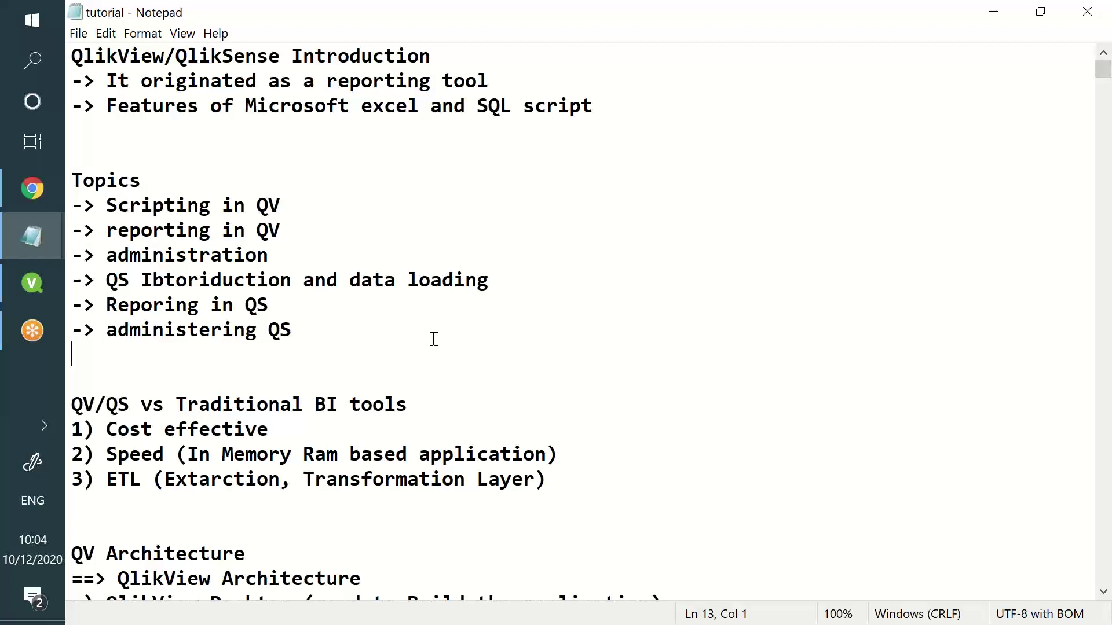
Launch Microsoft Excel with a blank workbook and dismiss the Office activation wizard
left_click(36, 63)
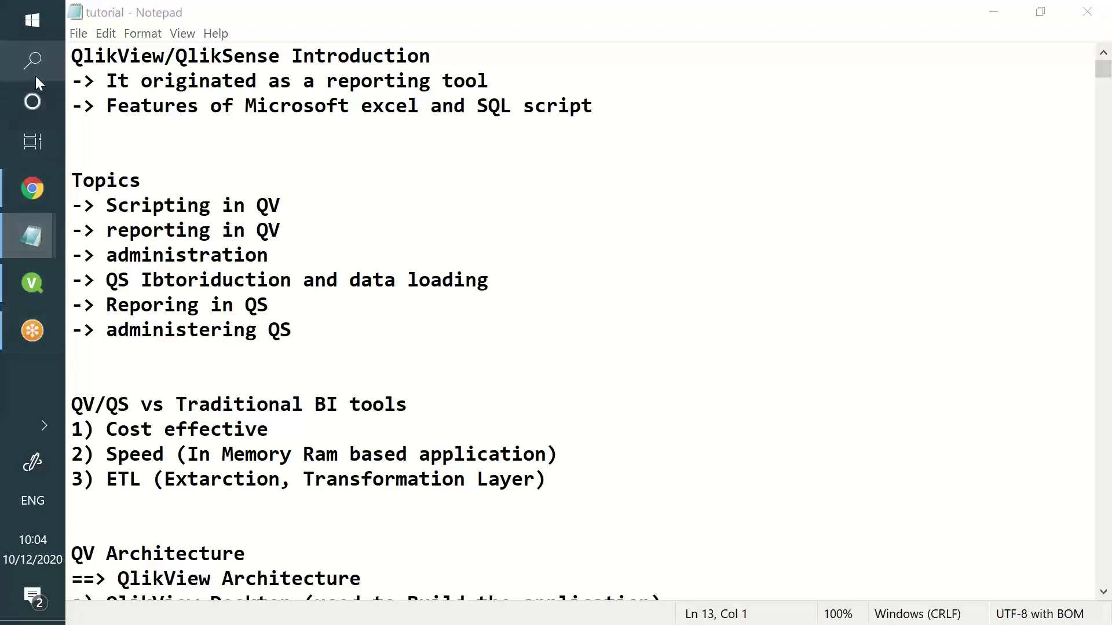
type("exc")
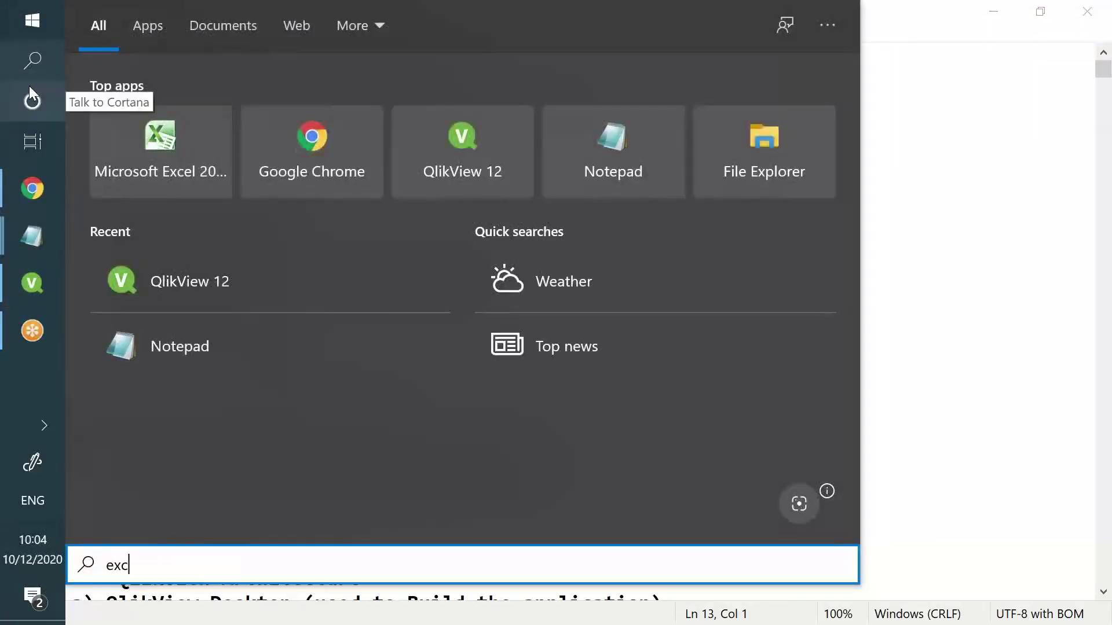
type("e")
left_click(189, 119)
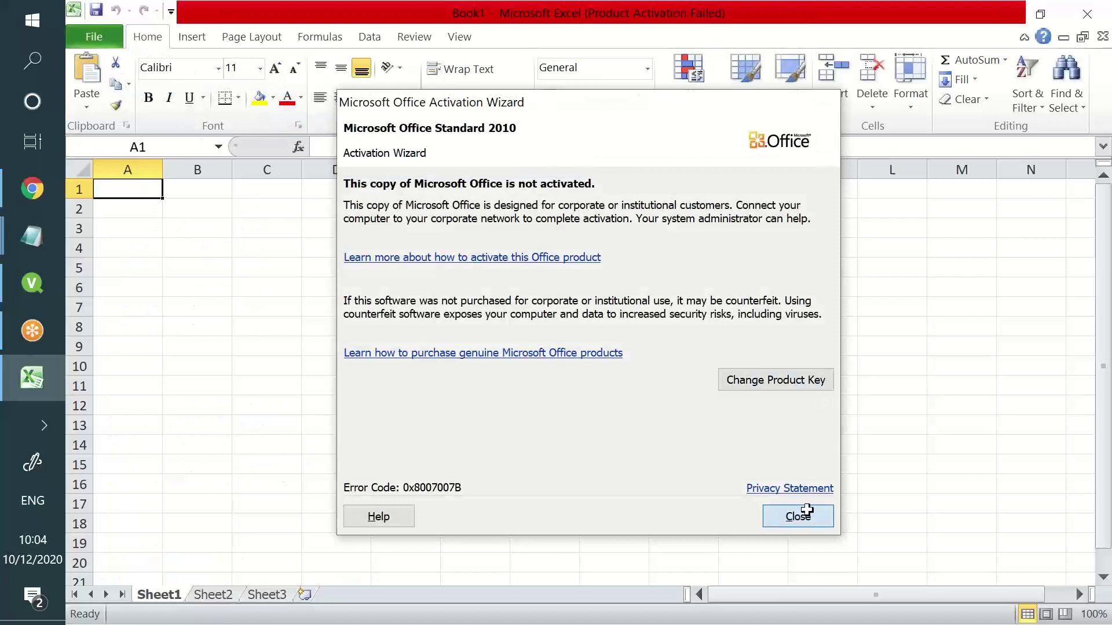
left_click(807, 512)
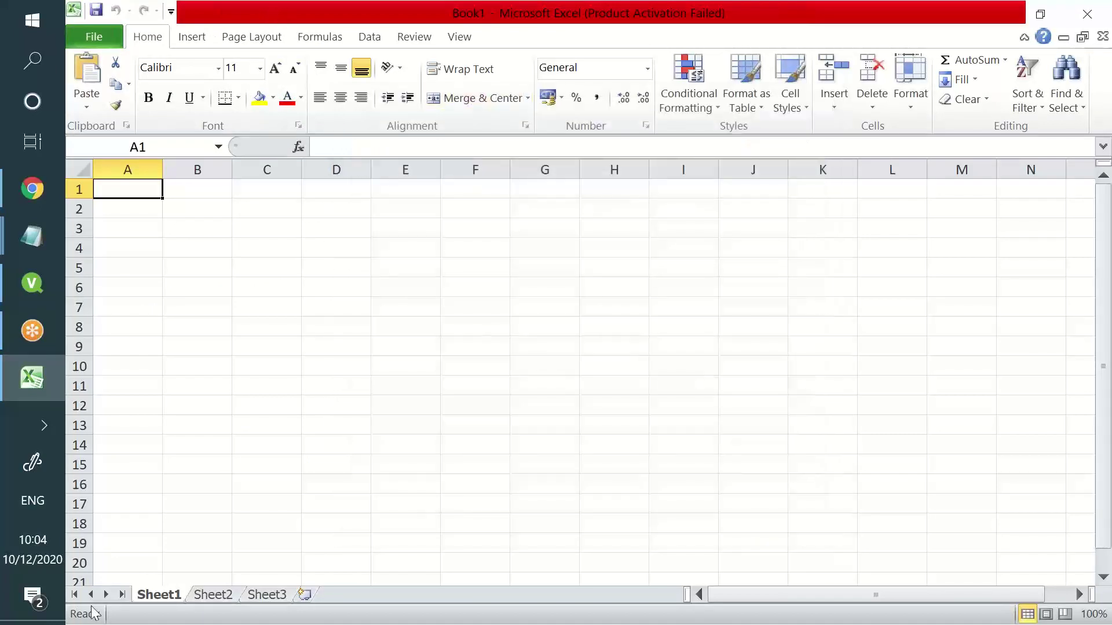
Go to the desktop and check the file type and extension of the Qlik Sense resume Word document in its properties
key("super+d")
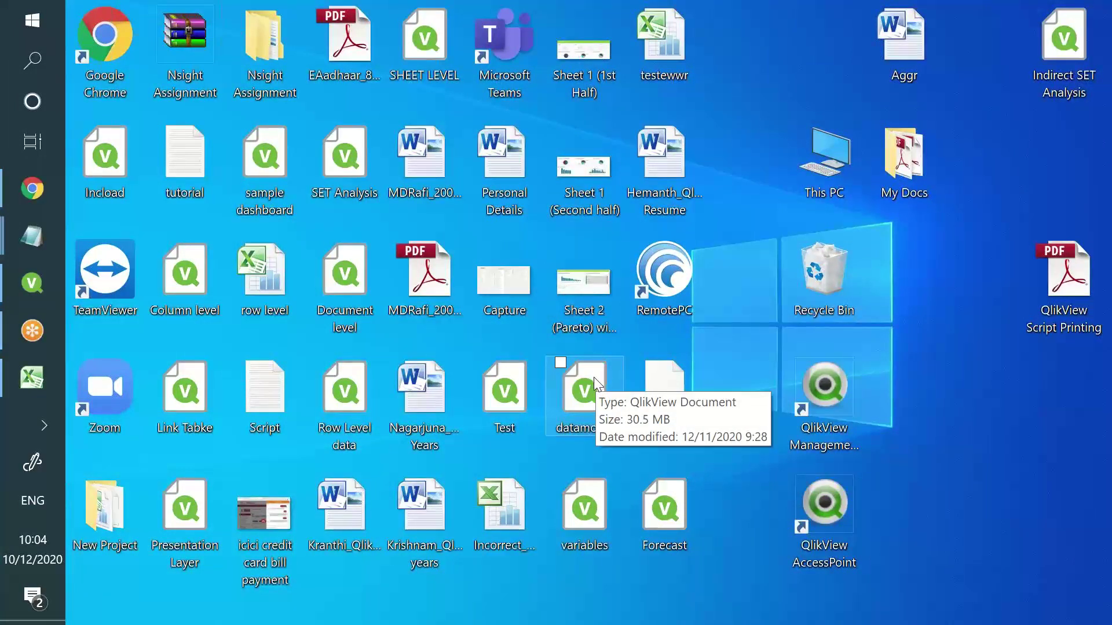
double_click(643, 150)
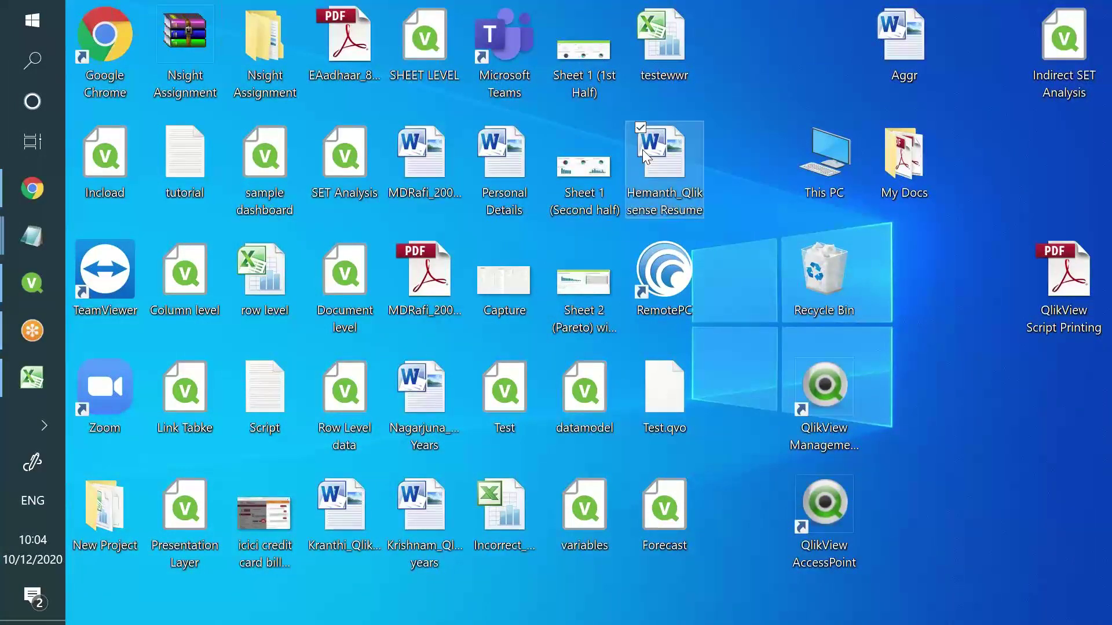
right_click(671, 164)
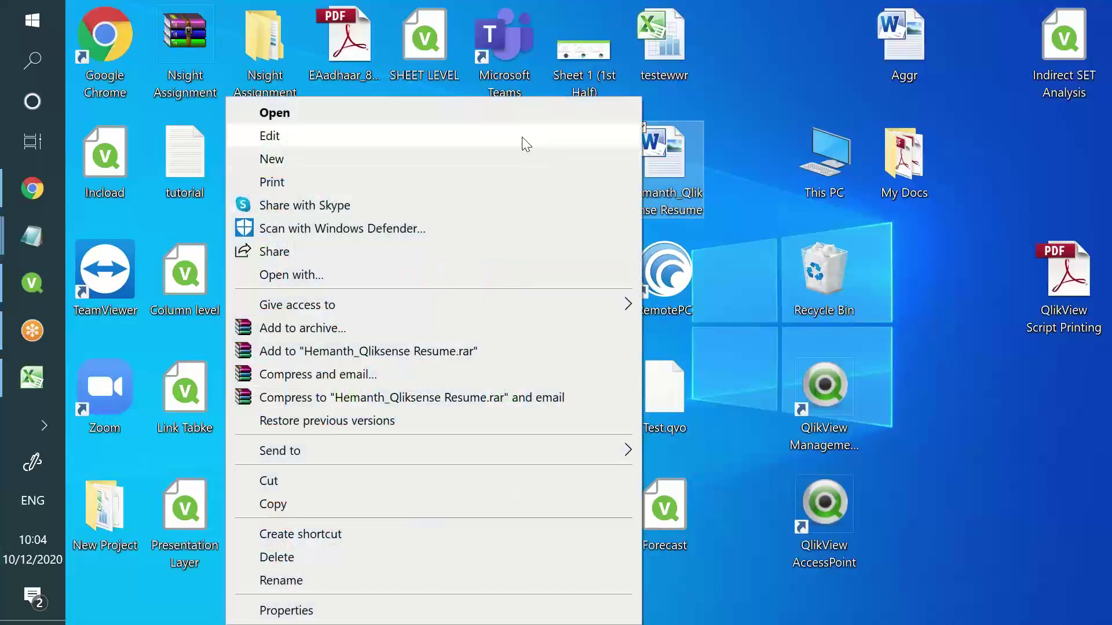
left_click(333, 610)
left_click(883, 215)
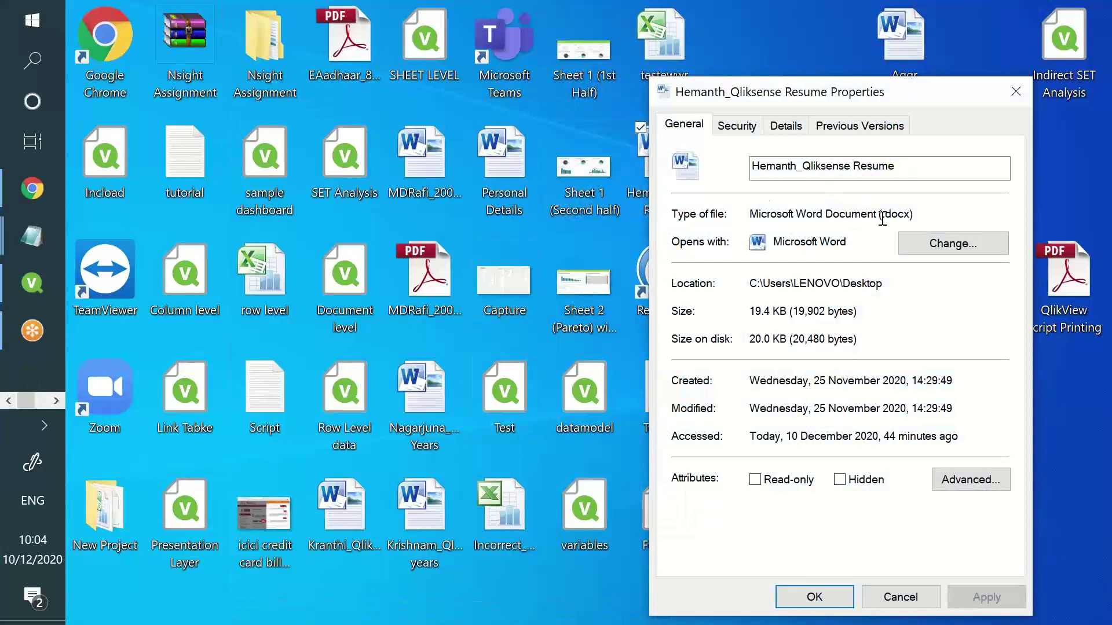
left_click_drag(893, 217, 911, 216)
left_click(1015, 91)
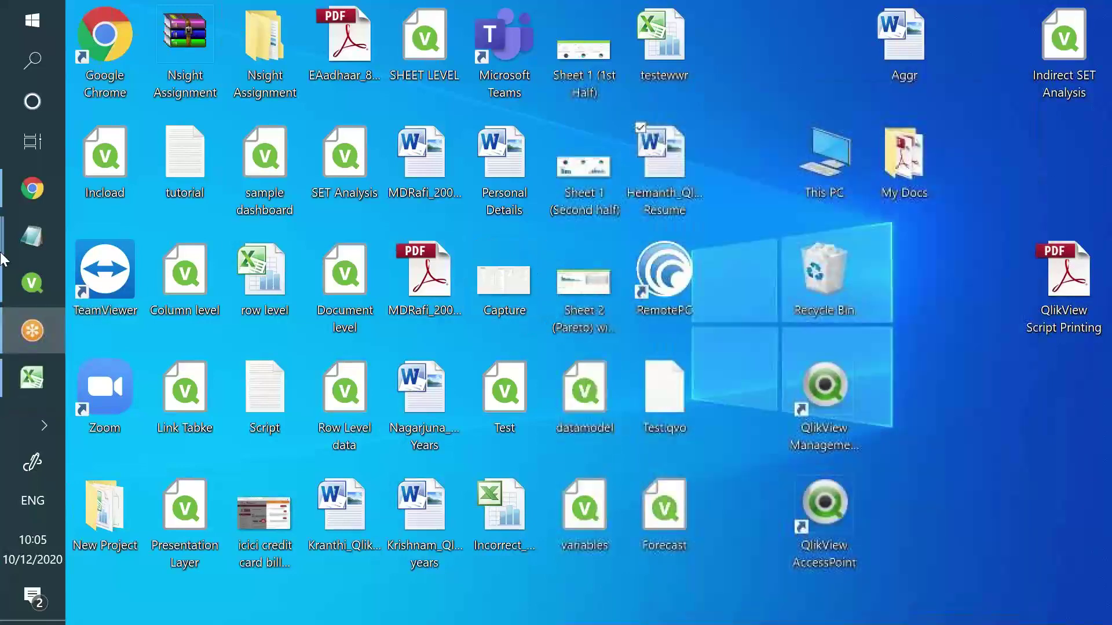
Switch to QlikView and open the load script editor for a new document
left_click(32, 294)
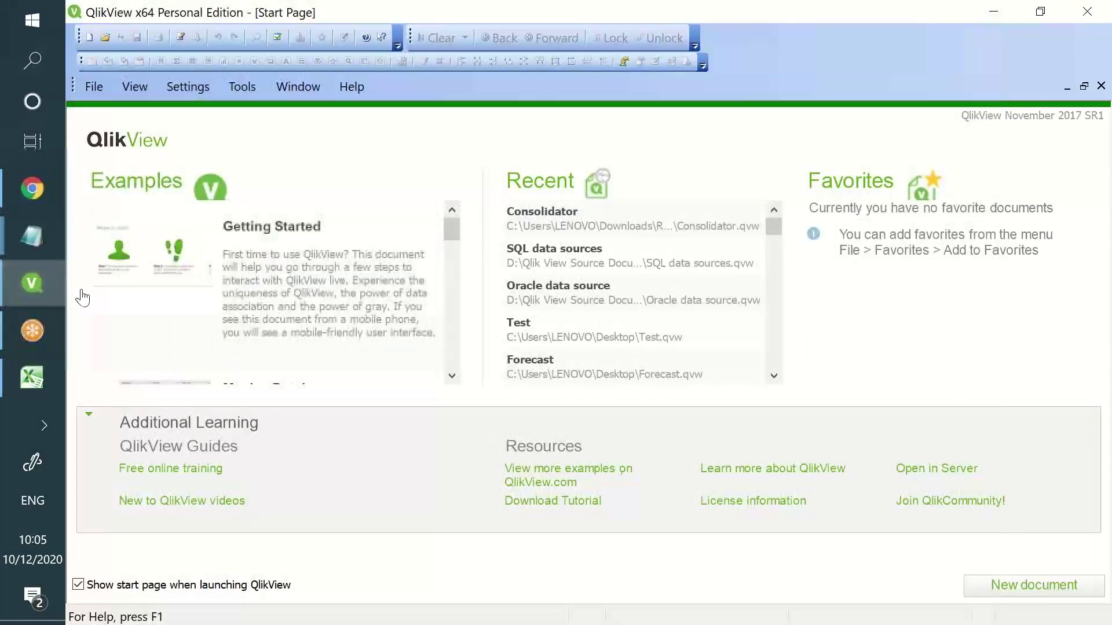
left_click(180, 38)
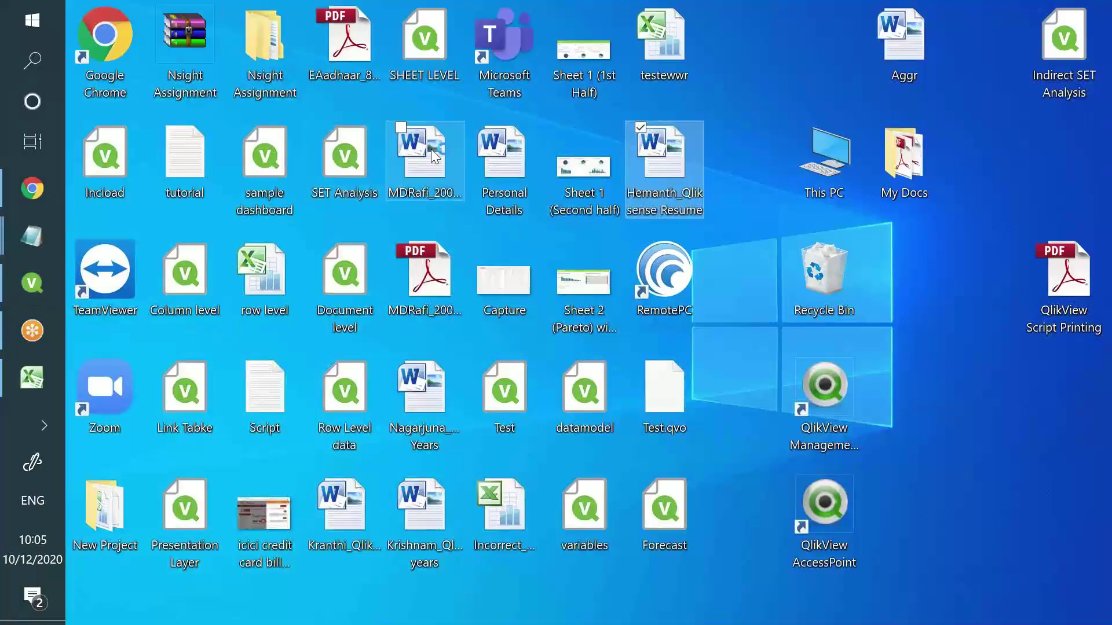
Check the file type and extension of the desktop file "sample dashboard" in its properties, then close them
right_click(270, 149)
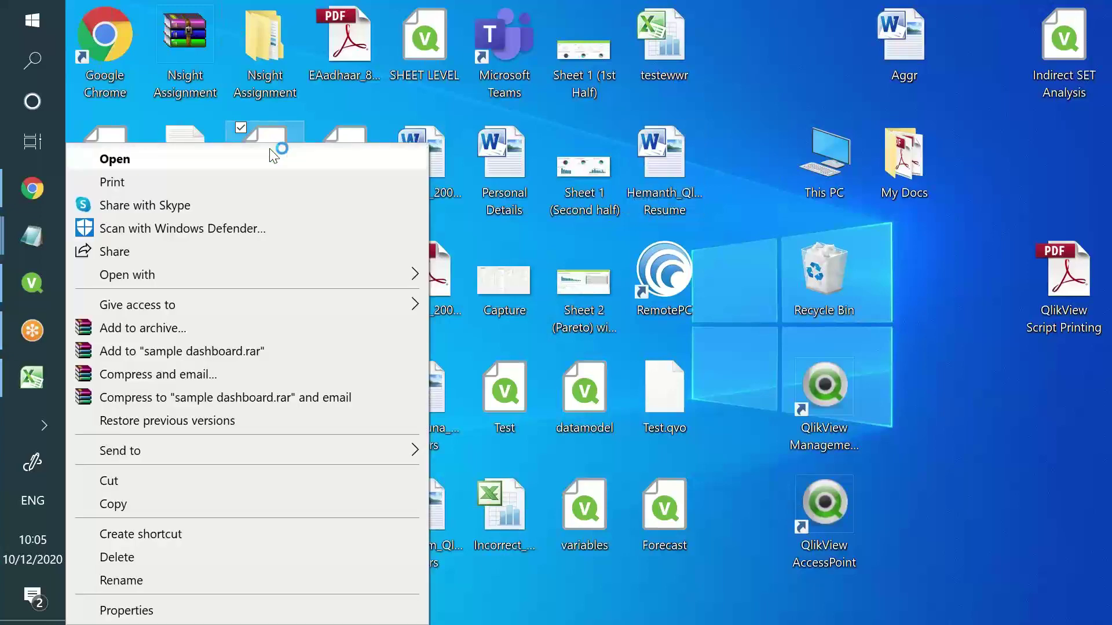
left_click(244, 611)
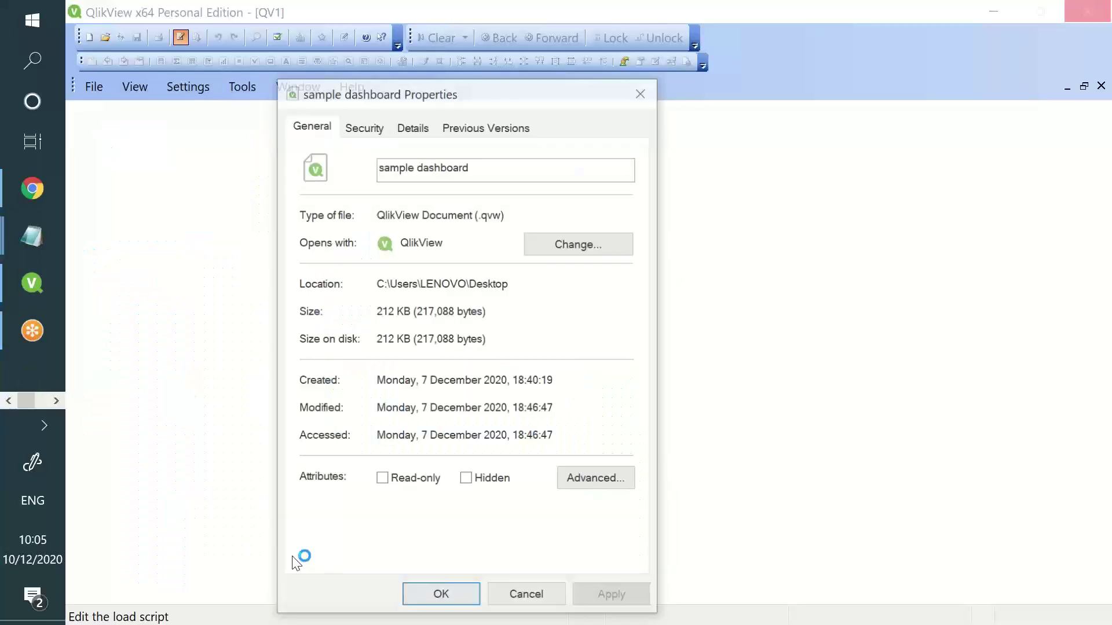
left_click_drag(477, 215, 499, 217)
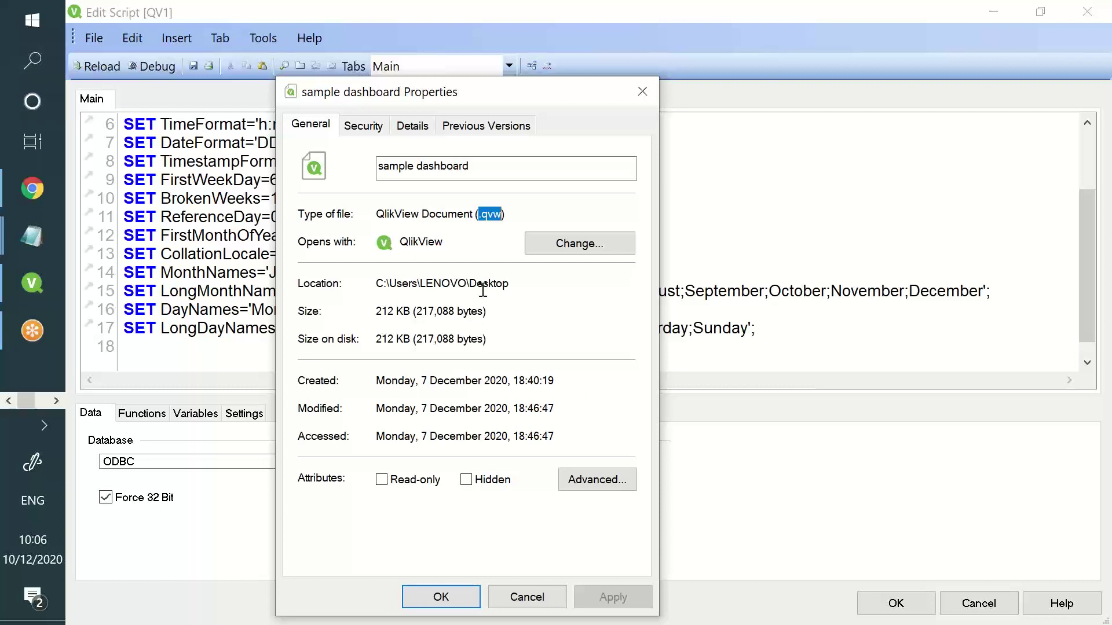
left_click_drag(508, 214, 284, 194)
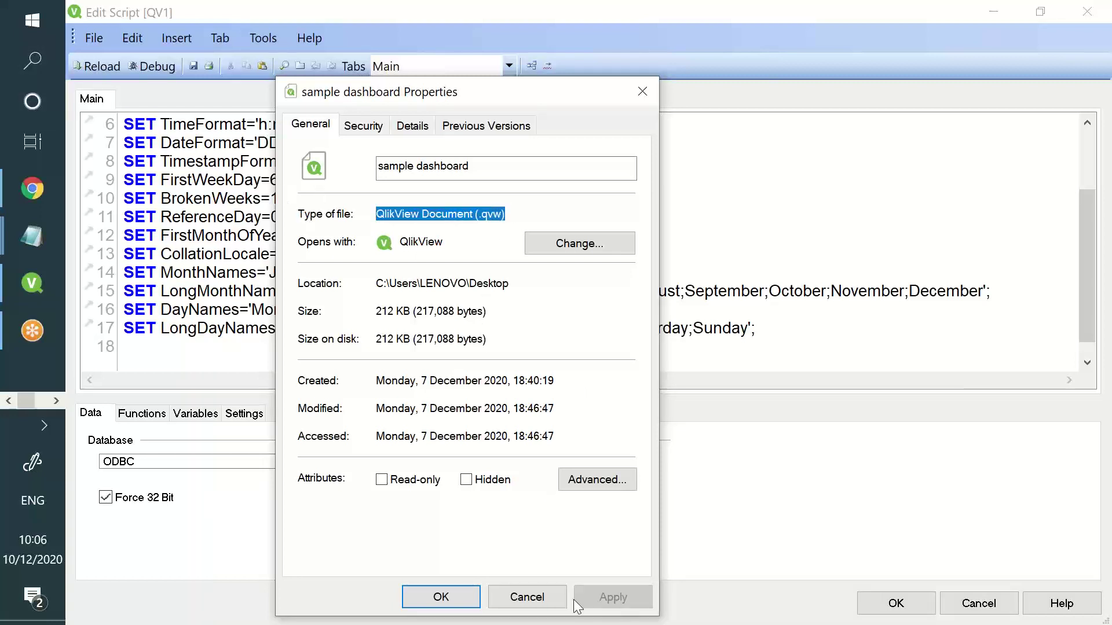
left_click(552, 601)
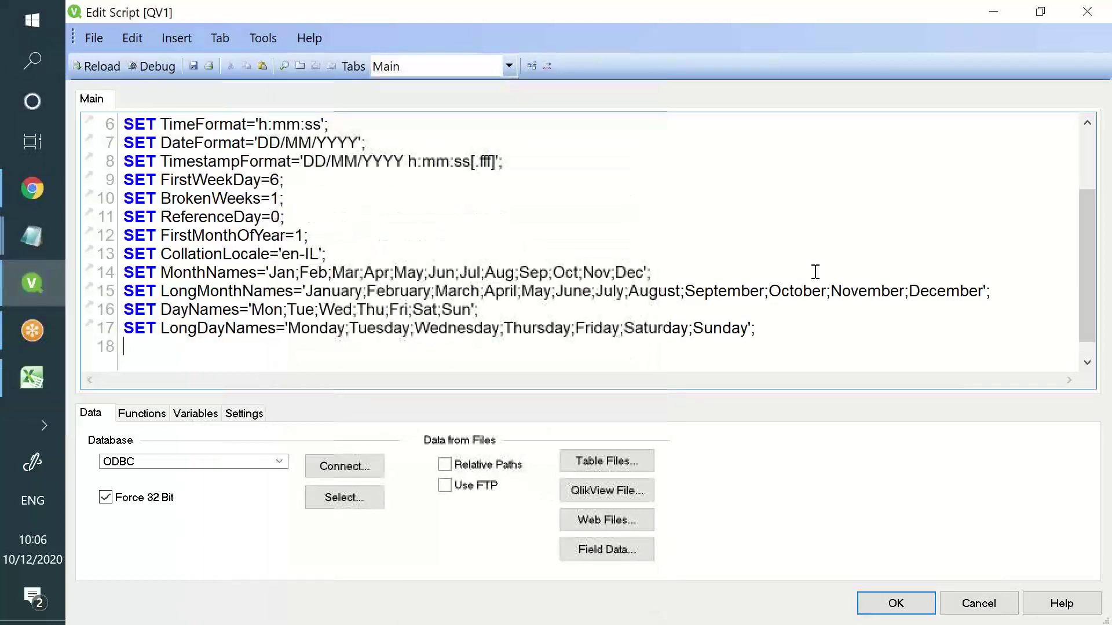
Close the script editor, switch to Chrome and view the apps on the Qlik Sense home page
left_click(1087, 11)
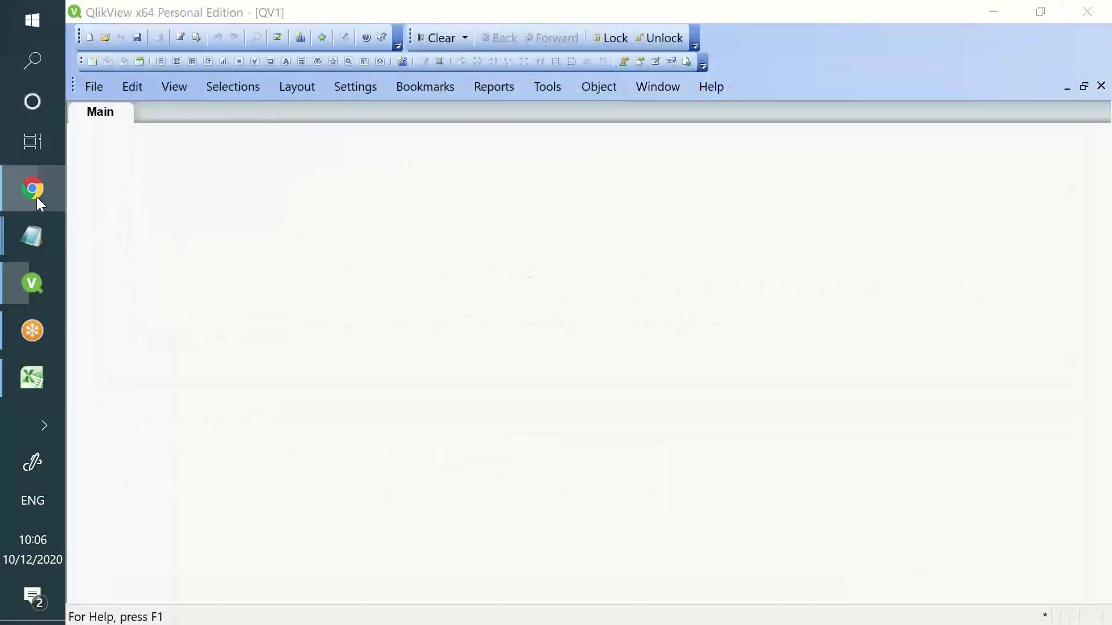
left_click(35, 194)
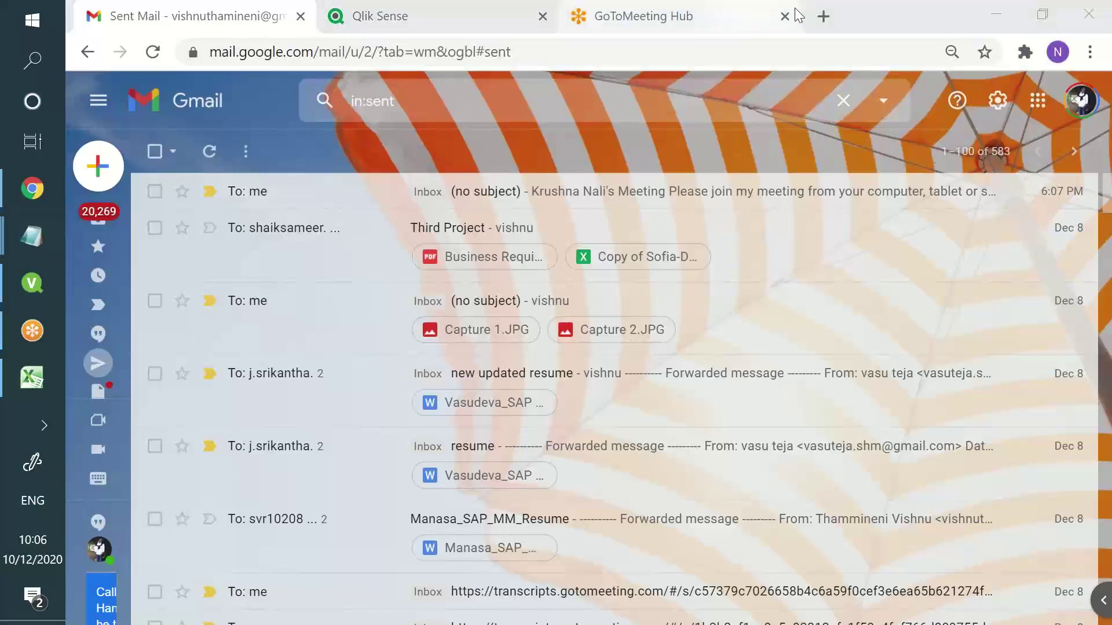
left_click(428, 16)
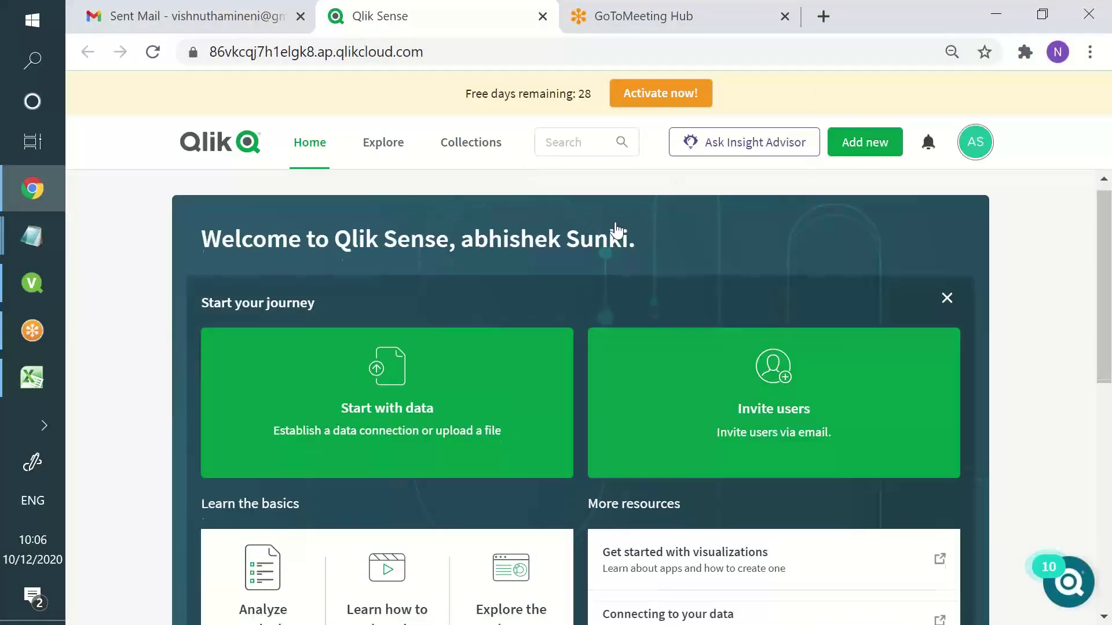
scroll(616, 230, "down", 8)
mouse_move(350, 432)
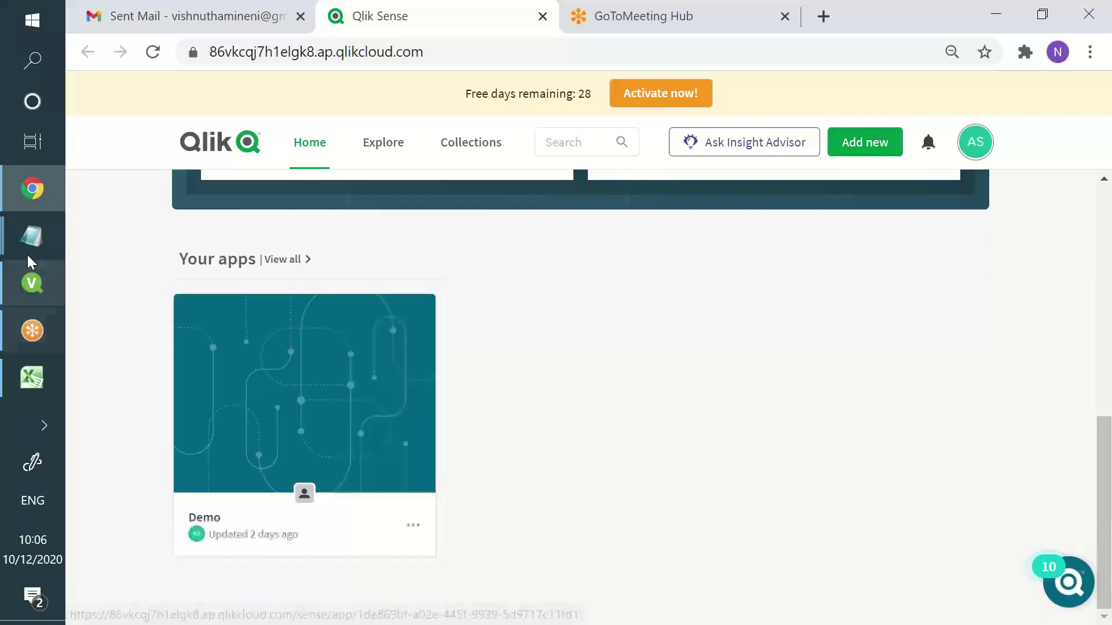
Switch to the untitled Notepad note and replace its text with "qlikview -> .qvw (qlikview workfile)"
mouse_move(31, 238)
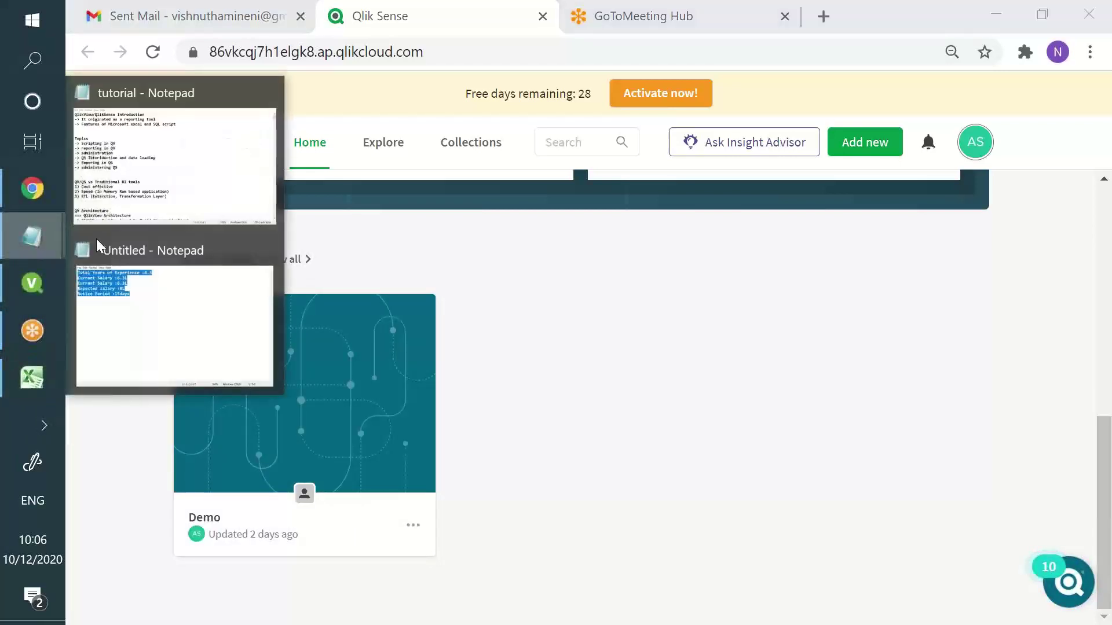
left_click(144, 306)
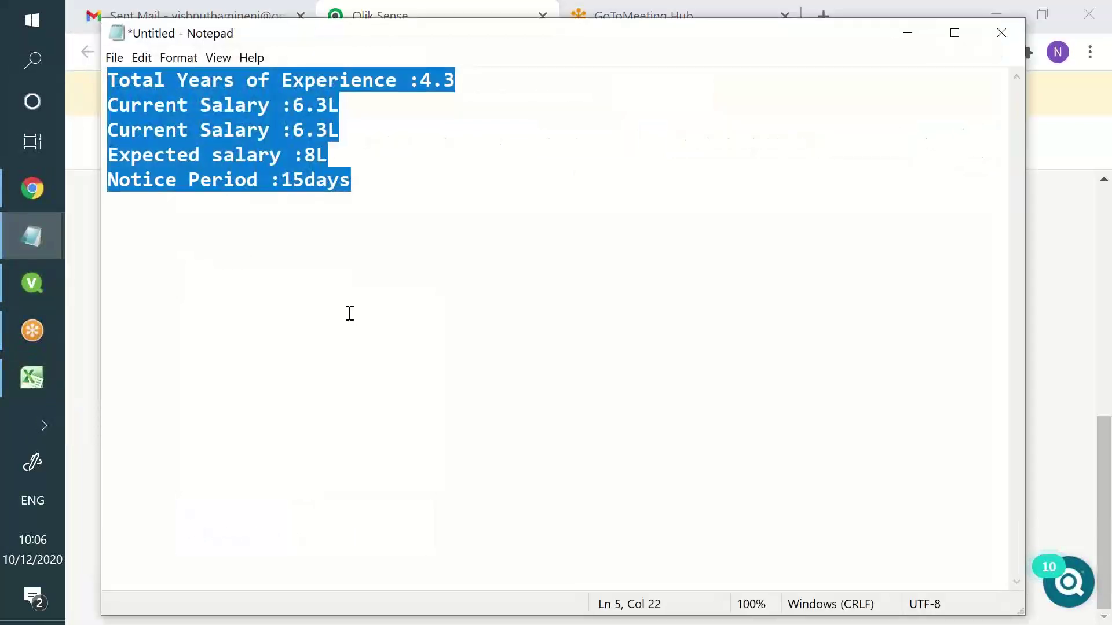
type("qli")
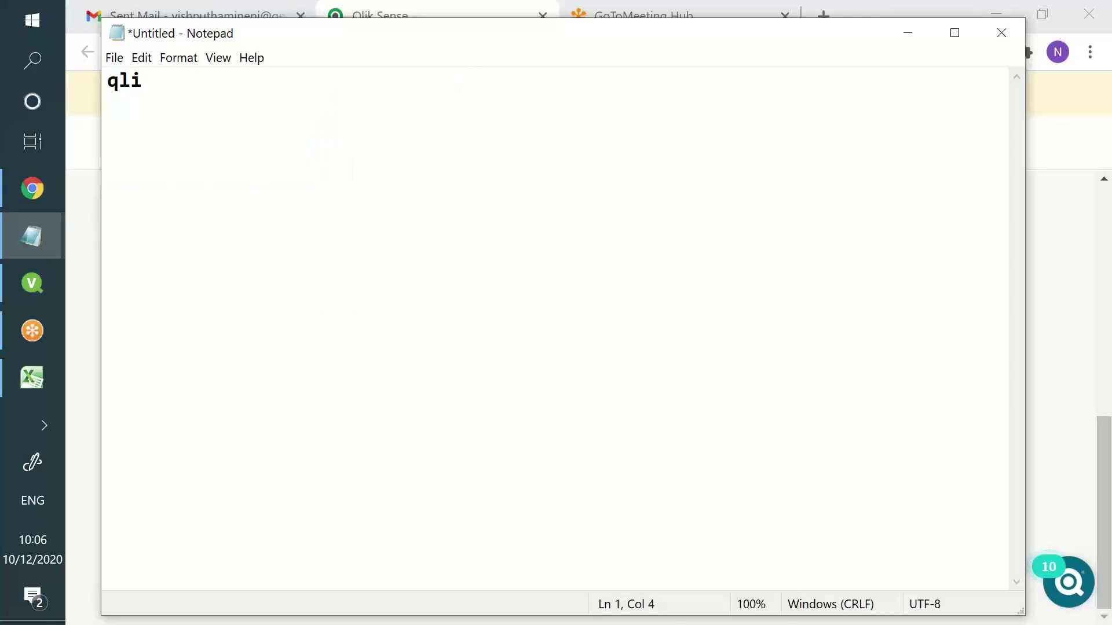
type("kview ->")
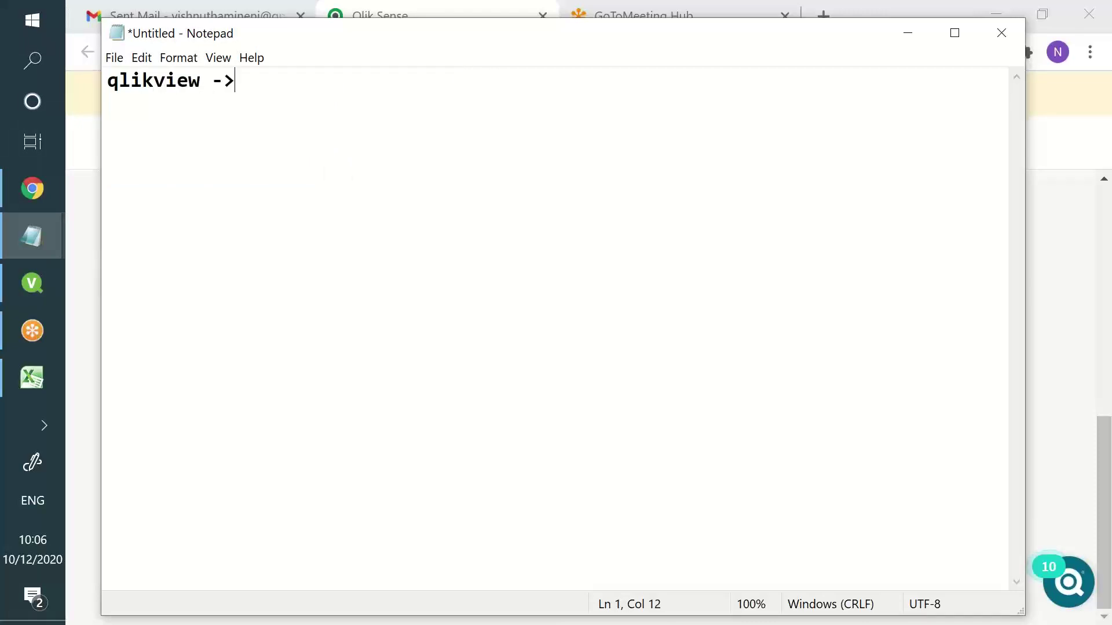
type("  .")
type("qvw (")
type("qlikview")
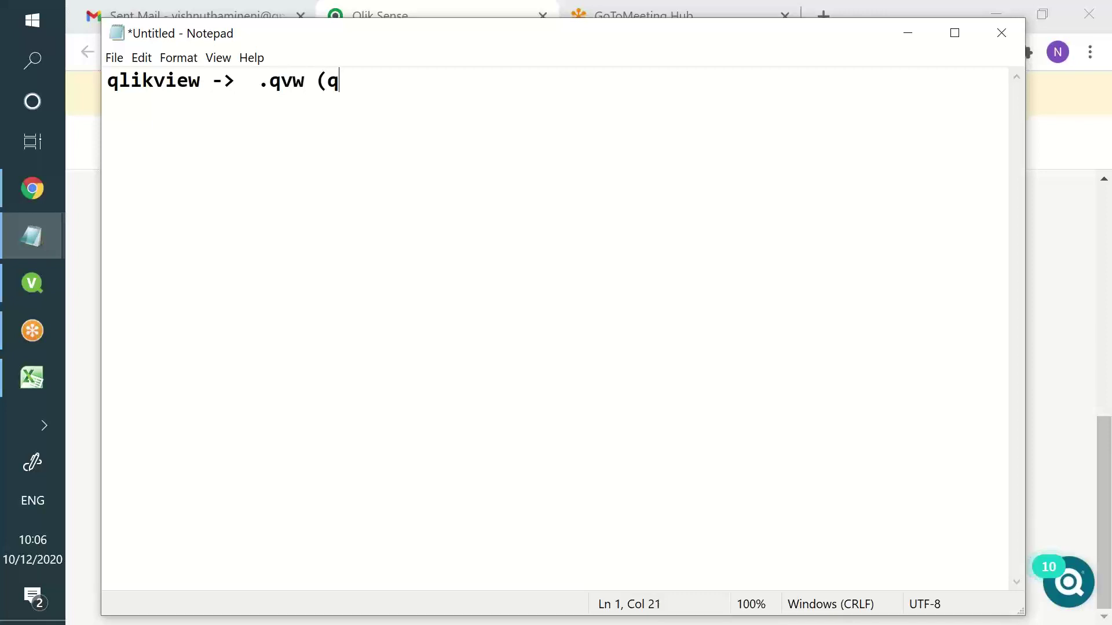
type(" w")
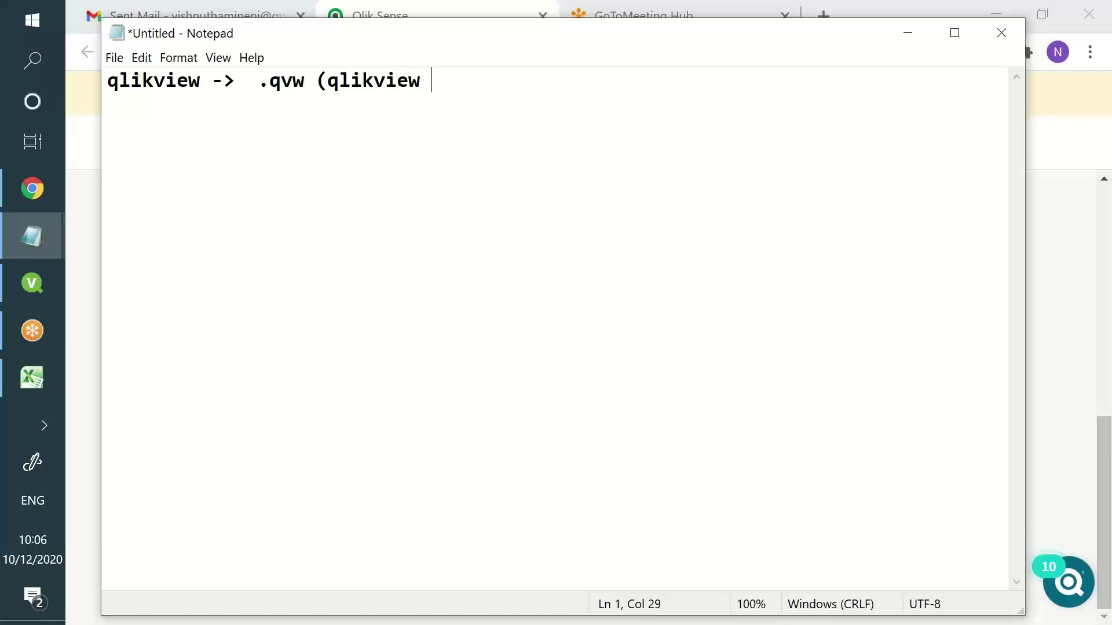
type("workfile")
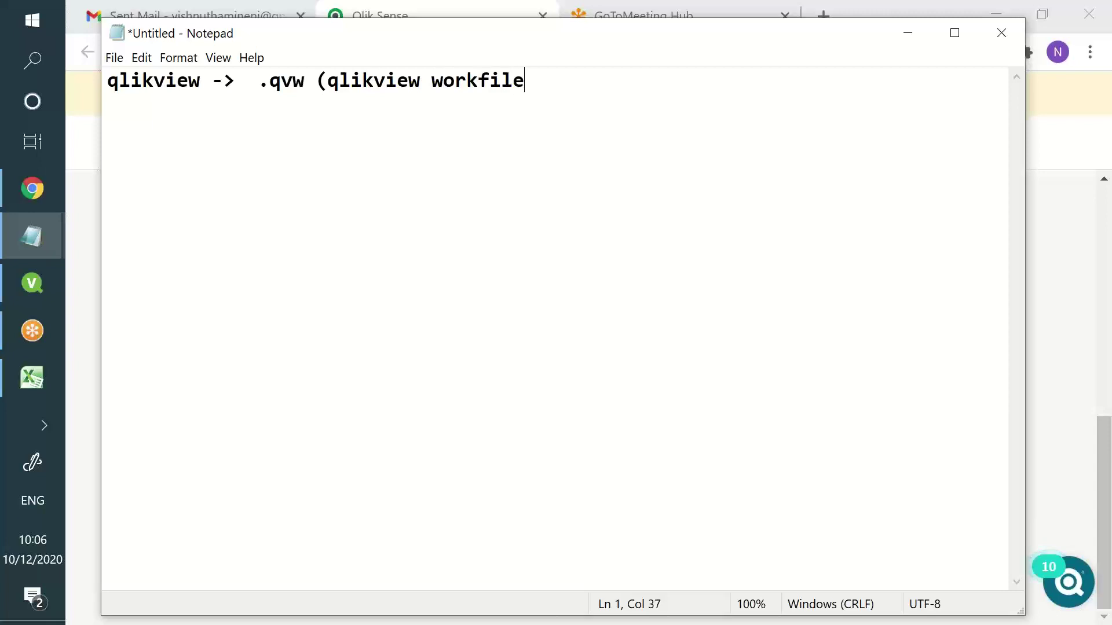
type(")")
Add a second line to the note reading "qliksense -> .qvf (Qliksense file)"
key("Return")
type("qliksense -")
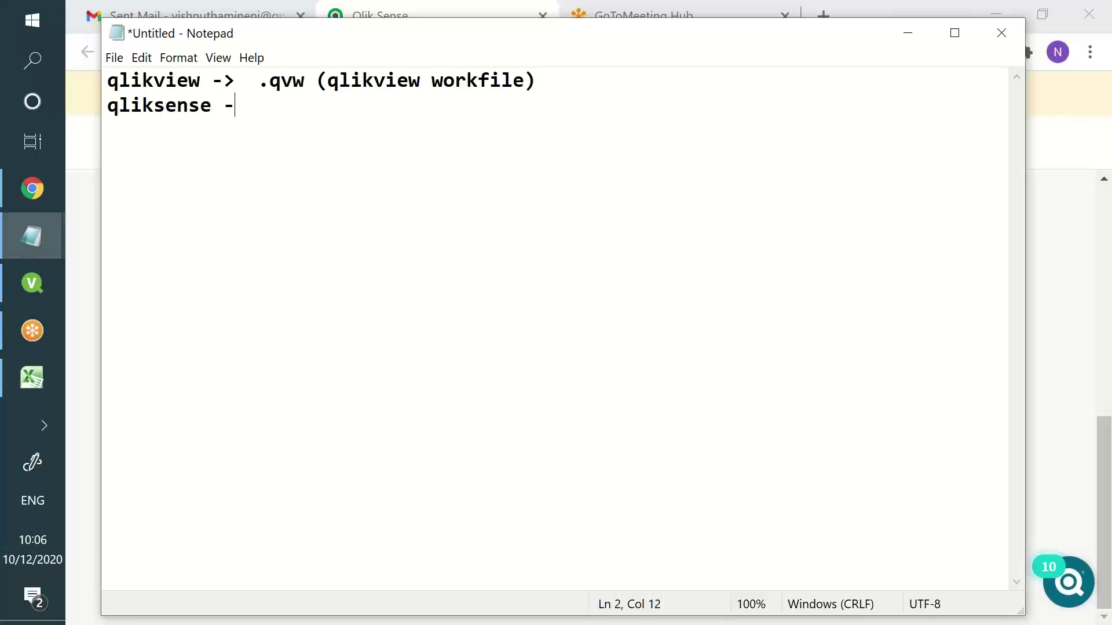
type("> .qf")
key("BackSpace")
type("vf (Qliksense fi")
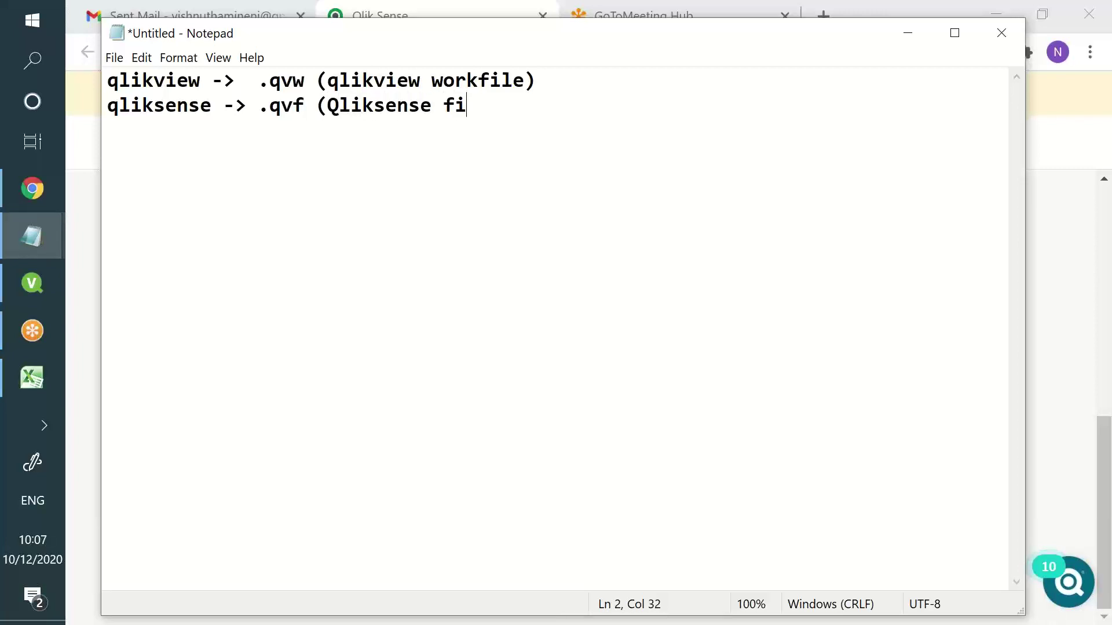
type("le)")
Switch to QlikView, reopen the load script editor and add a new script tab named Main 2
left_click(26, 285)
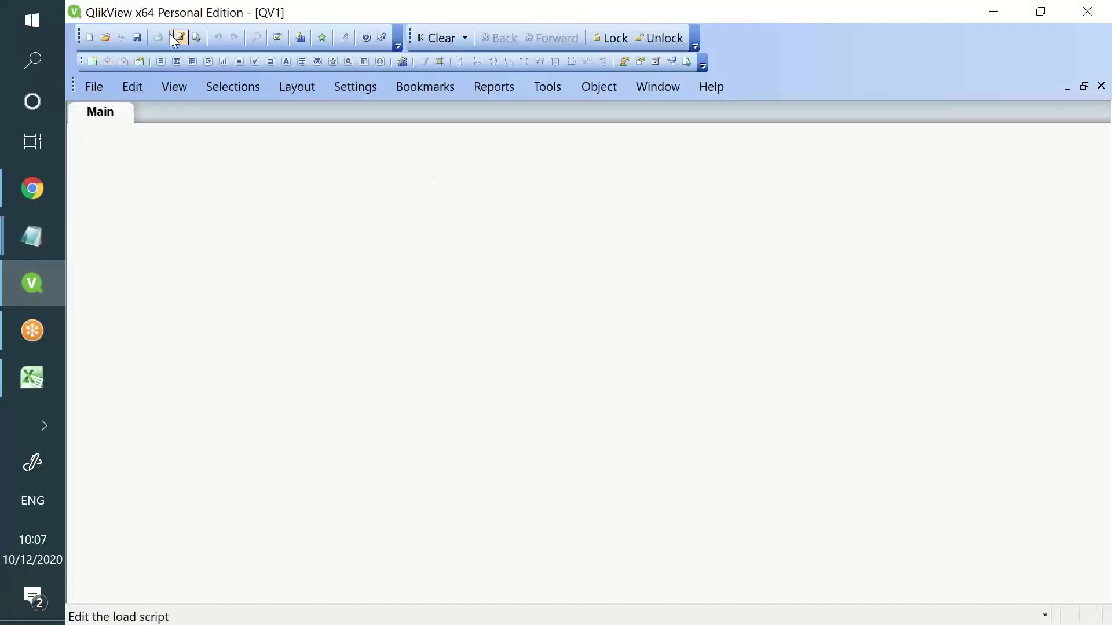
left_click(180, 37)
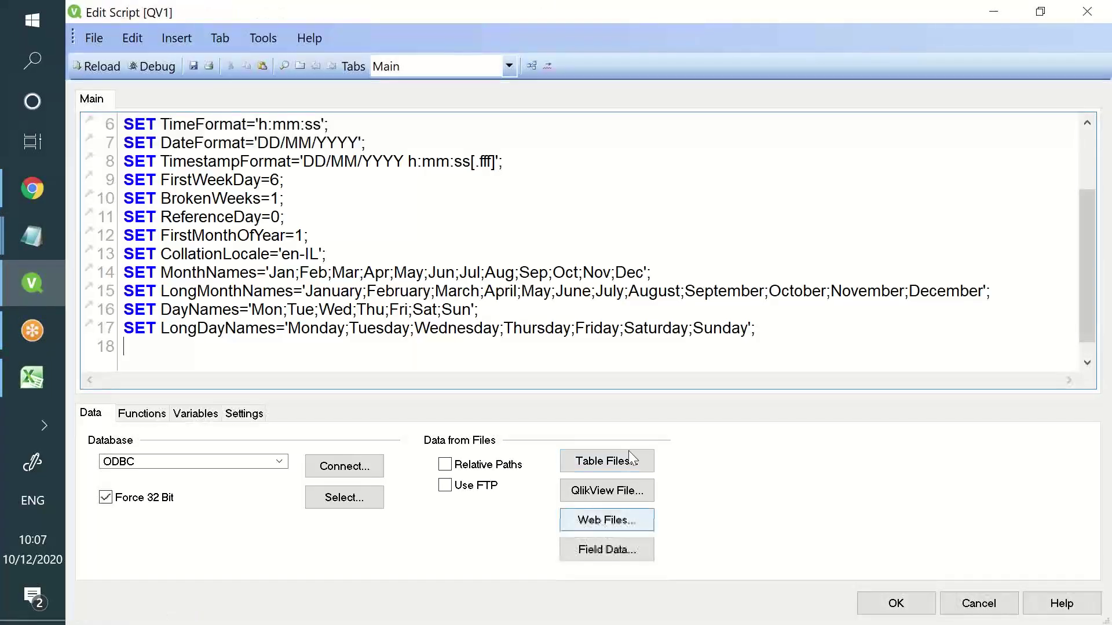
left_click(299, 66)
left_click(657, 261)
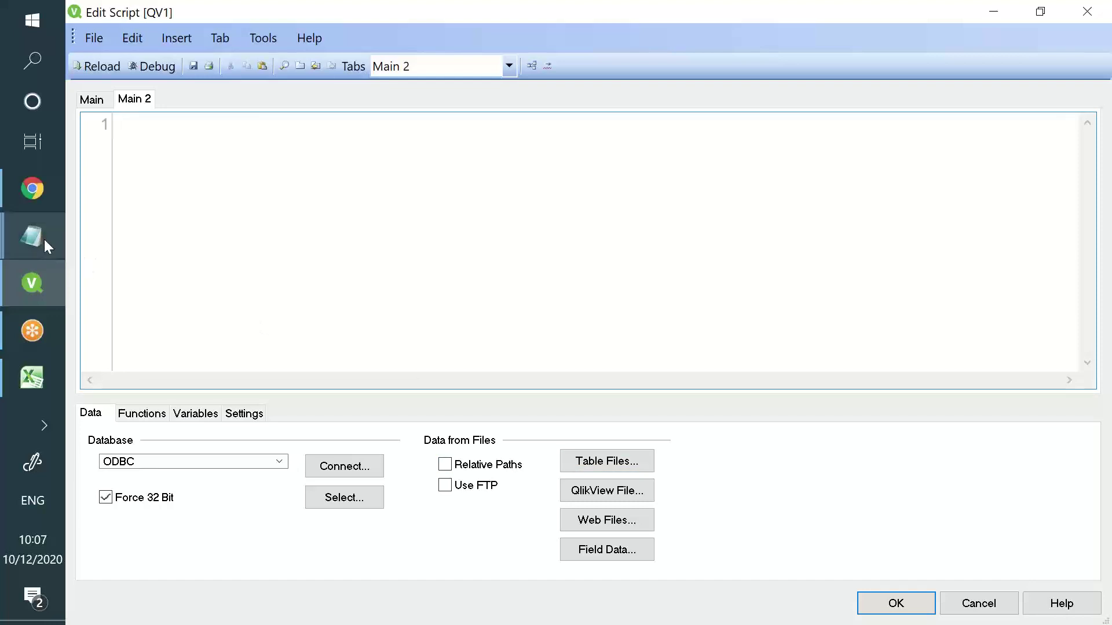
Switch to the Notepad note and add the line ".qvd (Qlikview data file)" below the existing lines, separated by blank lines
mouse_move(32, 236)
left_click(172, 285)
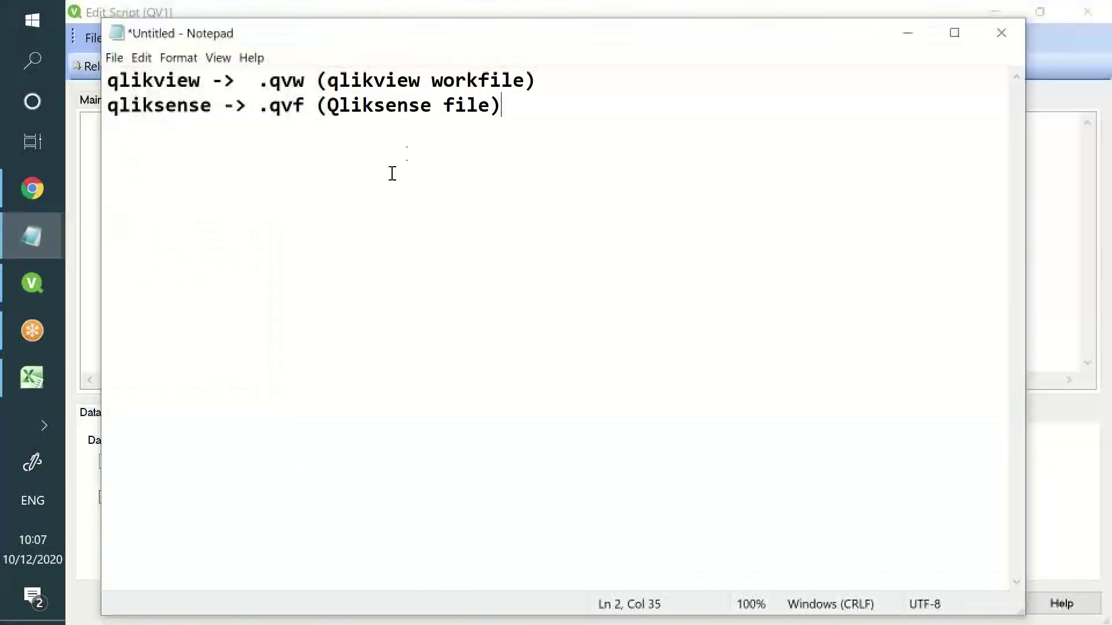
key("Return")
key("Return")
key("Return")
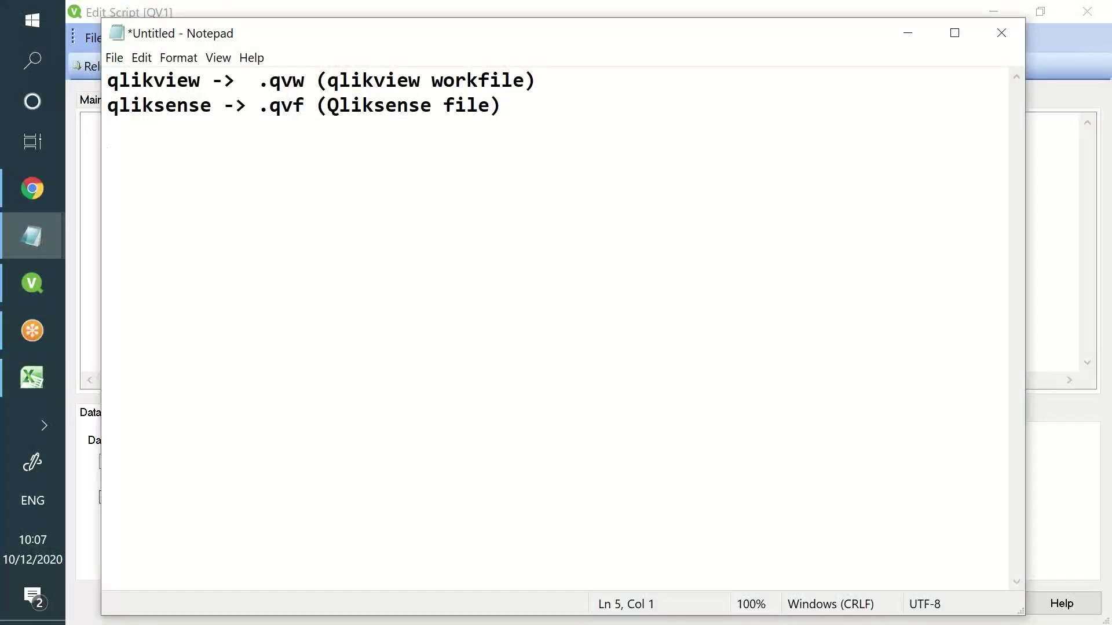
type(".qvd (Qlikview dtaa")
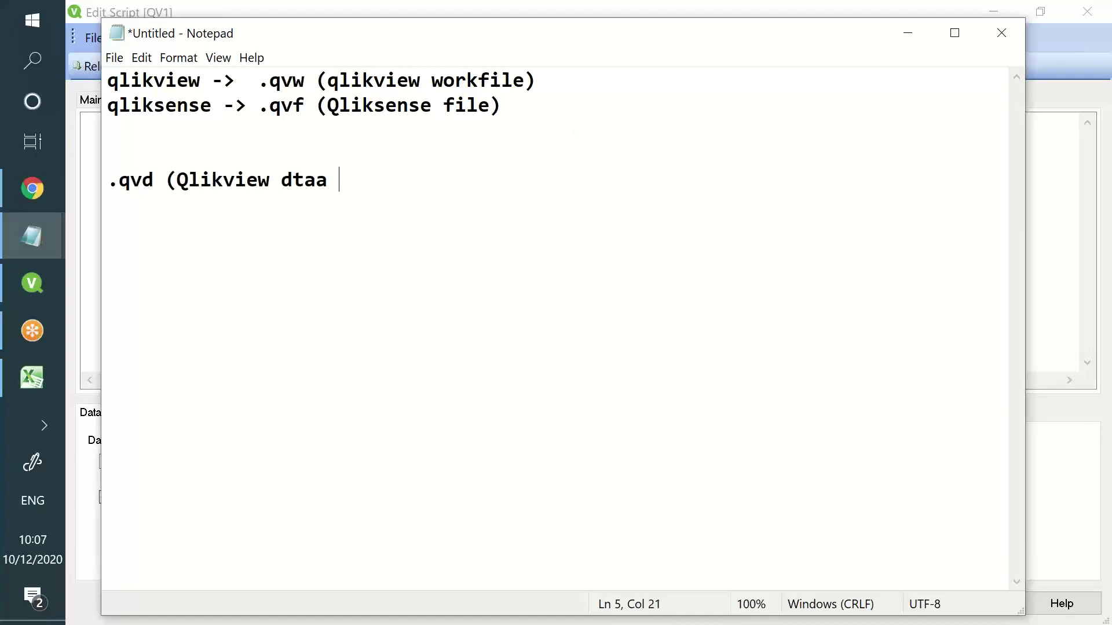
key("BackSpace")
key("BackSpace")
key("BackSpace")
key("BackSpace")
type("ata file)")
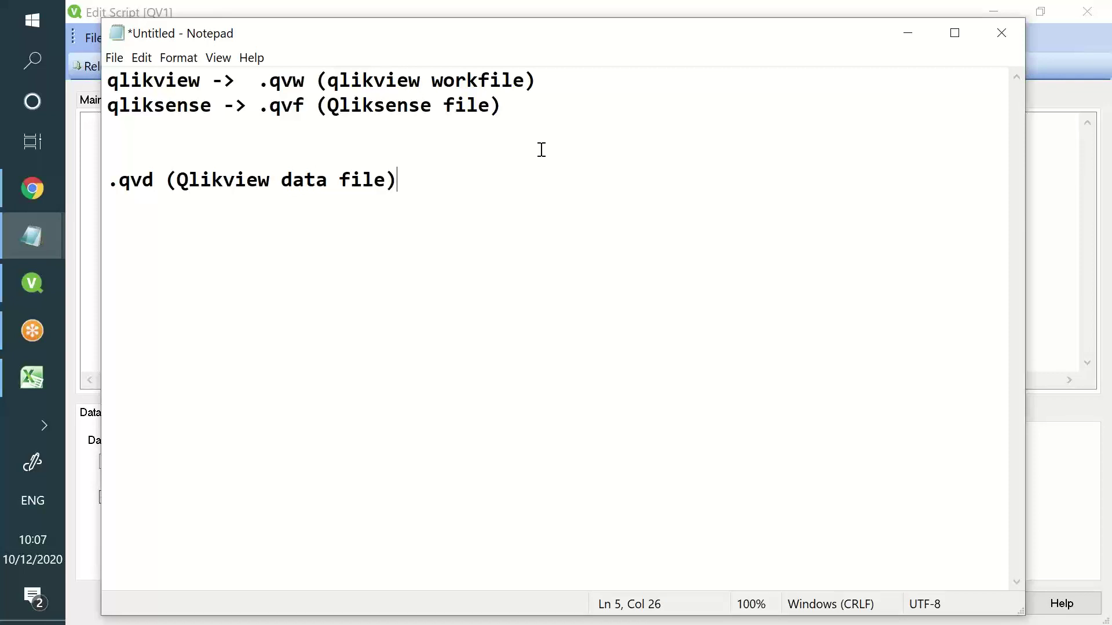
left_click_drag(397, 183, 108, 131)
double_click(371, 168)
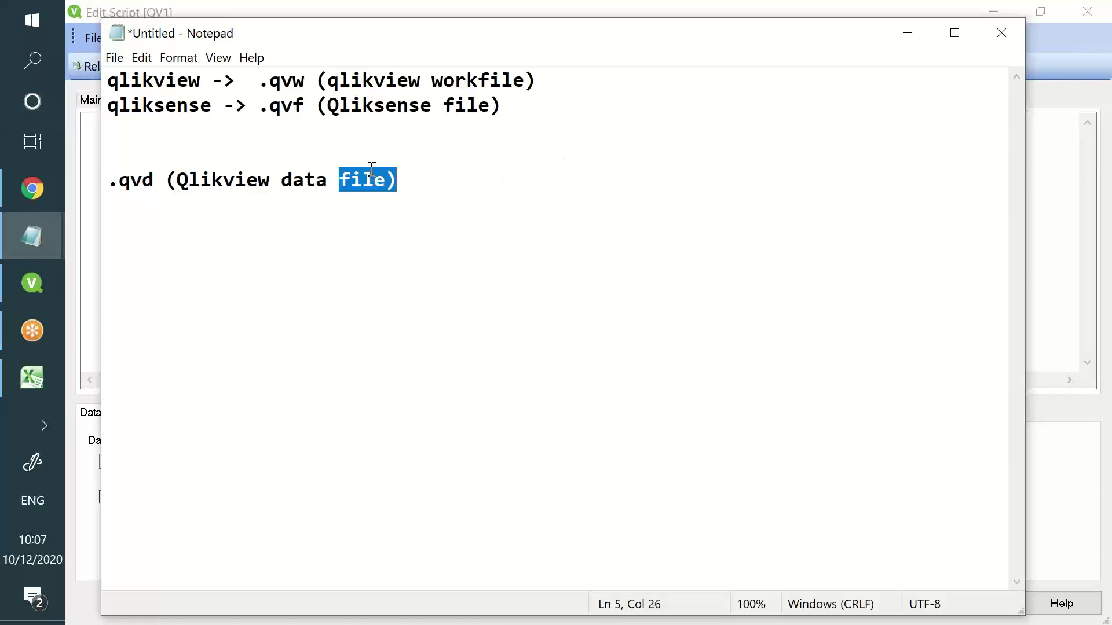
left_click(371, 169)
double_click(208, 174)
left_click(144, 175)
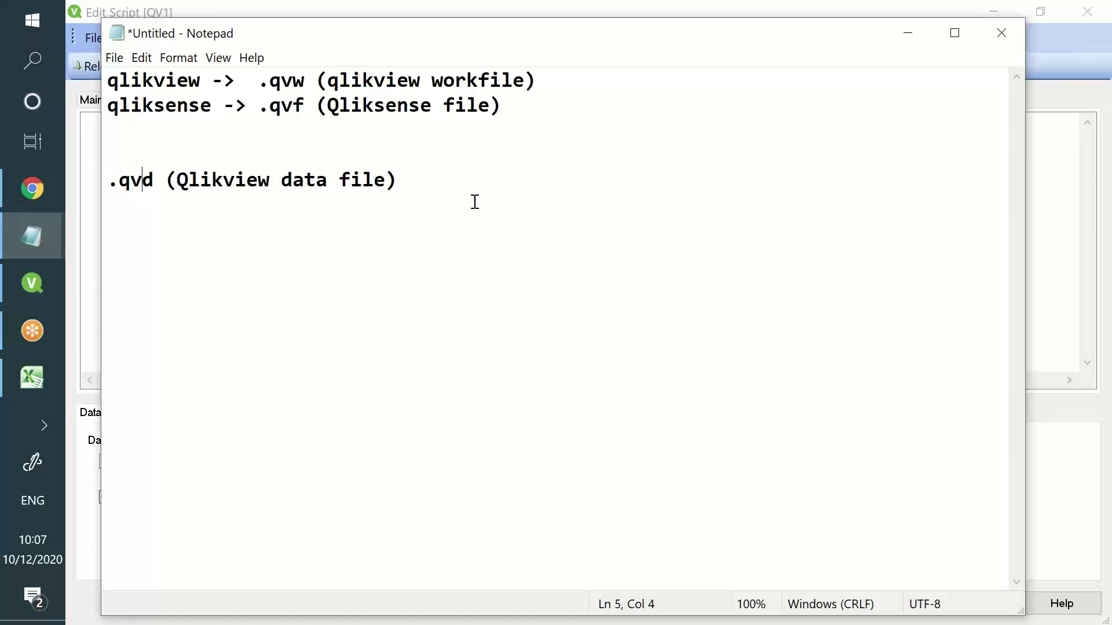
Switch to Chrome, go to the Gmail page and browse the list of available Google accounts
key("alt+Tab")
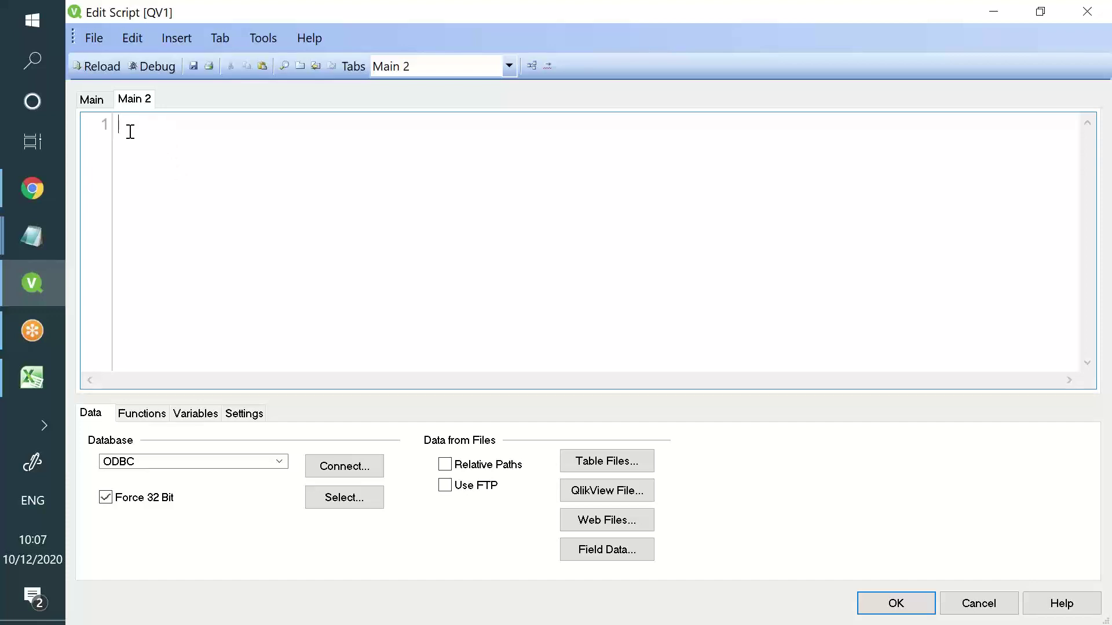
left_click(32, 184)
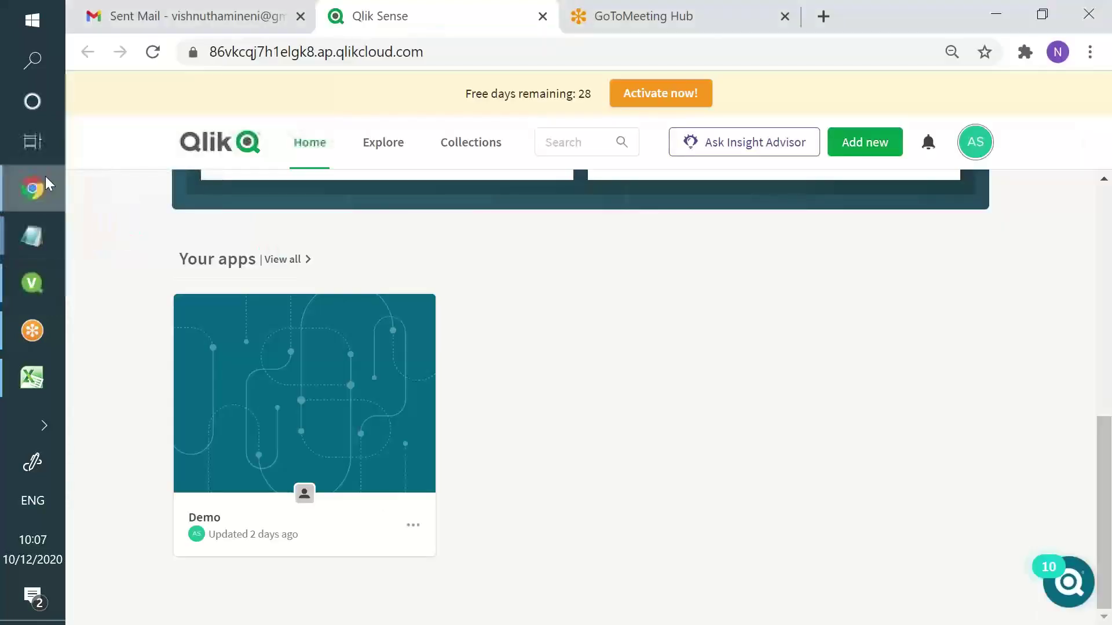
left_click(253, 17)
left_click(1081, 101)
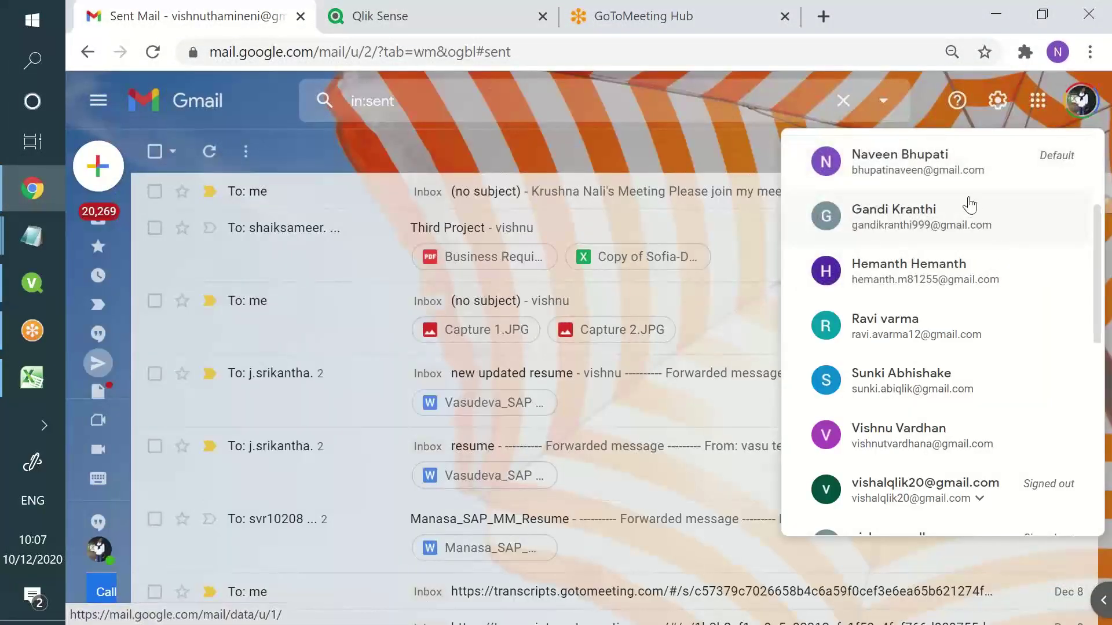
scroll(968, 206, "up", 2)
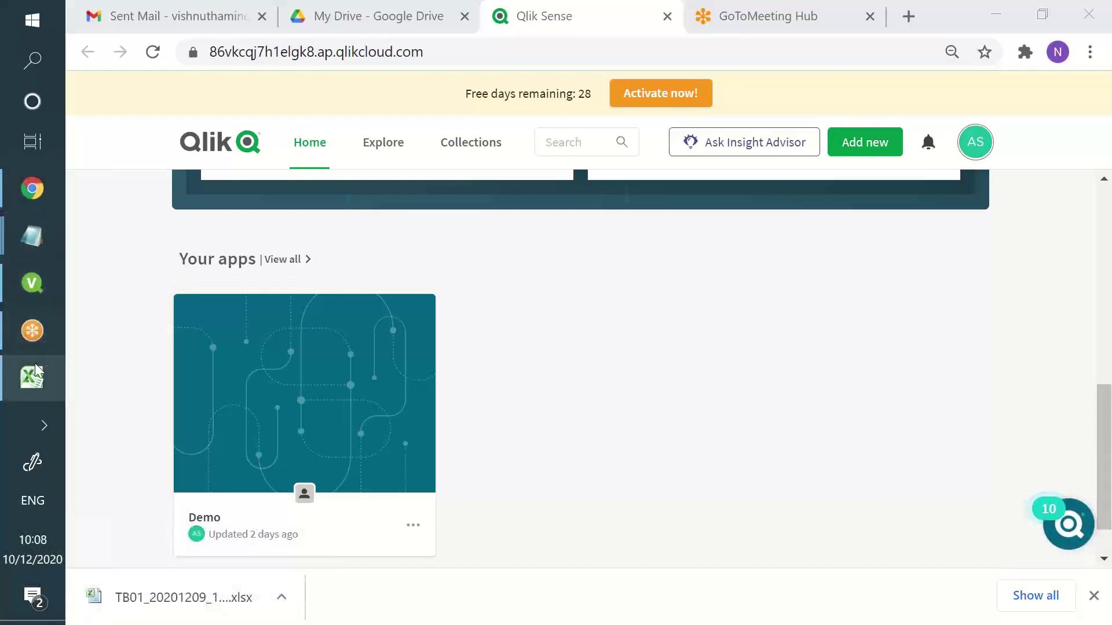
Open File Explorer, look through the Documents folder and locate the TB01_20201209_135937 workbook in Downloads
left_click(44, 426)
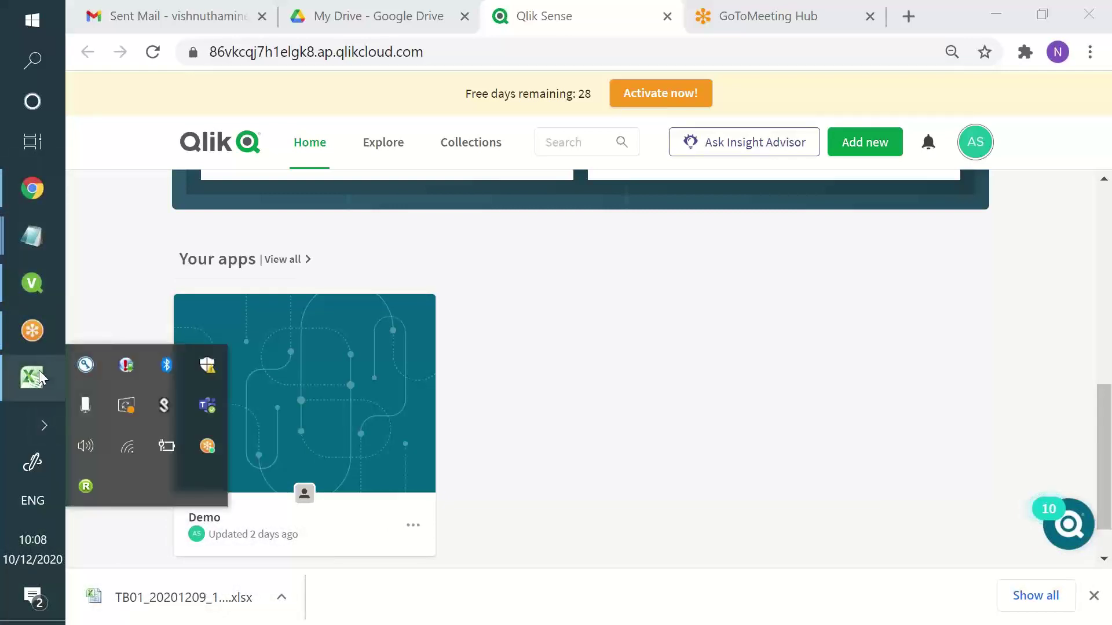
mouse_move(42, 378)
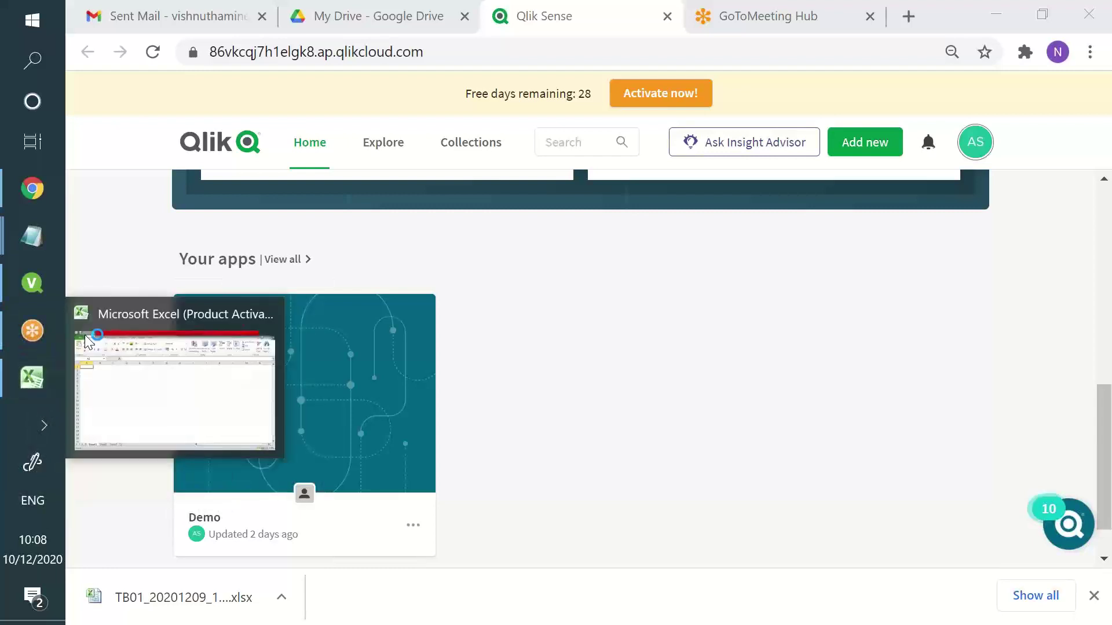
key("super+e")
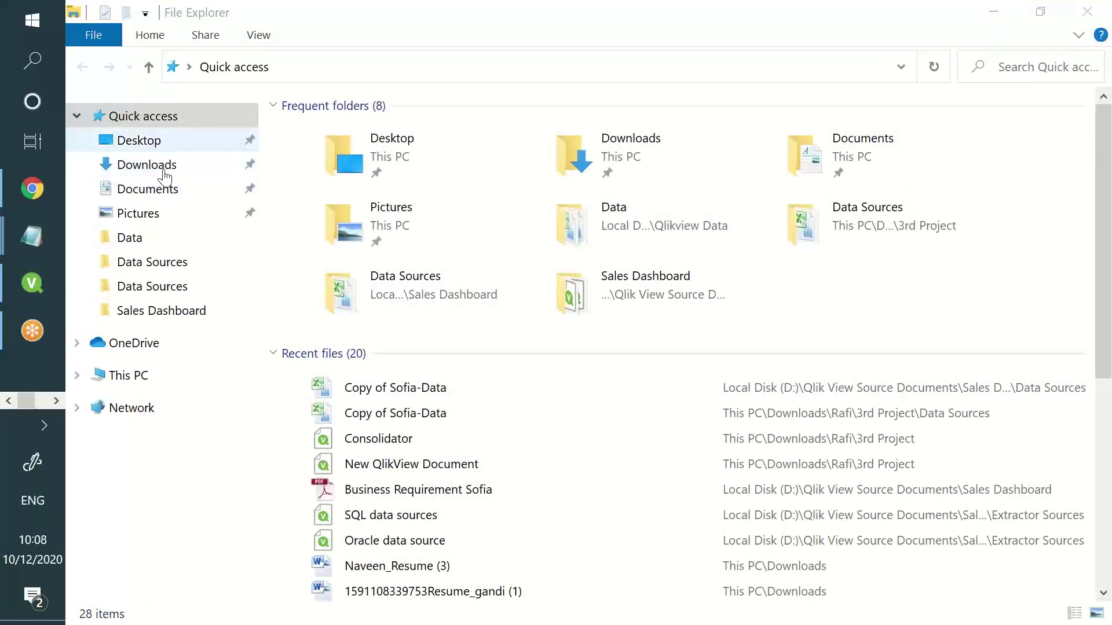
left_click(156, 189)
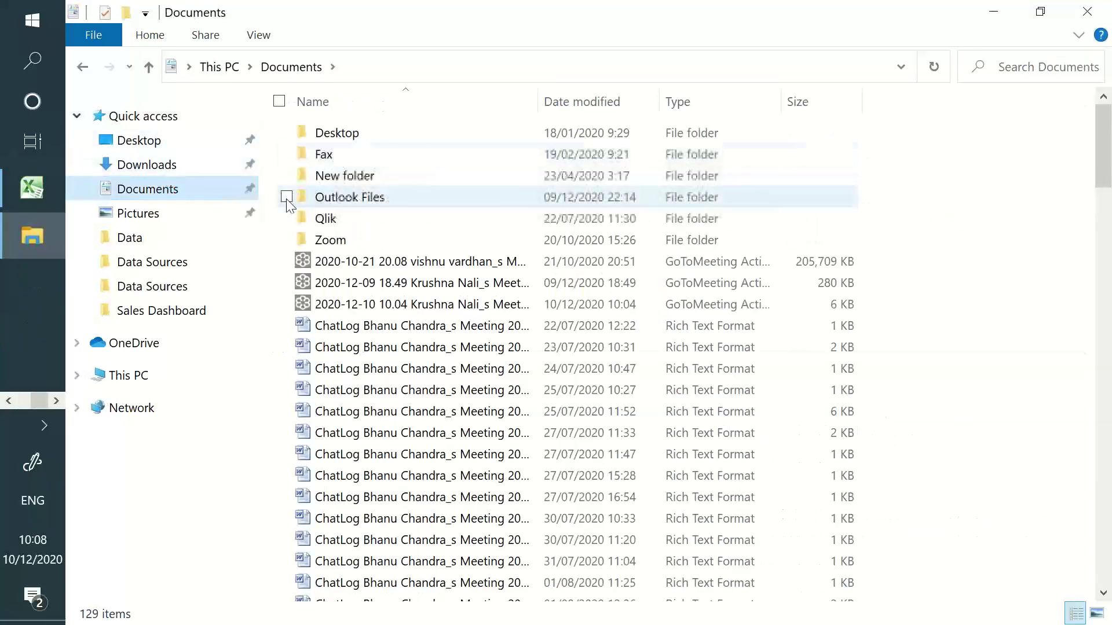
left_click(176, 166)
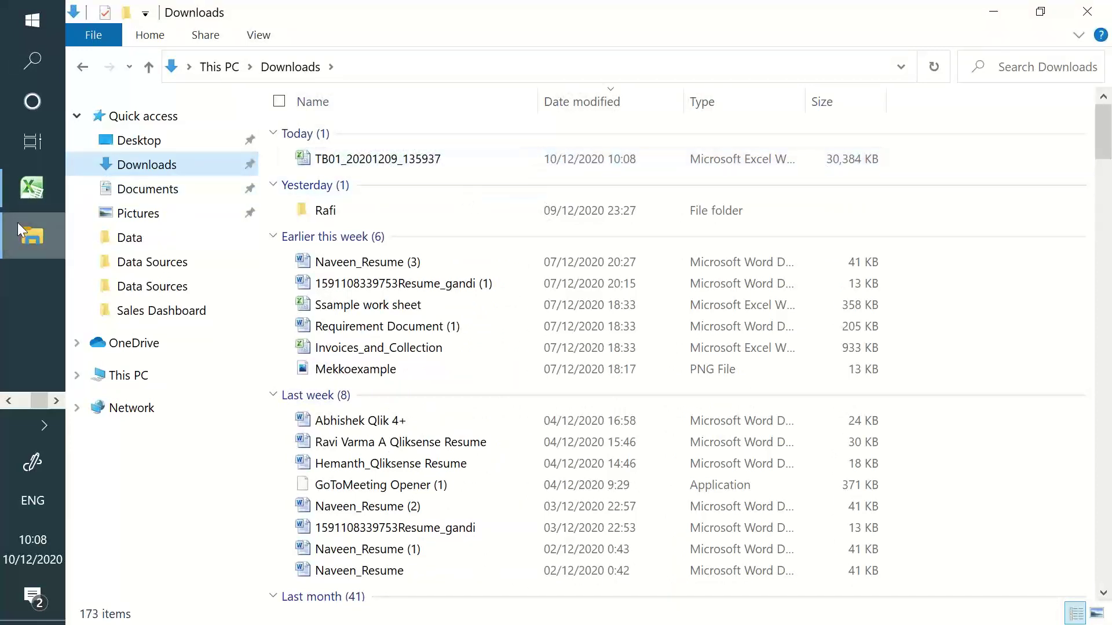
scroll(14, 259, "up", 2)
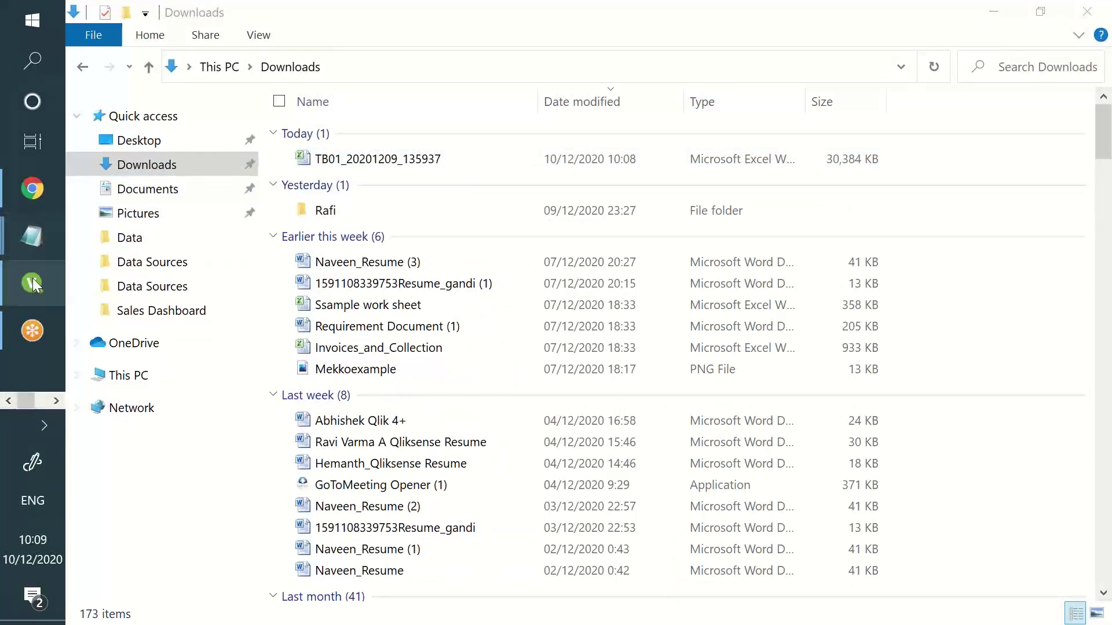
Switch to the QlikView script editor and insert a table load of Sheet1 from the TB01_20201209_135937 workbook in Downloads, using embedded labels
left_click(32, 280)
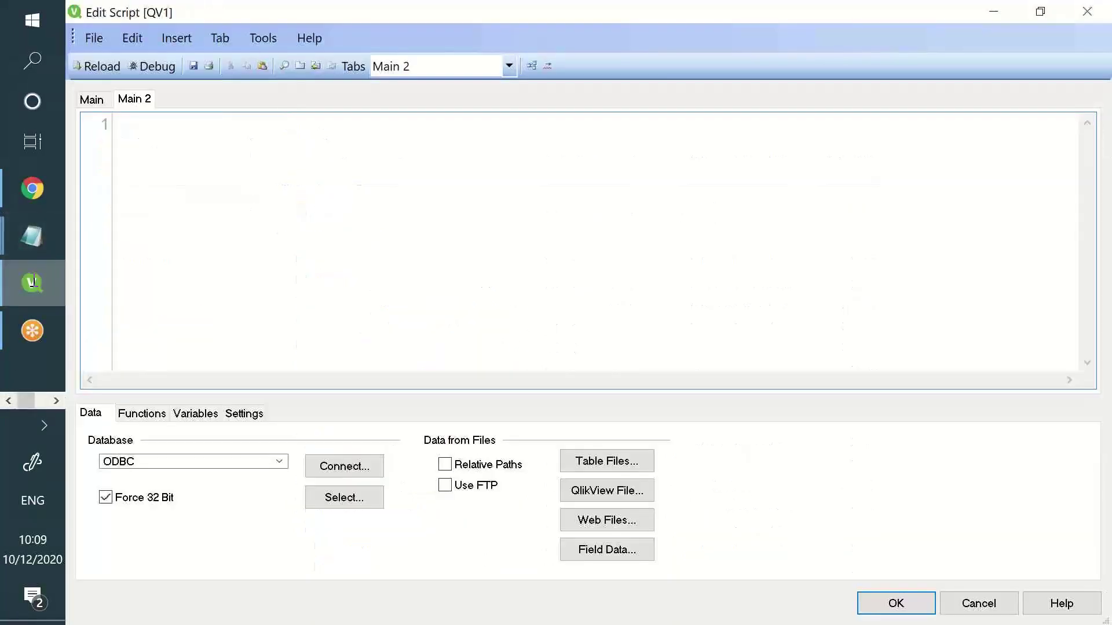
left_click(585, 461)
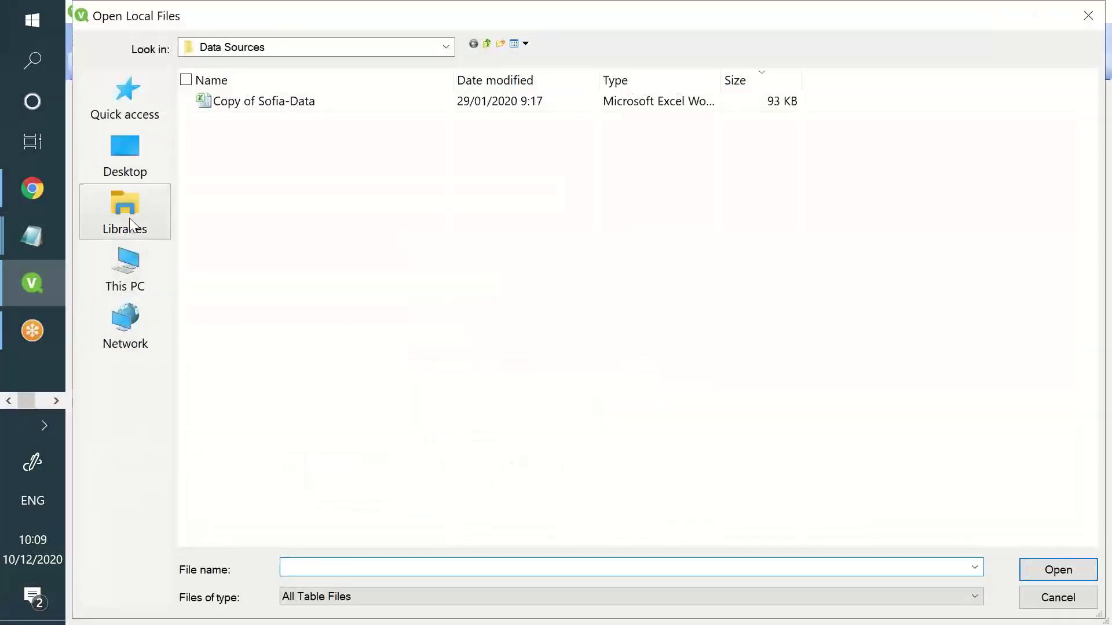
left_click(130, 218)
left_click(160, 254)
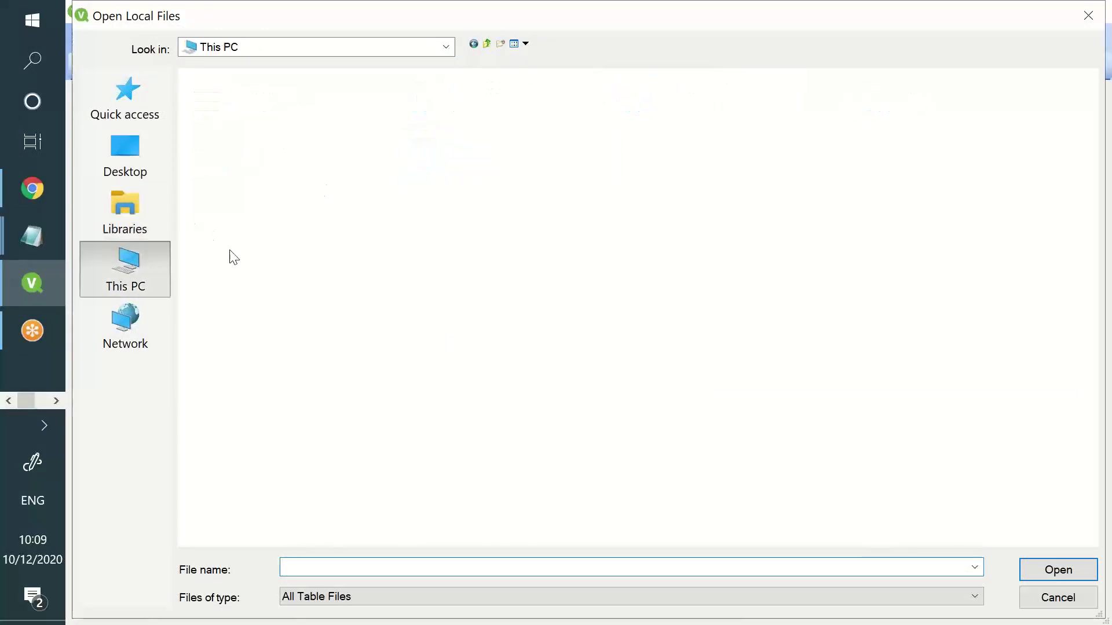
double_click(880, 134)
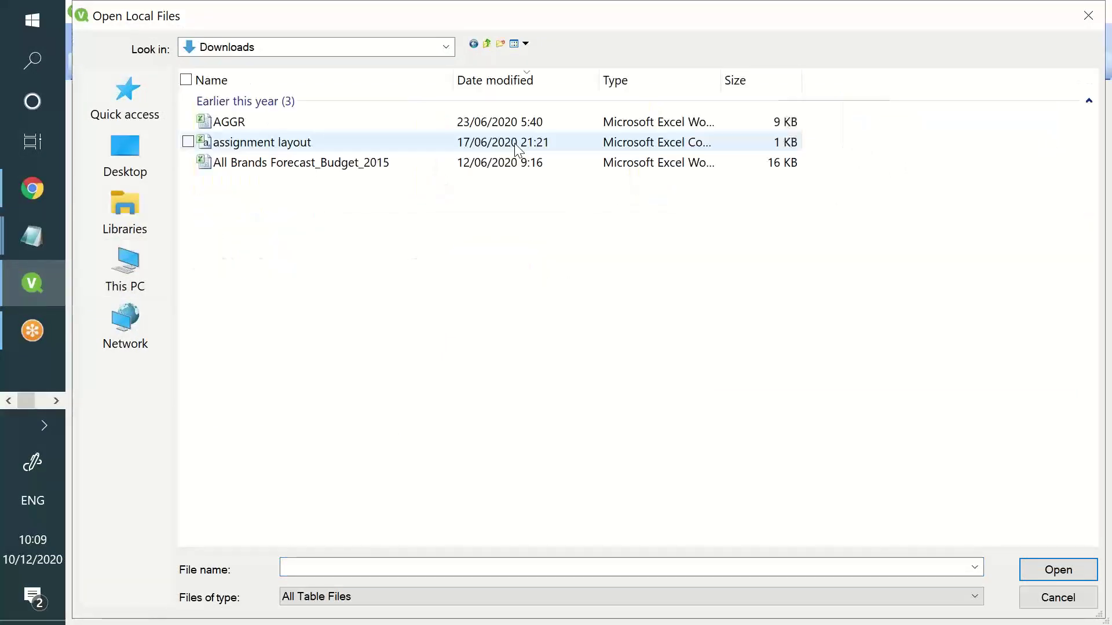
double_click(449, 123)
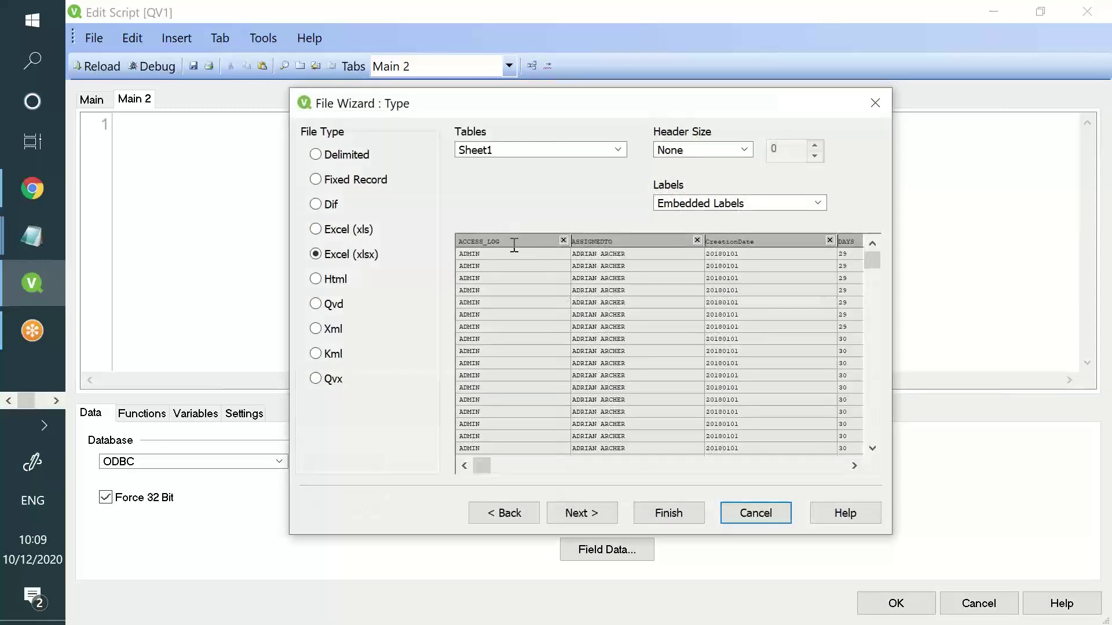
left_click(667, 513)
Insert a new first line above the LOAD statement and name the table "sample:"
scroll(133, 140, "up", 13)
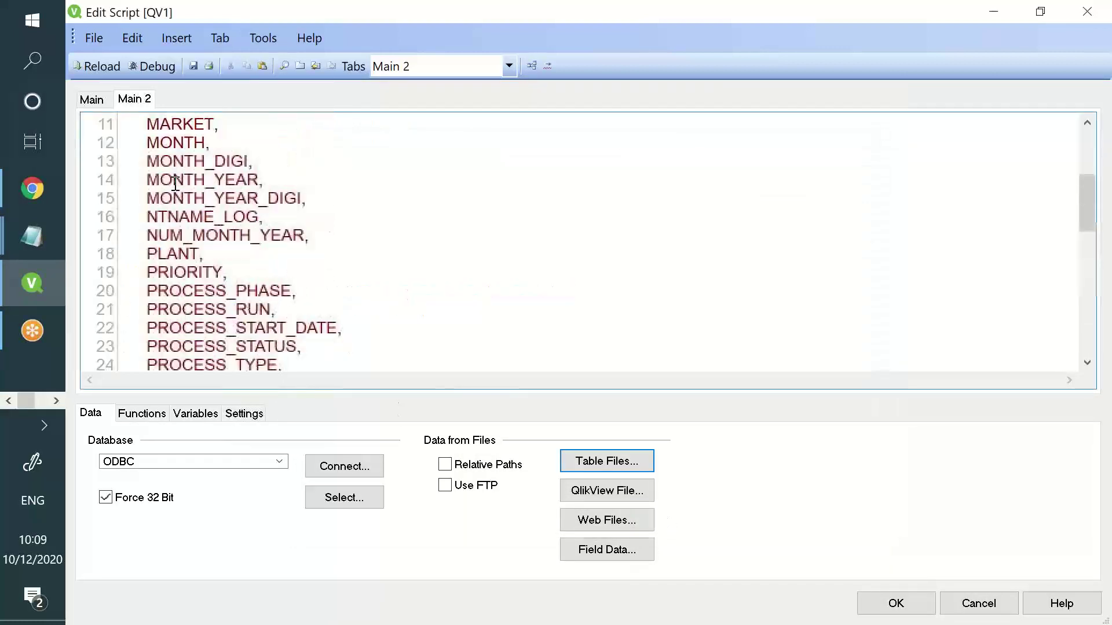
left_click(129, 122)
key("Return")
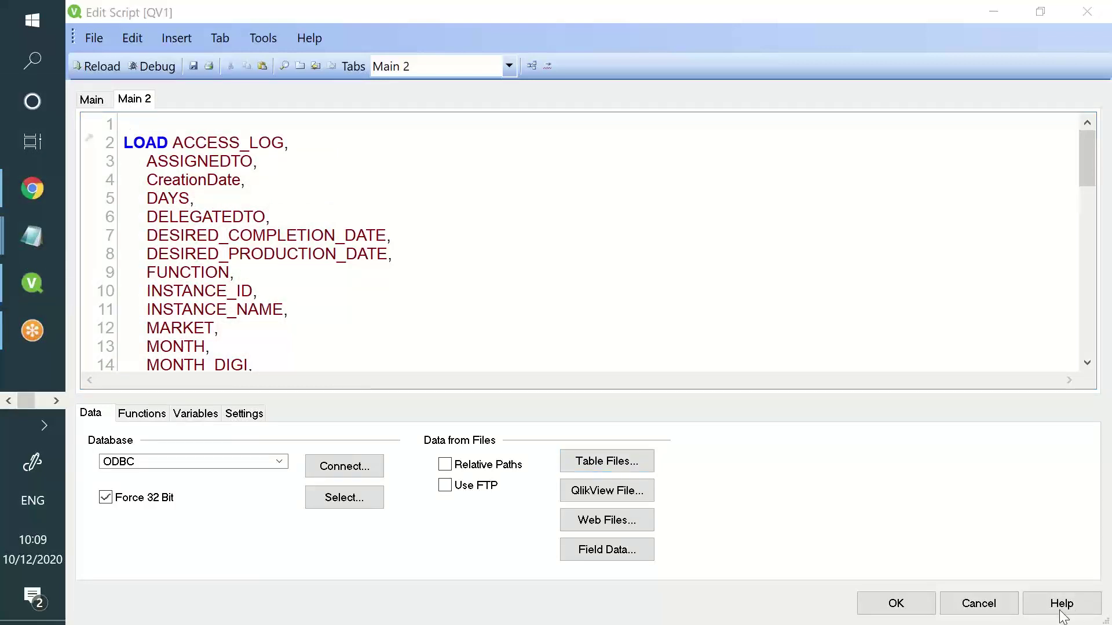
left_click(219, 120)
type("sample:")
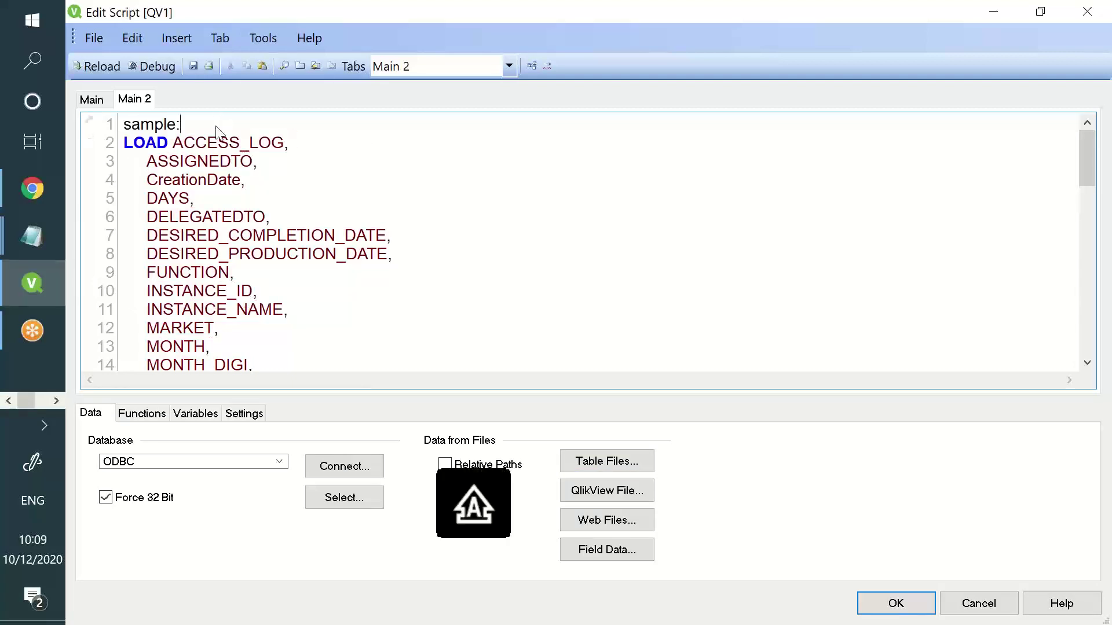
Start saving the QlikView document and browse to the QV Outputs folder on Local Disk (D:)
left_click(196, 68)
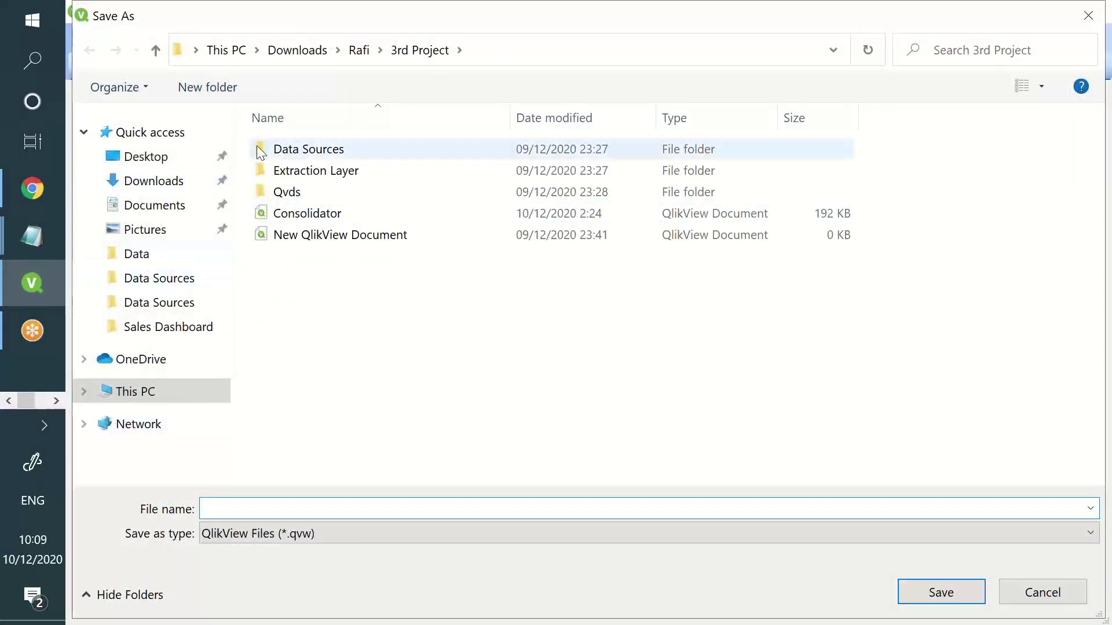
left_click(163, 259)
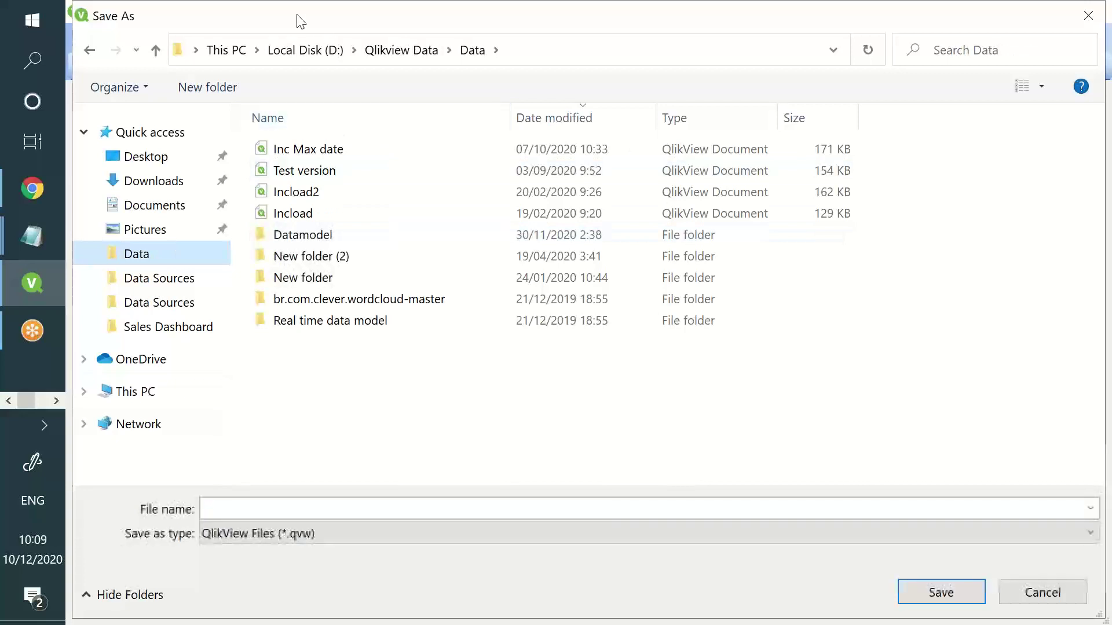
left_click(370, 58)
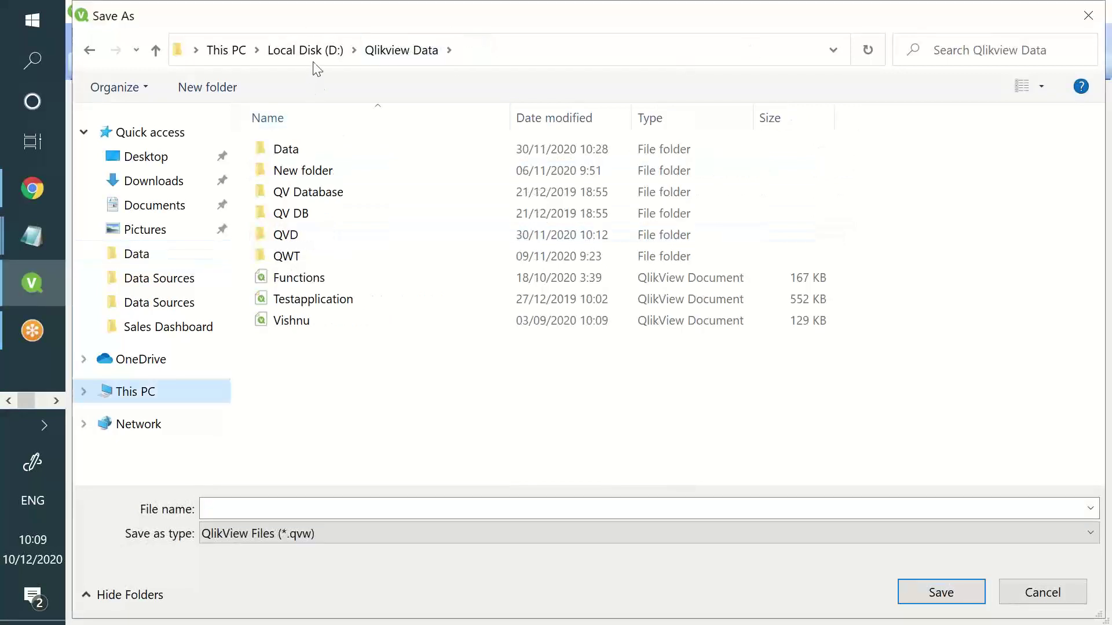
left_click(318, 50)
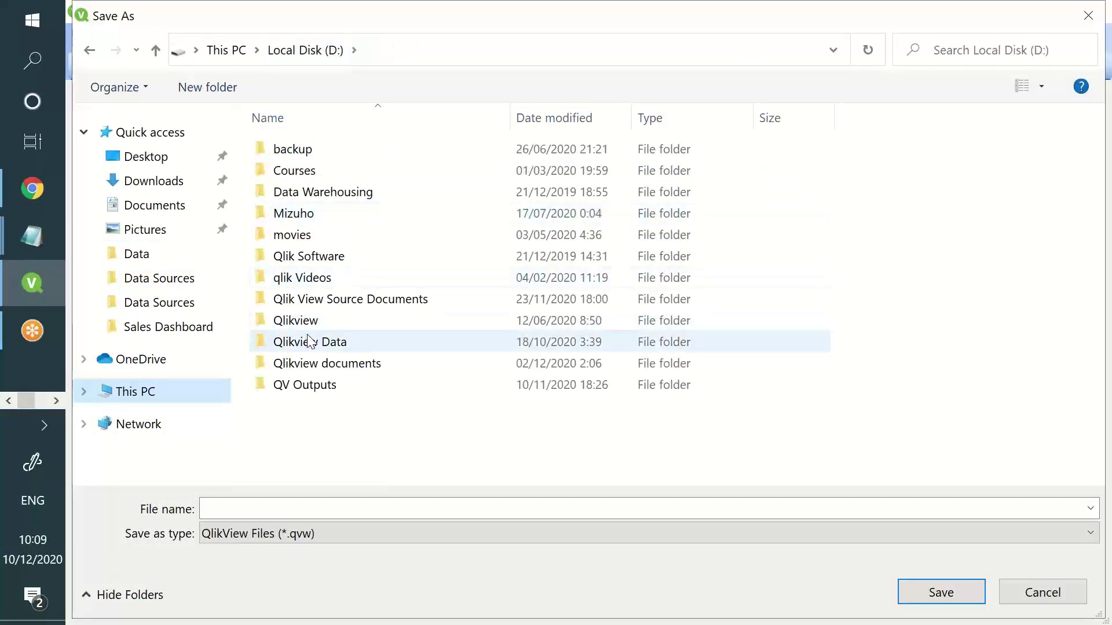
left_click(318, 387)
double_click(318, 387)
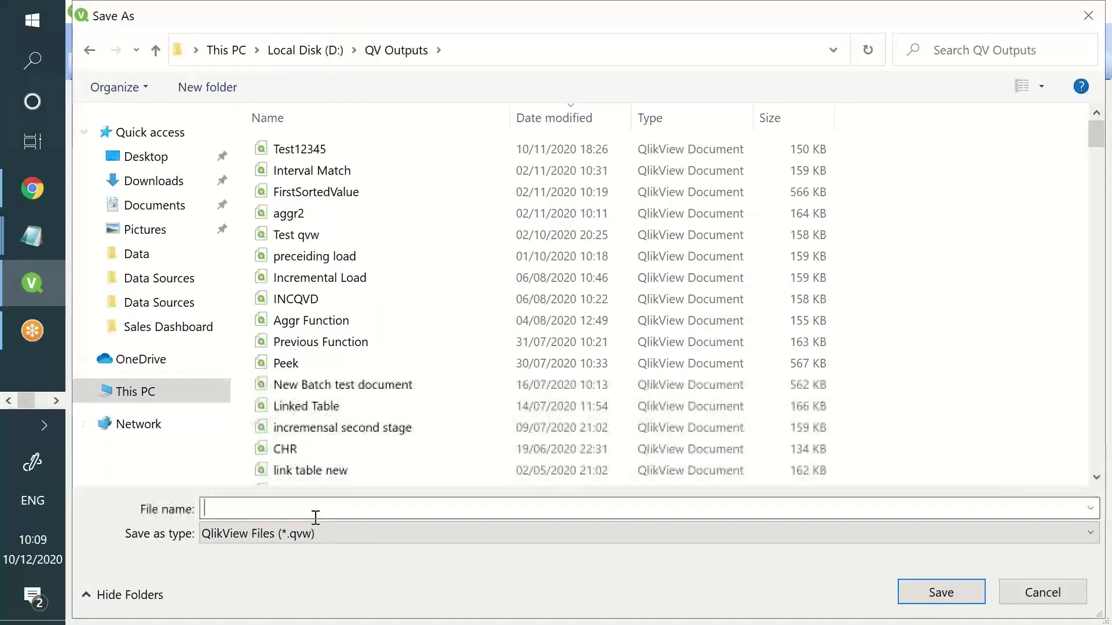
Save the document as "QVD Generation" in the QV Outputs folder and reload the script
left_click(318, 510)
type("qvd gENERA")
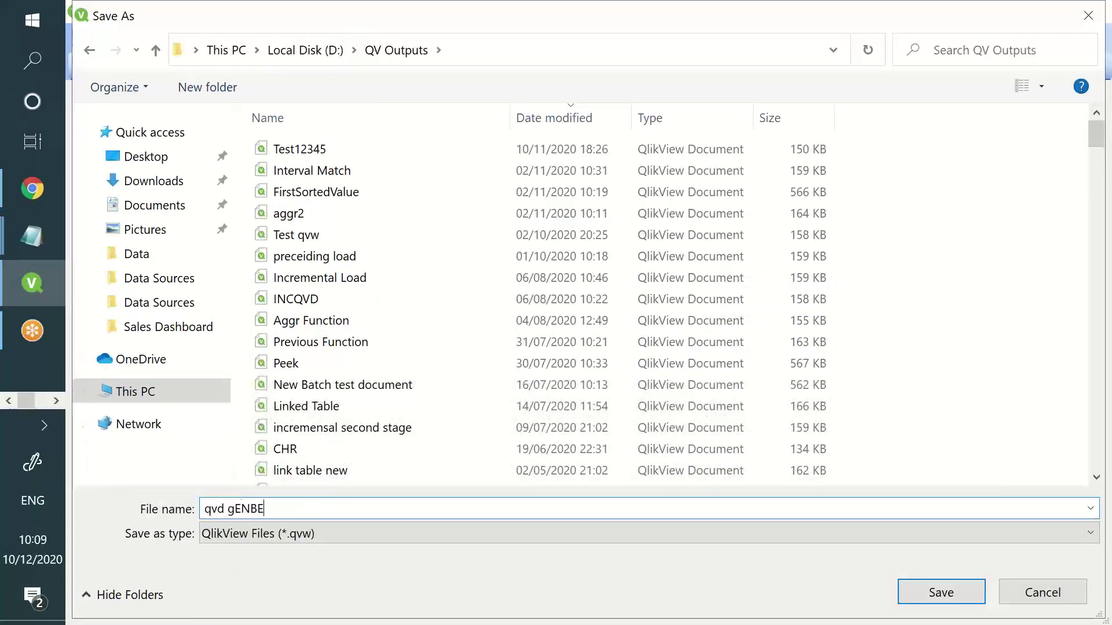
key("BackSpace")
key("BackSpace")
key("BackSpace")
key("BackSpace")
key("BackSpace")
key("BackSpace")
key("BackSpace")
key("BackSpace")
key("BackSpace")
key("BackSpace")
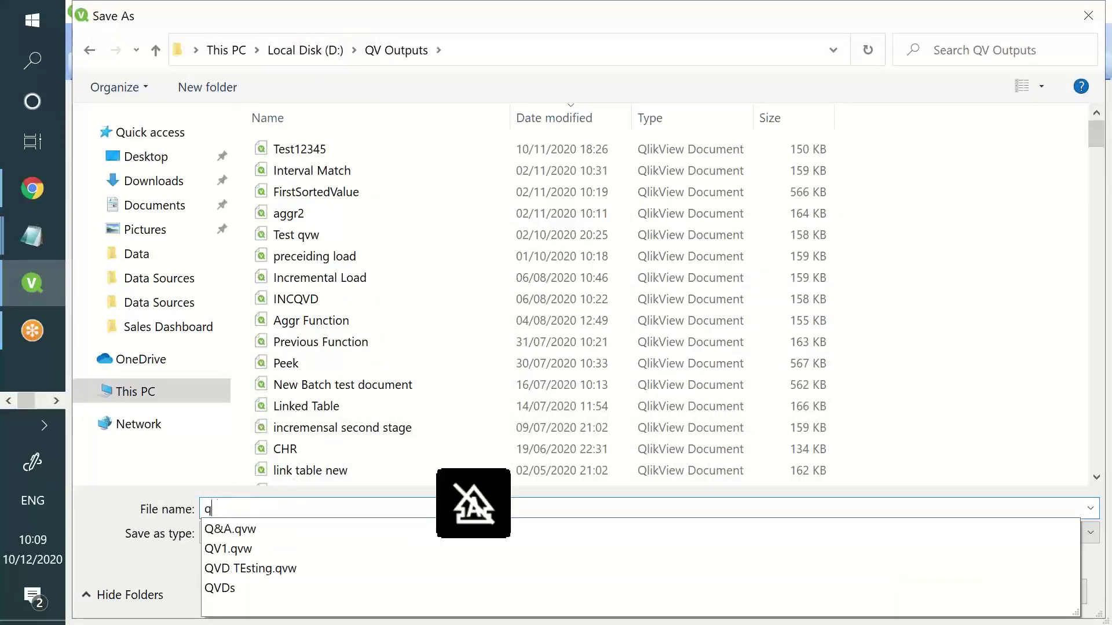
type("QVD G")
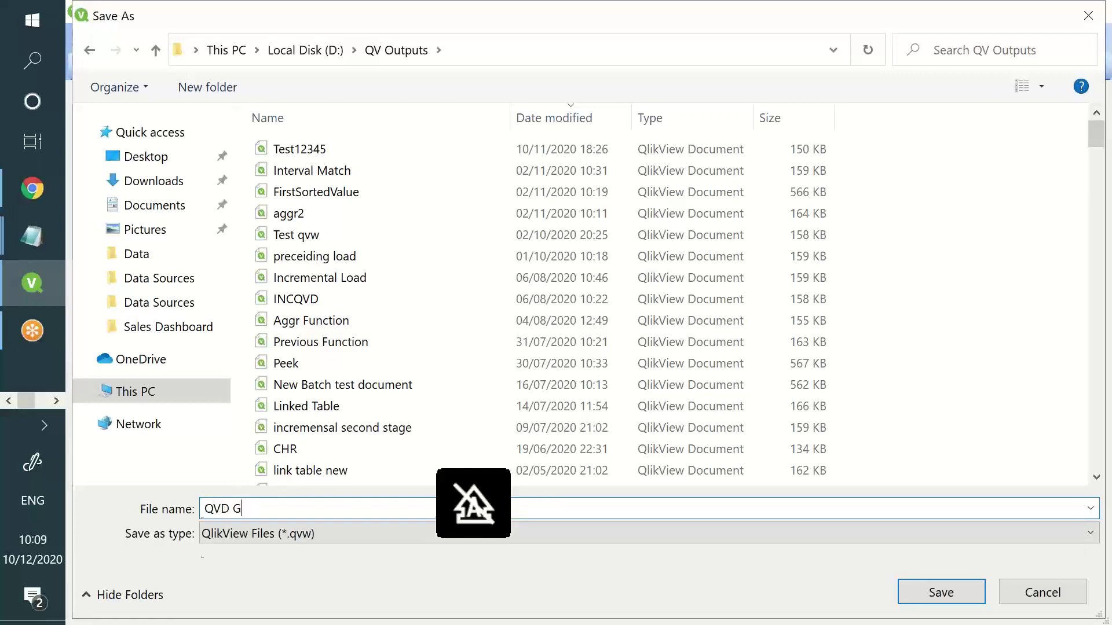
type("eneration")
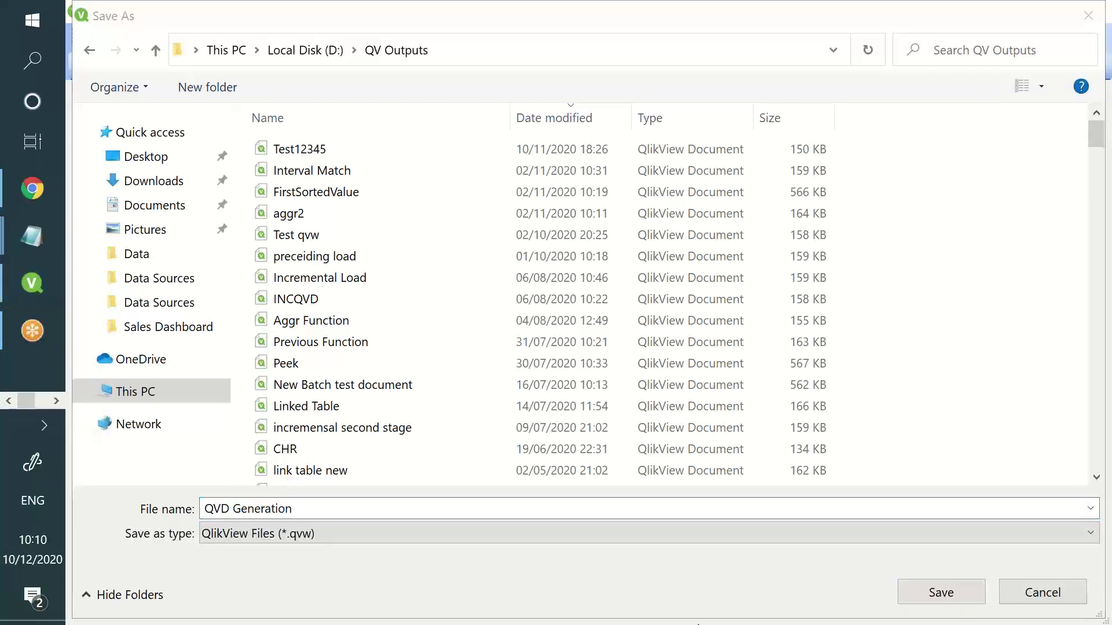
left_click(941, 592)
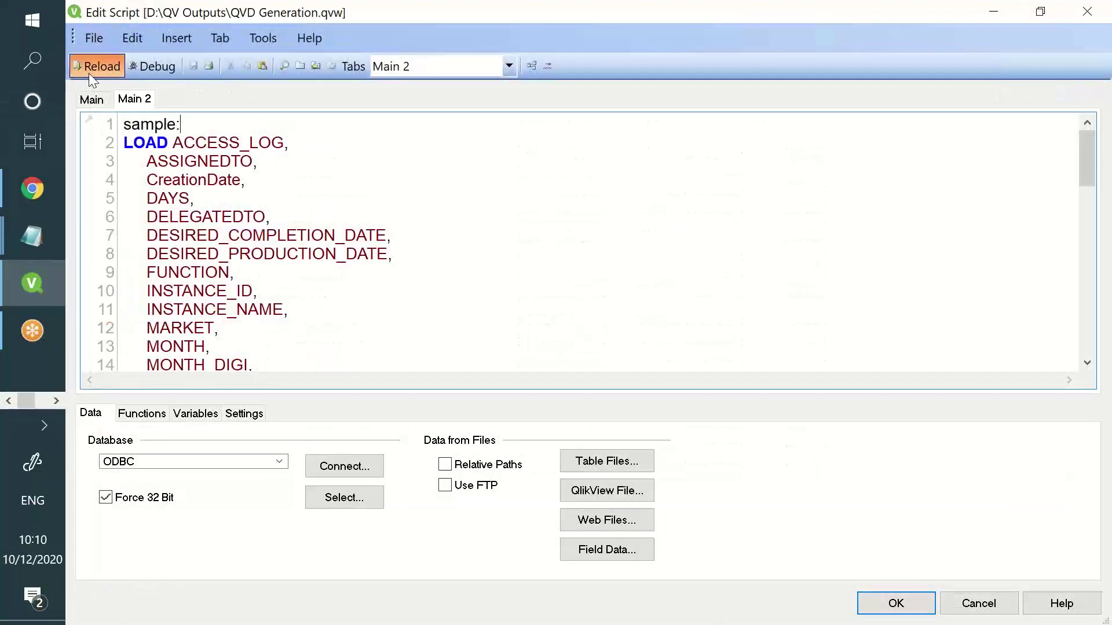
left_click(88, 68)
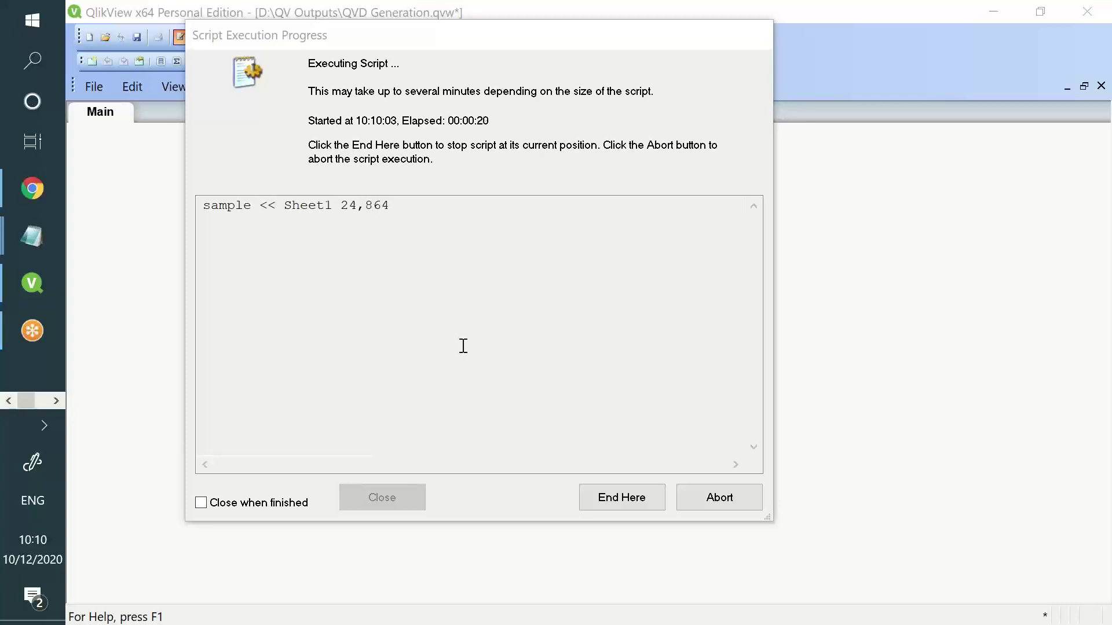
Switch to the Notepad notes and insert a blank line above the .qvd (Qlikview data file) entry
left_click(362, 212)
double_click(362, 212)
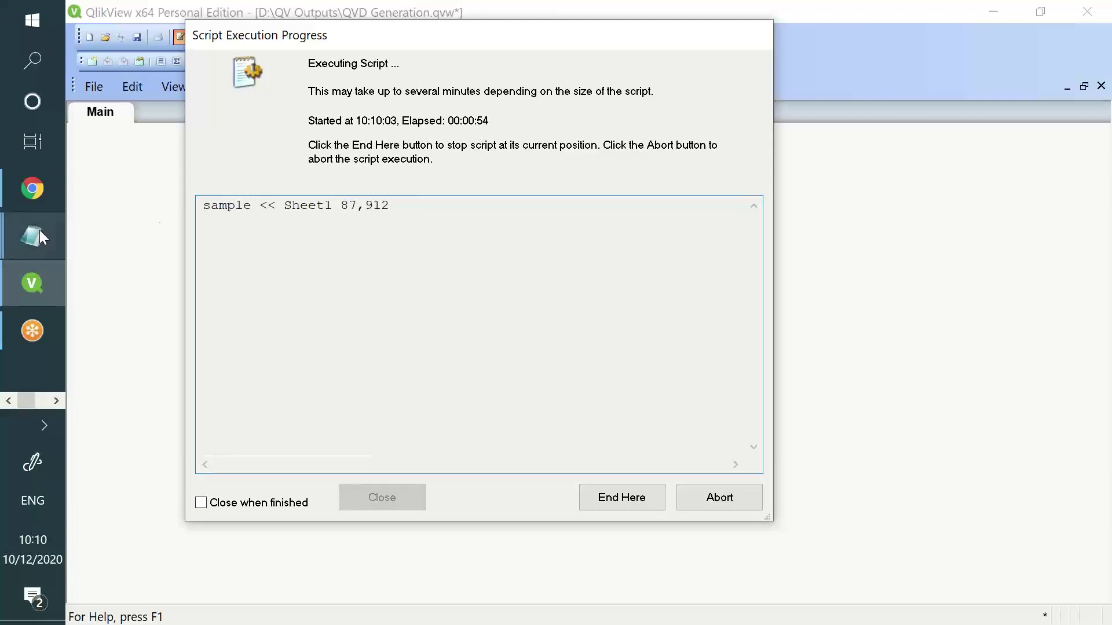
mouse_move(32, 236)
left_click(133, 296)
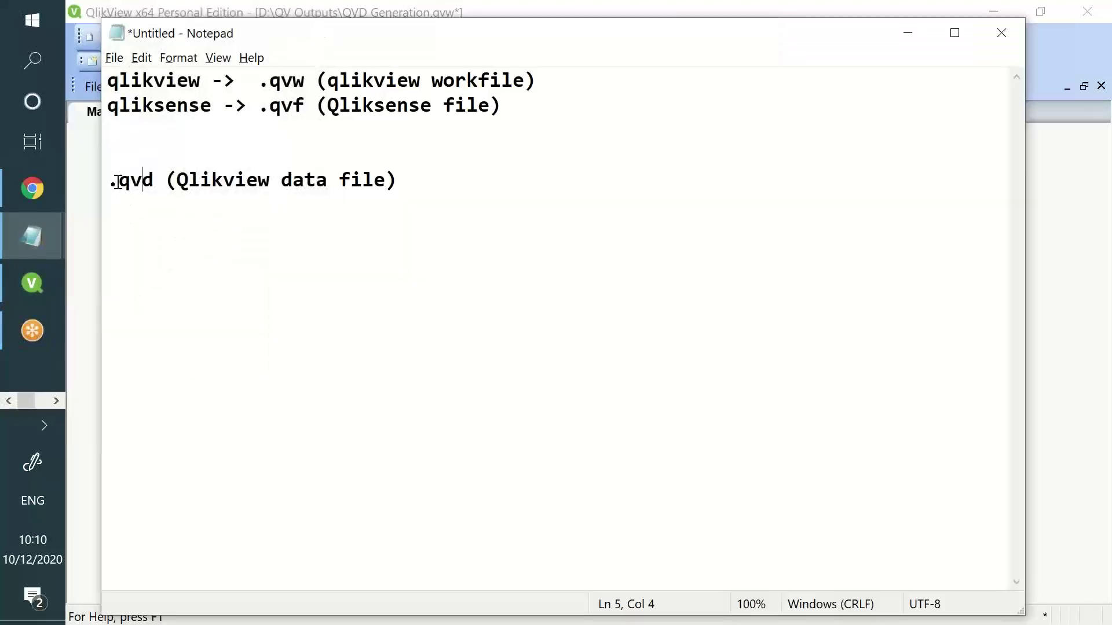
left_click_drag(118, 180, 373, 186)
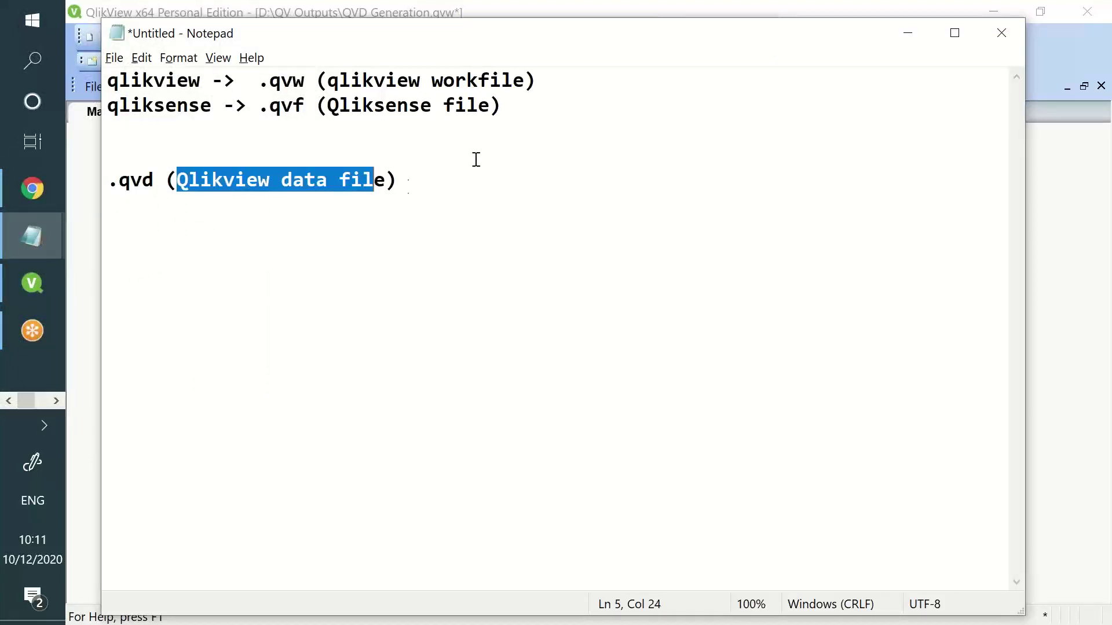
left_click(528, 126)
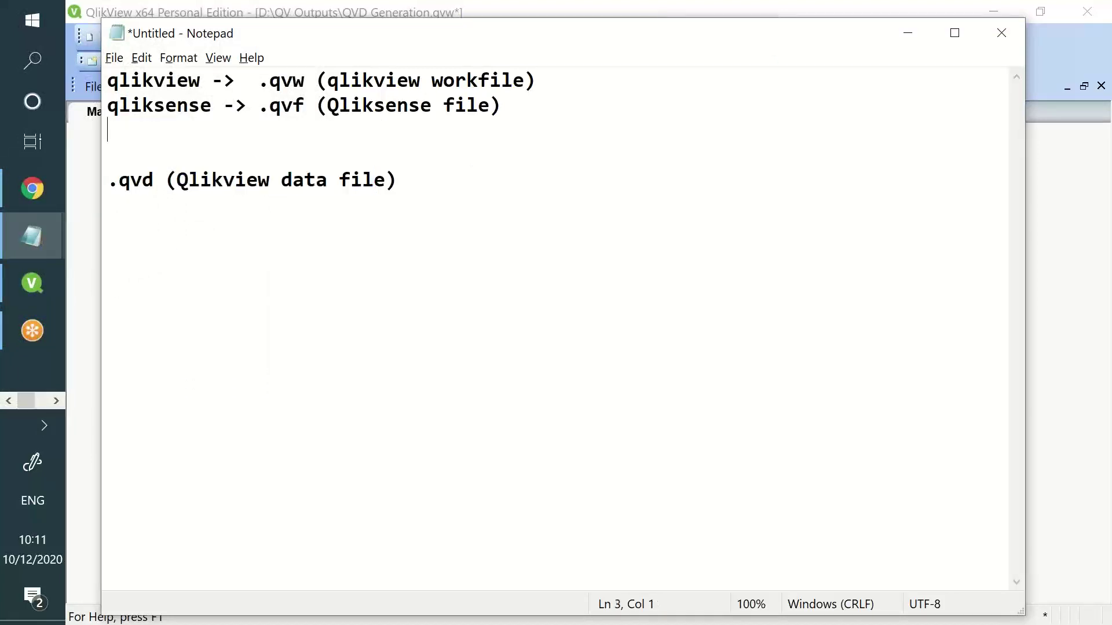
key("Return")
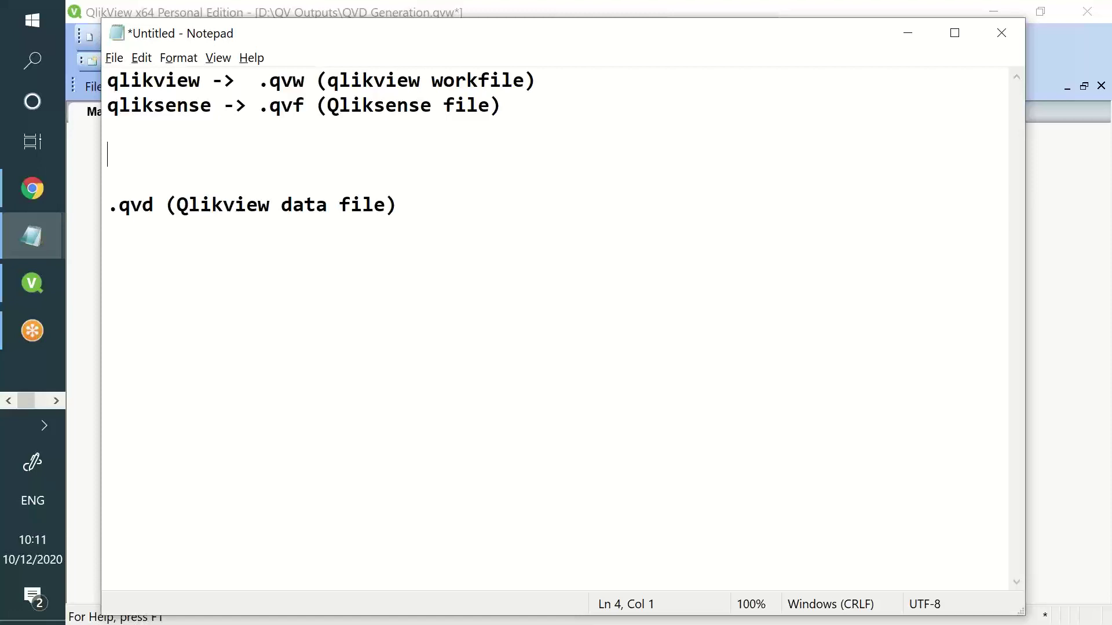
Switch to the blank Excel workbook and enter the letters E, T and L in cells C3 to C5
left_click(55, 399)
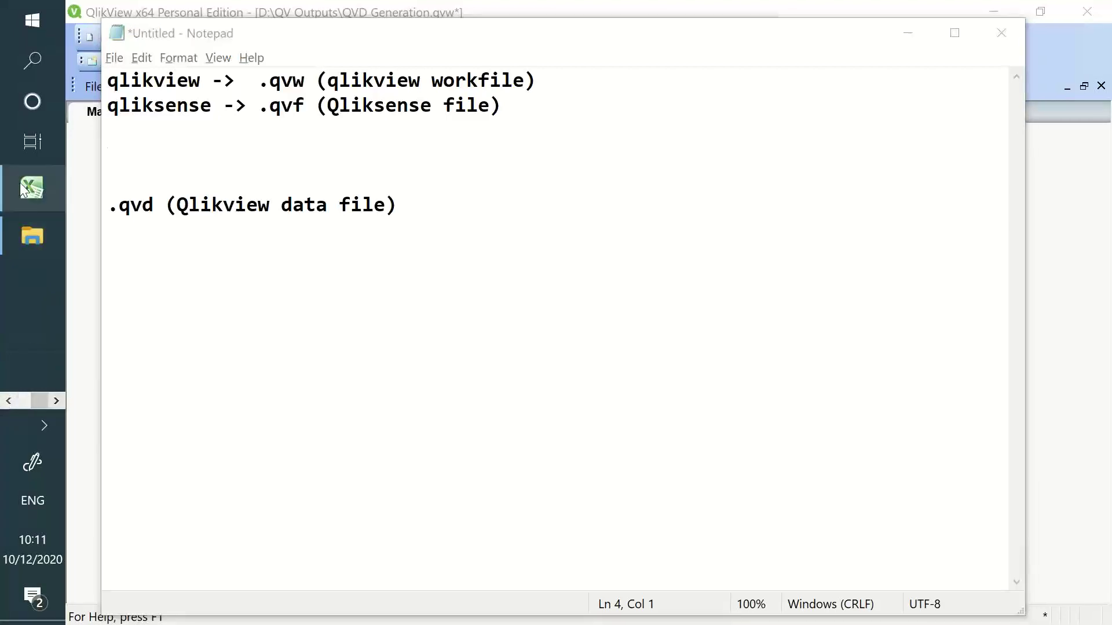
left_click(32, 189)
left_click(266, 213)
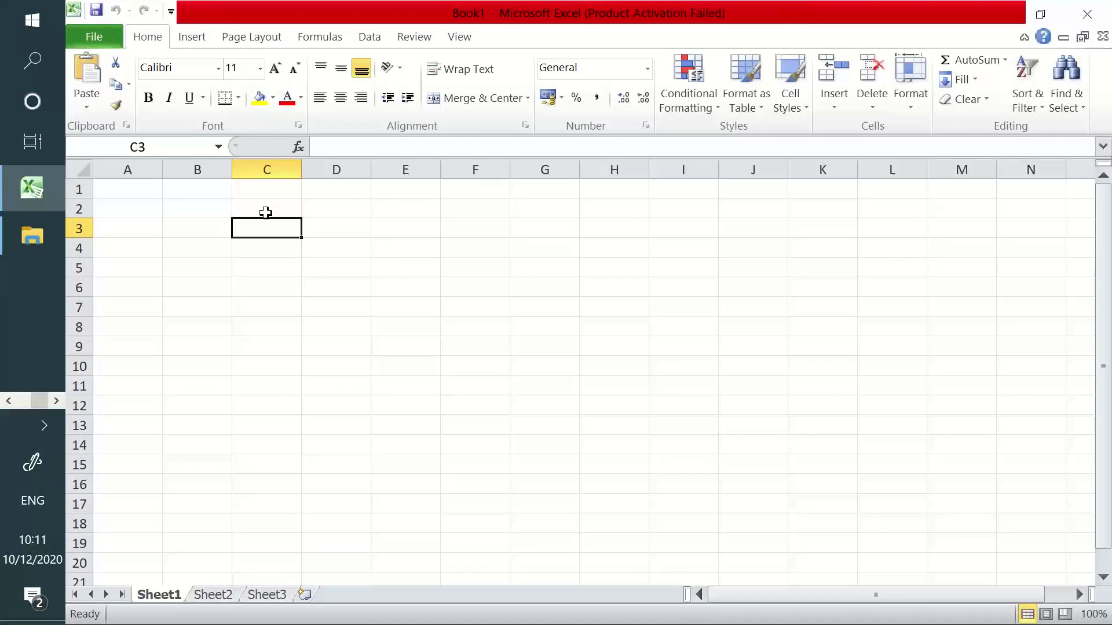
type("E")
key("Return")
type("T")
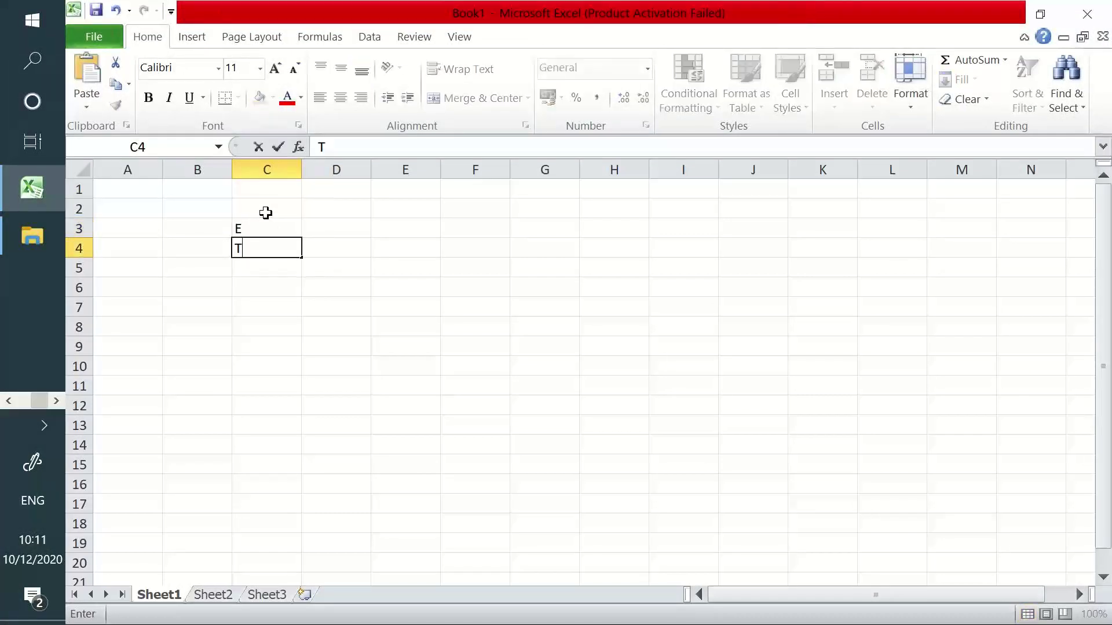
key("Return")
type("L")
key("Return")
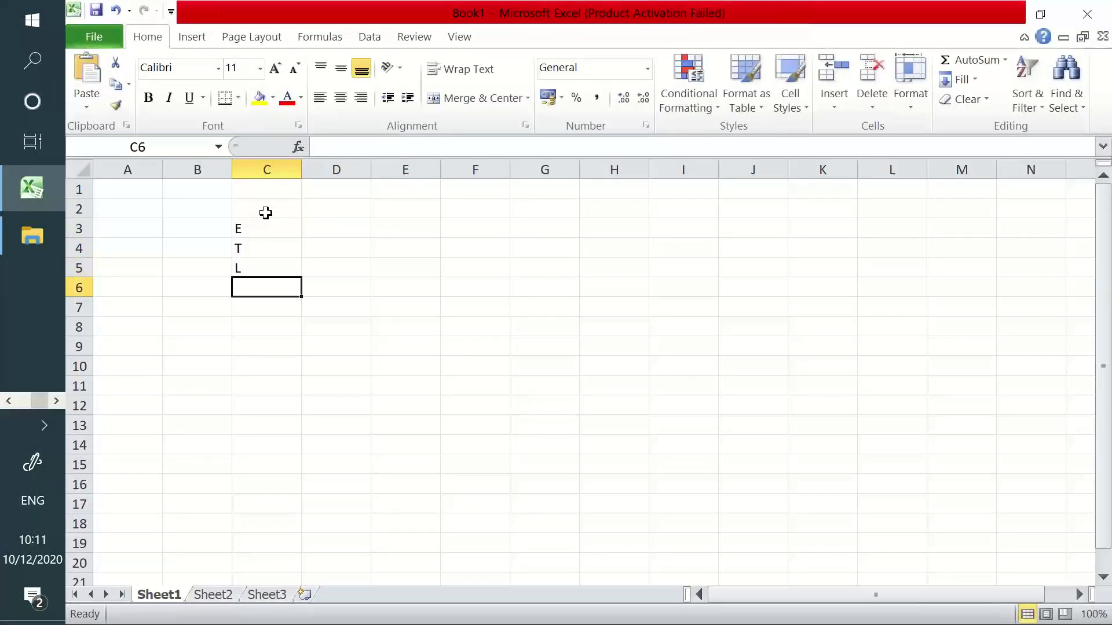
left_click_drag(248, 226, 260, 264)
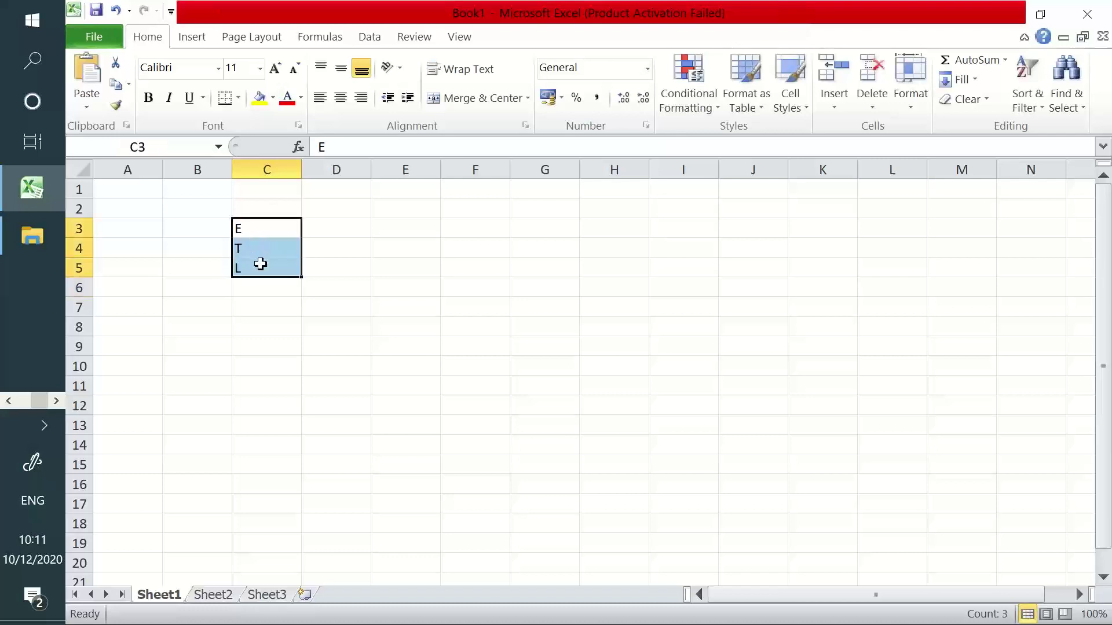
Enter the meanings Extraction, Transformation and loading in D3 to D5 beside the letters E, T and L
left_click(336, 223)
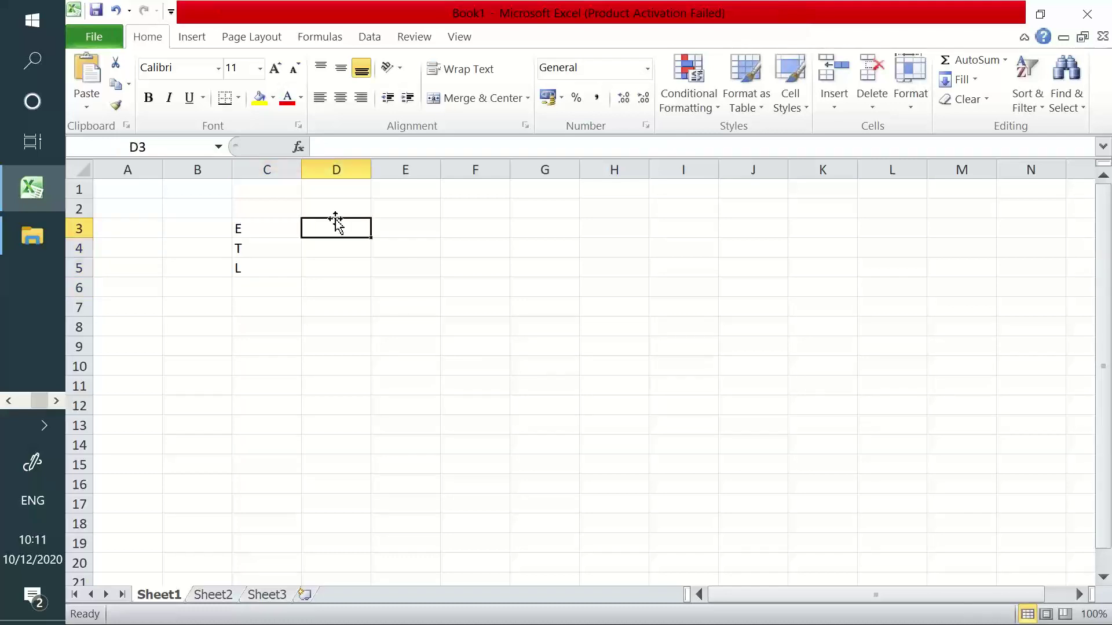
type("Extraction")
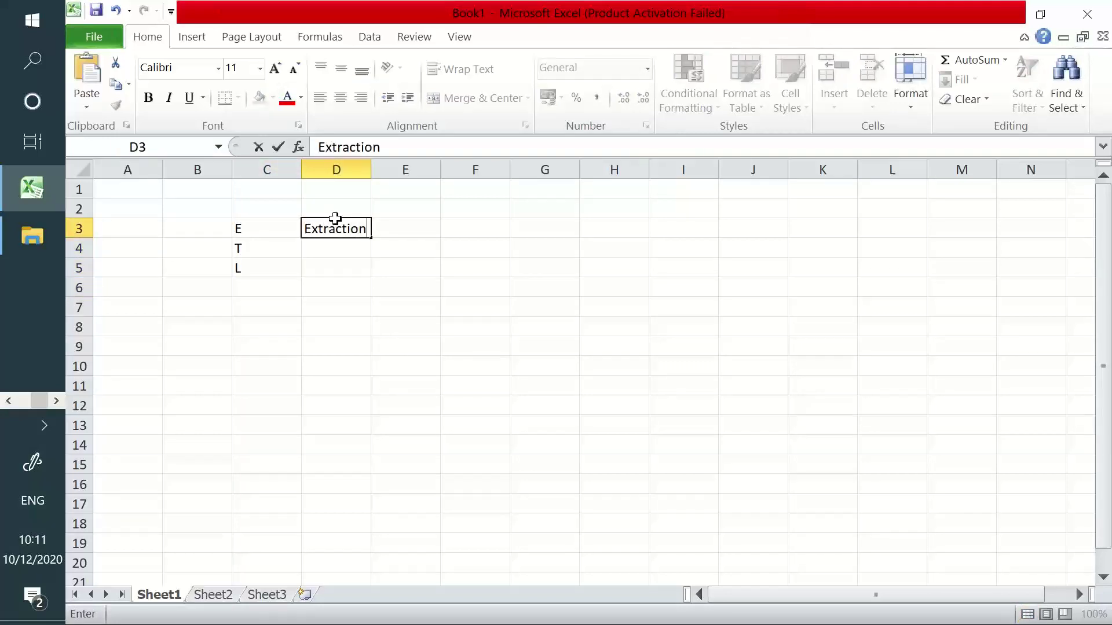
key("Return")
type("Transforma")
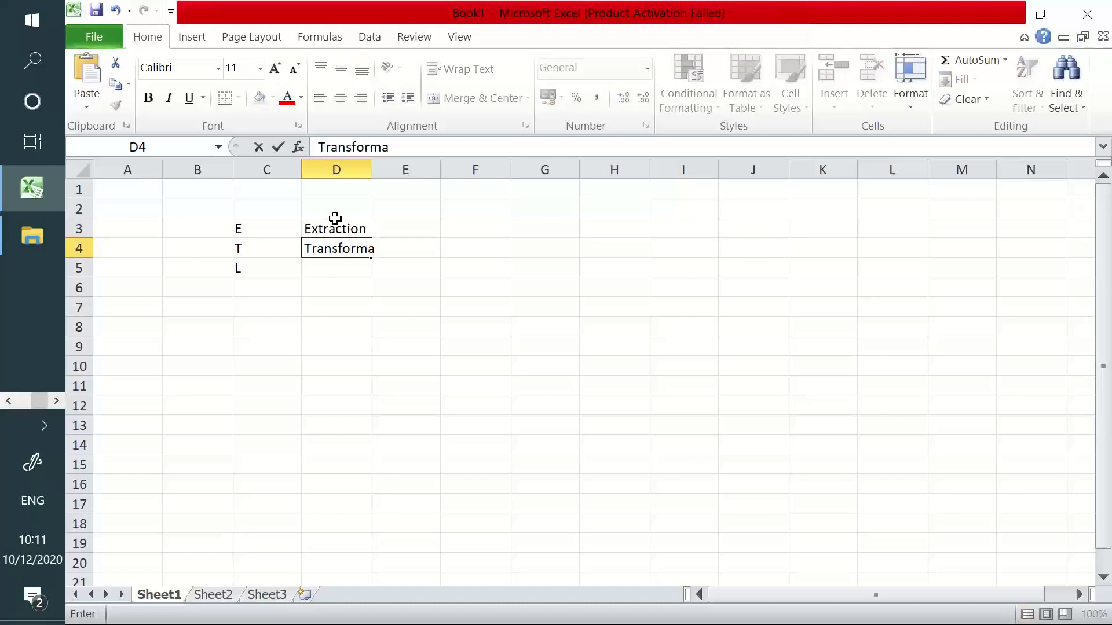
type("ton")
key("Return")
type("L")
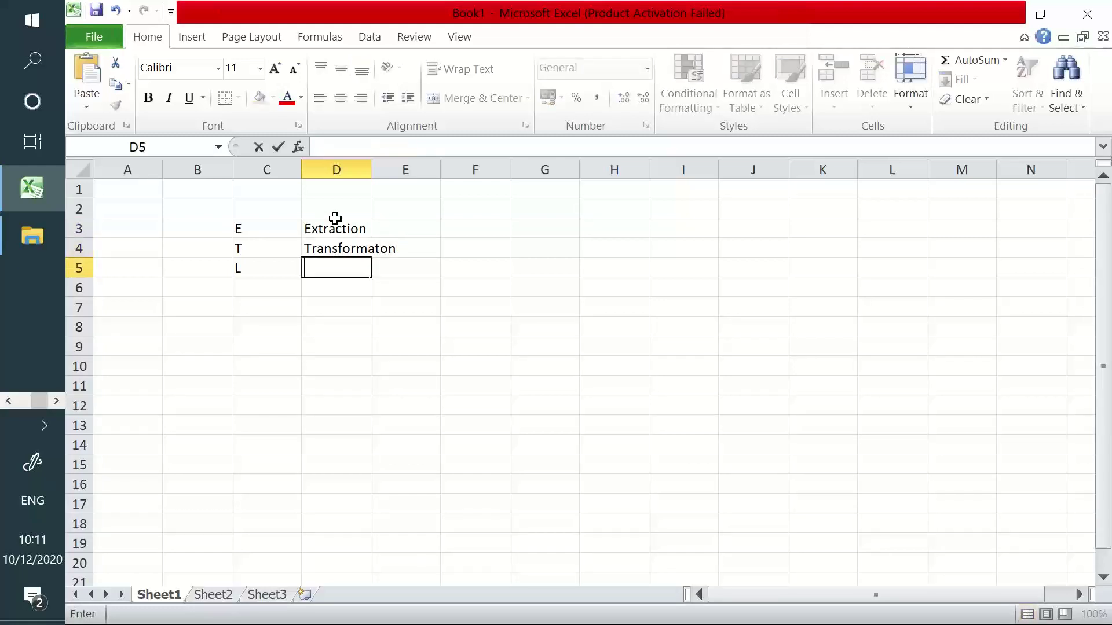
key("Up")
type("Tran")
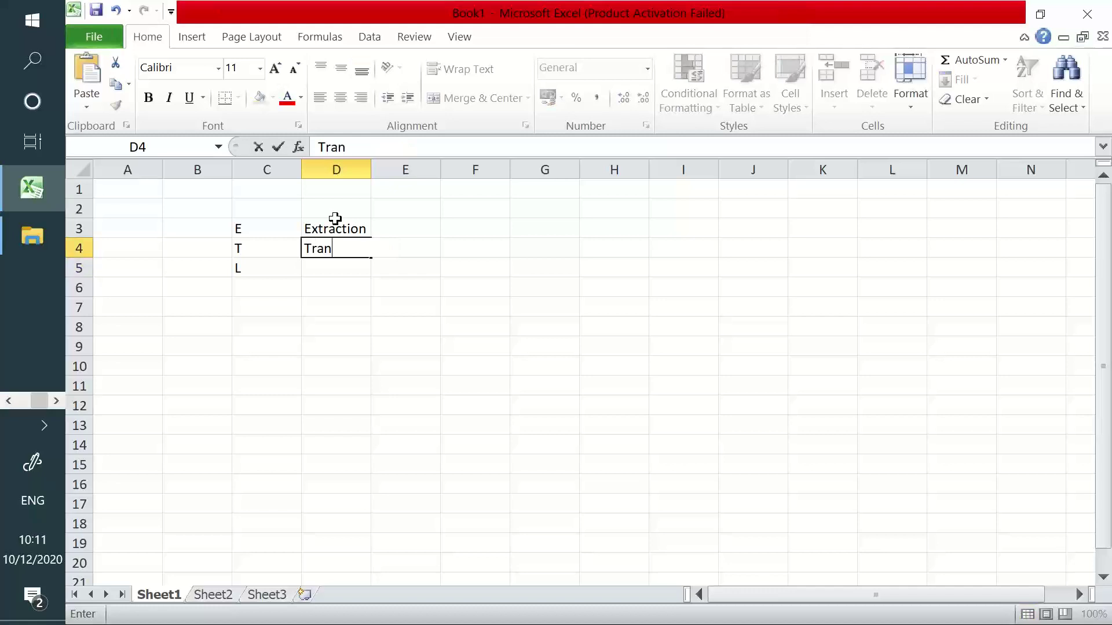
type("sformation")
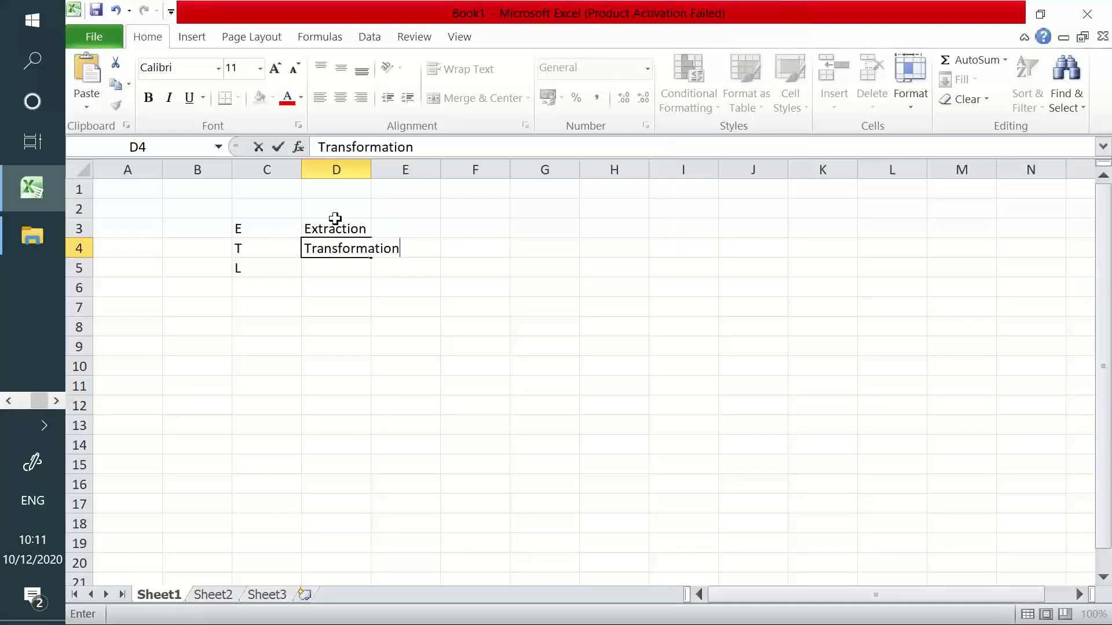
key("Return")
type("loa")
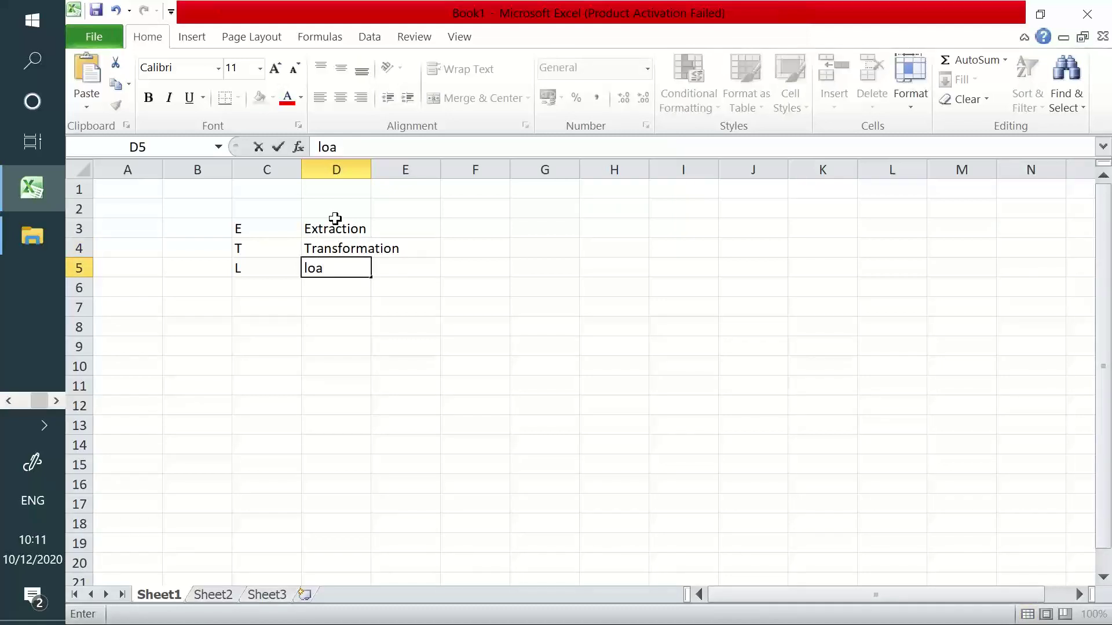
type("ding")
key("Return")
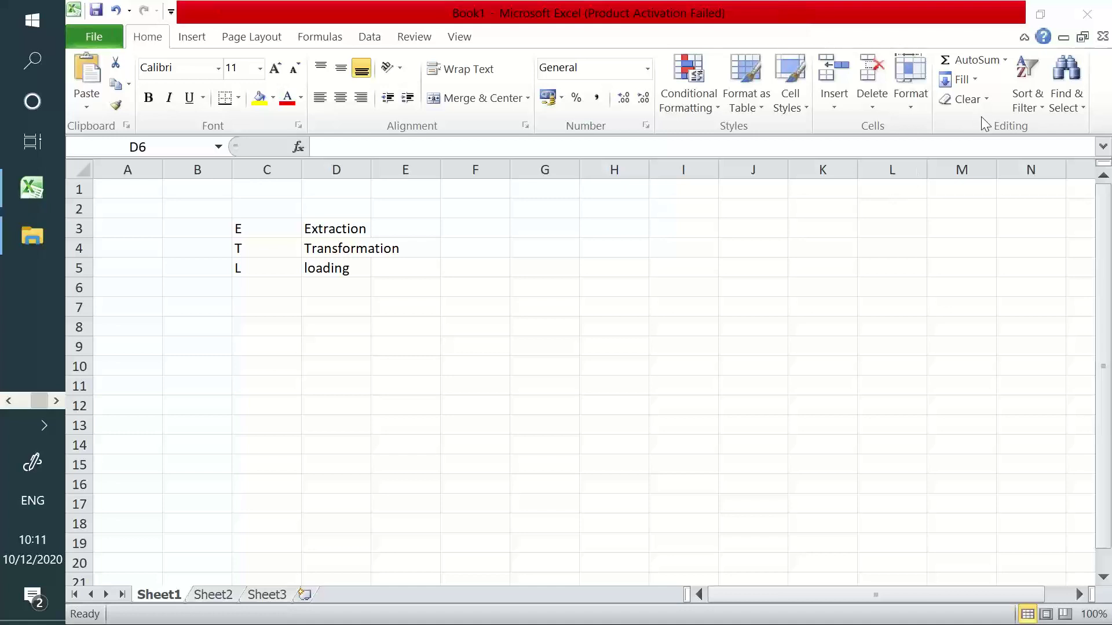
Review the three ETL letters and their meanings in C3:D5 cell by cell, ending on Extraction
left_click(268, 226)
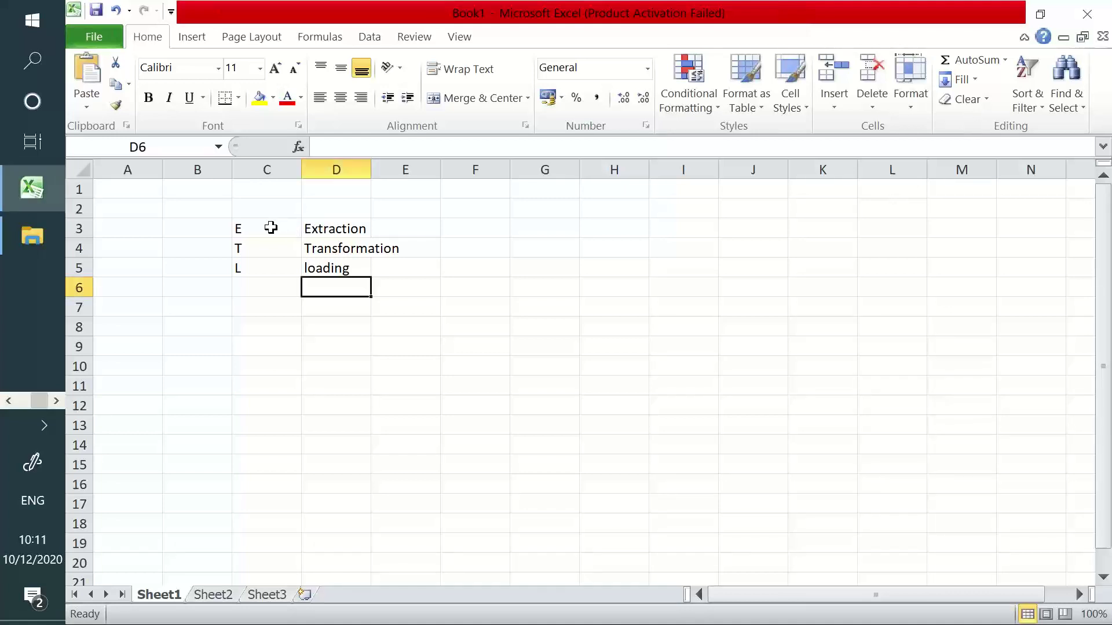
left_click_drag(268, 227, 352, 272)
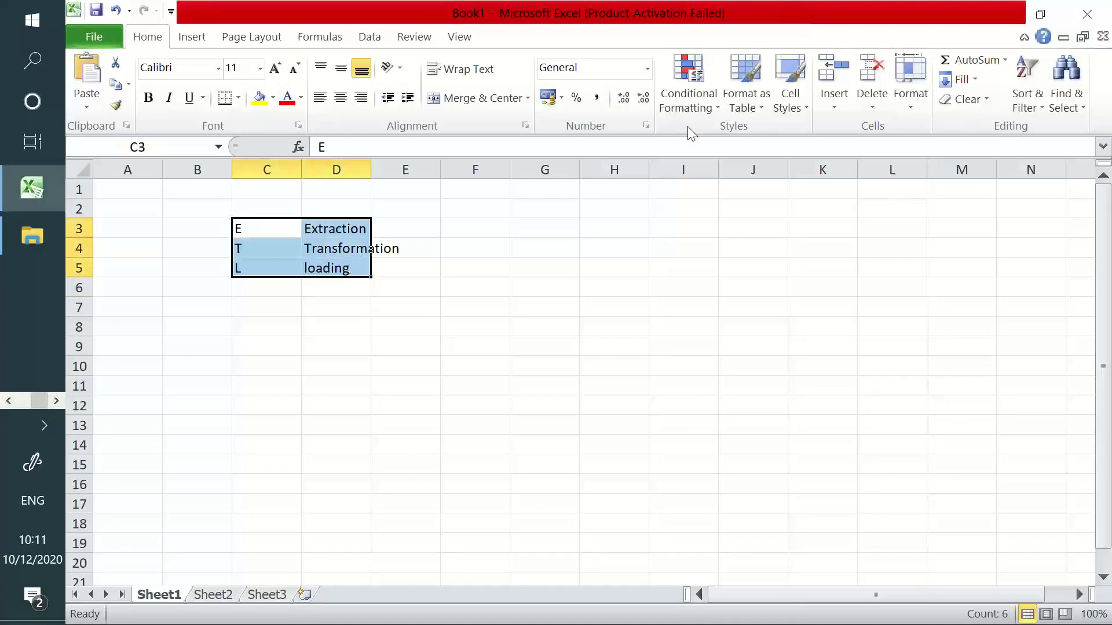
left_click(289, 227)
left_click(321, 227)
left_click(283, 249)
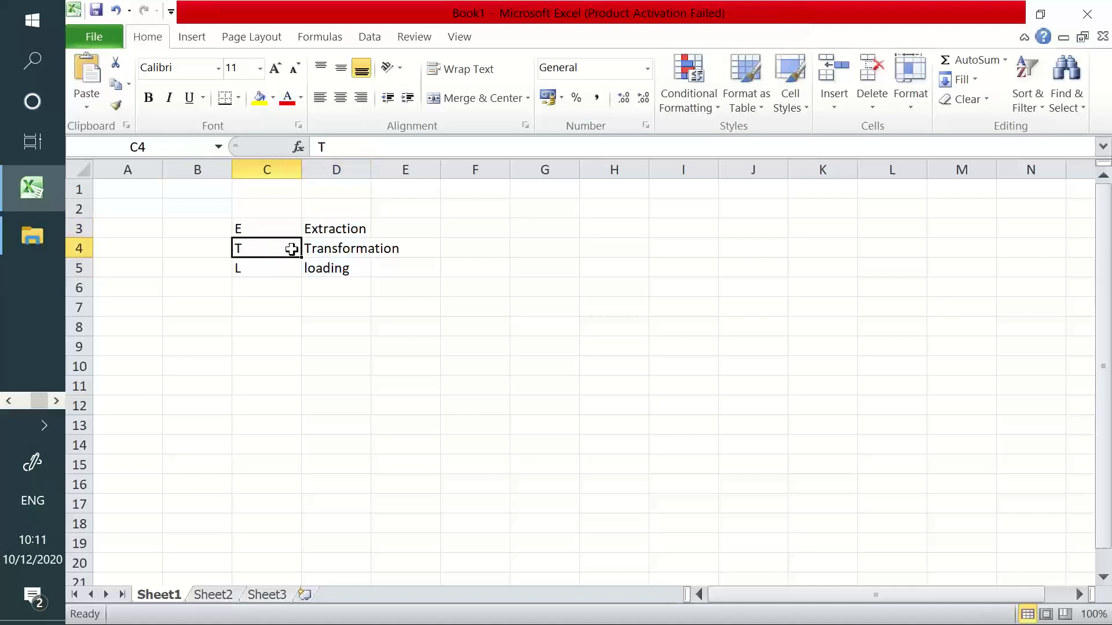
left_click(316, 248)
left_click(288, 266)
left_click(321, 267)
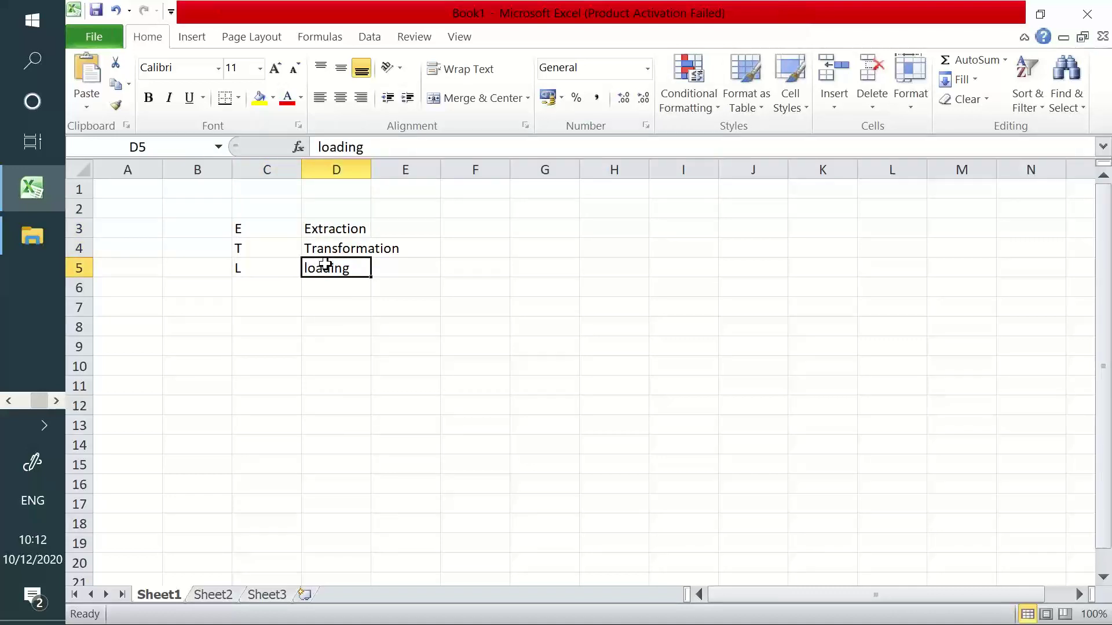
left_click(324, 229)
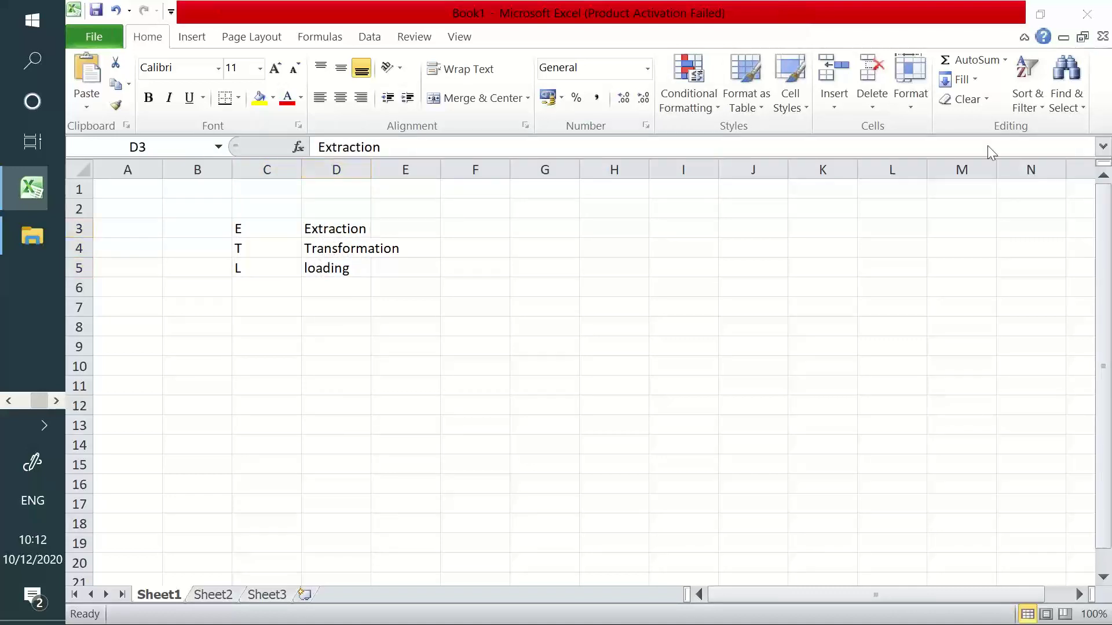
Widen column D and enter in E3 "we will load raw data from databases into .qvw/.qvf and convert he data into .qvd"
left_click_drag(370, 164, 404, 166)
left_click(430, 224)
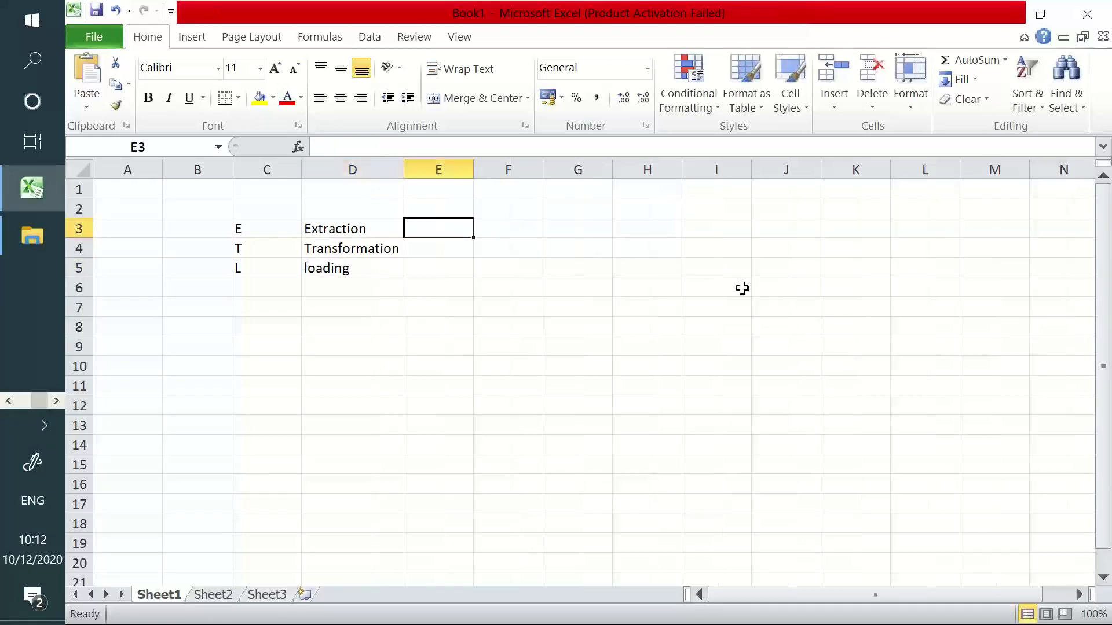
type("we wi")
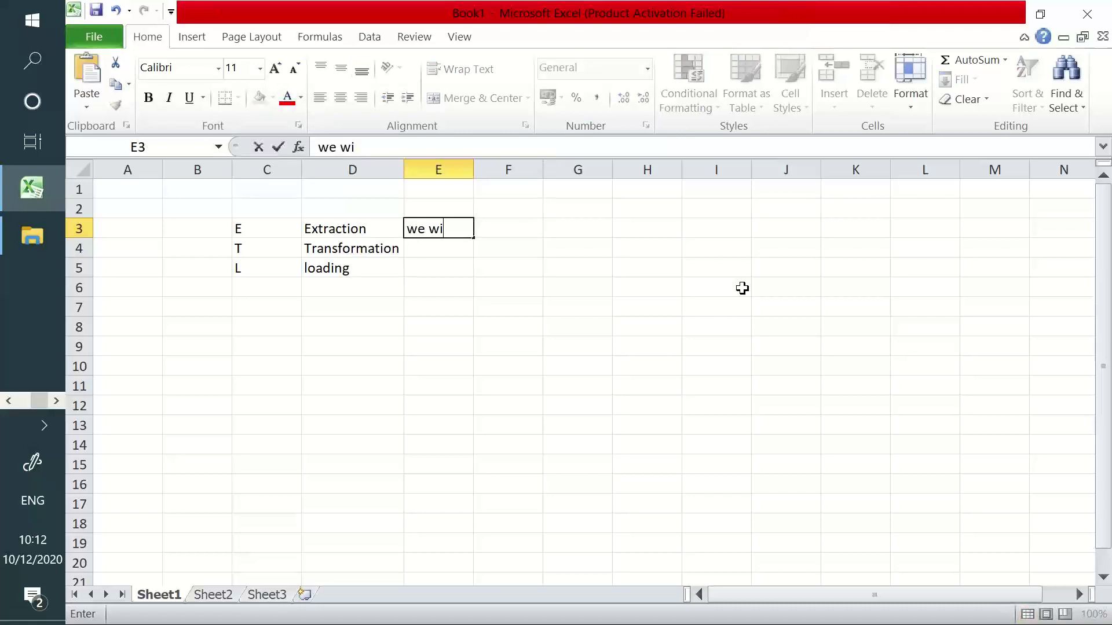
type("ll load raw")
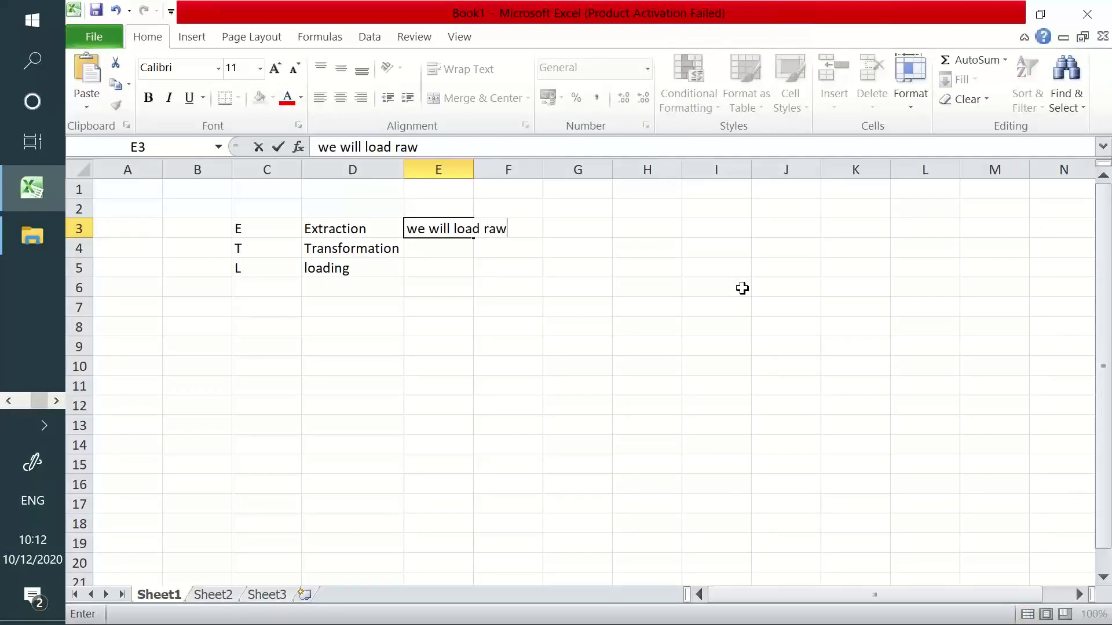
type(" data from databaseds")
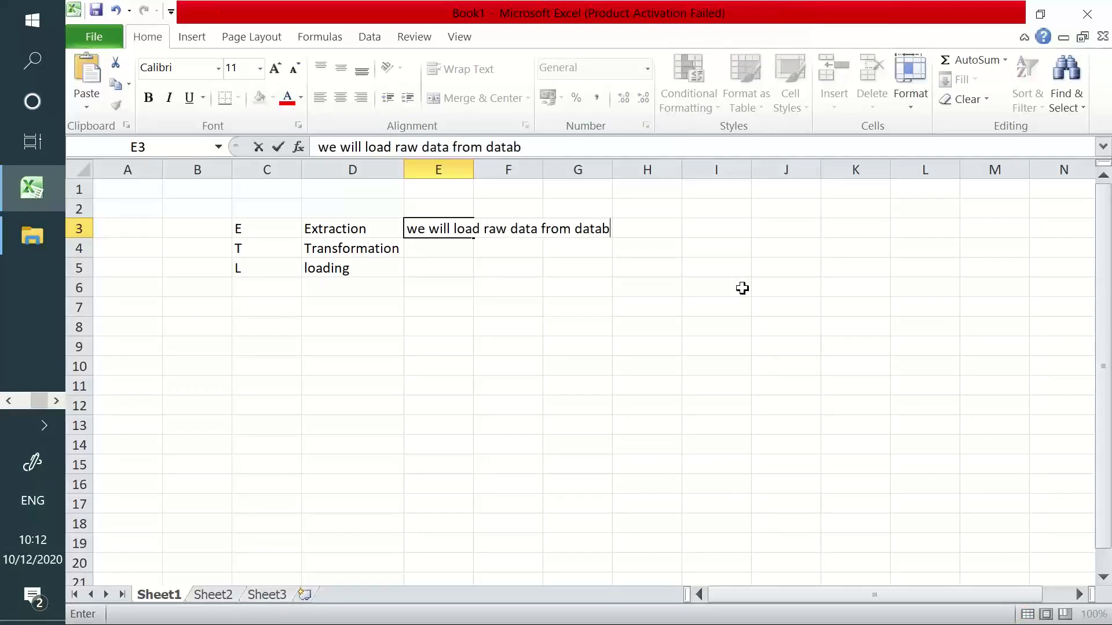
key("BackSpace")
key("BackSpace")
type("s into ")
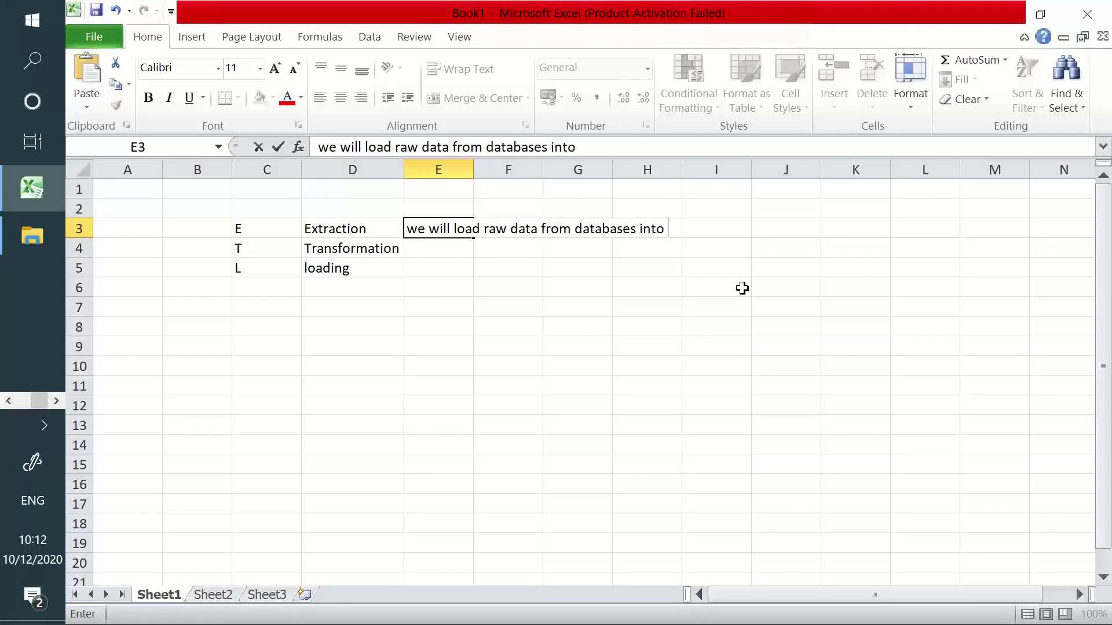
type(".qvw/.qvf ad")
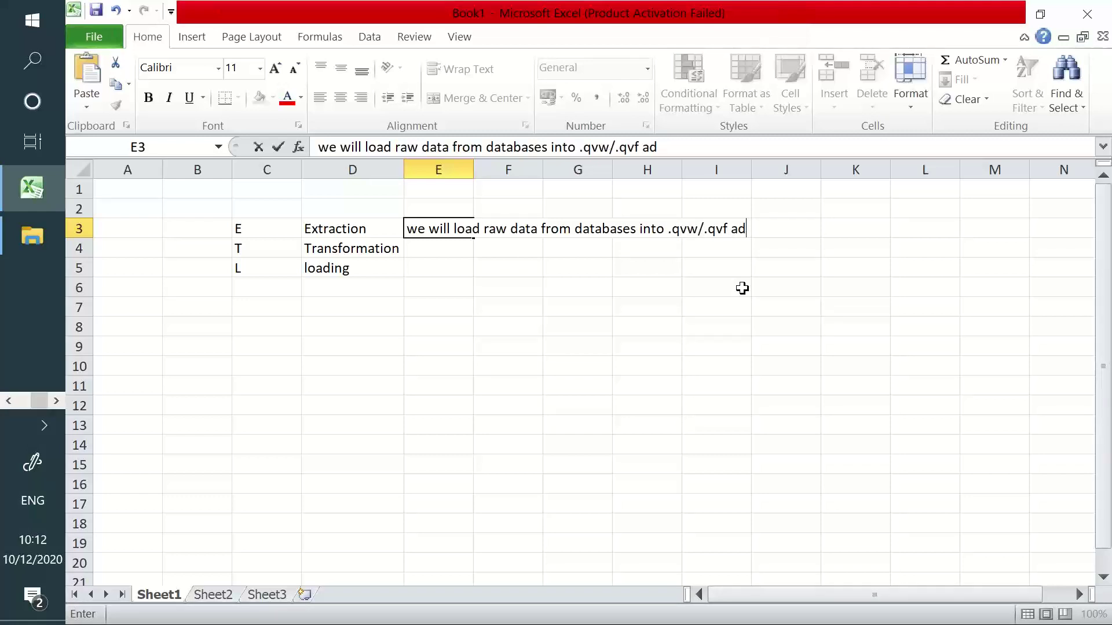
key("BackSpace")
type("nd conv")
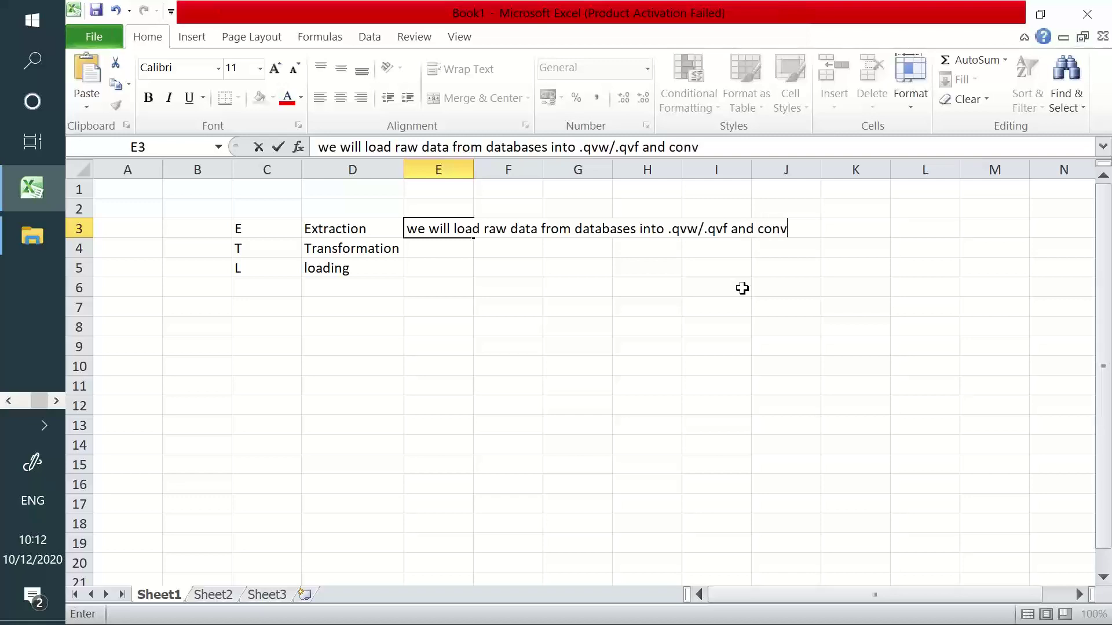
type("ert he data ")
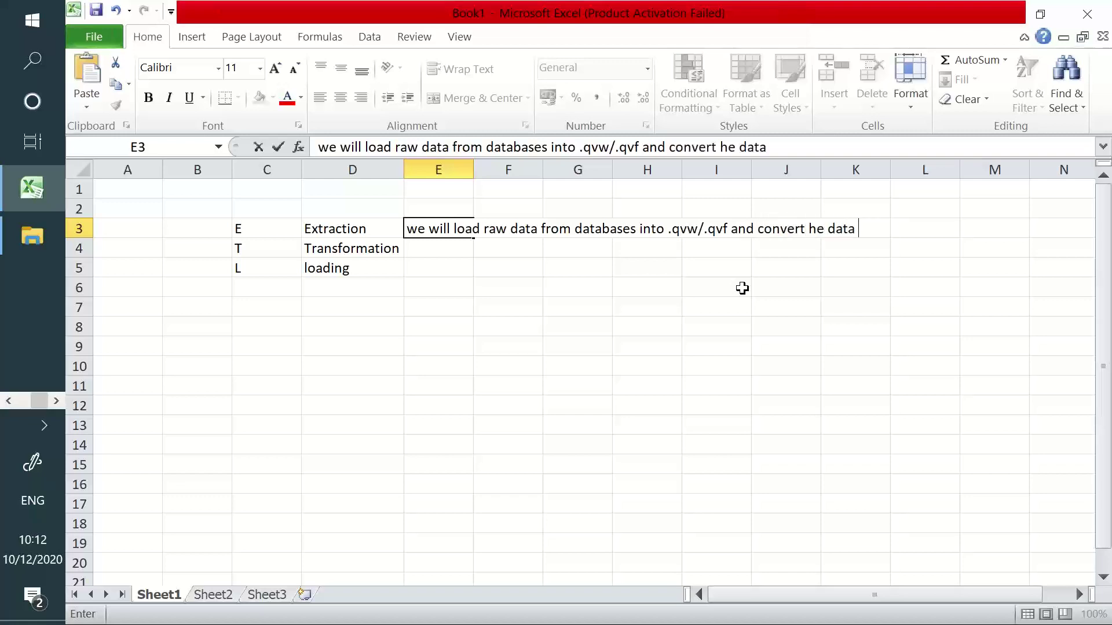
type("into .qvd")
key("Return")
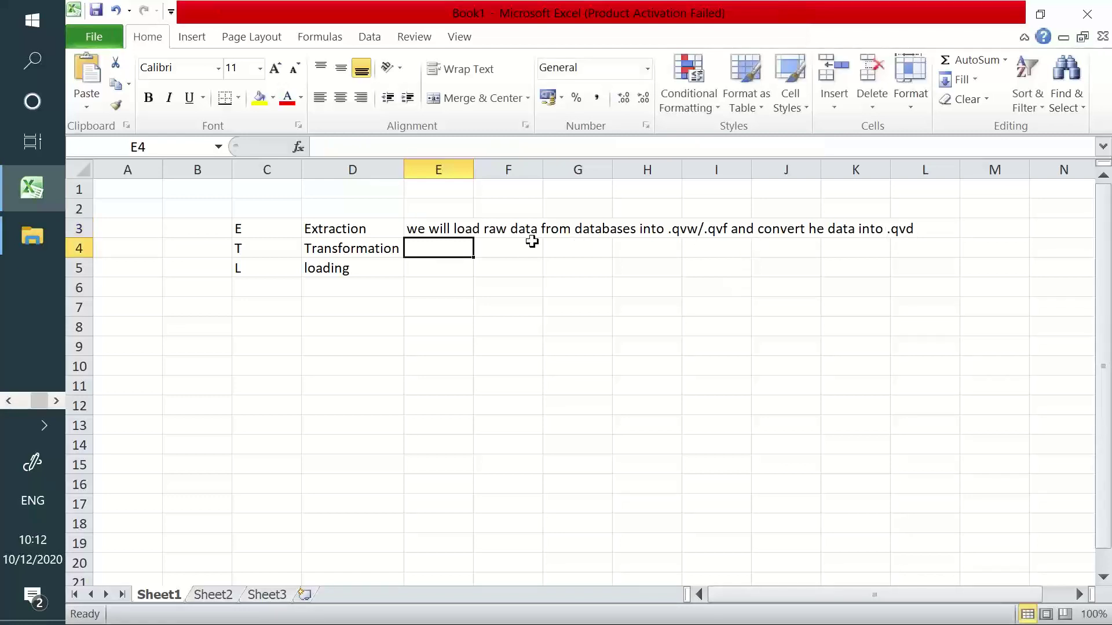
Switch to QlikView and check the script execution progress of the sample table load from Sheet1
left_click(367, 227)
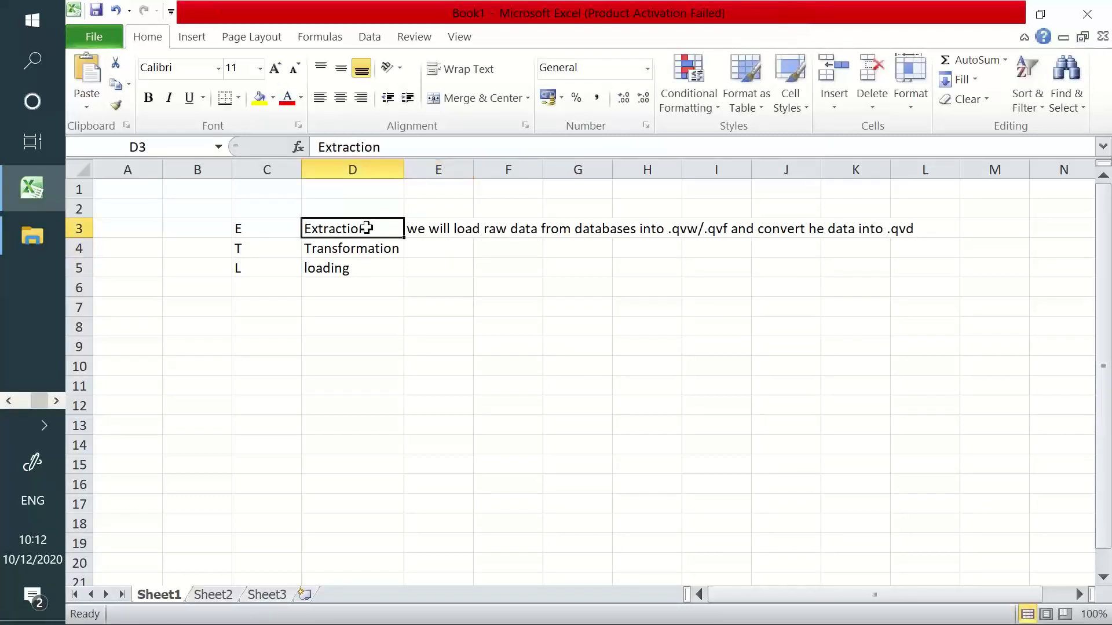
left_click(9, 401)
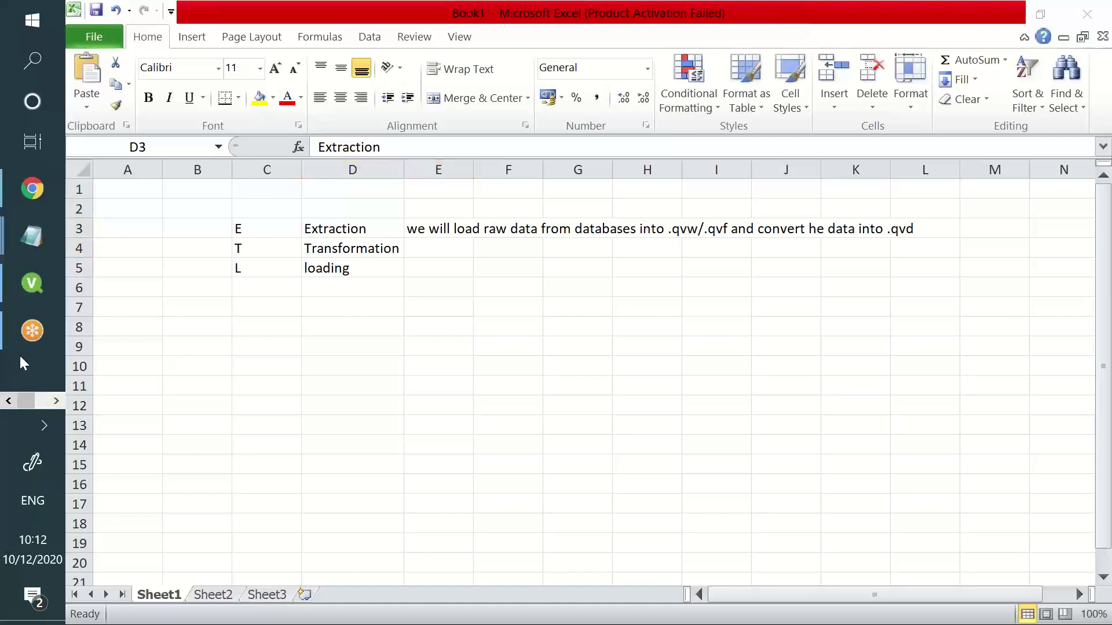
left_click(32, 282)
left_click_drag(571, 219, 218, 215)
left_click(213, 215)
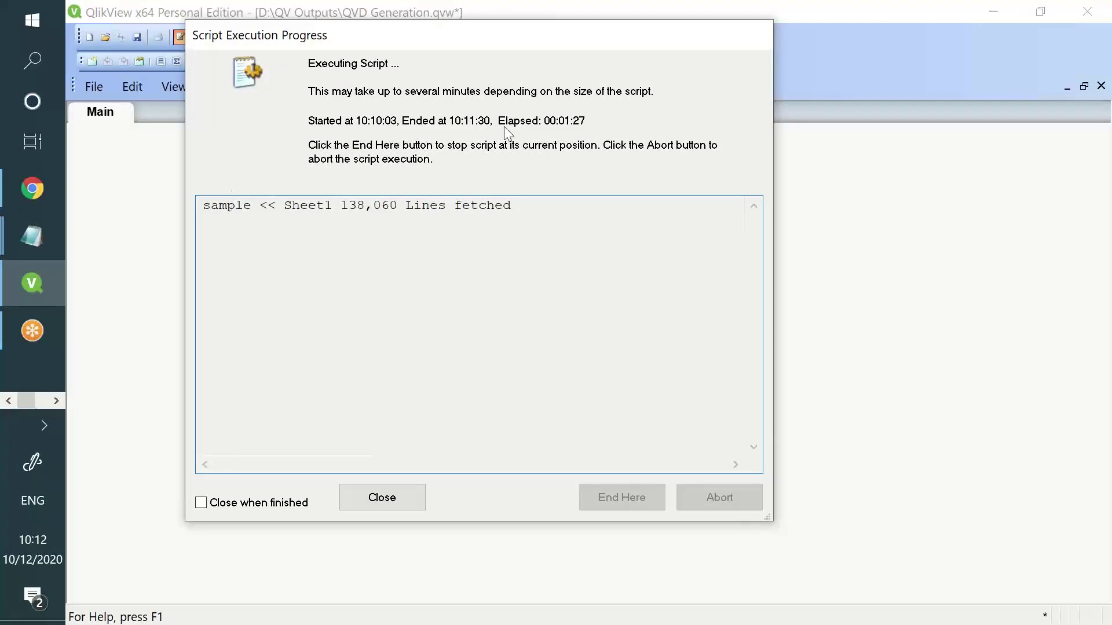
Close the finished script execution report and open the script editor to review the sample table's field list and Excel source
left_click(389, 497)
left_click(606, 572)
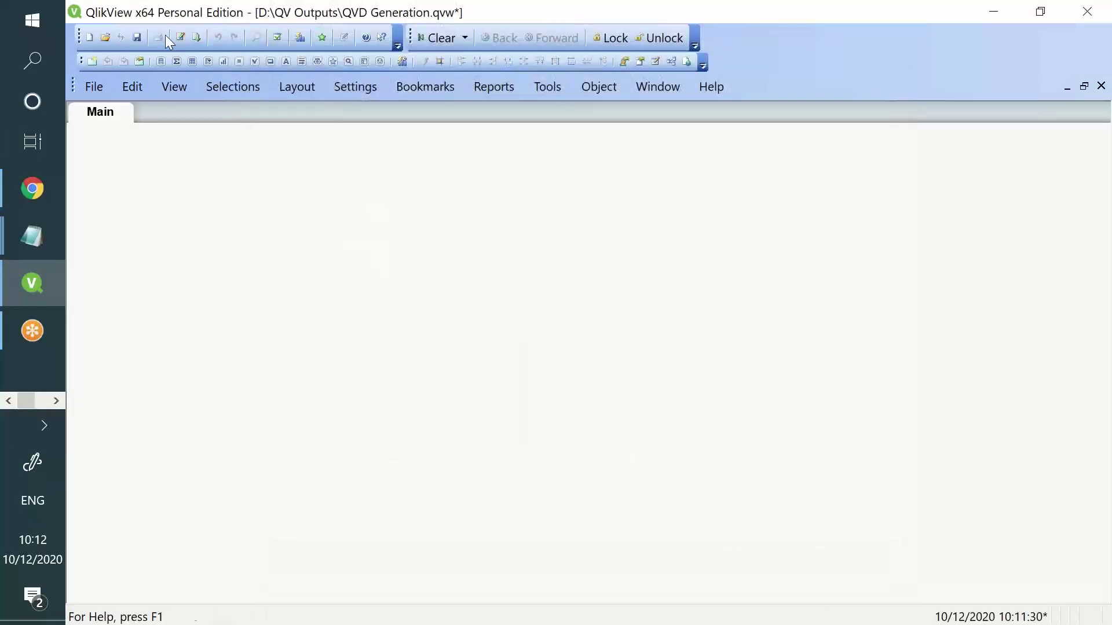
key("ctrl+e")
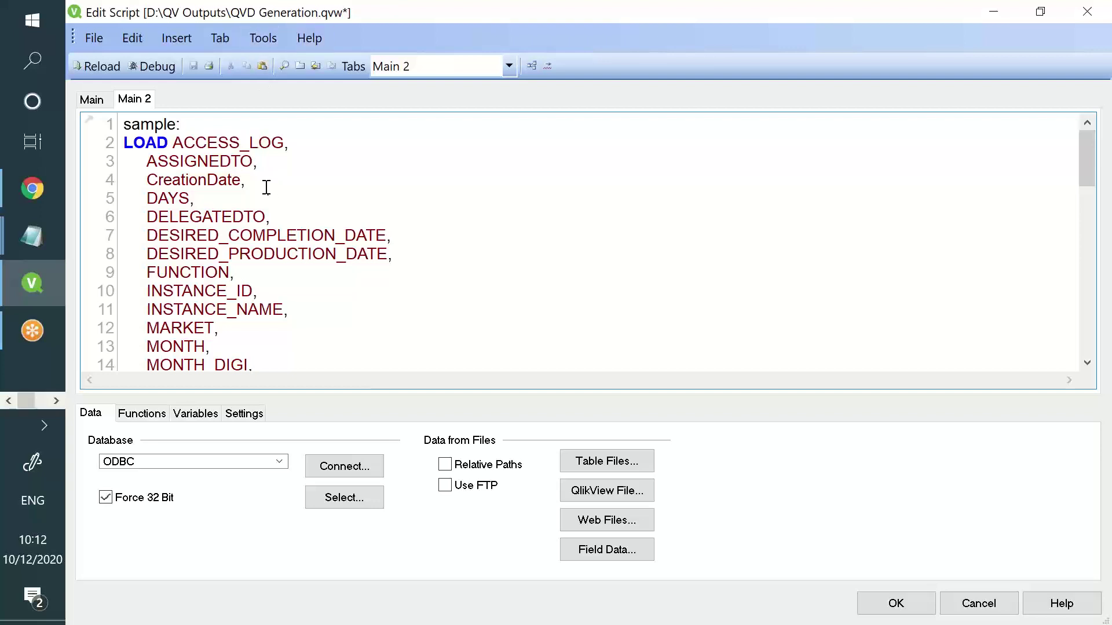
scroll(260, 216, "down", 13)
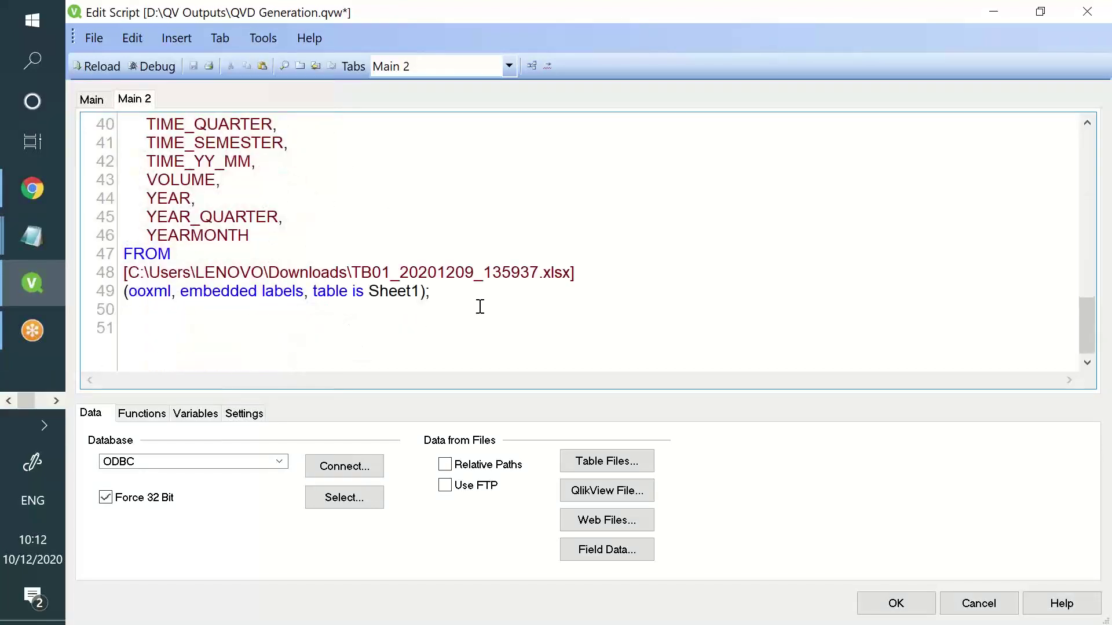
left_click_drag(429, 291, 119, 266)
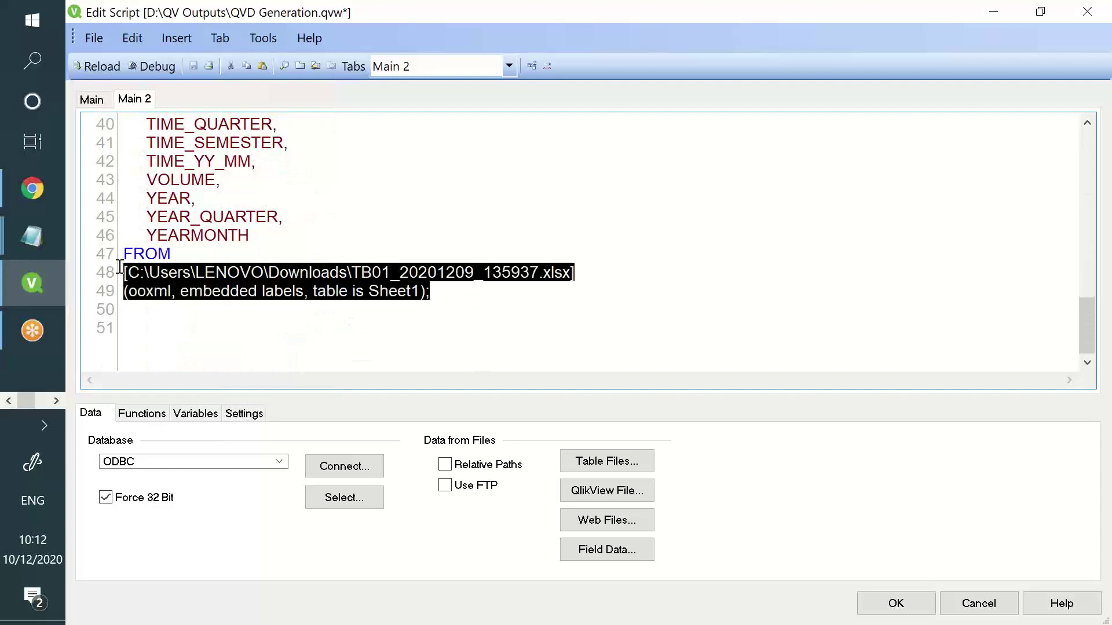
scroll(411, 255, "up", 13)
left_click_drag(157, 142, 124, 328)
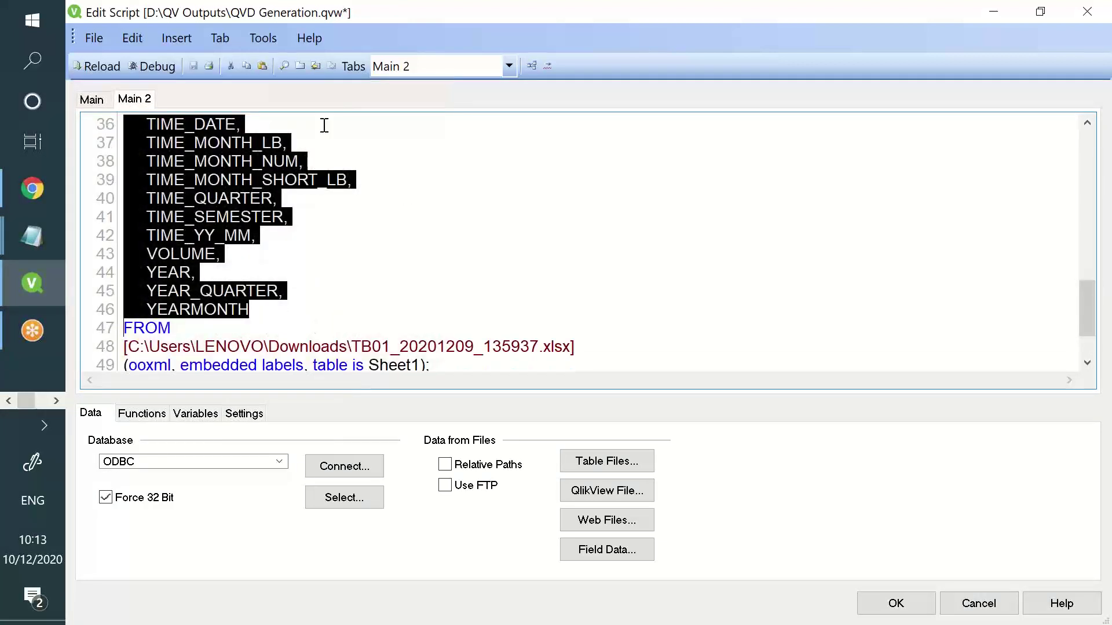
Preview the sample table's records in the Table Viewer, examine the columns from ACCESS_LOG to YEARMONTH, and close the viewer
left_click(536, 64)
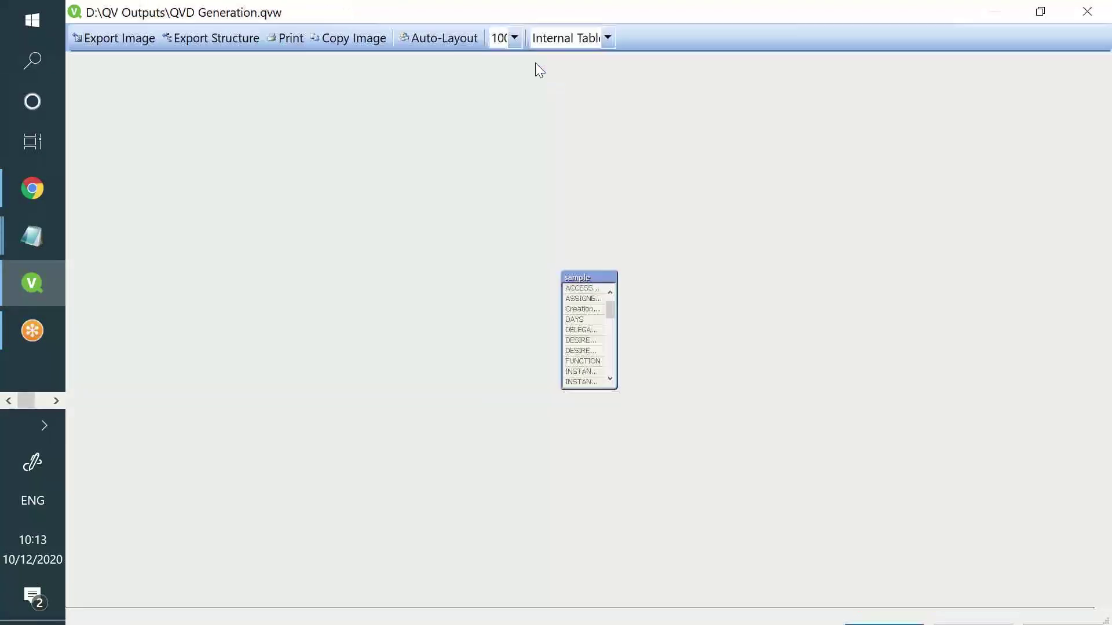
right_click(582, 274)
left_click(626, 288)
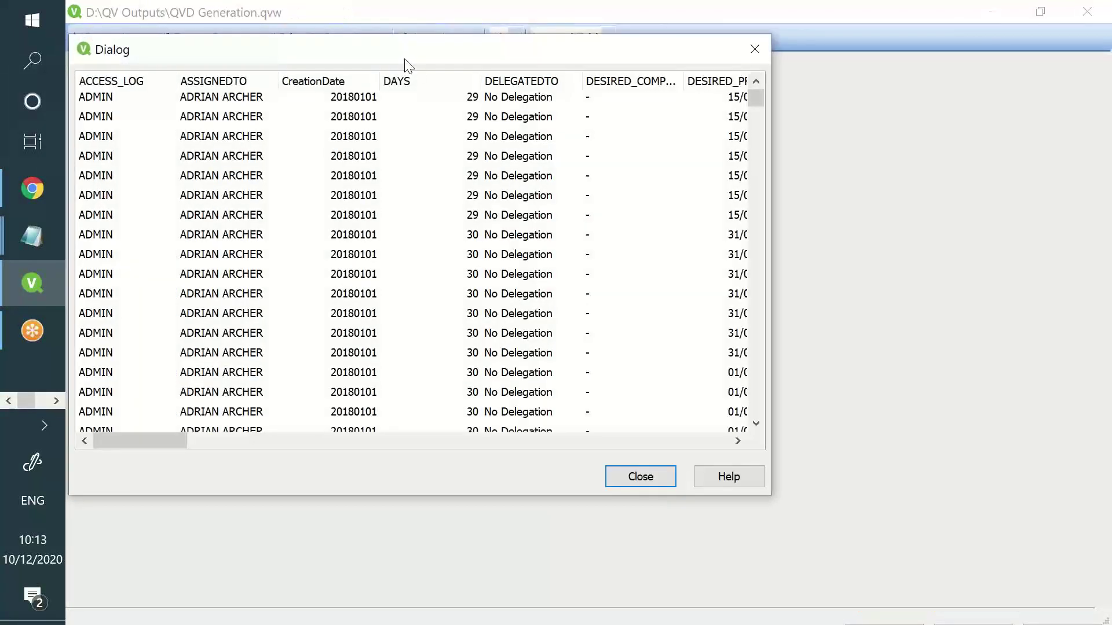
left_click_drag(136, 445, 747, 527)
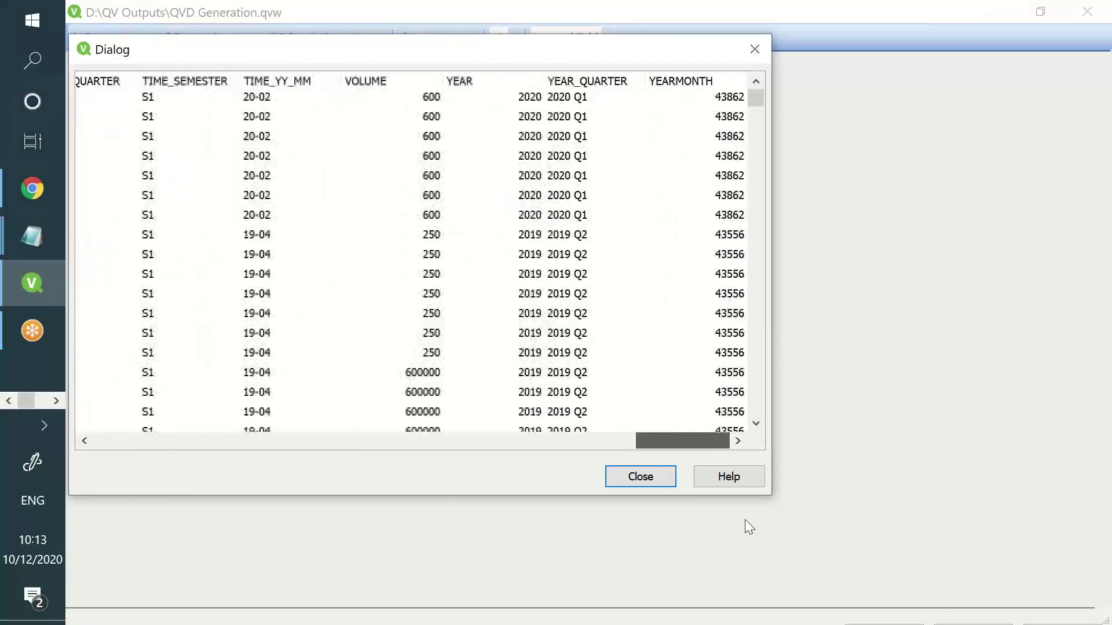
left_click_drag(630, 502, 73, 426)
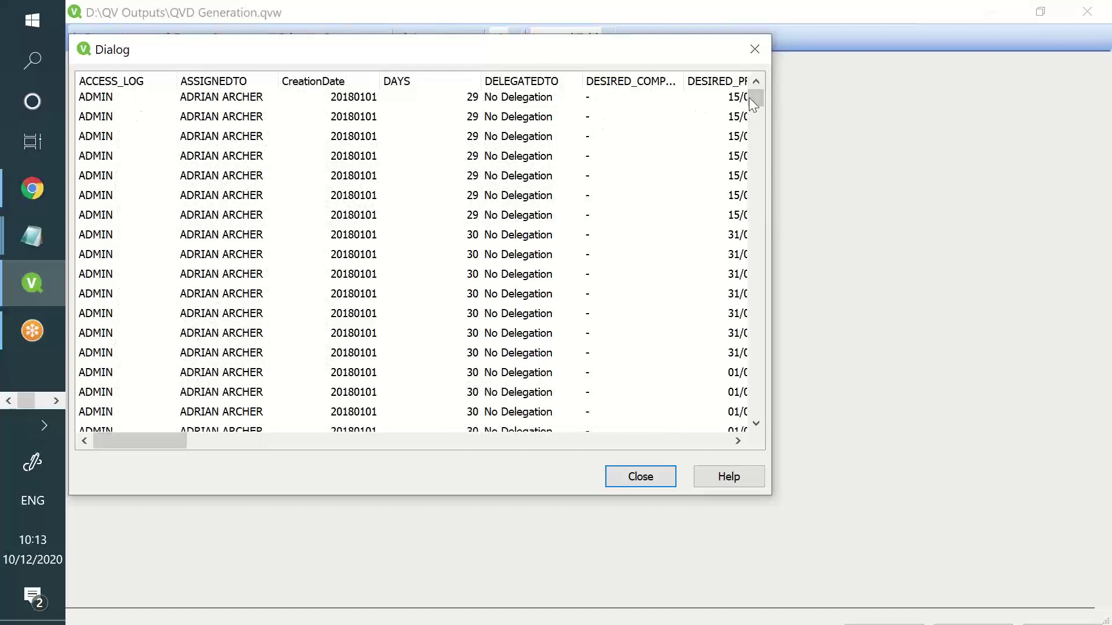
mouse_move(749, 100)
left_mouse_down()
mouse_move(768, 428)
mouse_move(769, 93)
left_mouse_up()
left_click_drag(169, 443, 87, 429)
left_click(638, 483)
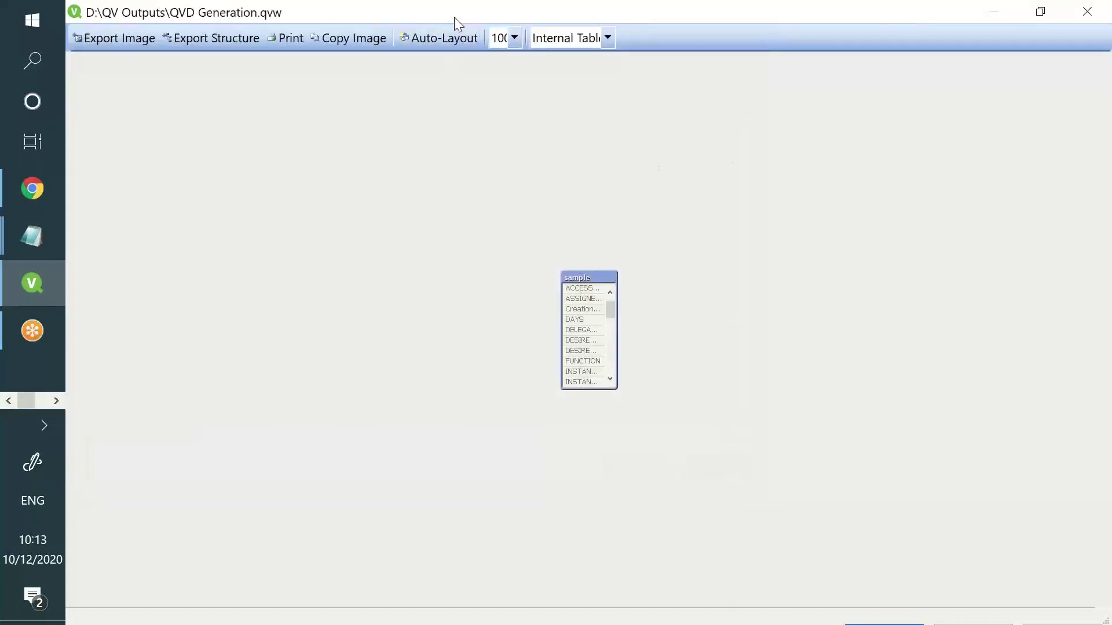
left_click_drag(456, 18, 325, 193)
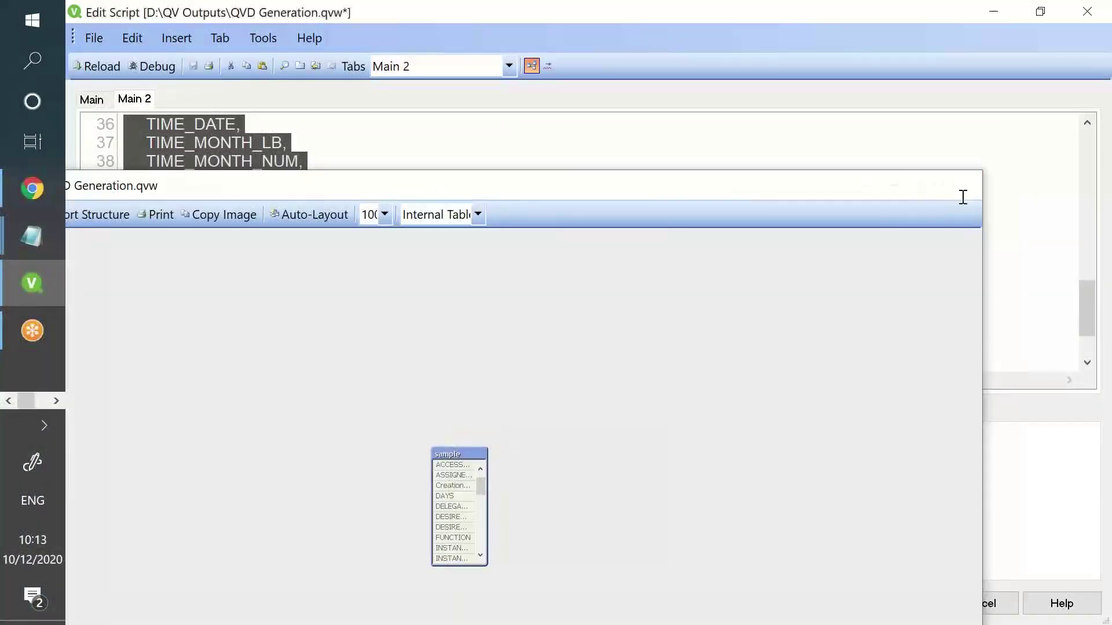
left_click(962, 186)
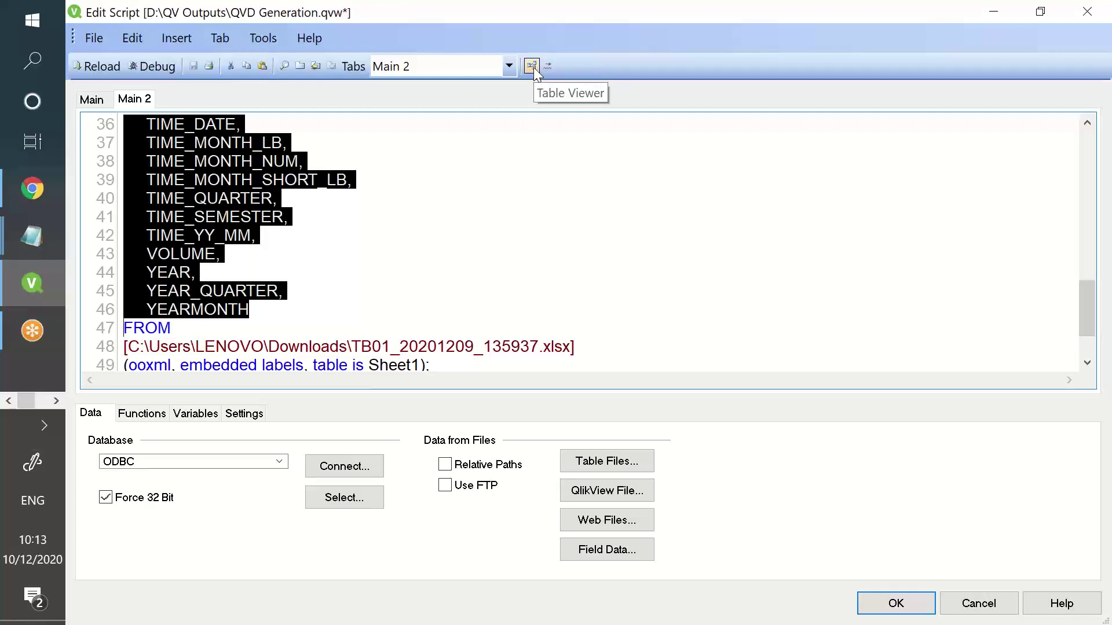
Reopen the Table Viewer, enlarge the sample table box to show its full field names, check its row and field counts, and close it
left_click(532, 67)
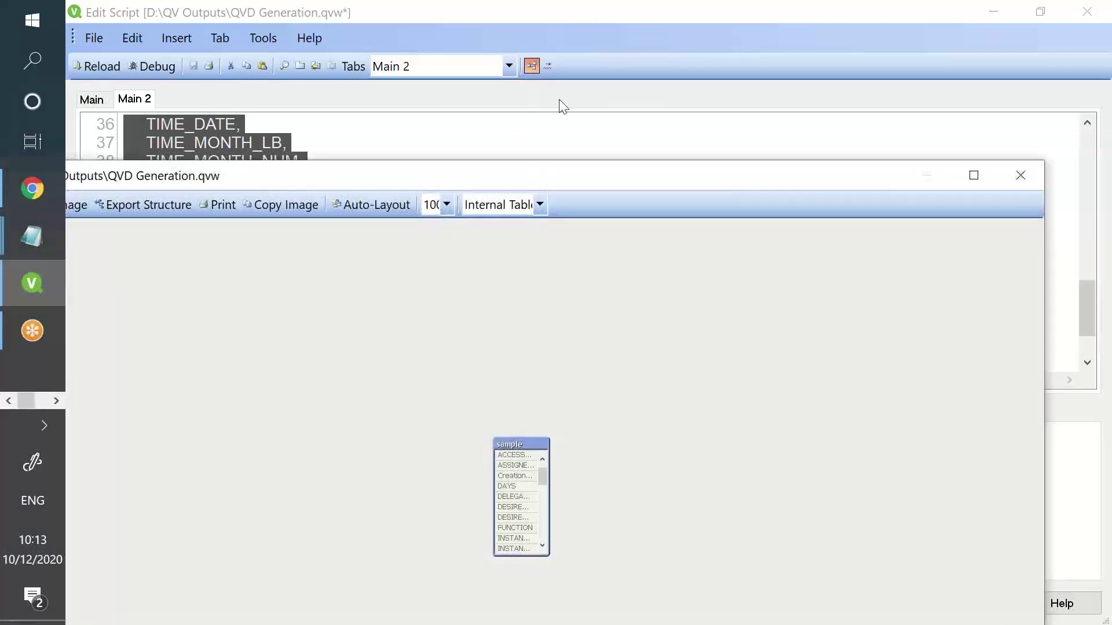
left_click_drag(559, 175, 611, 16)
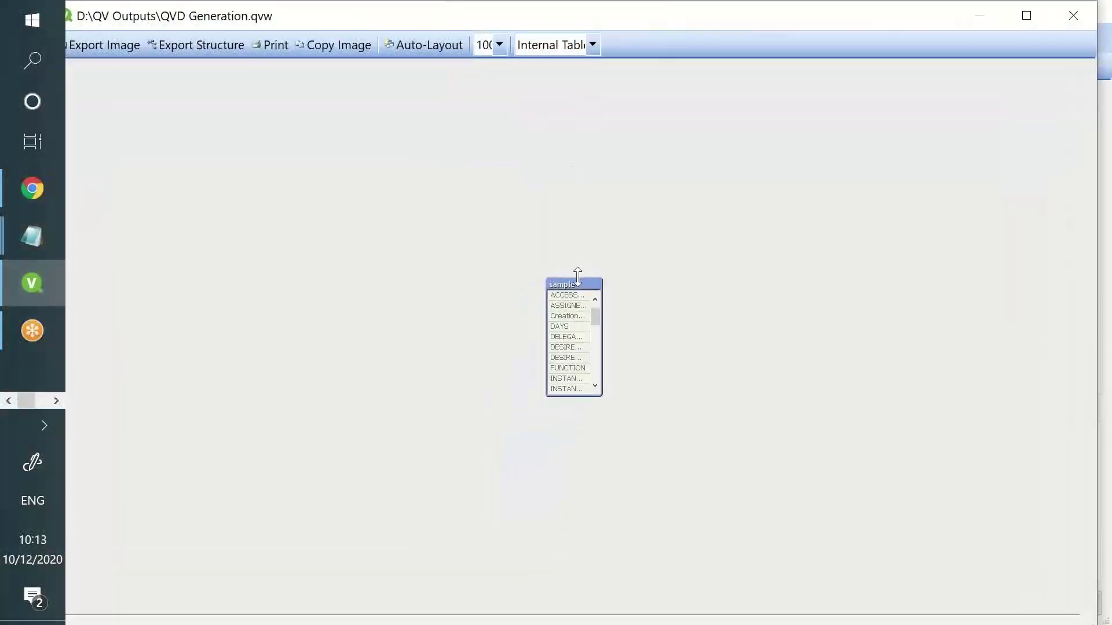
left_click_drag(578, 276, 415, 74)
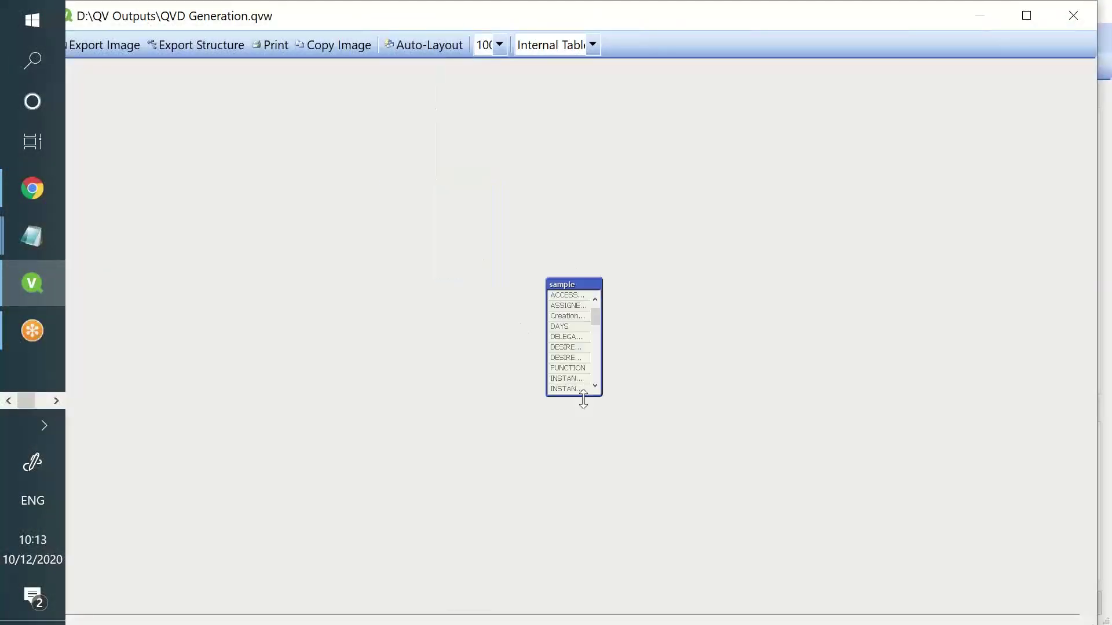
left_click_drag(583, 400, 614, 618)
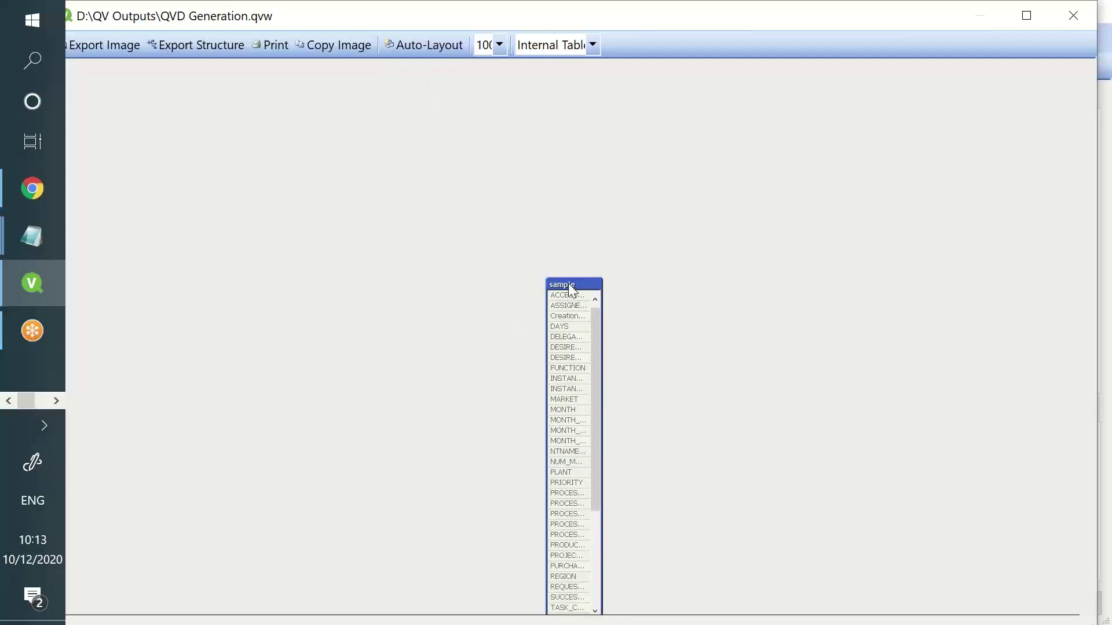
left_click_drag(571, 289, 544, 154)
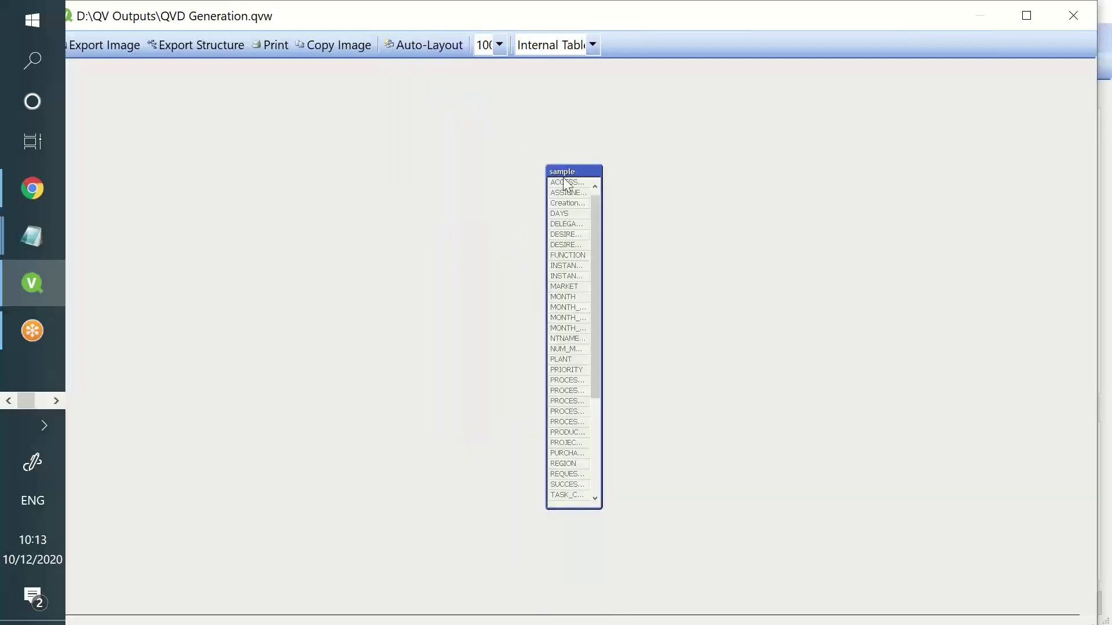
mouse_move(570, 175)
left_click_drag(604, 194, 717, 200)
mouse_move(675, 175)
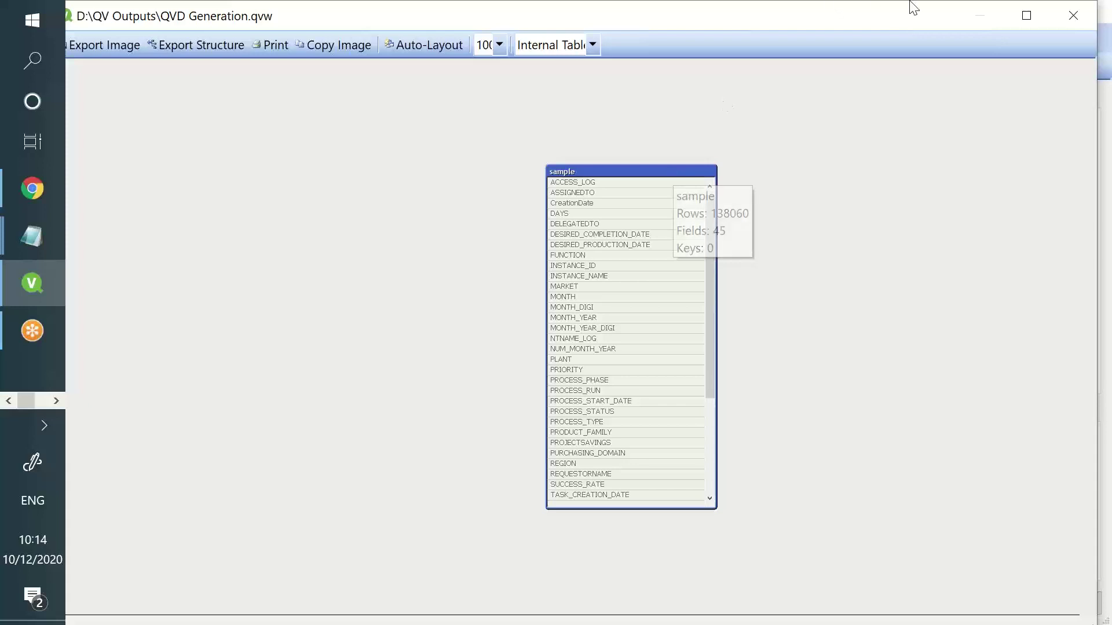
left_click(1073, 17)
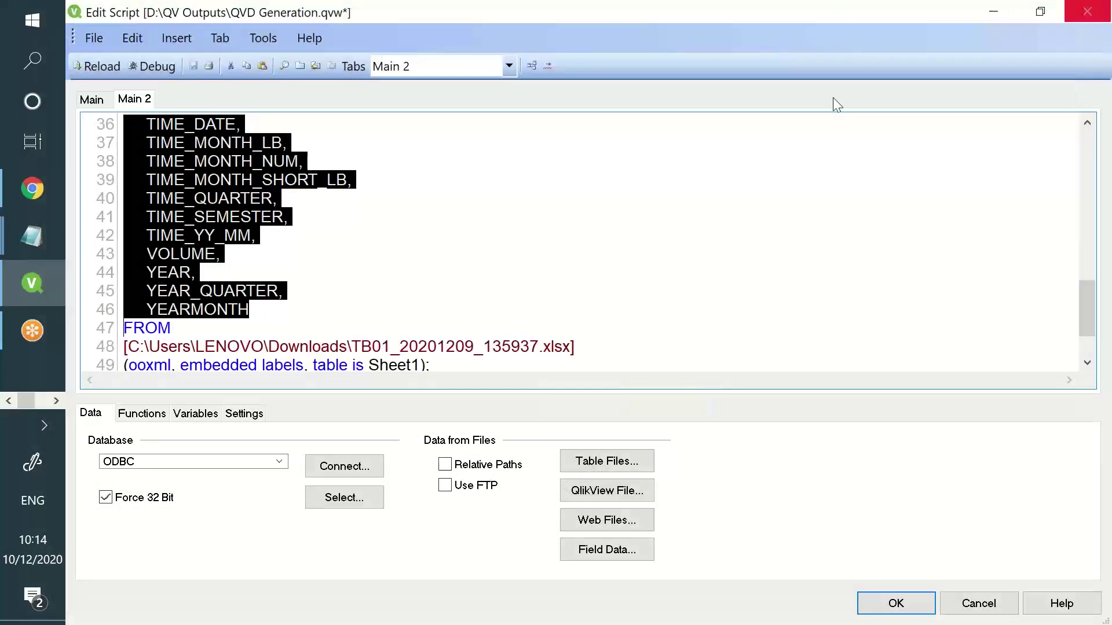
Return to the start of the script, then switch to Excel and review the Extraction note in row 3
left_click(512, 176)
left_click_drag(641, 360, 35, 58)
left_click(302, 223)
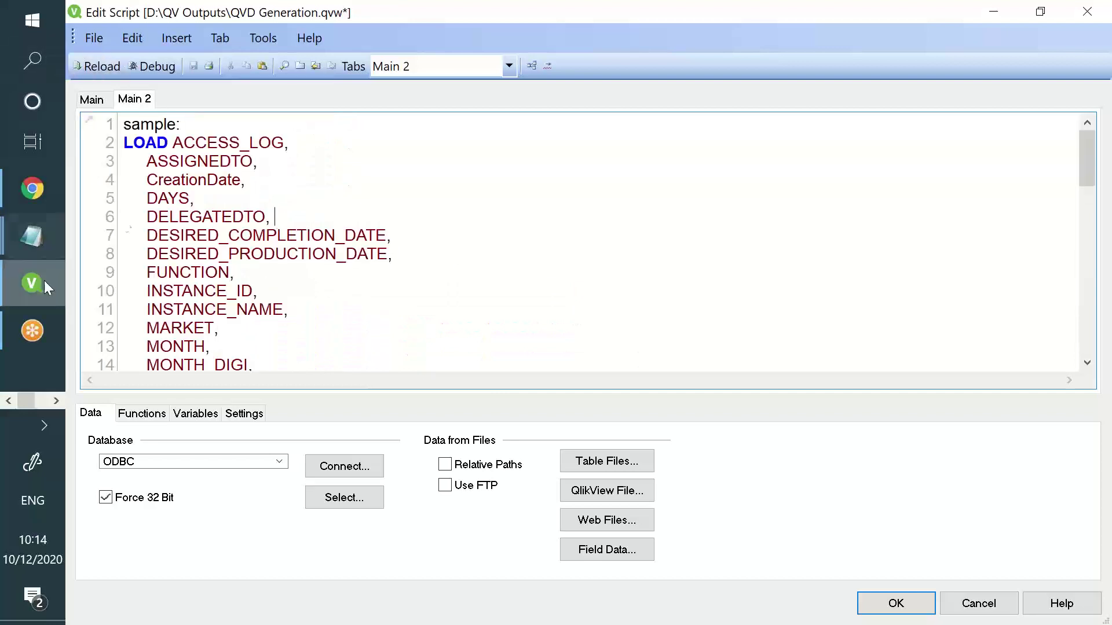
left_click(60, 400)
left_click(33, 194)
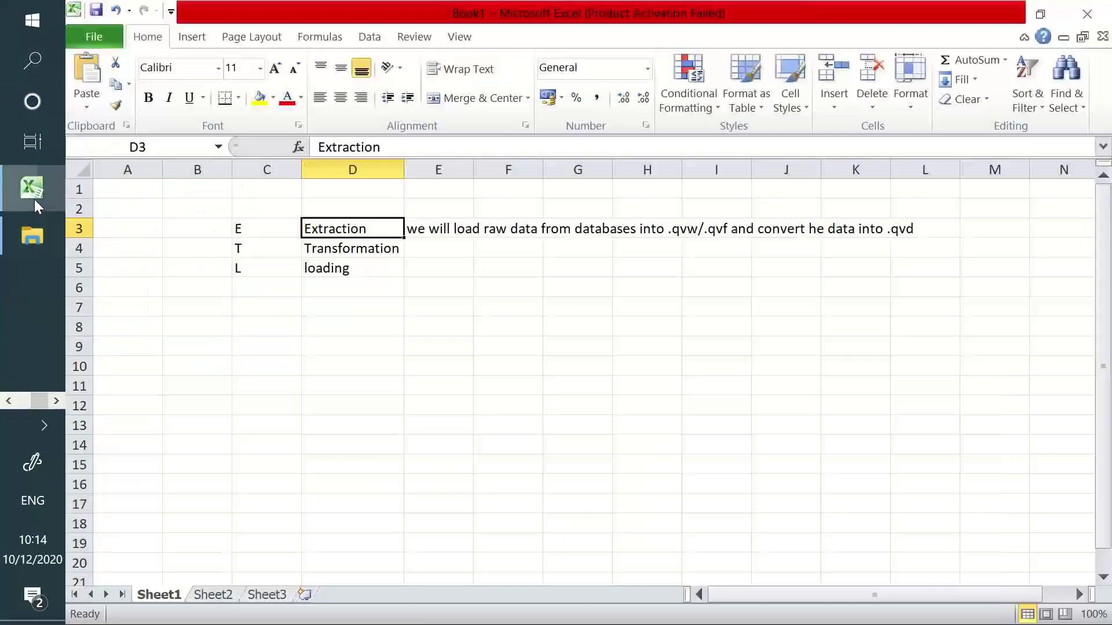
left_click_drag(254, 234, 711, 230)
left_click(811, 227)
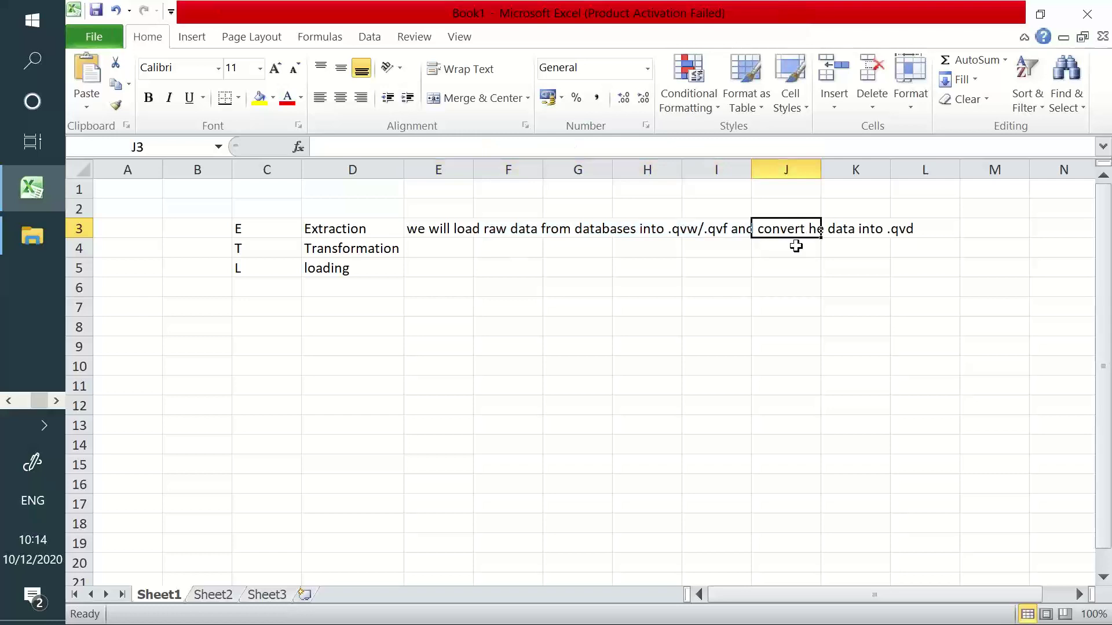
Switch back to the QlikView script editor and review the load statement from the sample table name to its Excel source
left_click(9, 401)
left_click(43, 298)
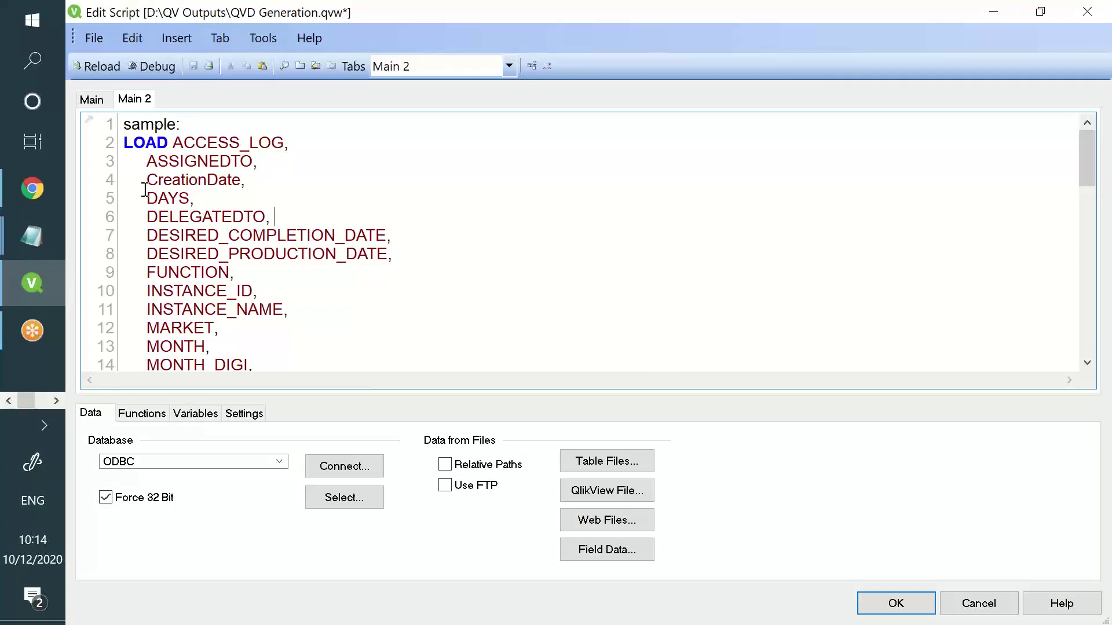
scroll(144, 184, "down", 13)
left_click_drag(467, 309, 40, 7)
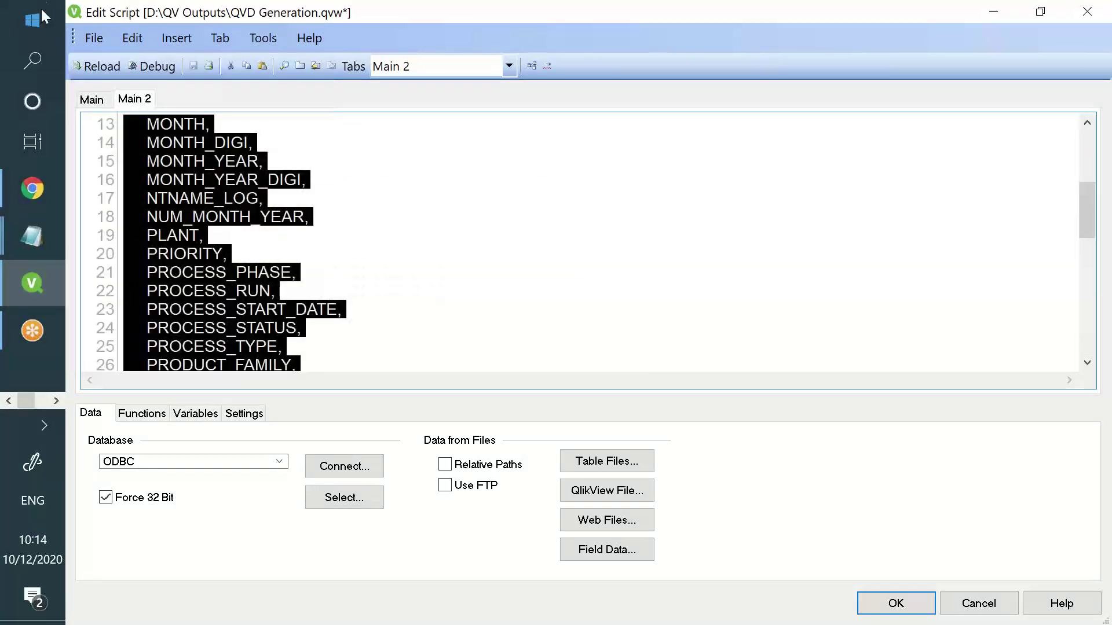
scroll(165, 127, "up", 5)
double_click(164, 126)
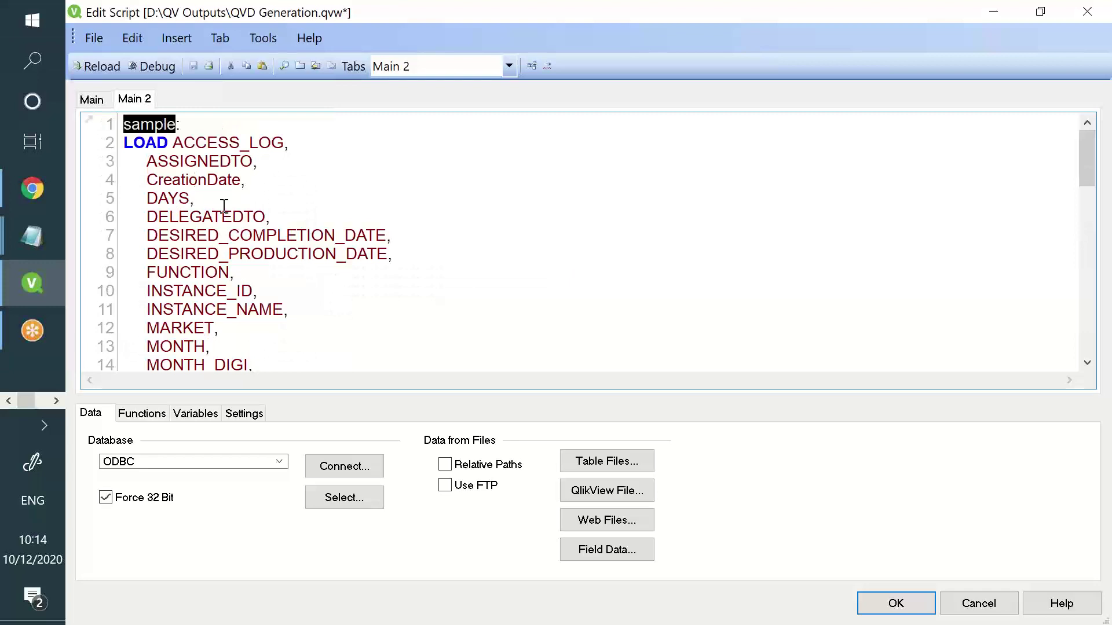
scroll(250, 199, "down", 13)
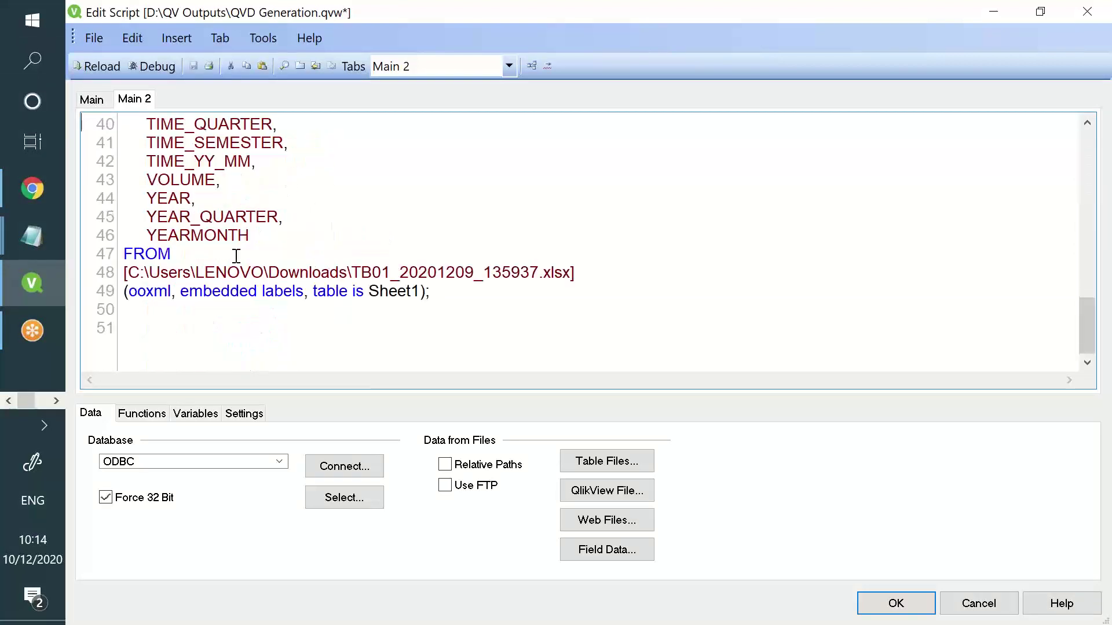
Begin a store statement on line 51 below the load with "Store sample into", copying the table name from line 1
left_click(245, 330)
type("Store")
scroll(223, 219, "up", 13)
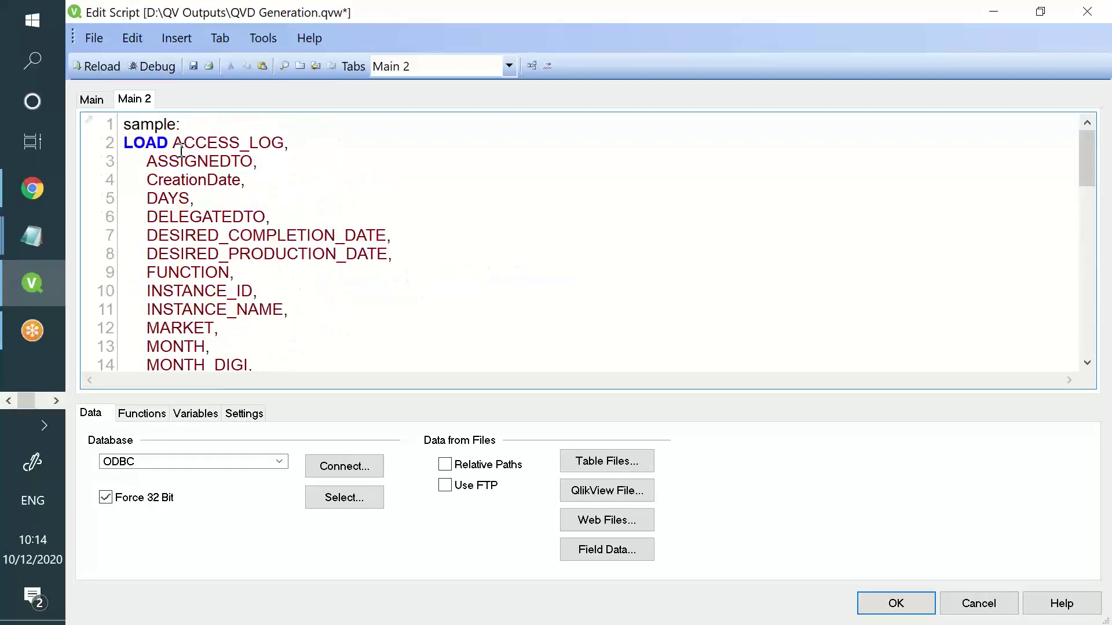
double_click(155, 125)
key("ctrl+c")
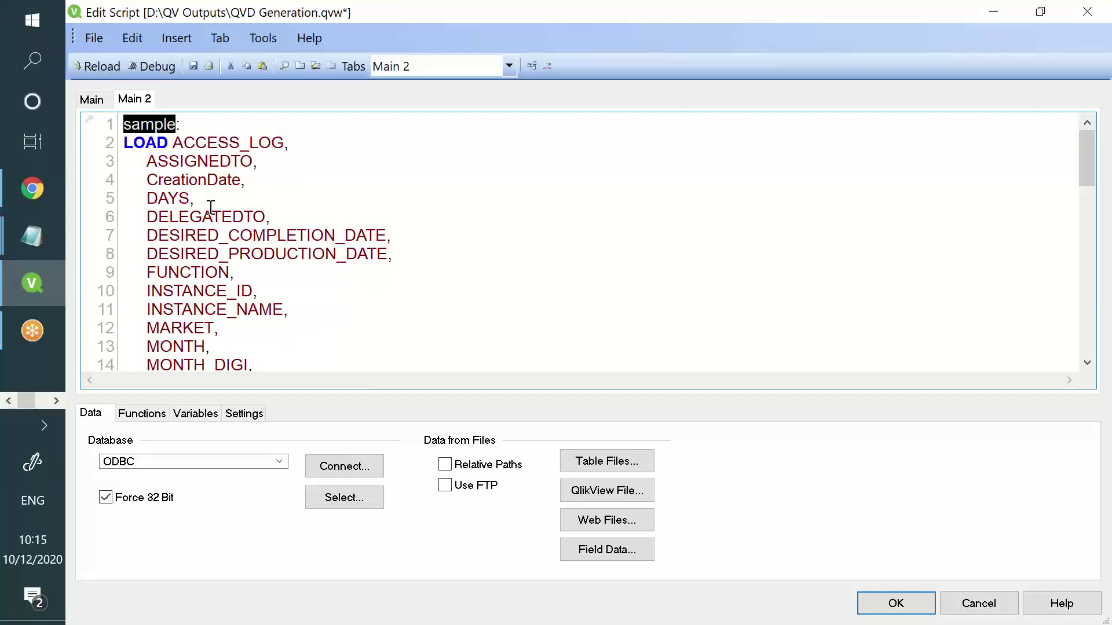
scroll(185, 232, "down", 13)
left_click(203, 329)
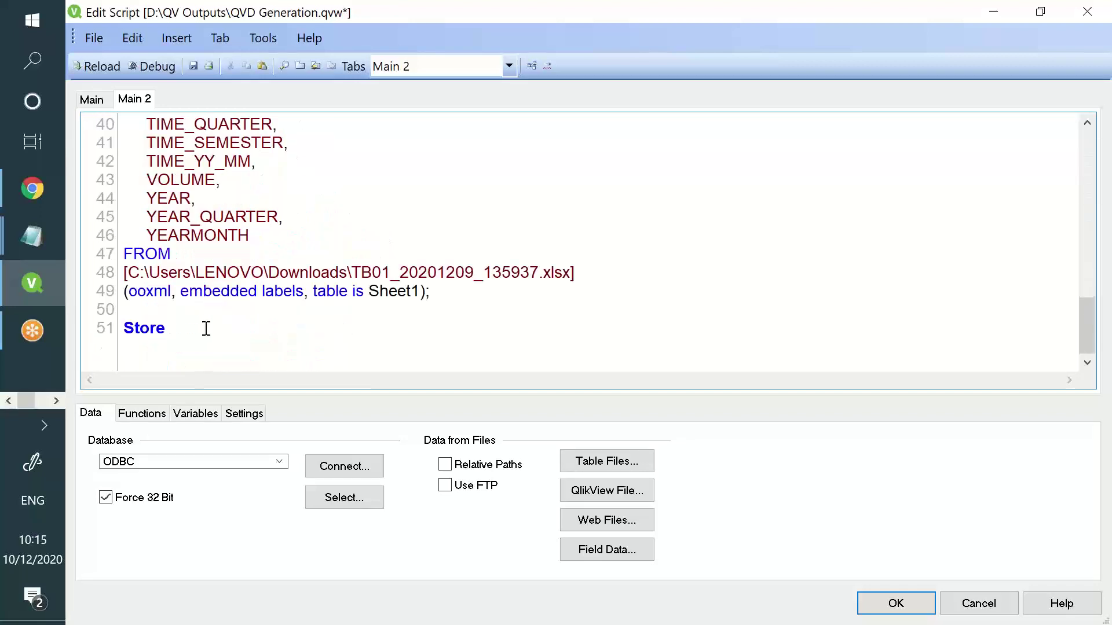
key("ctrl+v")
type("into")
Switch to File Explorer and open the QVD folder inside Qlikview Data on Local Disk (D:)
left_click(55, 399)
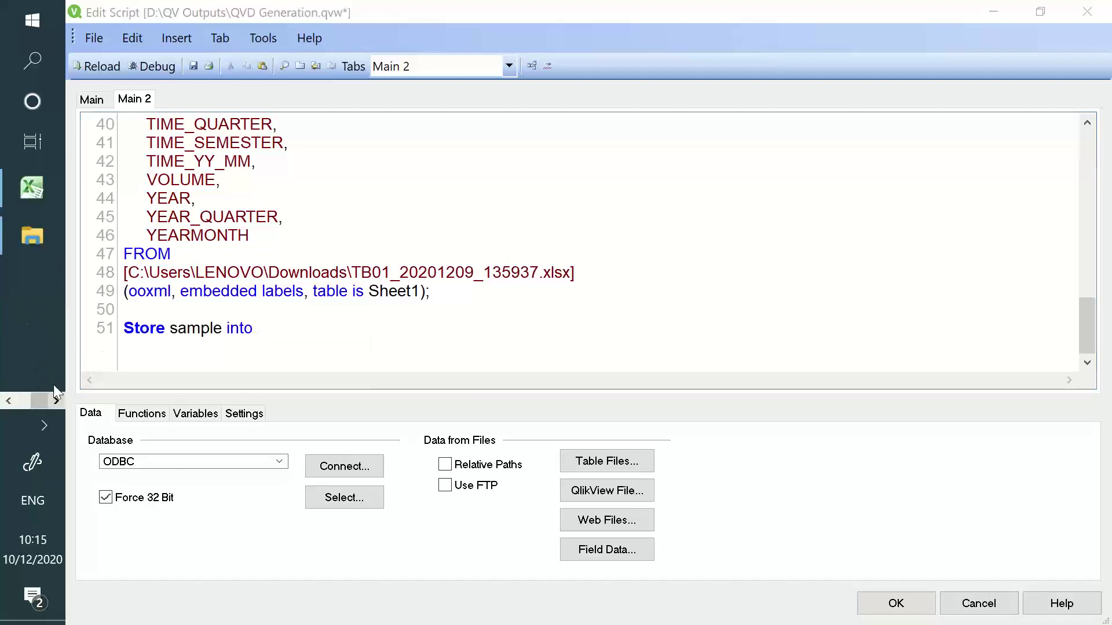
left_click(32, 236)
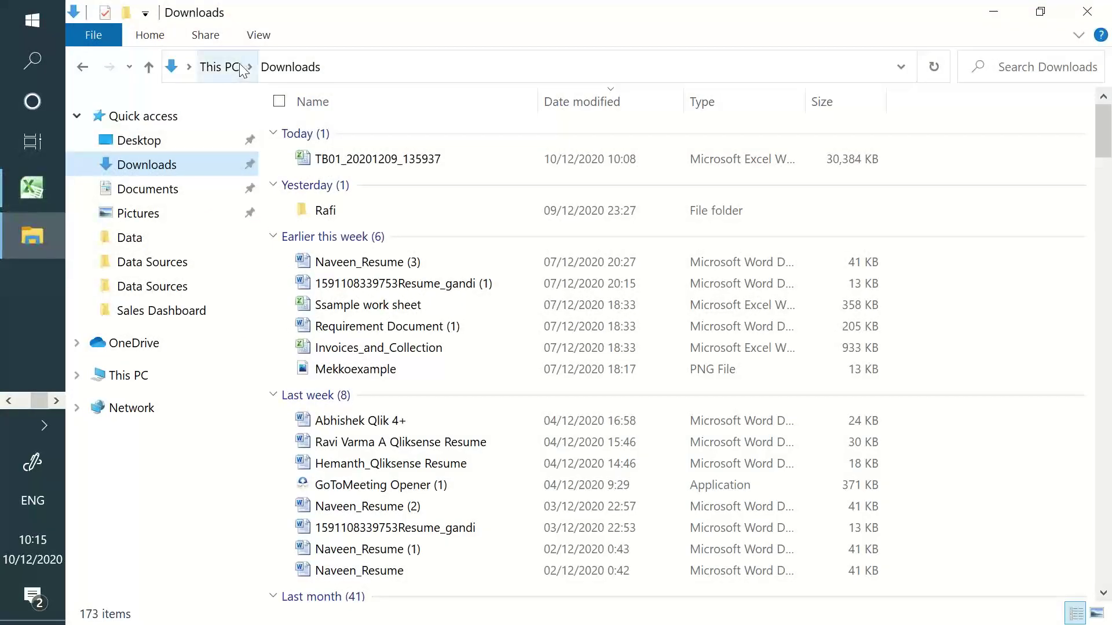
left_click(176, 237)
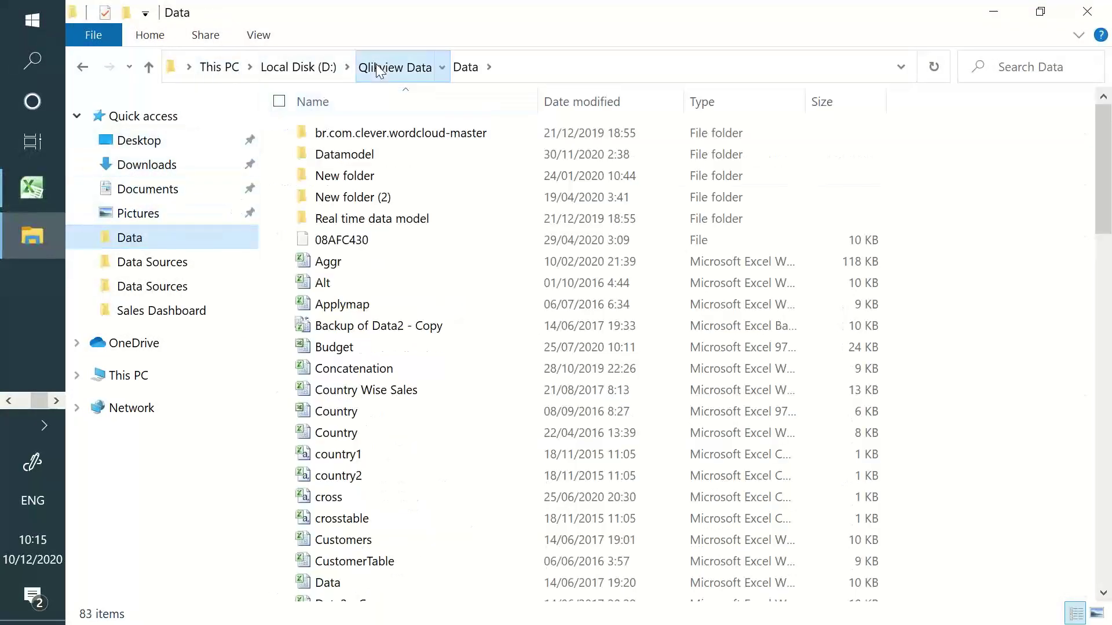
left_click(378, 69)
left_click(292, 68)
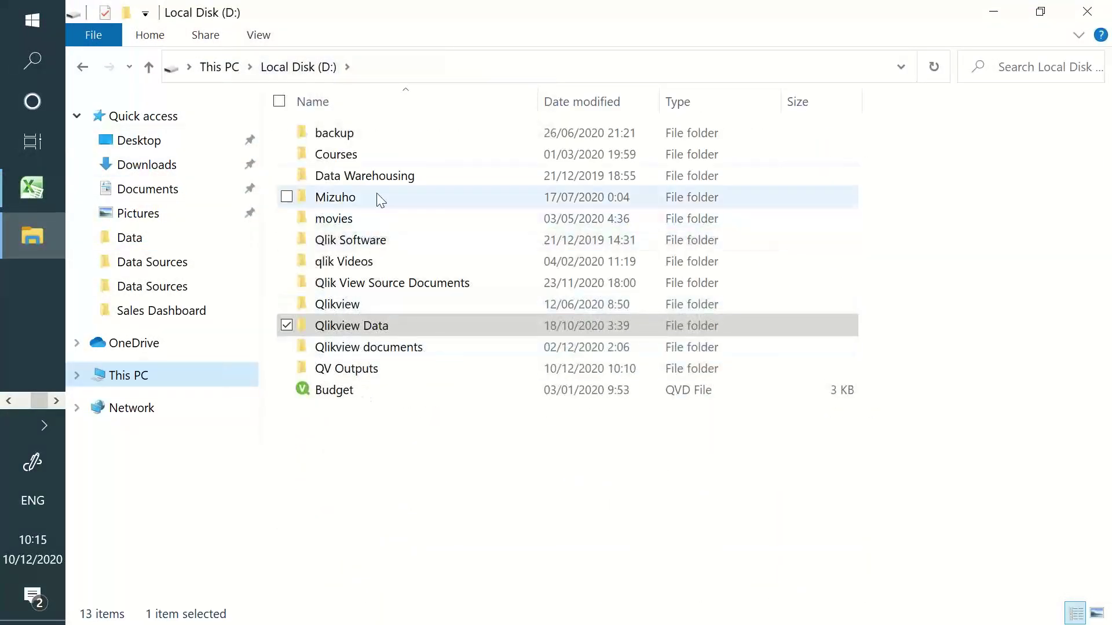
double_click(369, 326)
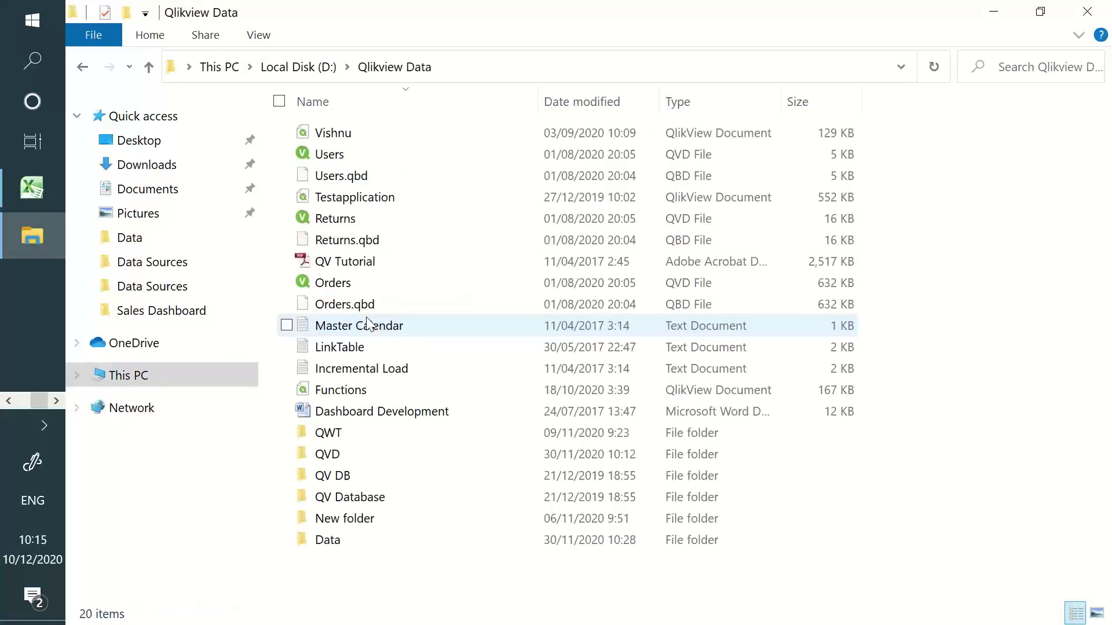
double_click(367, 454)
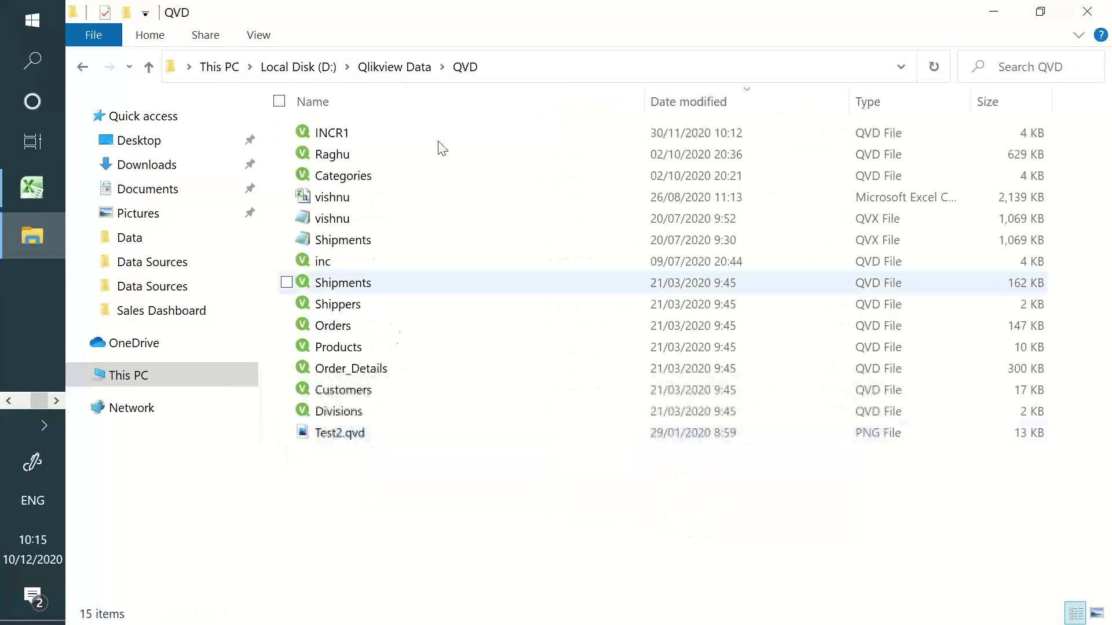
Copy the full path of the QVD folder in File Explorer
left_click(538, 68)
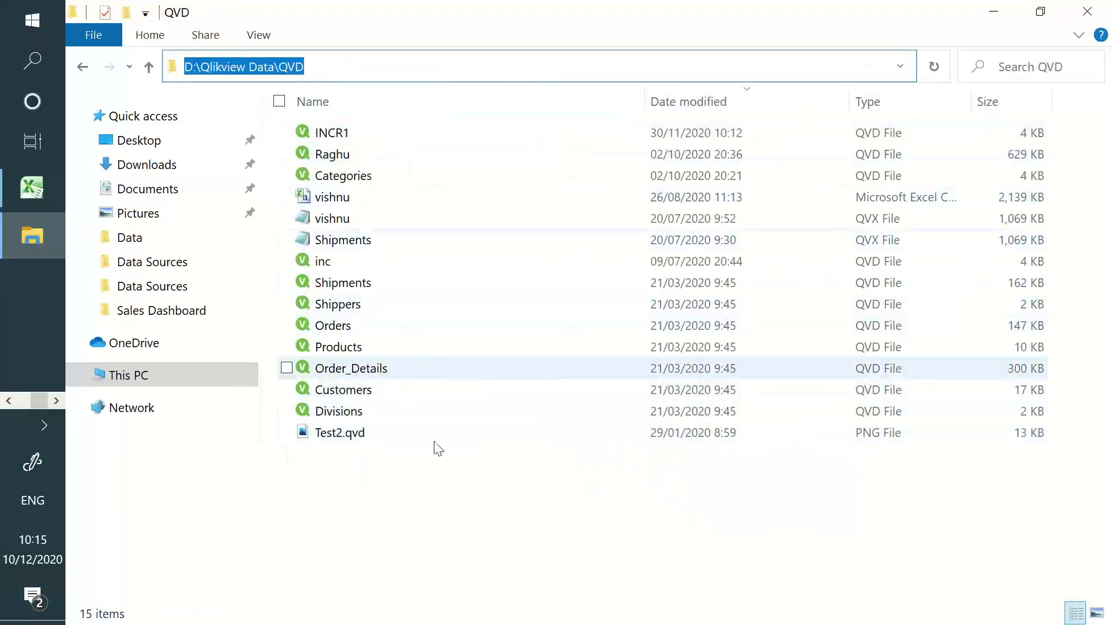
left_click_drag(438, 450, 424, 130)
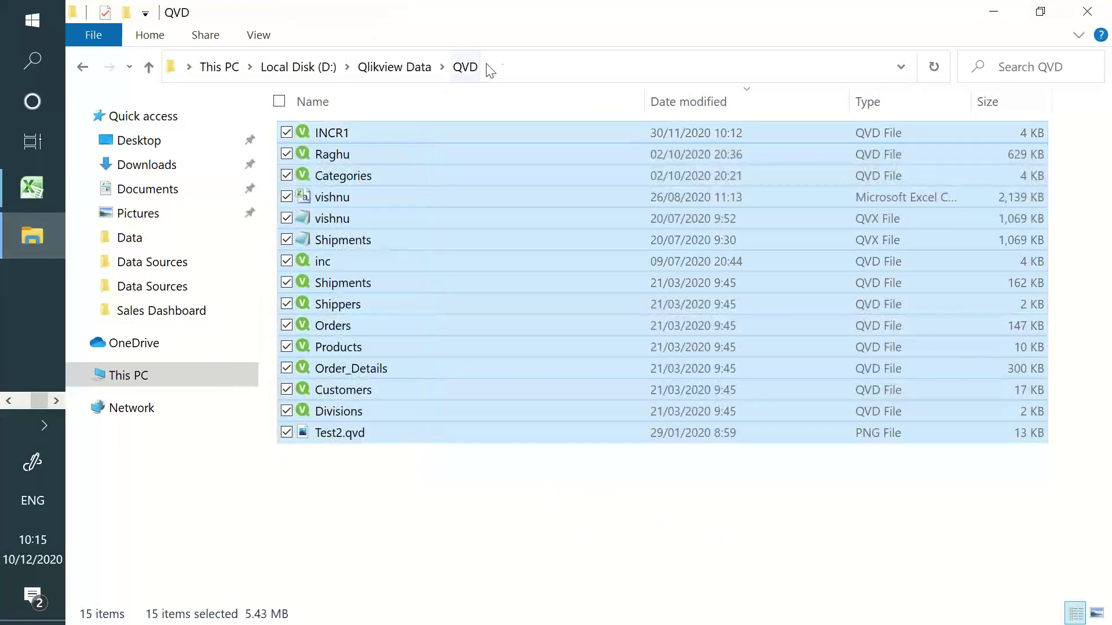
left_click(516, 67)
key("ctrl+c")
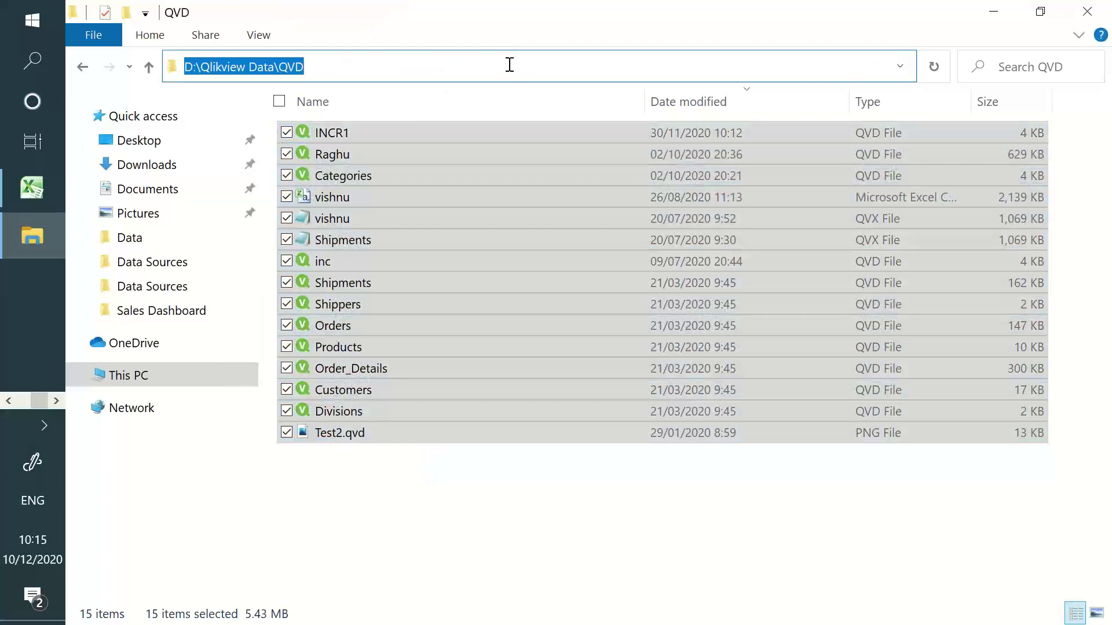
Switch back to the QlikView script editor and complete the store statement on line 51 with "D:\Qlikview Data\QVD\Sample.qvd(qvd);"
key("alt+Tab")
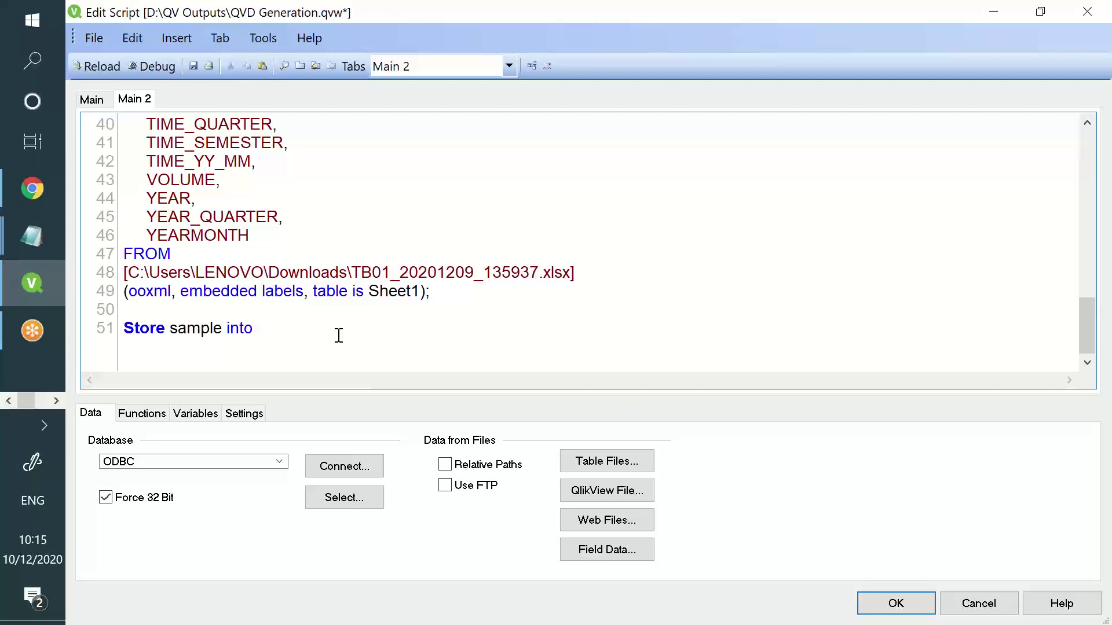
key("ctrl+v")
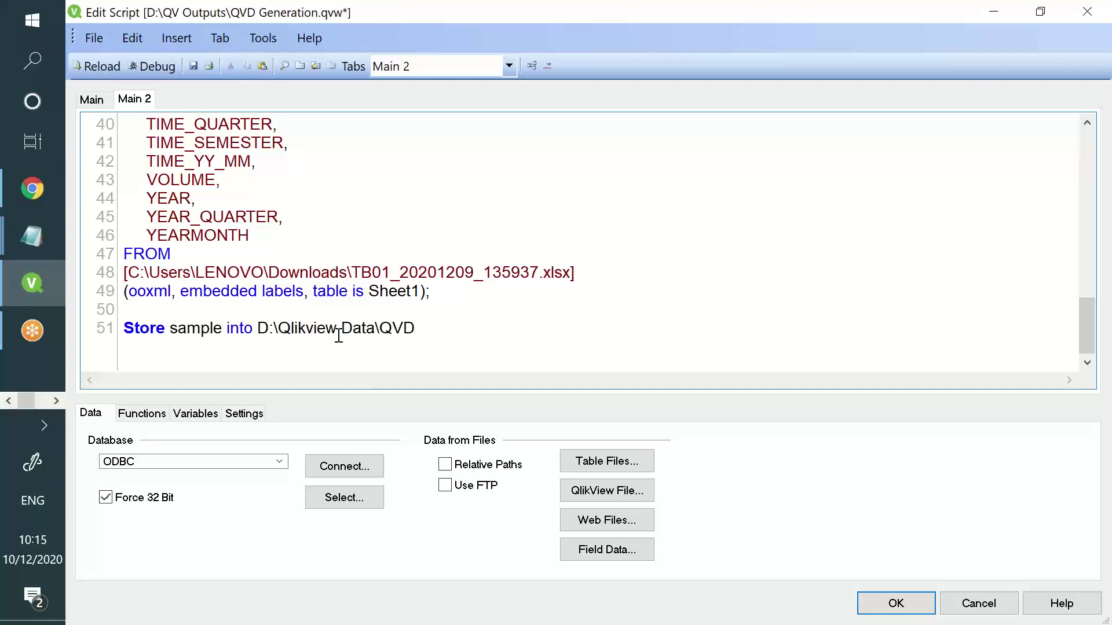
type("\\Sample.qvd")
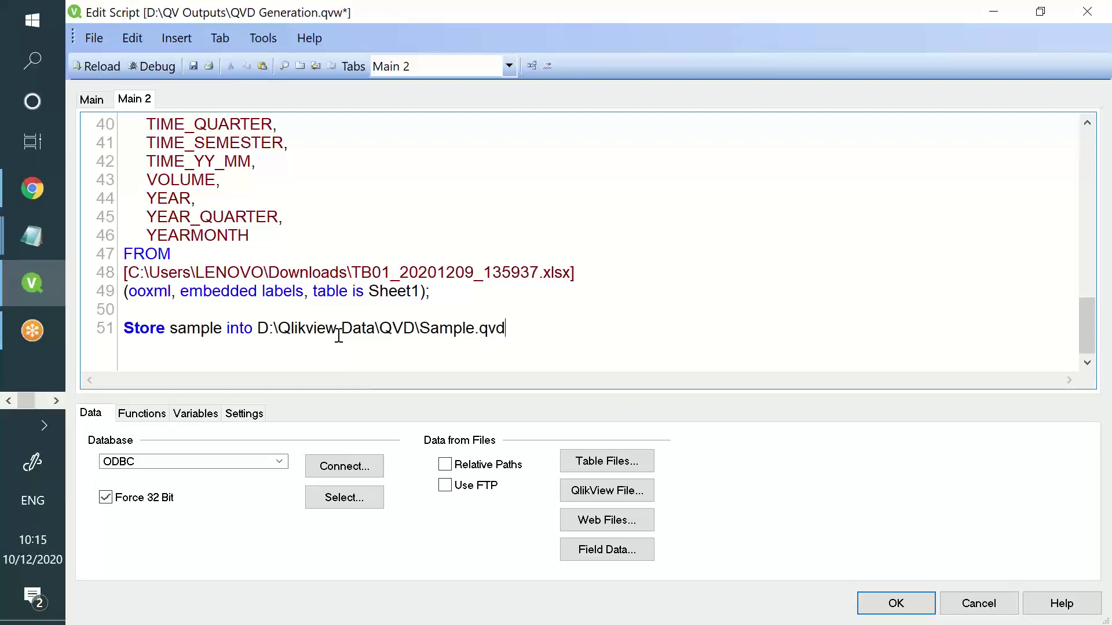
type("(qvd);")
Start a syntax comment on line 53, below the store statement, reading "// store <Table Name>"
key("Return")
key("Return")
type("//")
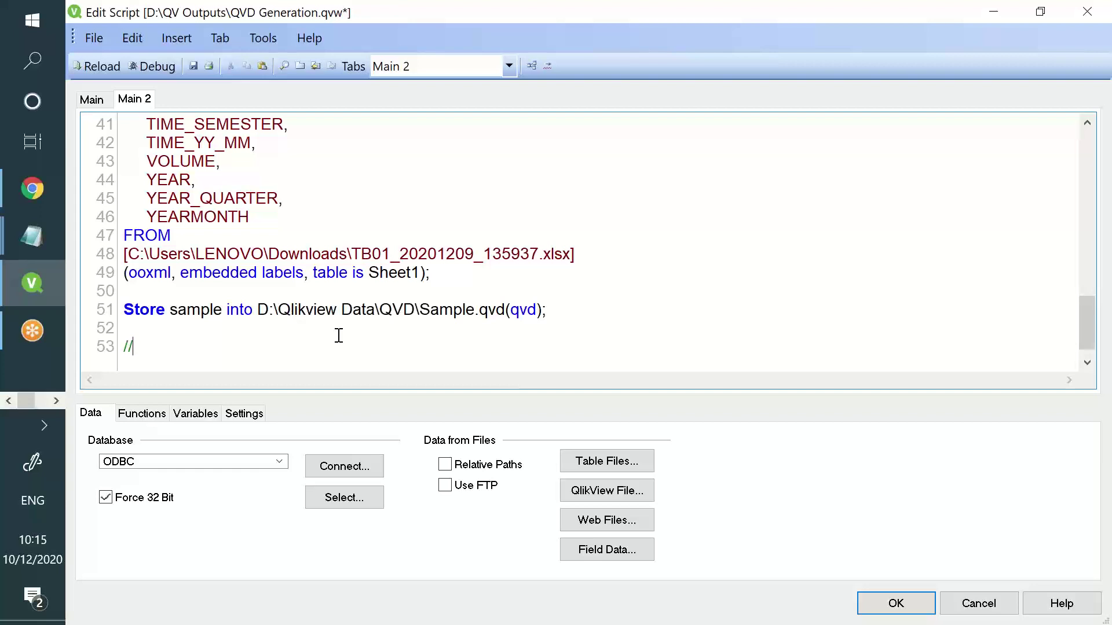
key("BackSpace")
type("/")
type("store")
type(" <>")
type("Table a")
type("n")
key("BackSpace")
key("BackSpace")
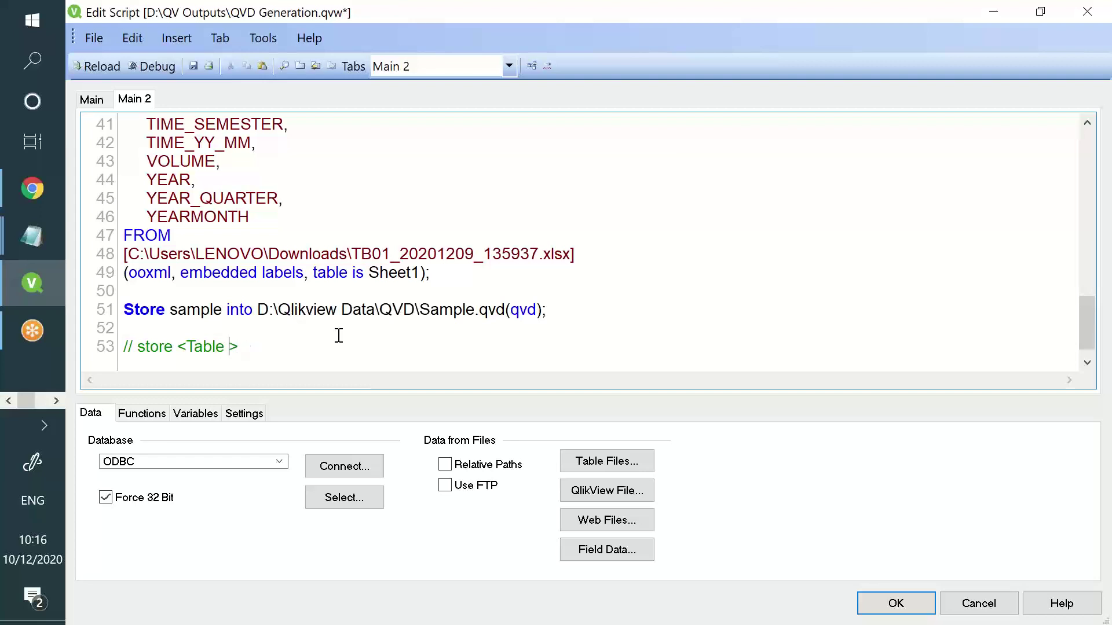
type("Nmae")
key("BackSpace")
key("BackSpace")
key("BackSpace")
type("ame")
Complete the syntax comment on line 53 with "into <Desired Path>\<desired Name>.qvd(qvd);"
type(" into")
type(" <>")
type("Desired Pa")
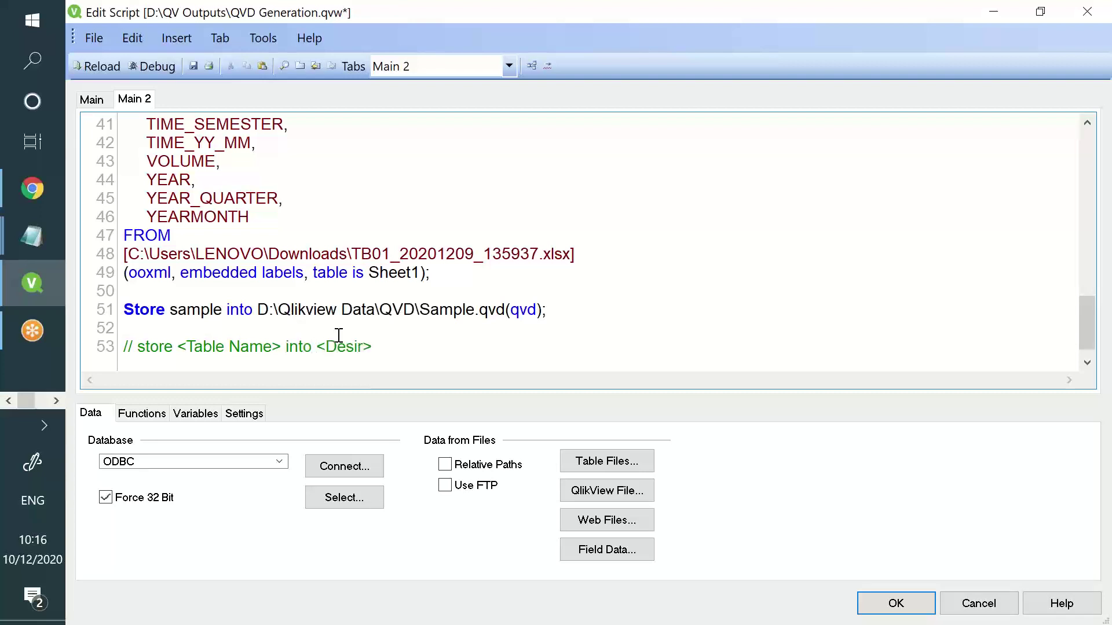
type("th")
type("\\")
type("<>")
type("desr")
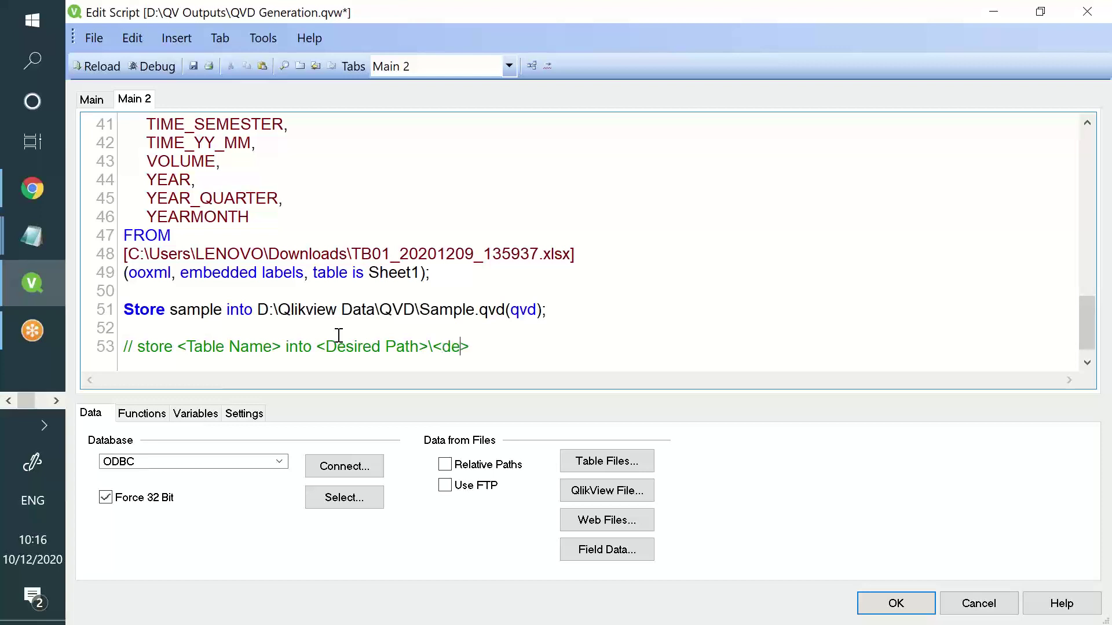
key("BackSpace")
type("ired Nma")
key("BackSpace")
key("BackSpace")
type("ame>")
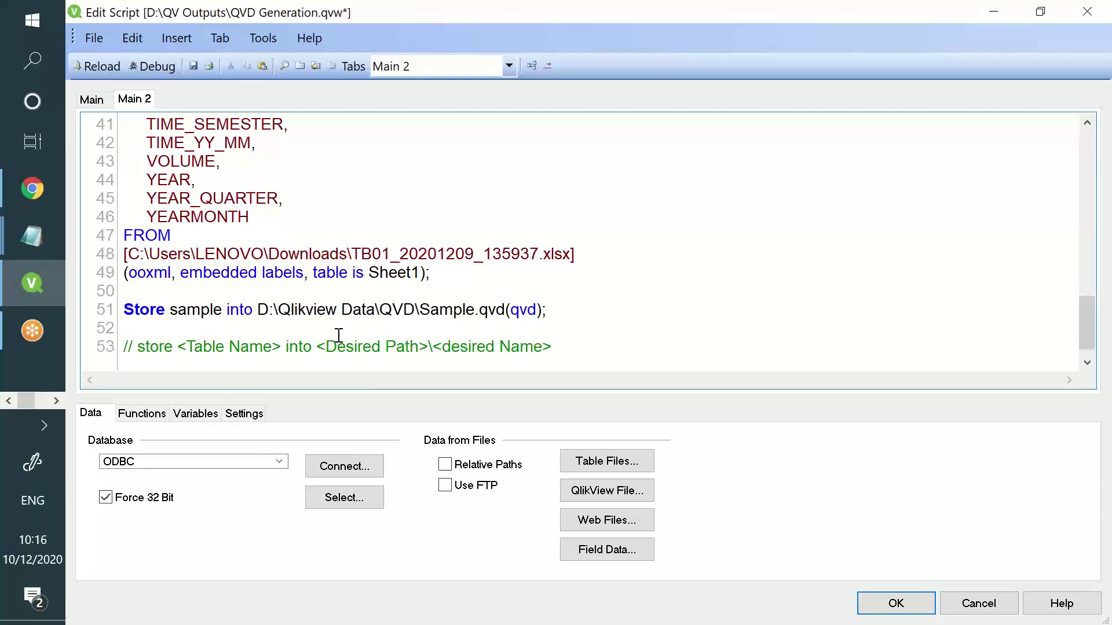
type(".qvd(qvd);")
Compare the table name in the store statement with the table label on line 1 of the script
double_click(188, 315)
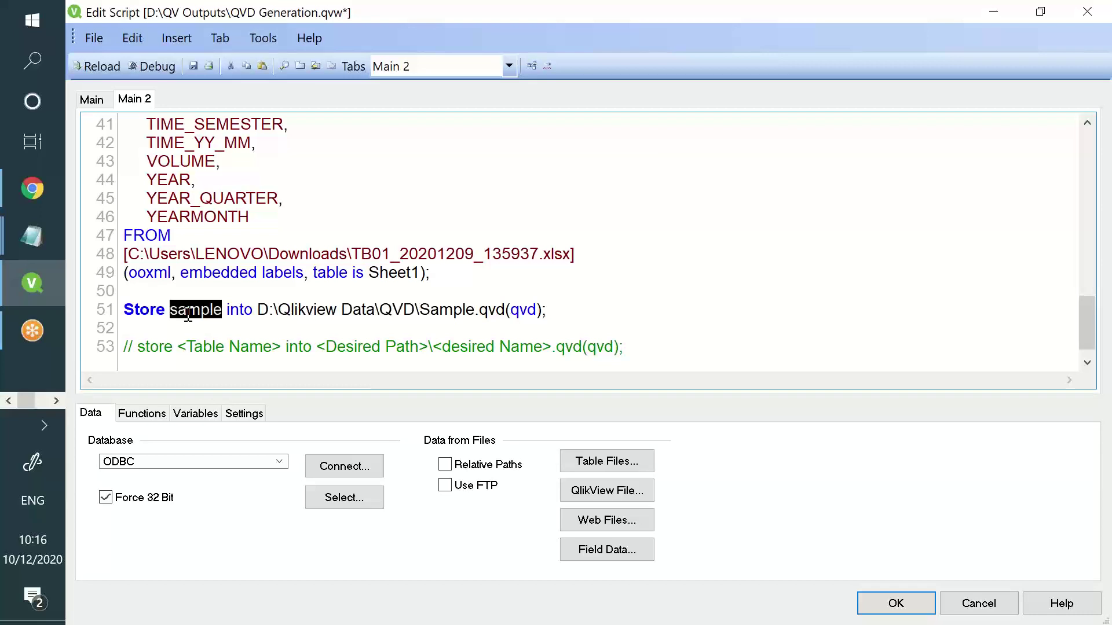
scroll(184, 307, "up", 13)
double_click(157, 126)
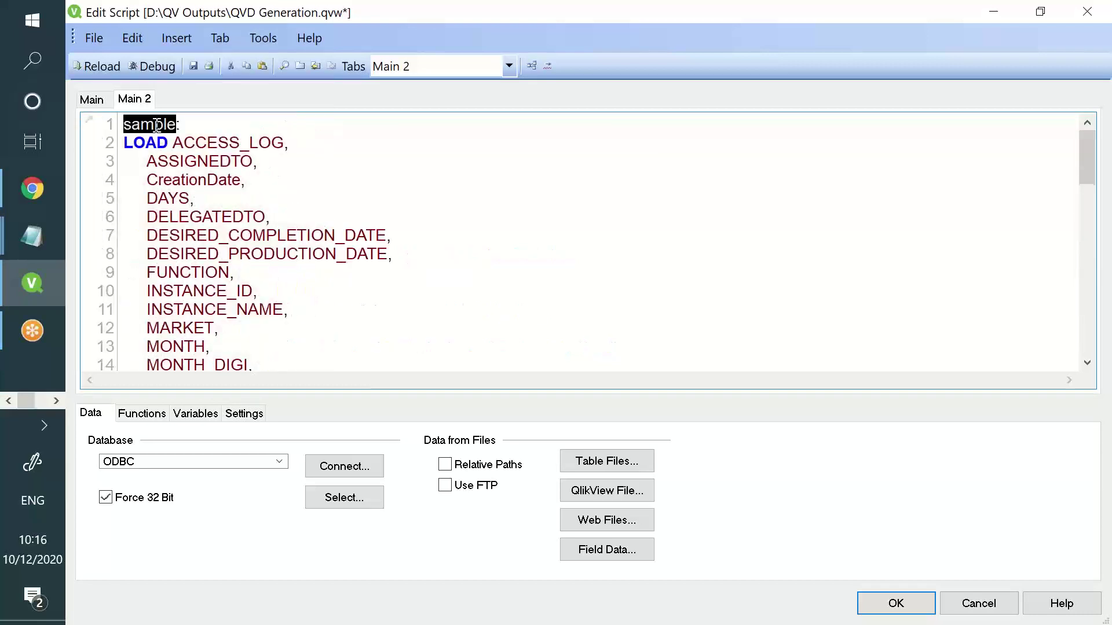
left_click(156, 125)
double_click(155, 124)
scroll(189, 194, "down", 14)
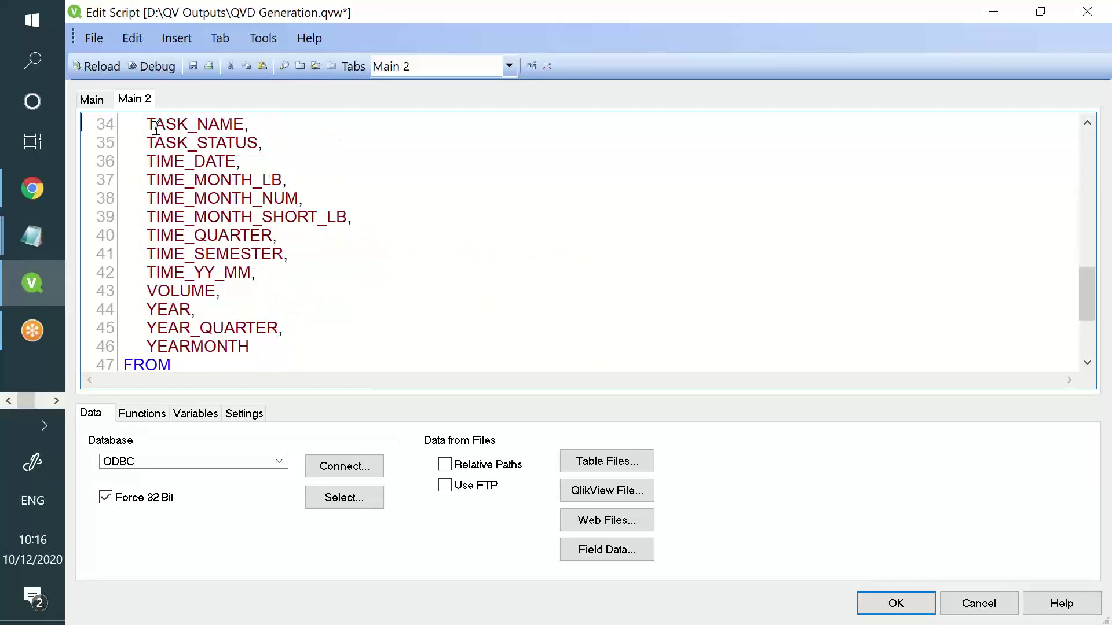
double_click(195, 288)
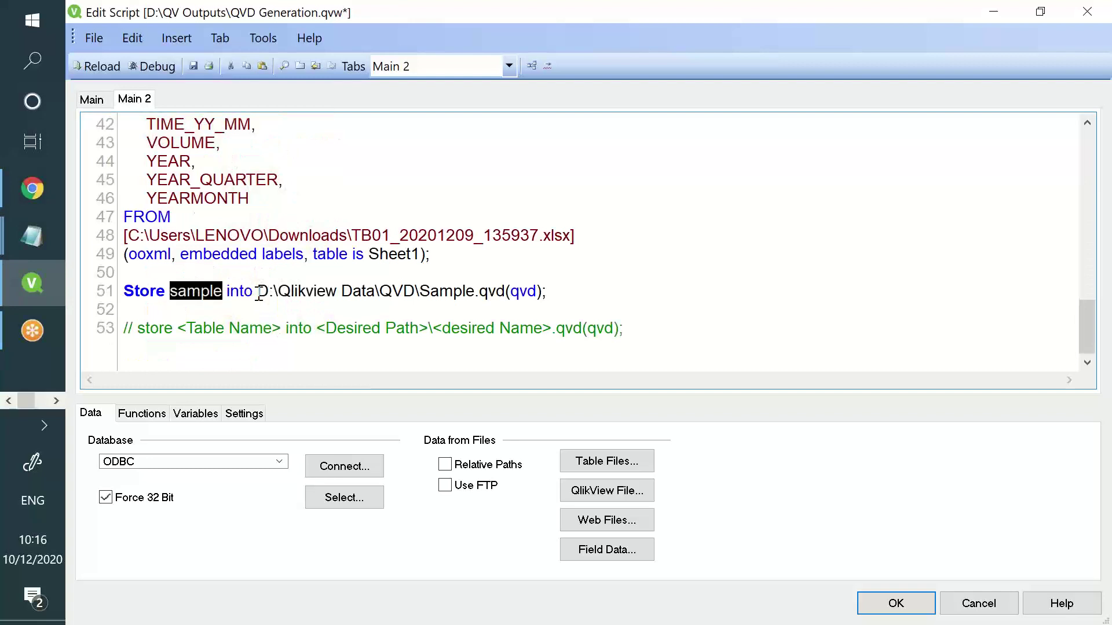
Review the store statement's target path, file name and qvd format, and the statement on line 51 as a whole
left_click_drag(259, 293, 431, 290)
left_click(432, 291)
double_click(431, 290)
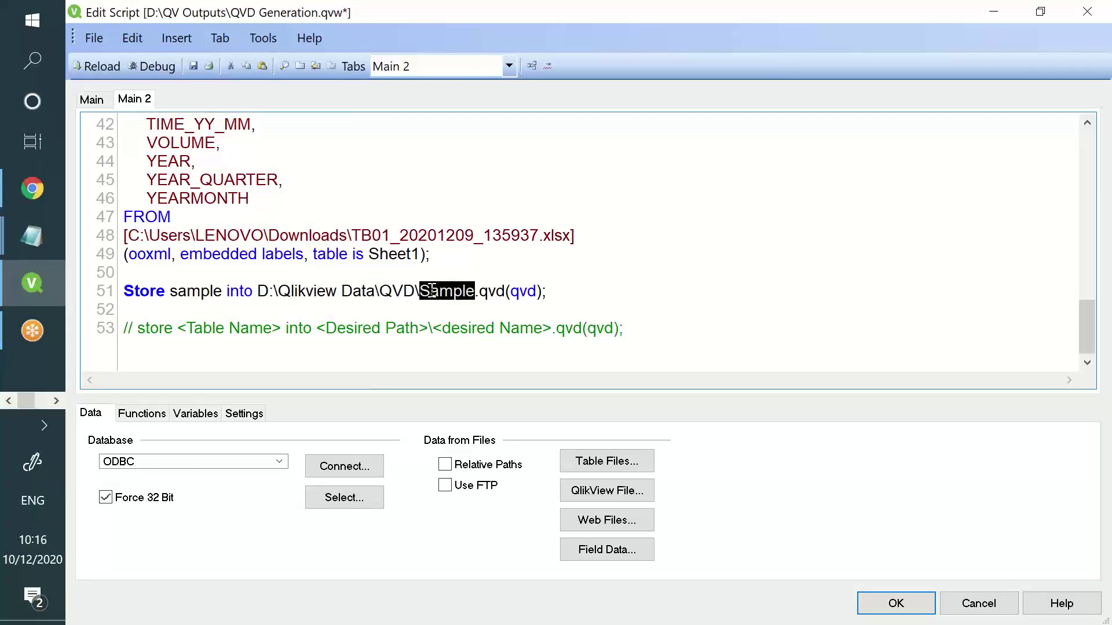
double_click(497, 291)
double_click(513, 291)
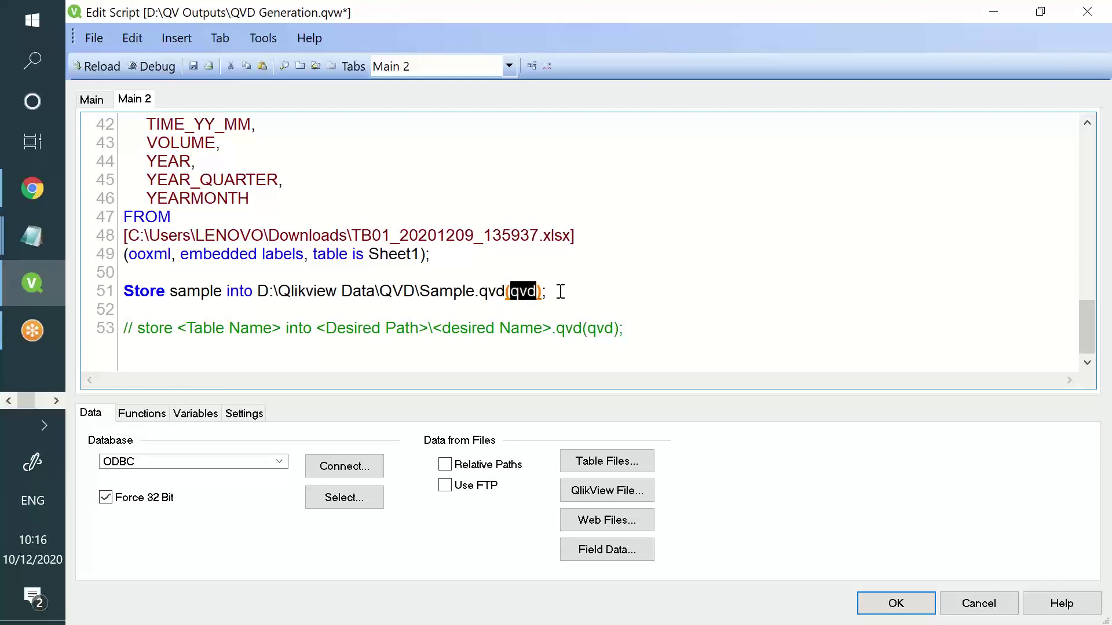
left_click_drag(561, 291, 137, 292)
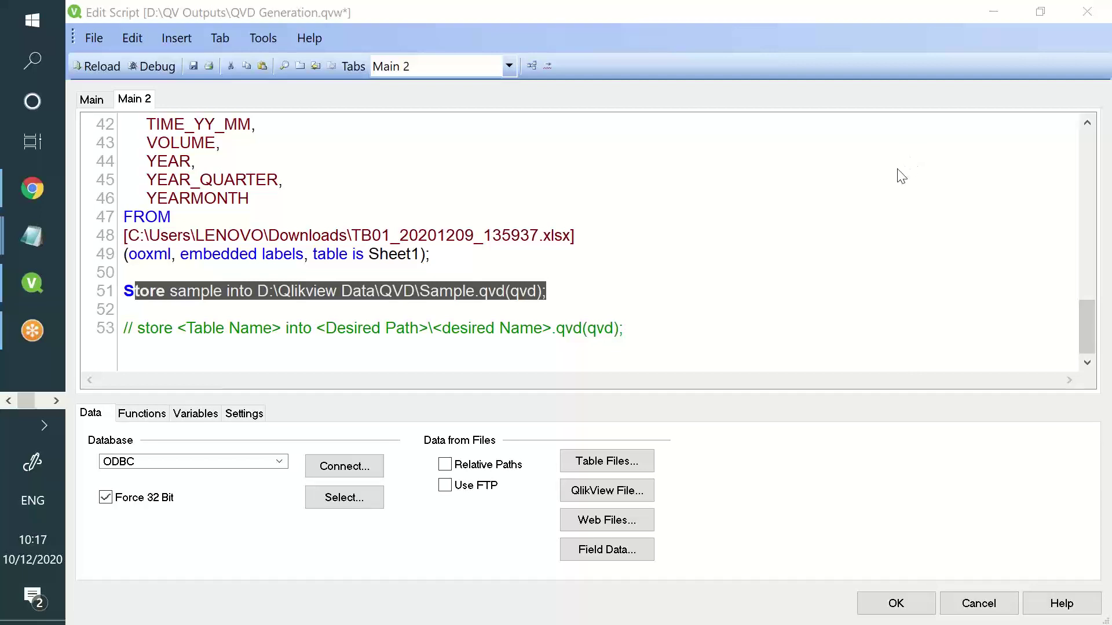
left_click_drag(571, 296, 122, 282)
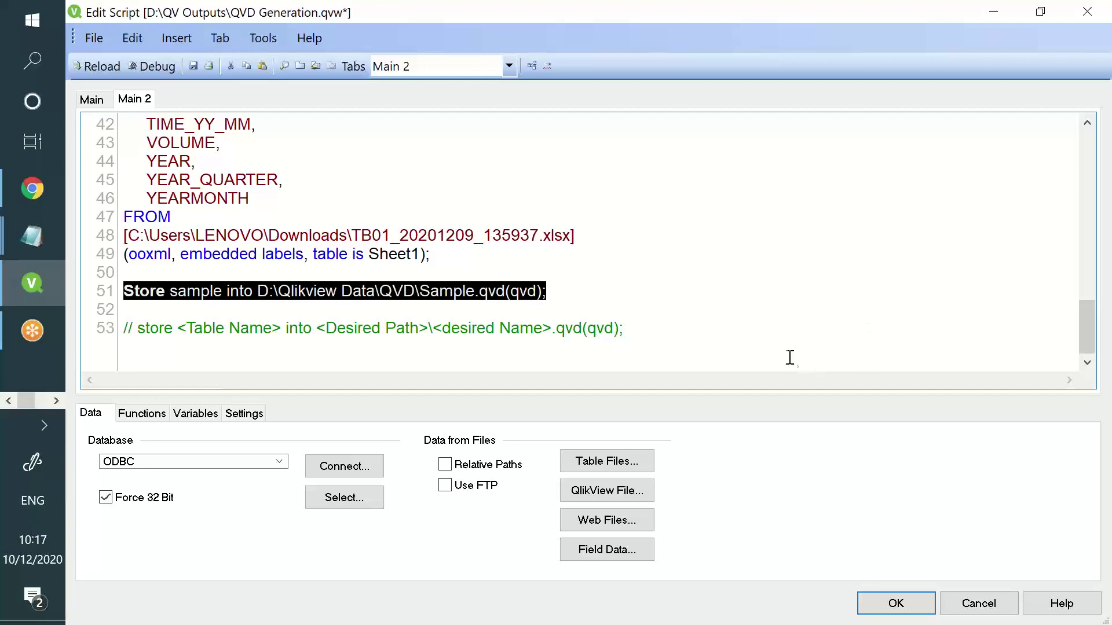
left_click(643, 317)
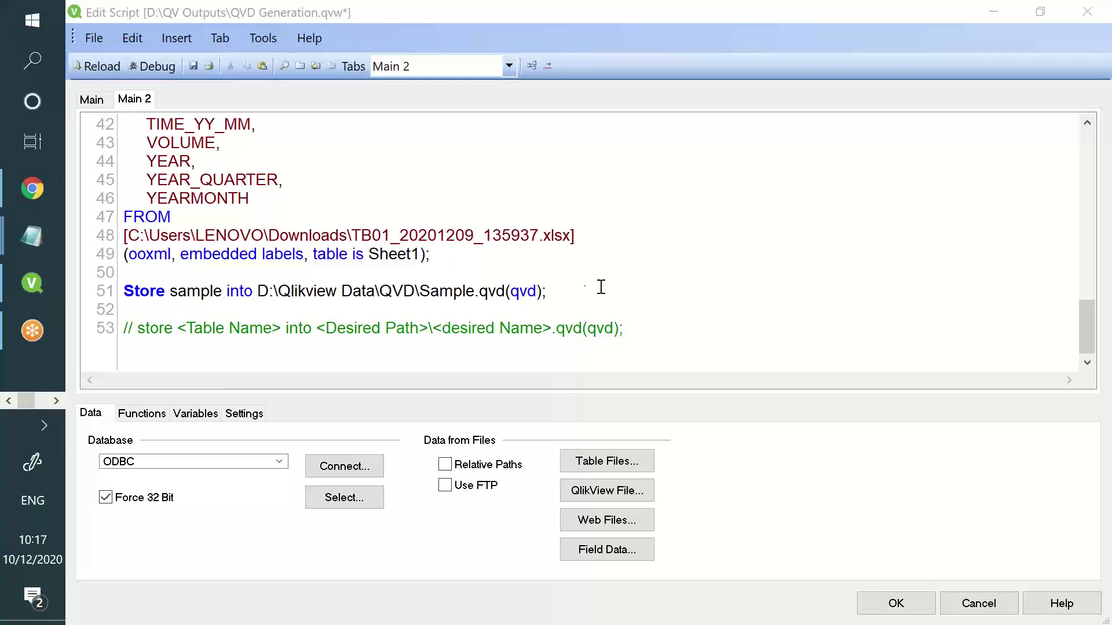
Highlight the store statement on line 51 and reload the script to load the workbook and generate the QVD
left_click_drag(601, 290, 96, 292)
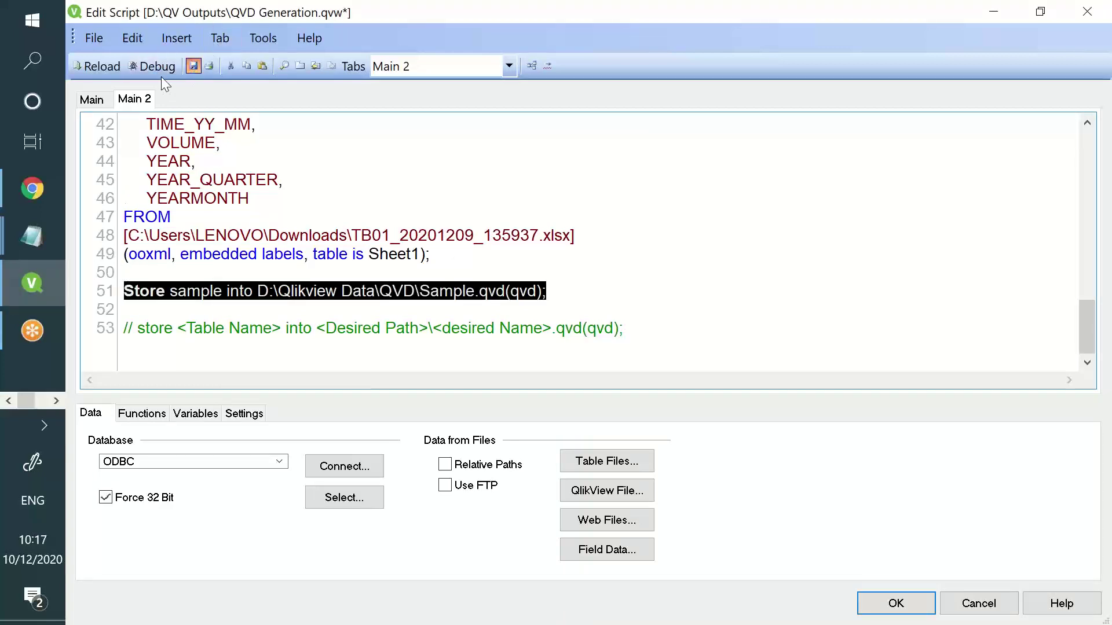
left_click(89, 68)
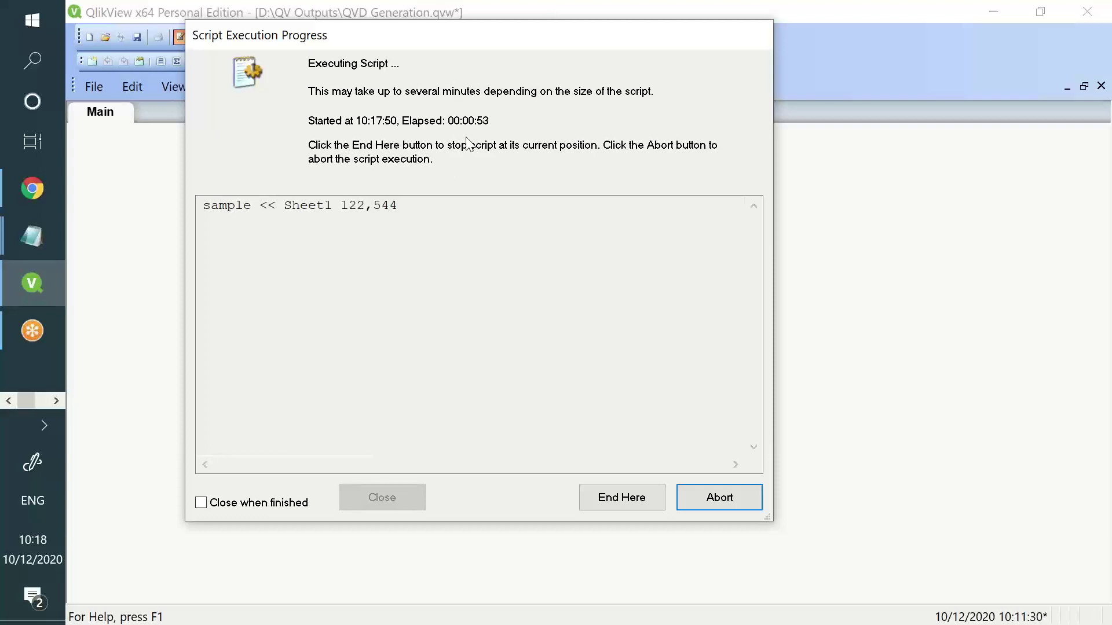
Switch to File Explorer and check the size of the source workbook TB01_20201209_135937 in the Downloads folder
left_click(4, 407)
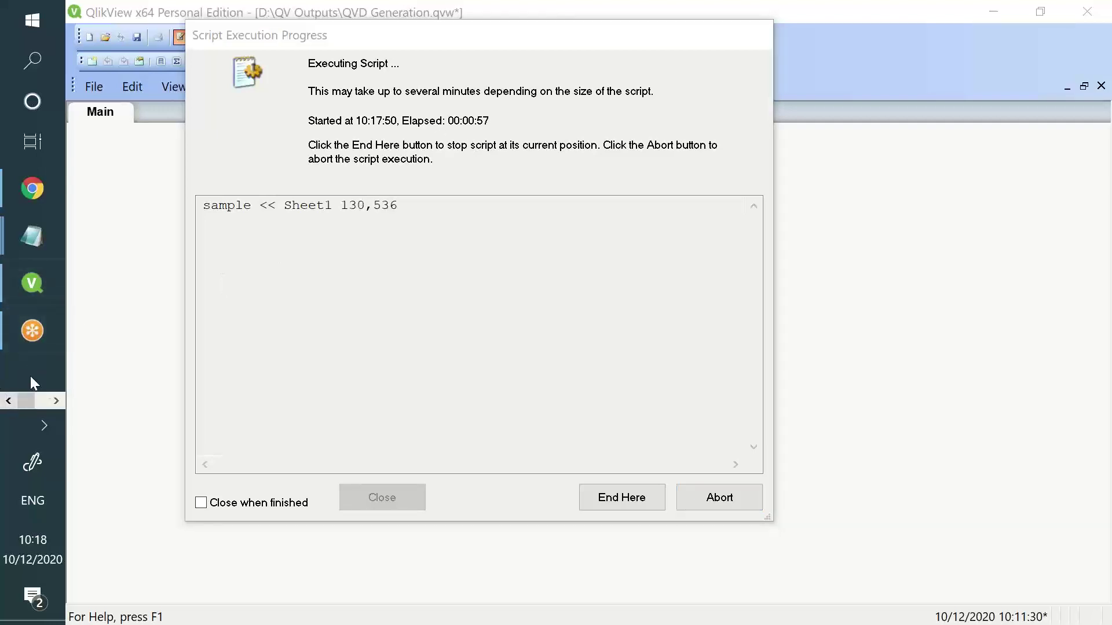
left_click(55, 401)
left_click(43, 246)
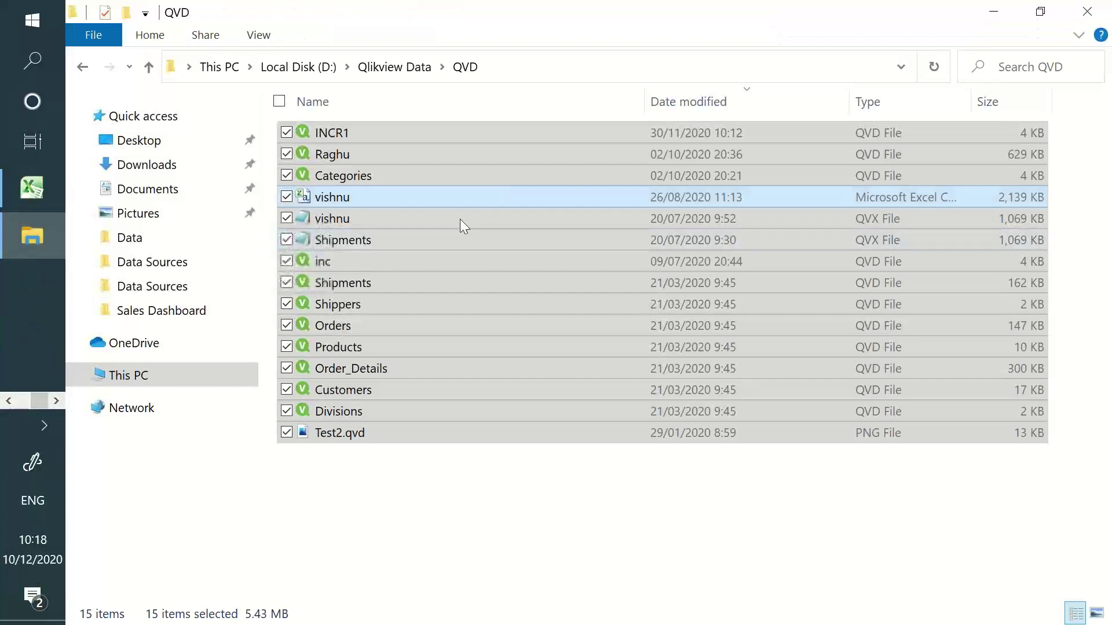
left_click(144, 141)
left_click(148, 165)
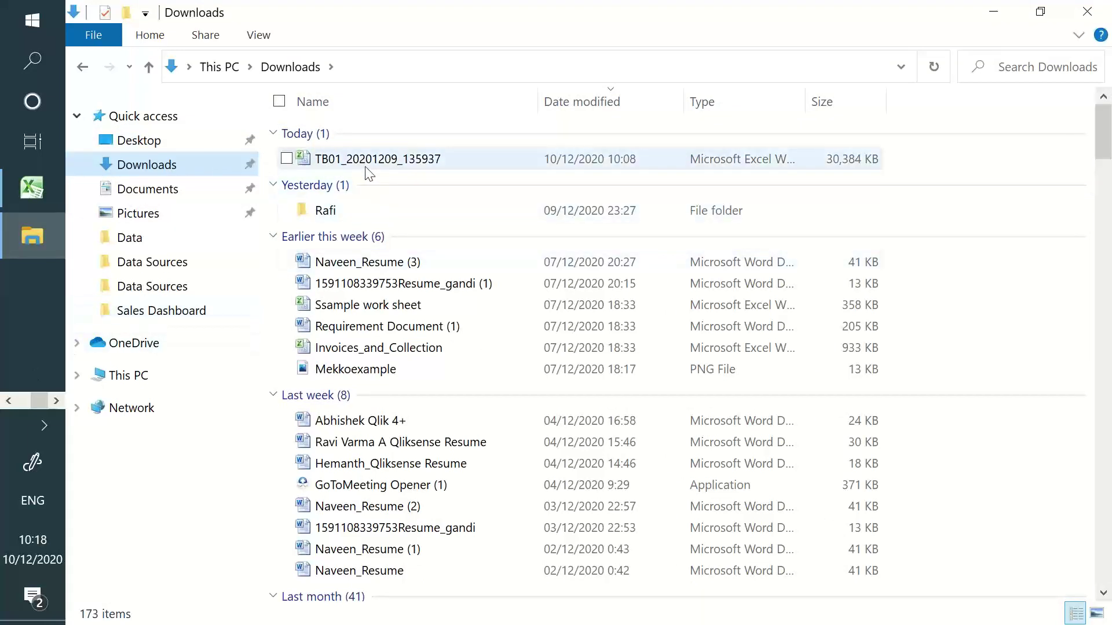
Return to QlikView, close the finished script execution progress, and dismiss the sheet properties without adding fields
left_click(8, 400)
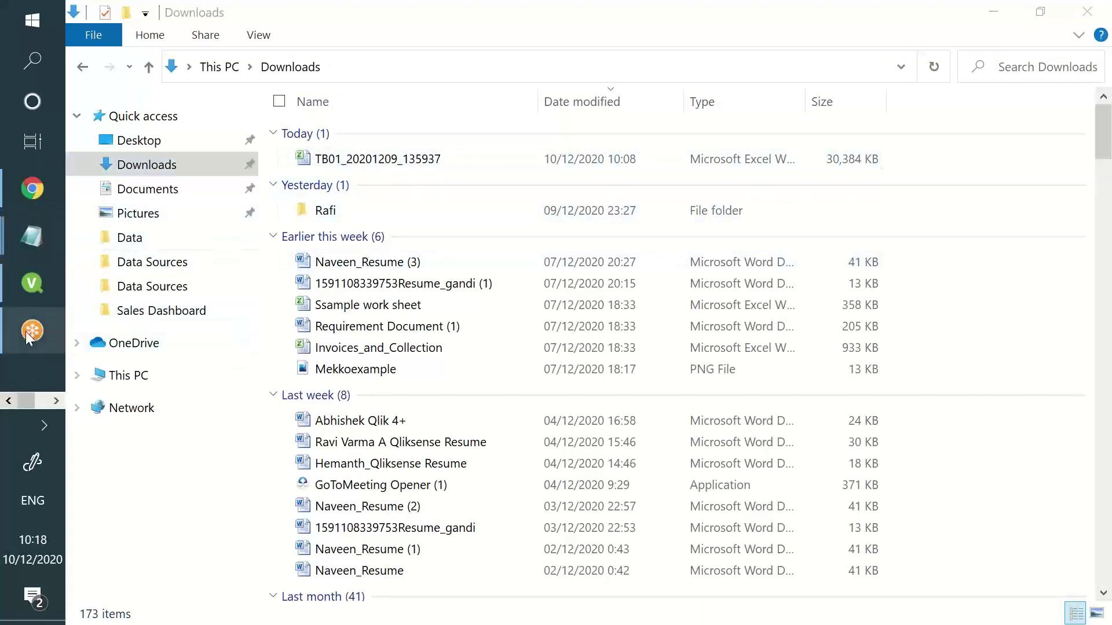
left_click(30, 287)
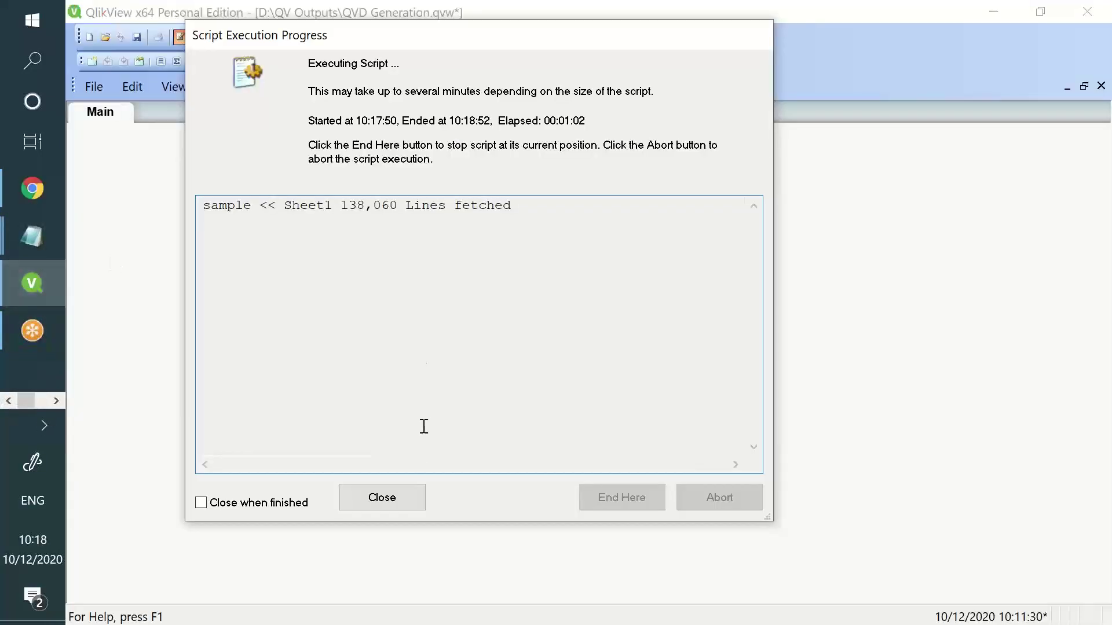
left_click(415, 496)
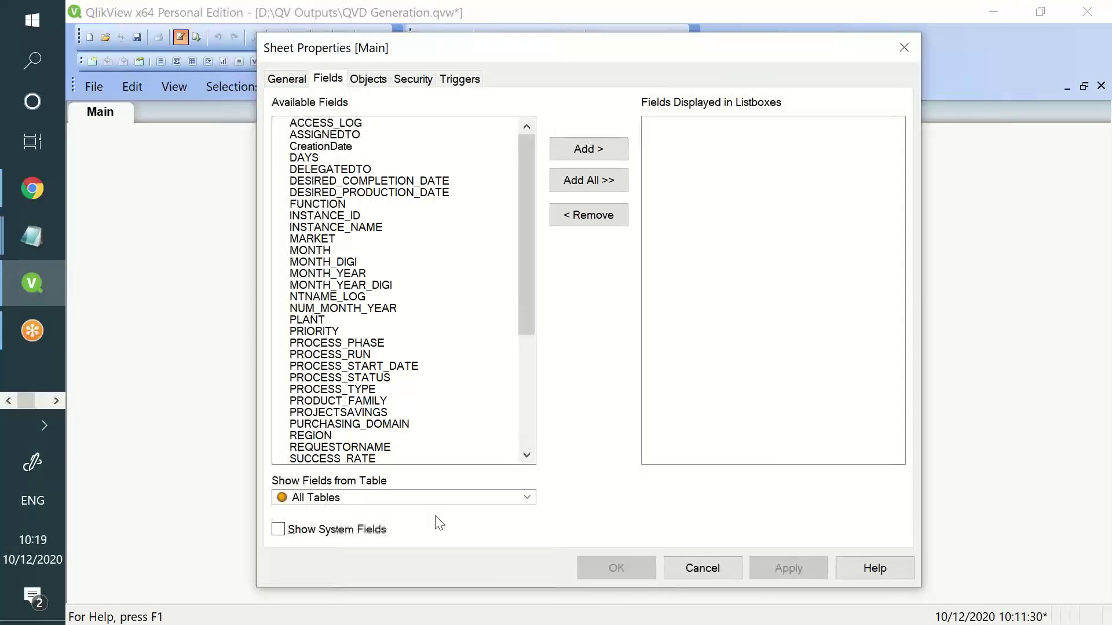
key("Escape")
Switch to File Explorer, go back to the QVD folder and examine the size of the generated Sample QVD file
left_click(54, 401)
left_click(32, 241)
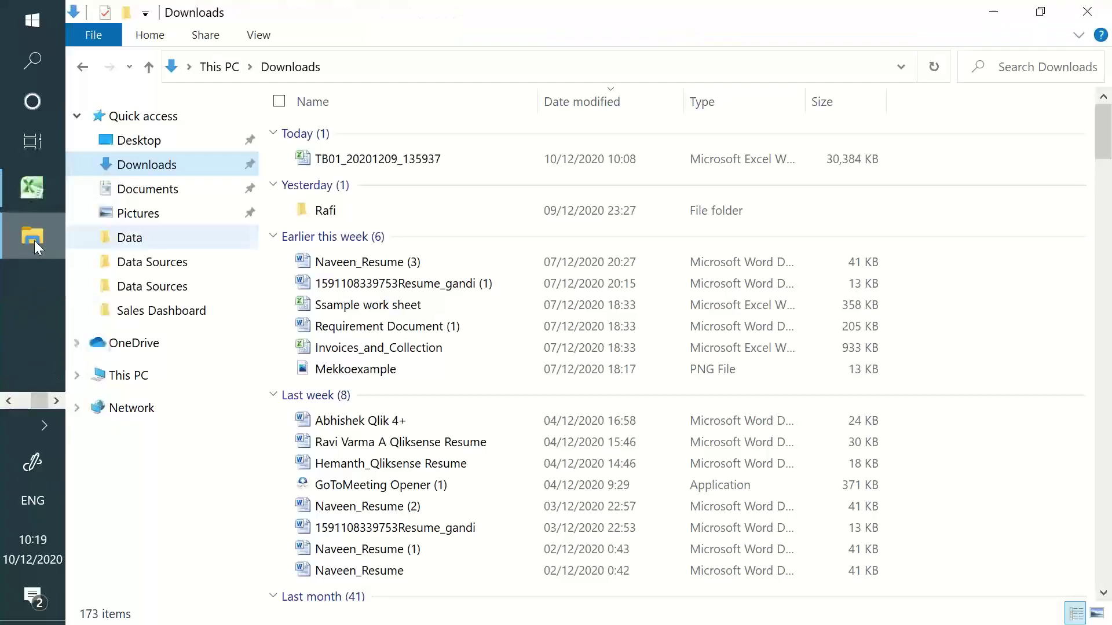
left_click(82, 67)
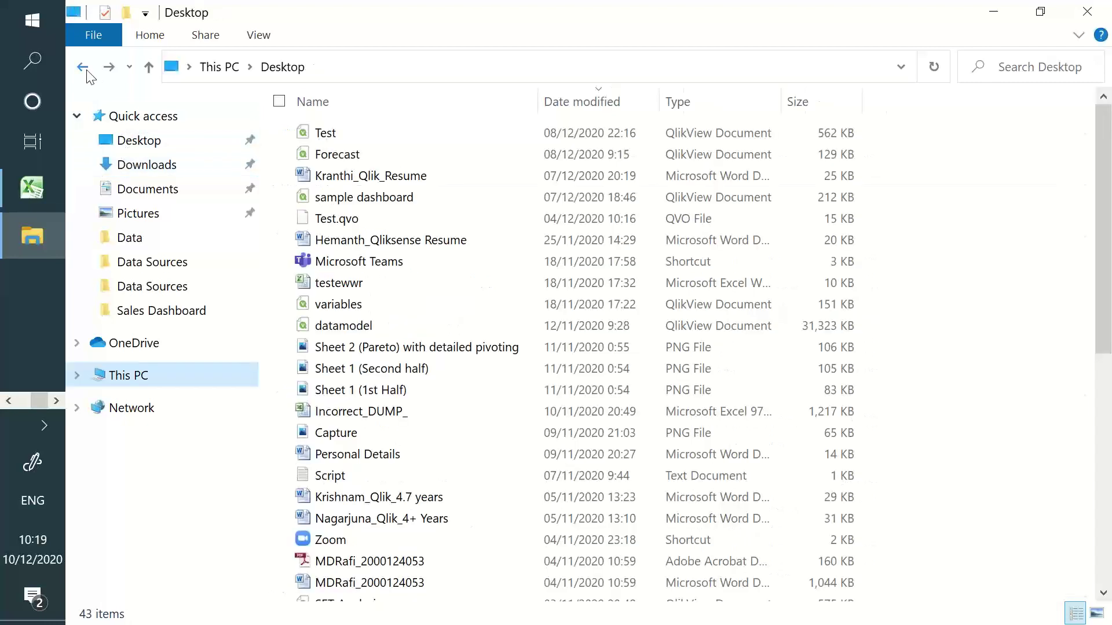
left_click(83, 71)
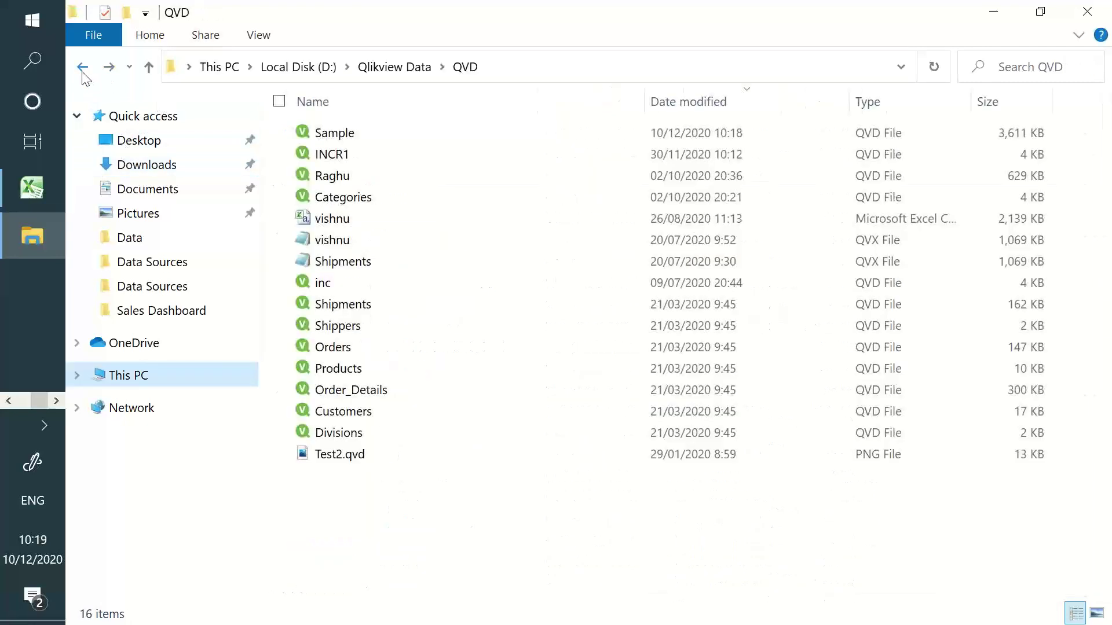
left_click(427, 139)
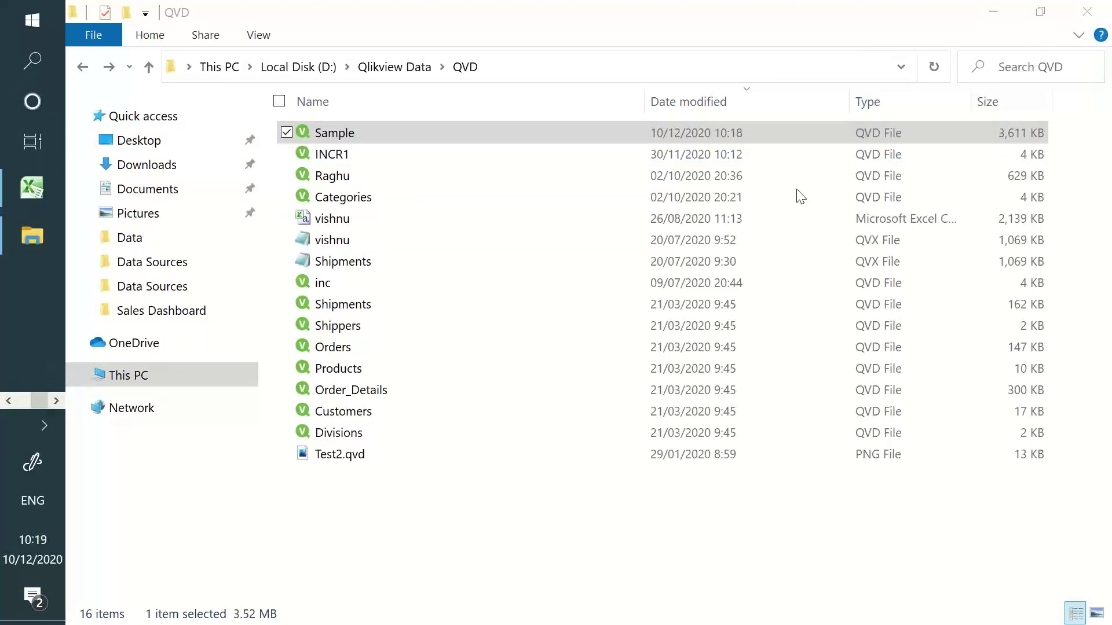
left_click(1000, 136)
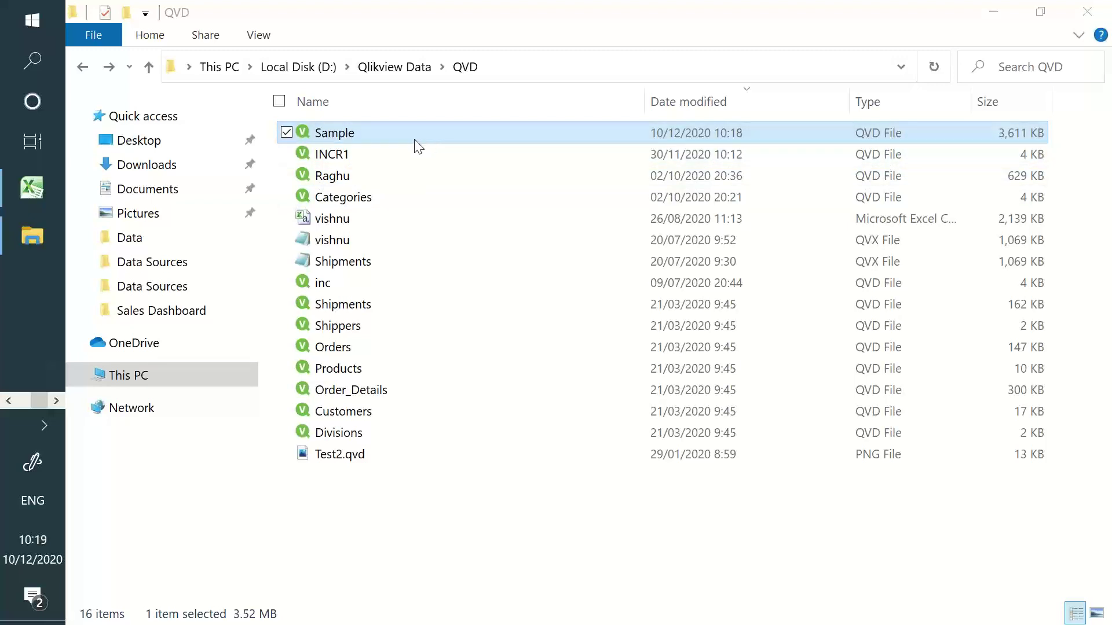
Switch back to QlikView and reopen the script editor of QVD Generation.qvw
left_click(9, 401)
left_click(34, 285)
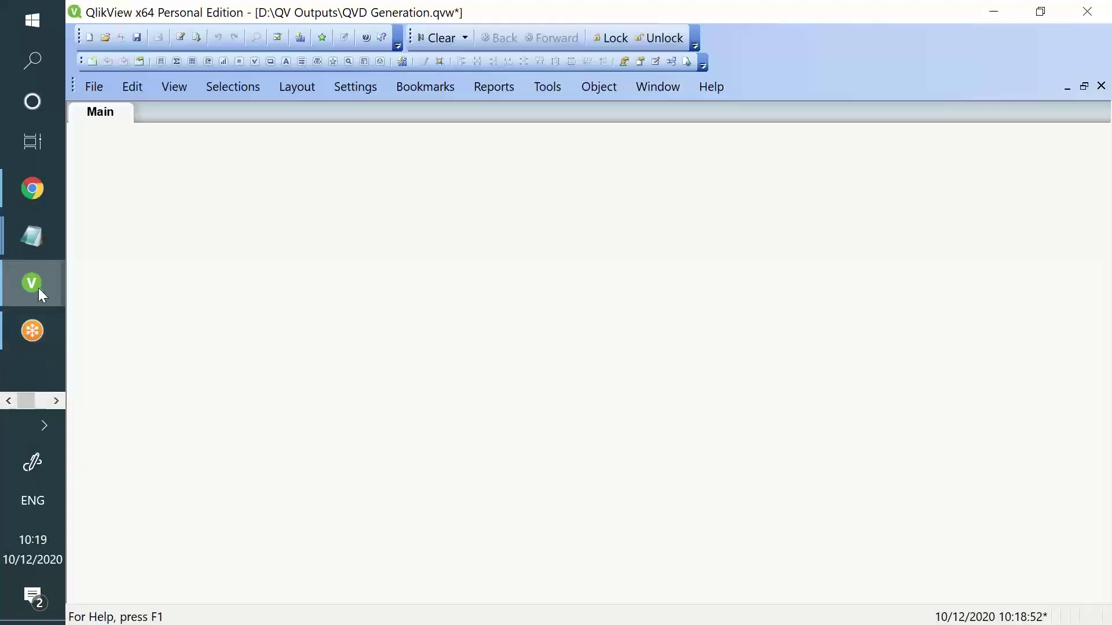
left_click(179, 39)
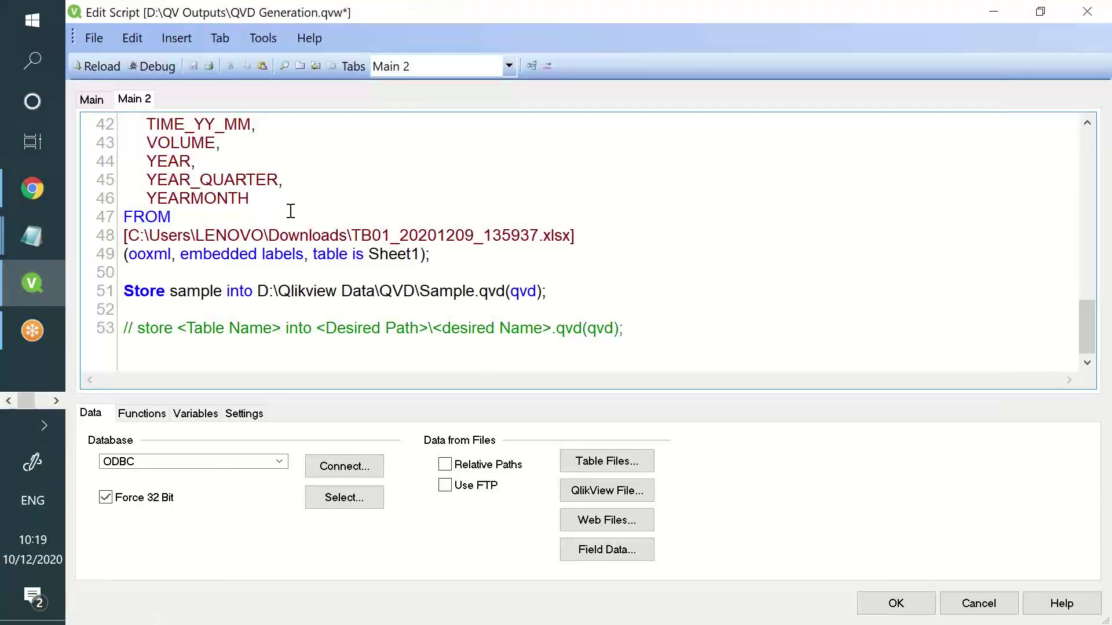
Comment out the entire script on the Main 2 tab and add a new script tab named Main 3
key("ctrl+a")
right_click(196, 138)
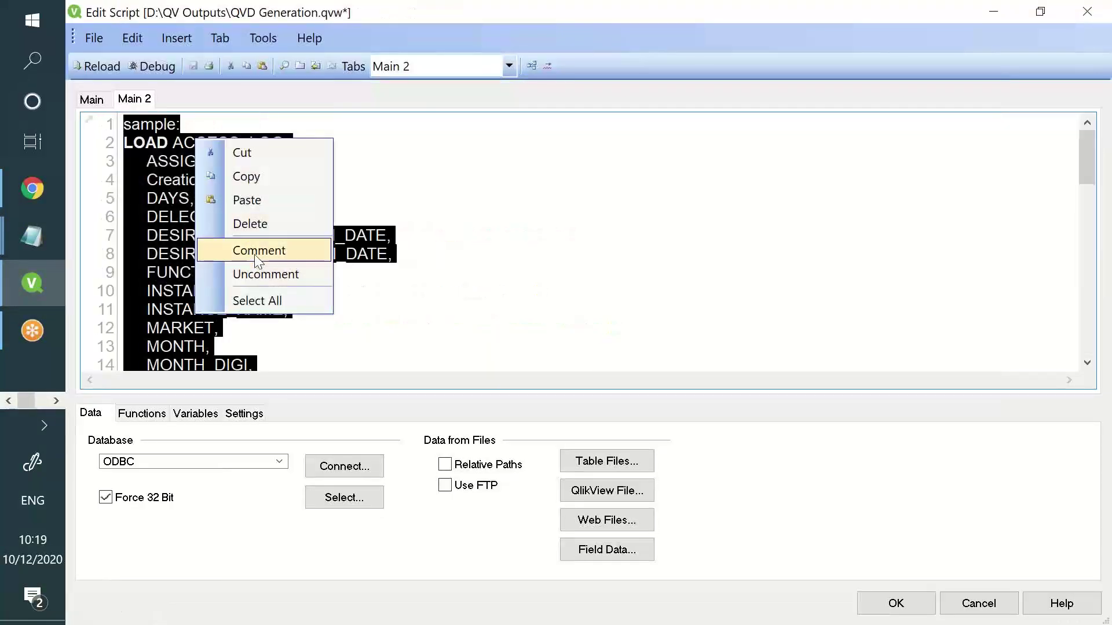
left_click(258, 250)
left_click(256, 253)
left_click(299, 65)
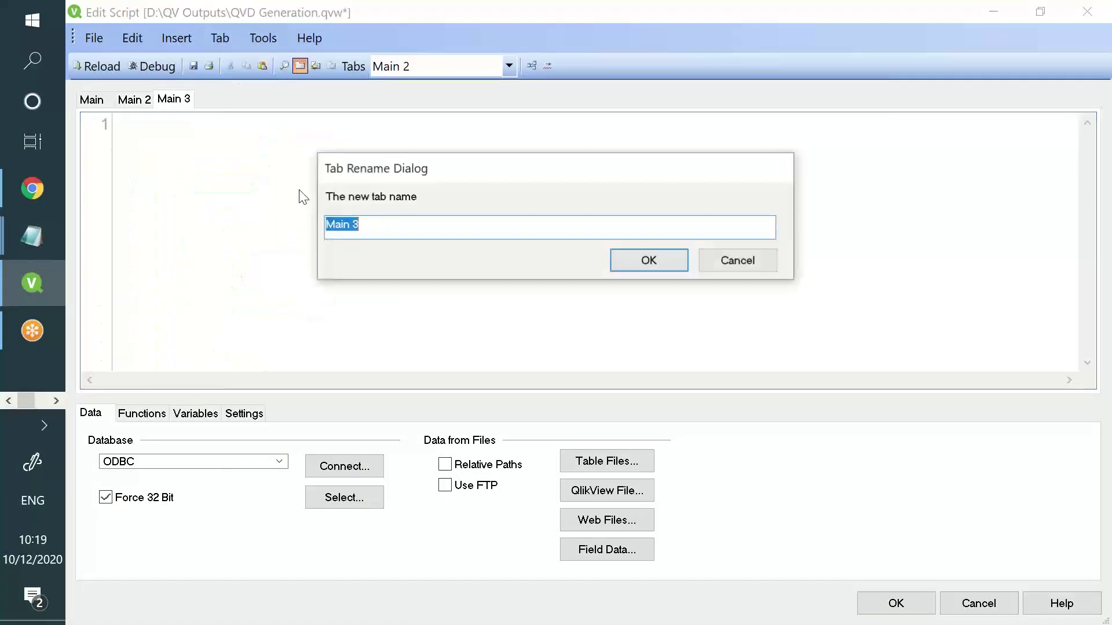
left_click(649, 260)
Insert a load statement on Main 3 for the table file Sample.qvd from D:\Qlikview Data\QVD, using the Qvd file type
left_click(605, 461)
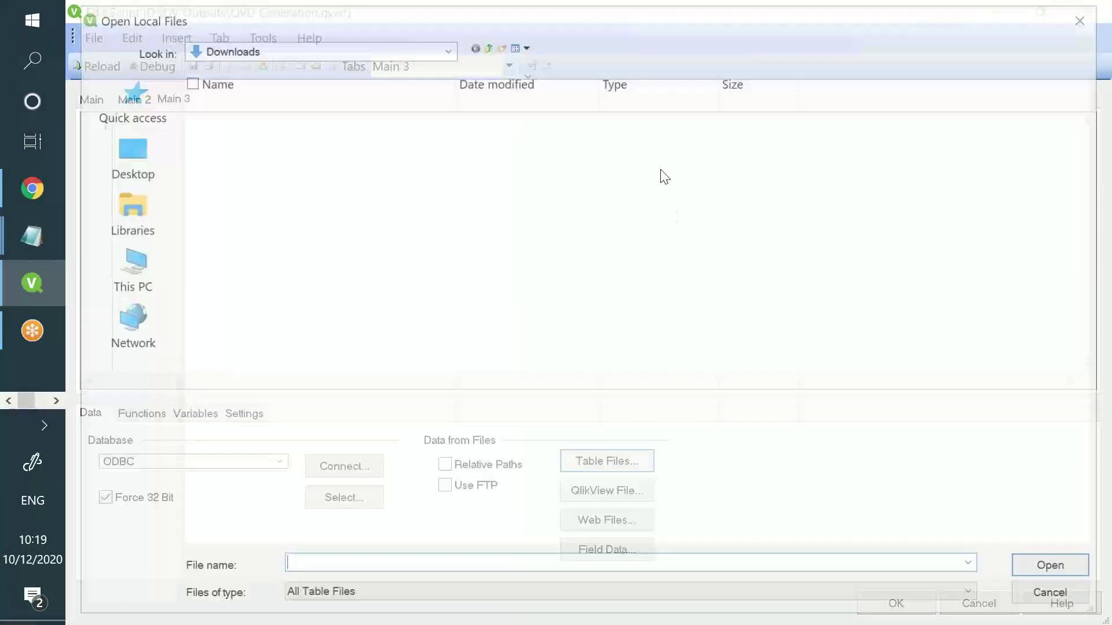
left_click(130, 232)
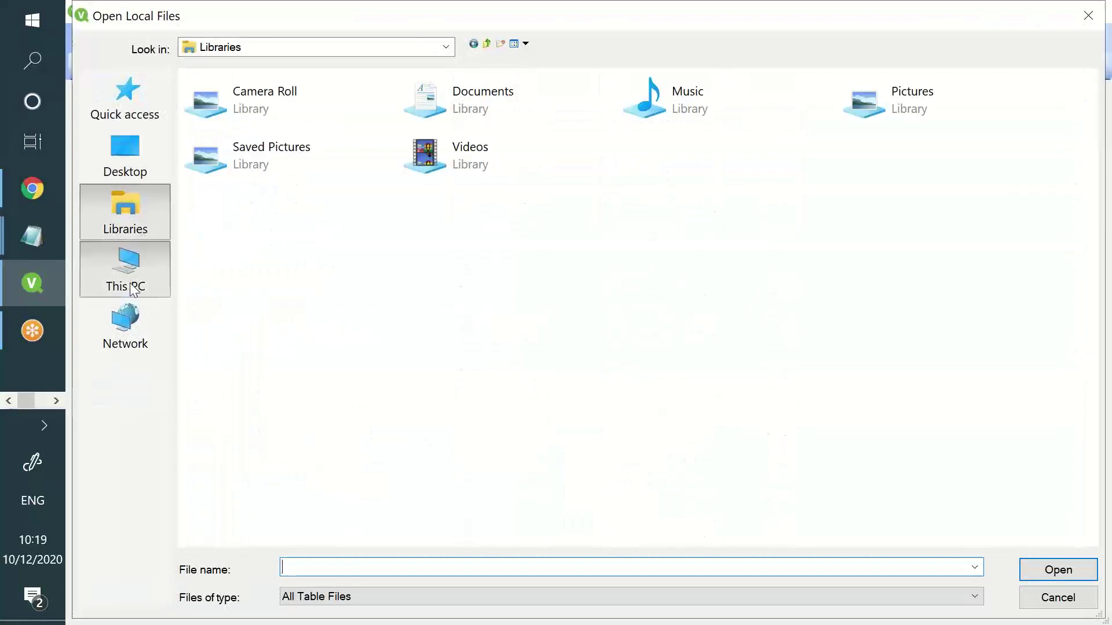
left_click(133, 287)
double_click(488, 280)
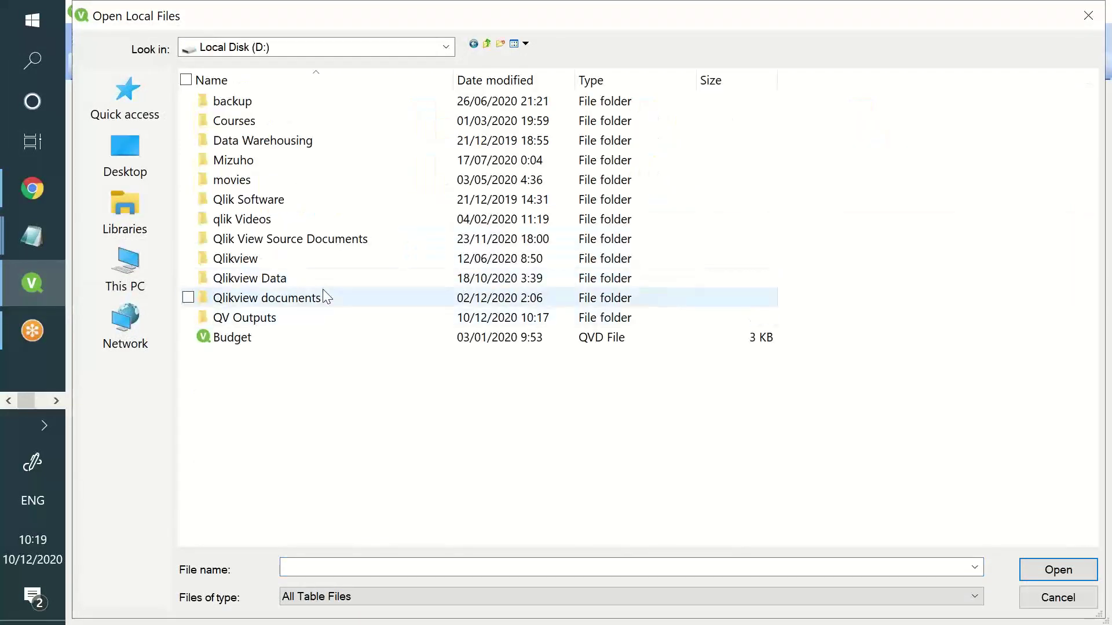
left_click(321, 282)
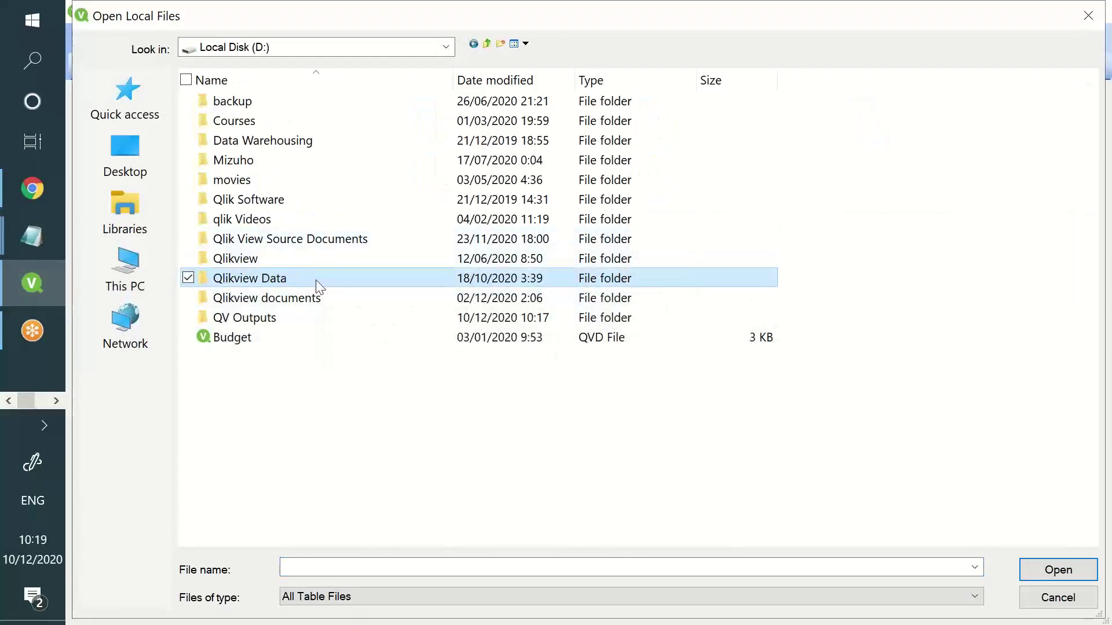
double_click(354, 278)
left_click(359, 278)
double_click(351, 179)
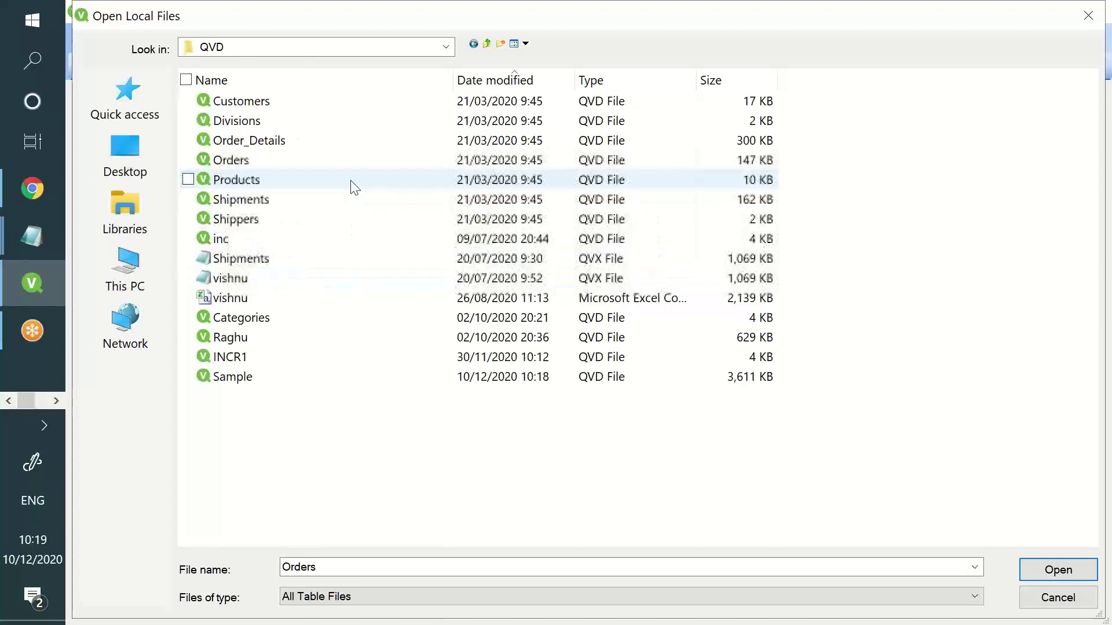
double_click(336, 377)
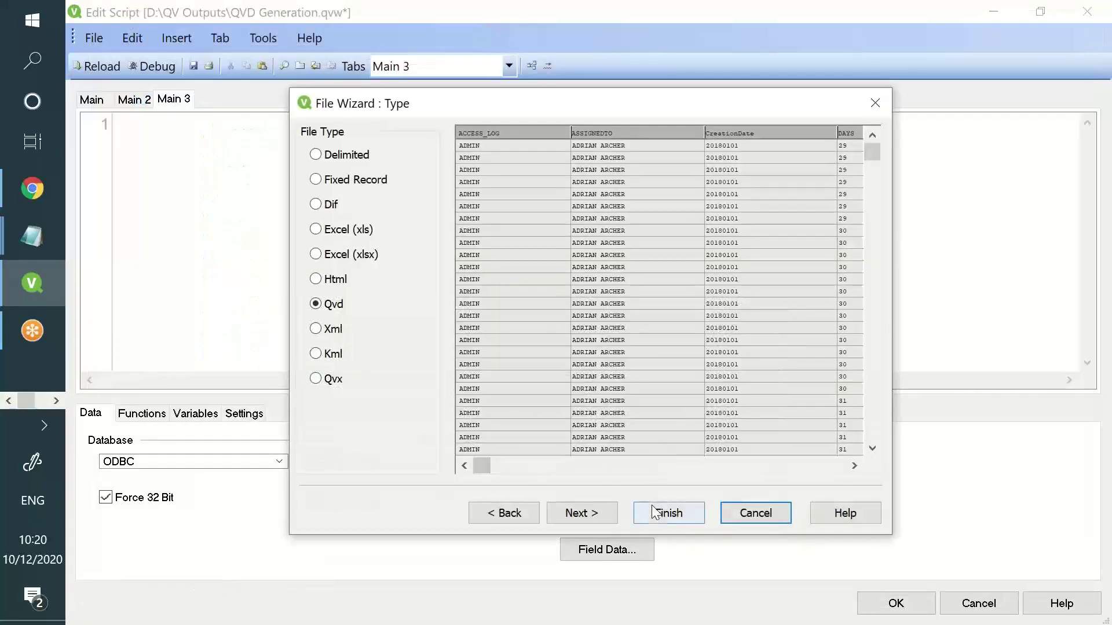
left_click(658, 509)
Label the QVD load on Main 3 with the table name sample2:, then save the document and reload the script
scroll(290, 211, "up", 12)
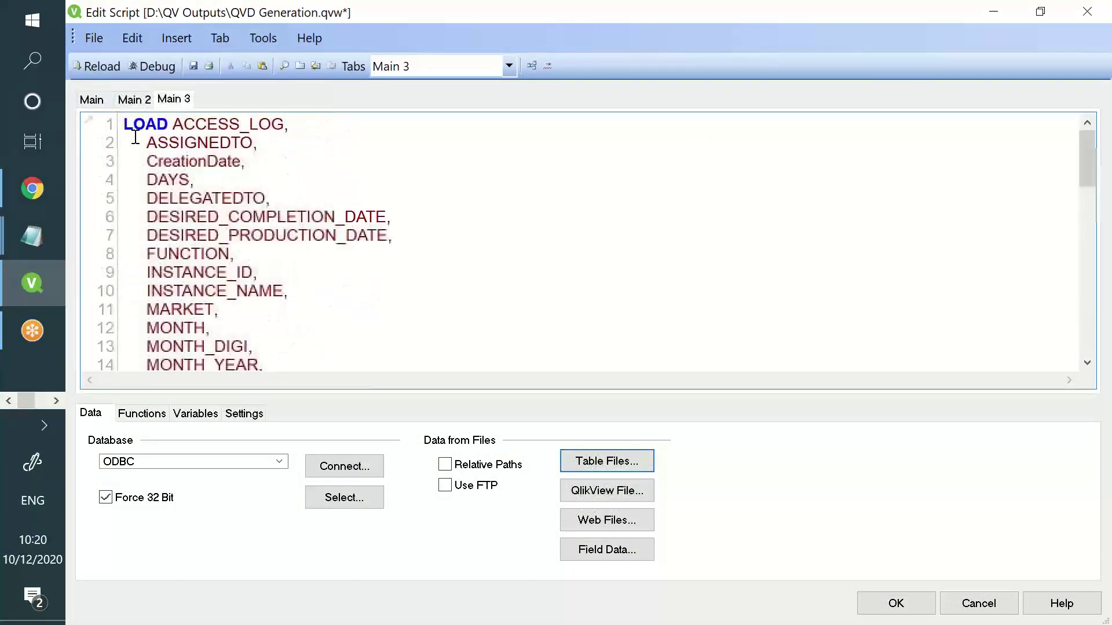
left_click_drag(128, 136, 180, 118)
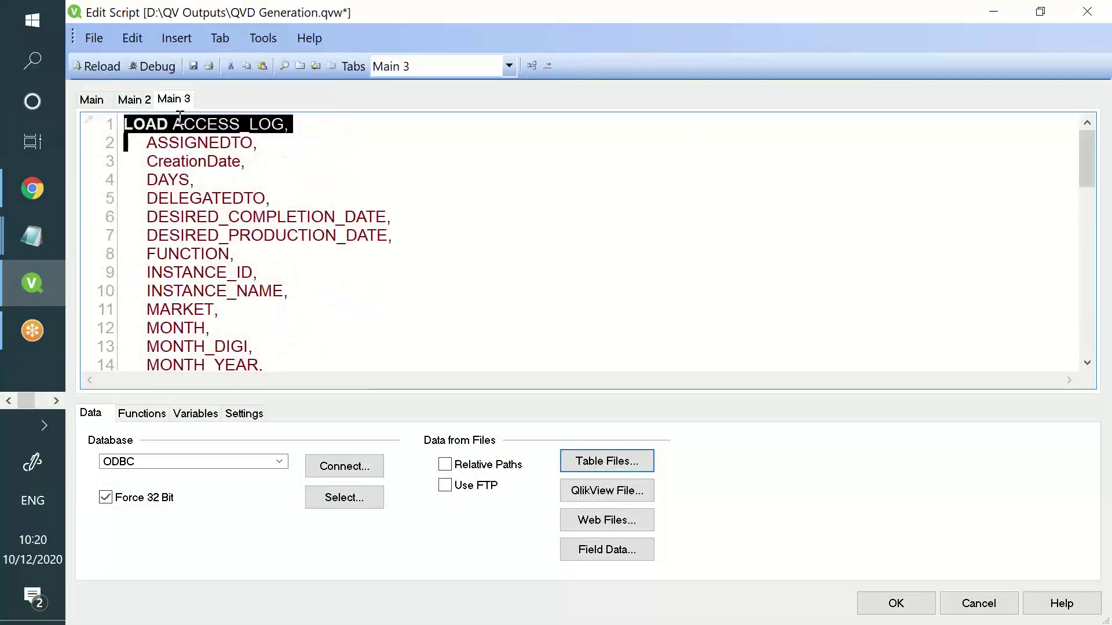
left_click(181, 118)
key("Return")
key("Up")
type("sa")
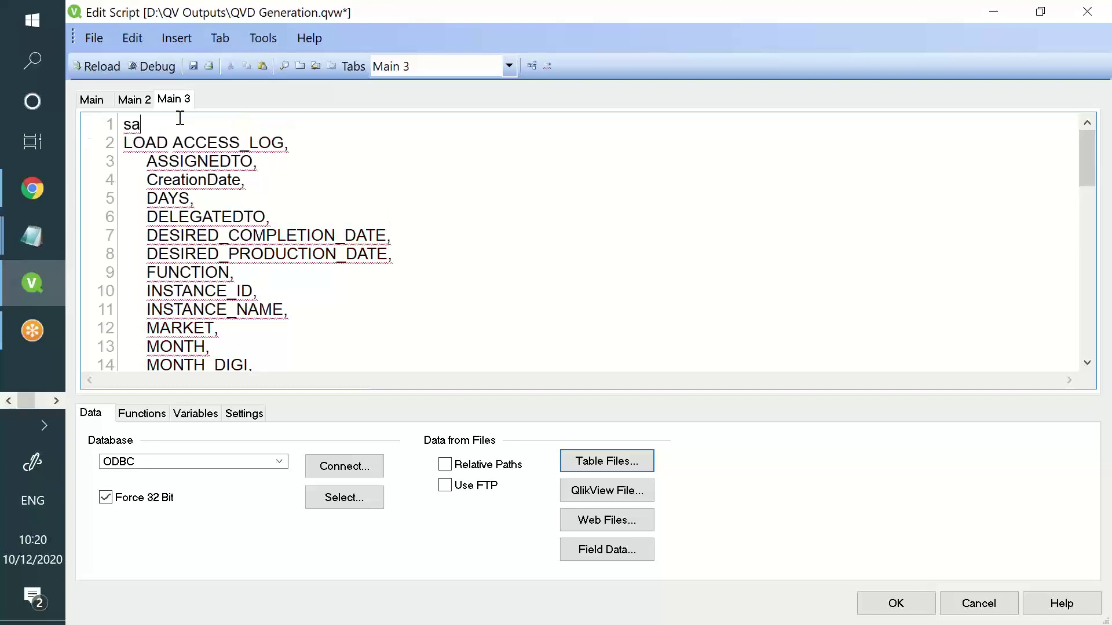
type("mple2:")
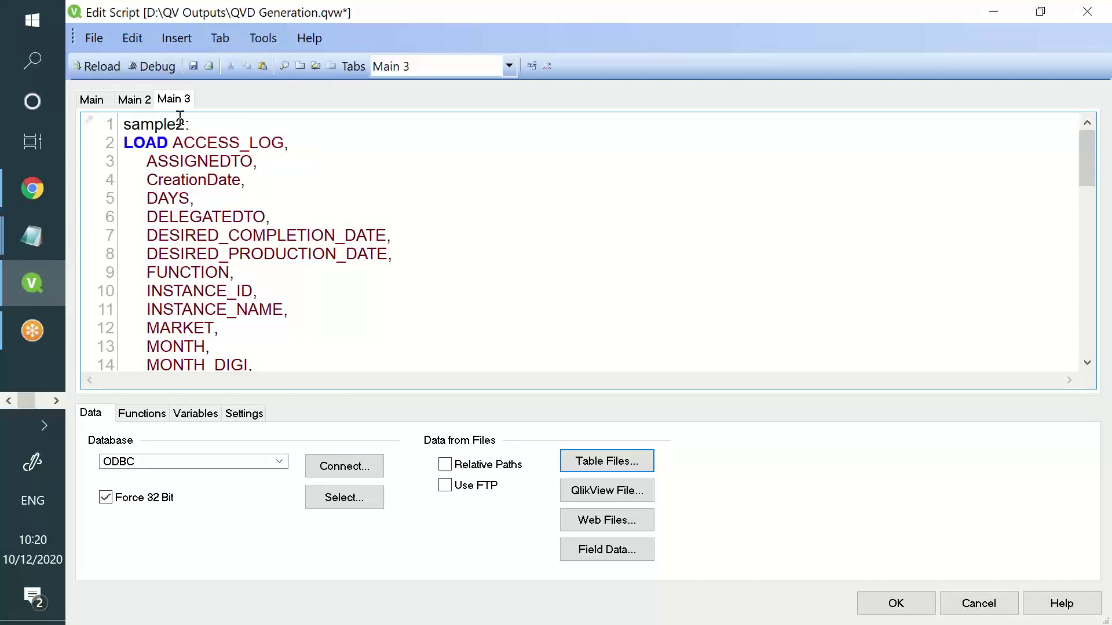
left_click(195, 66)
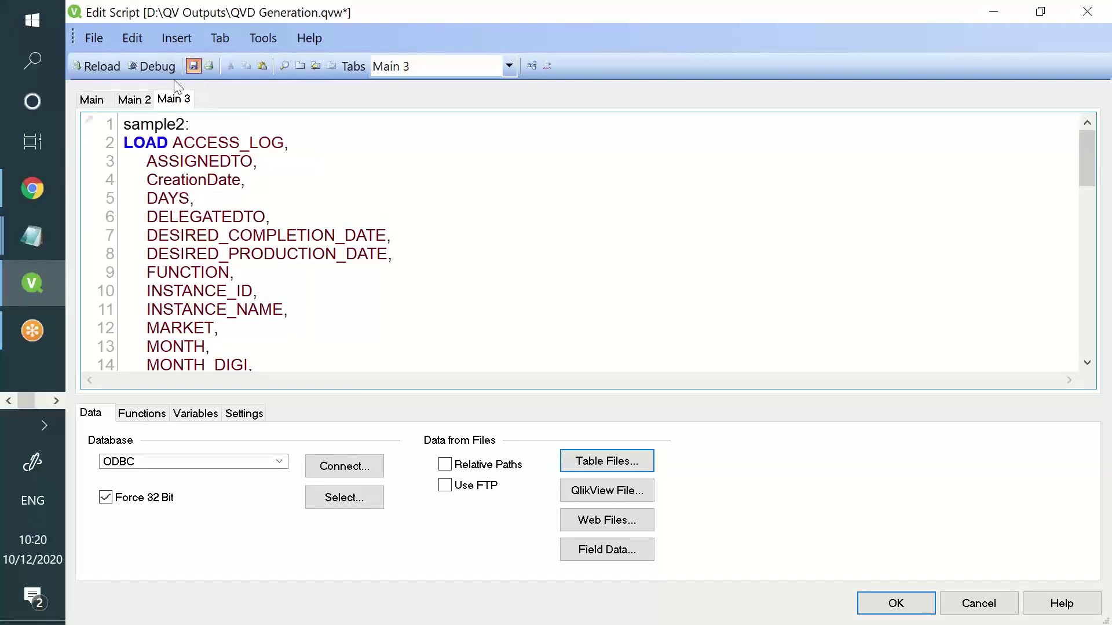
left_click(102, 66)
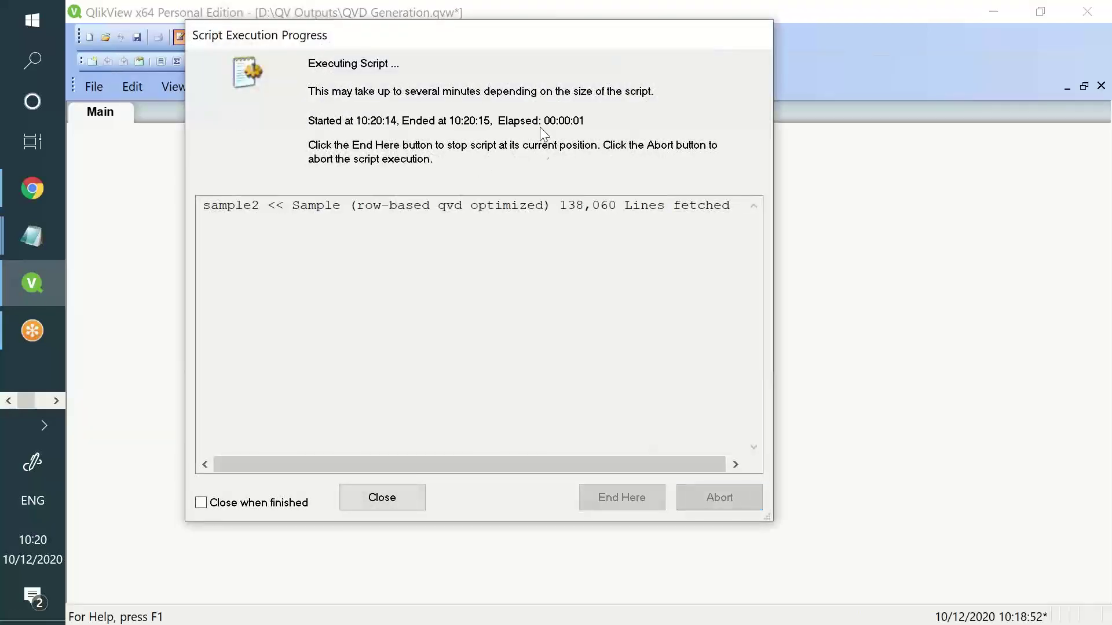
Examine the elapsed time and lines fetched in the execution progress, then close it and the sheet properties without adding fields
left_click(567, 207)
key("shift+End")
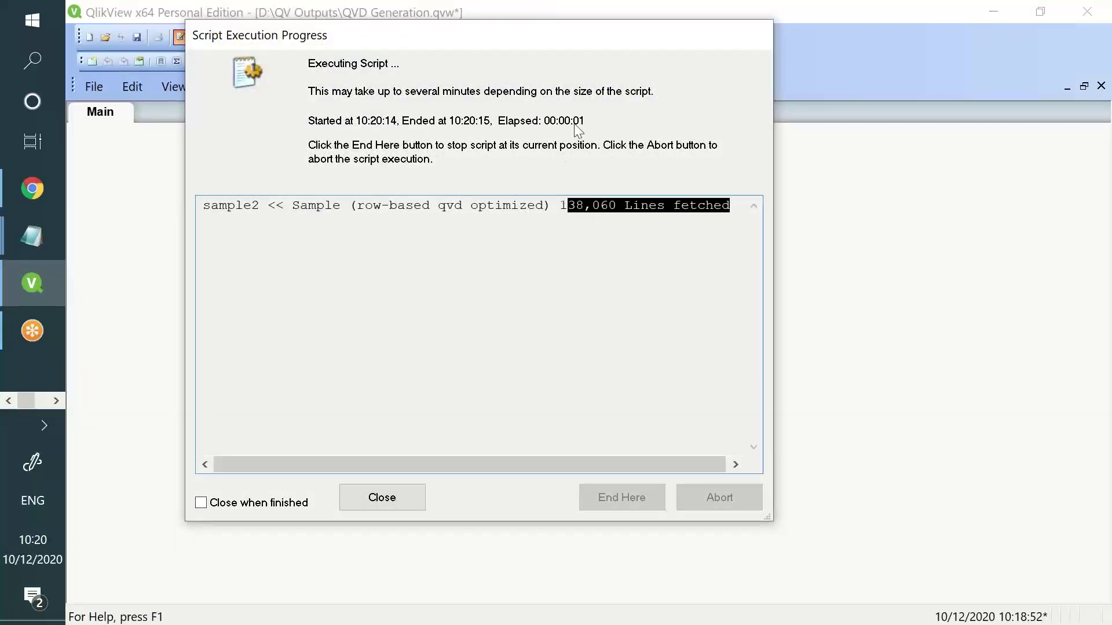
left_click(558, 214)
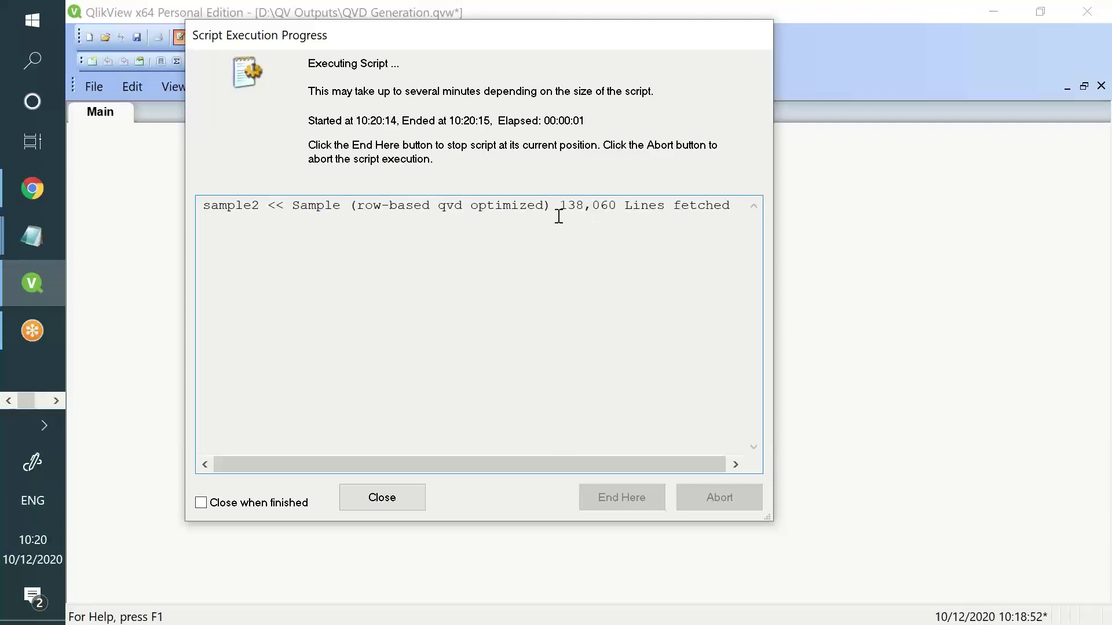
left_click(609, 206)
key("shift+End")
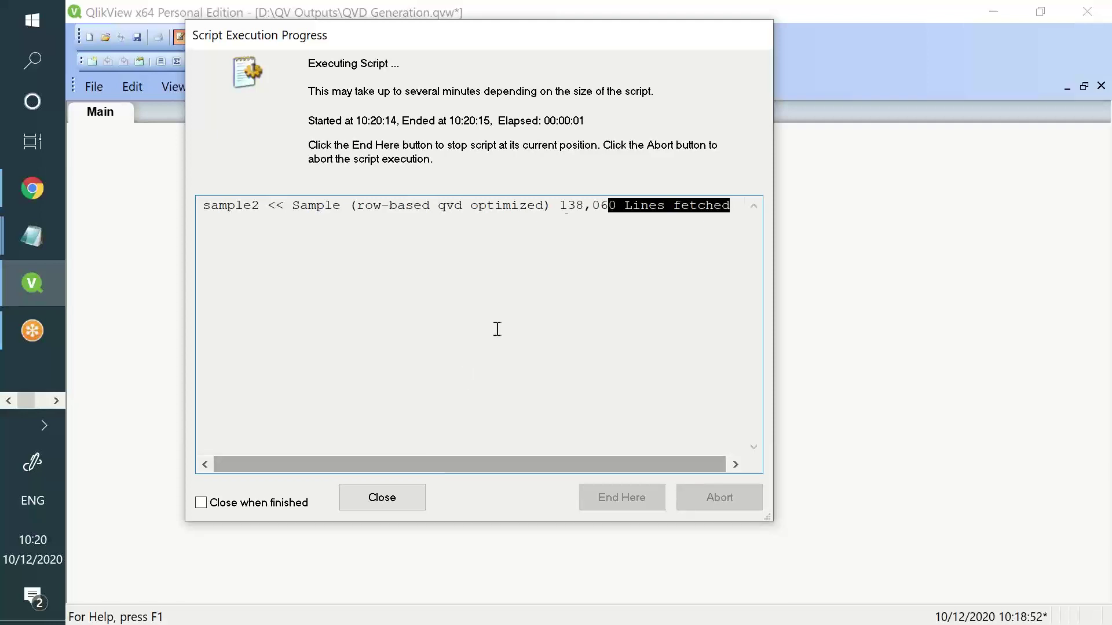
left_click_drag(550, 207, 657, 206)
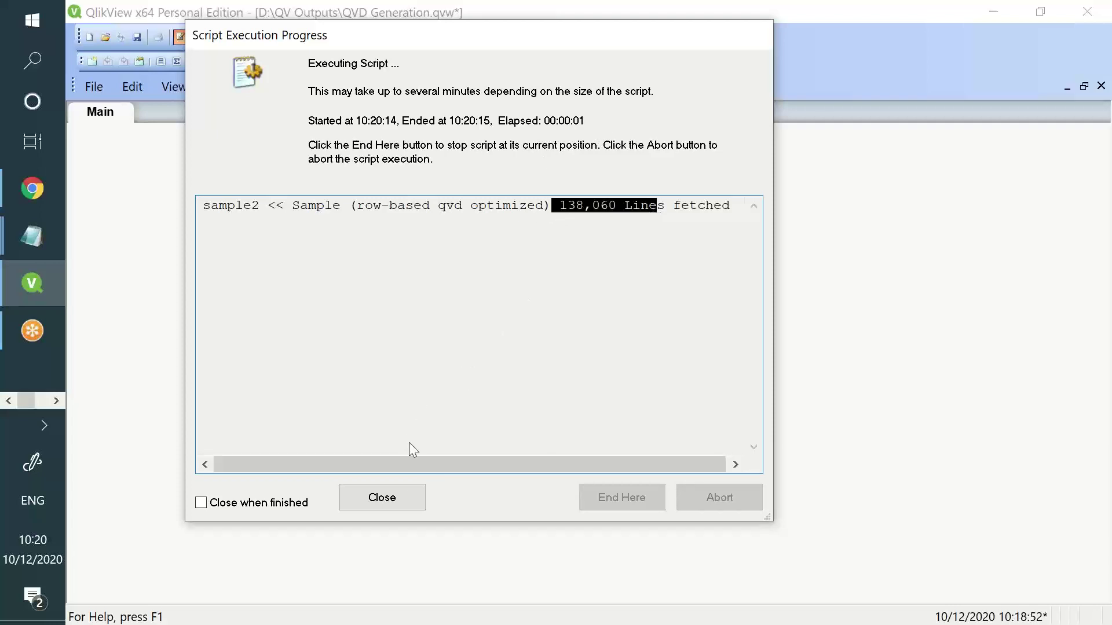
left_click(406, 496)
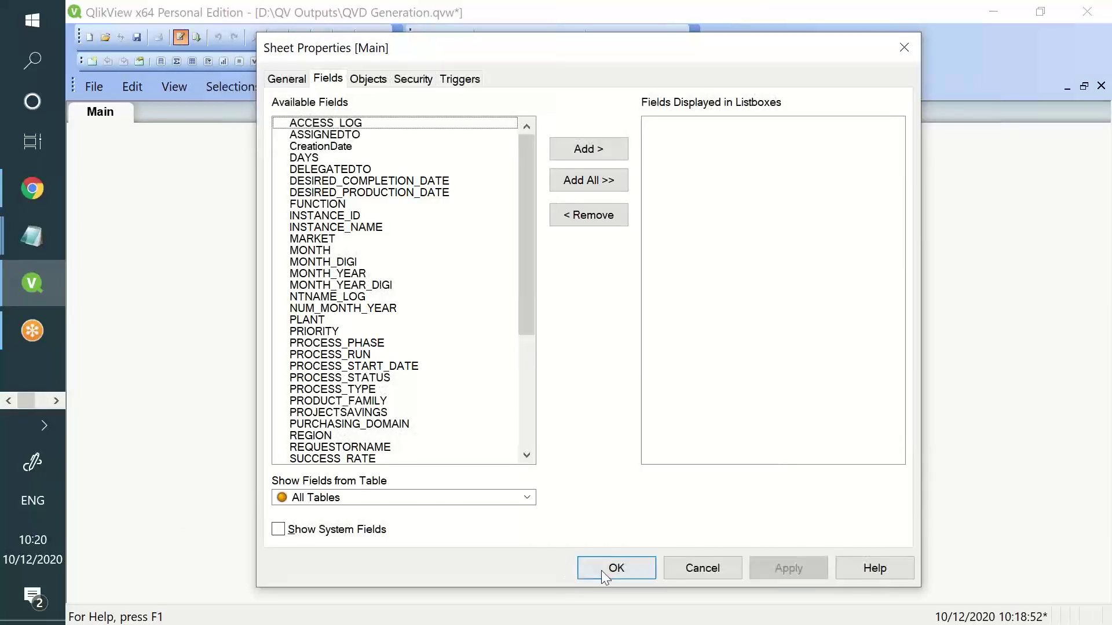
left_click(608, 569)
Open the Table Viewer, lengthen the sample2 table box to show more fields and move it higher in the view
left_click(666, 60)
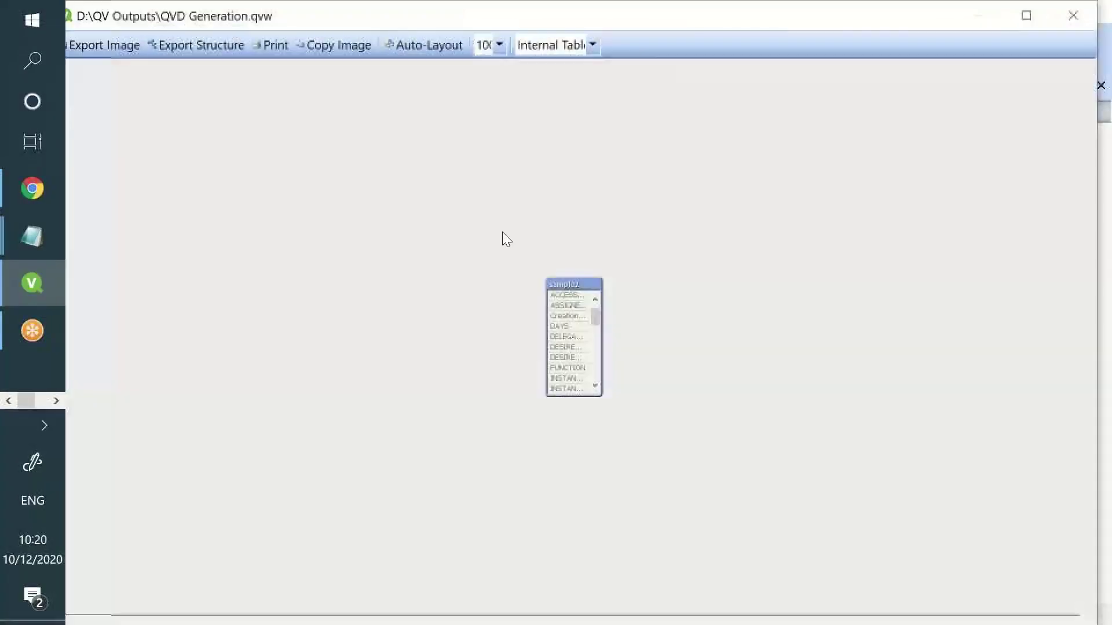
right_click(568, 291)
key("Escape")
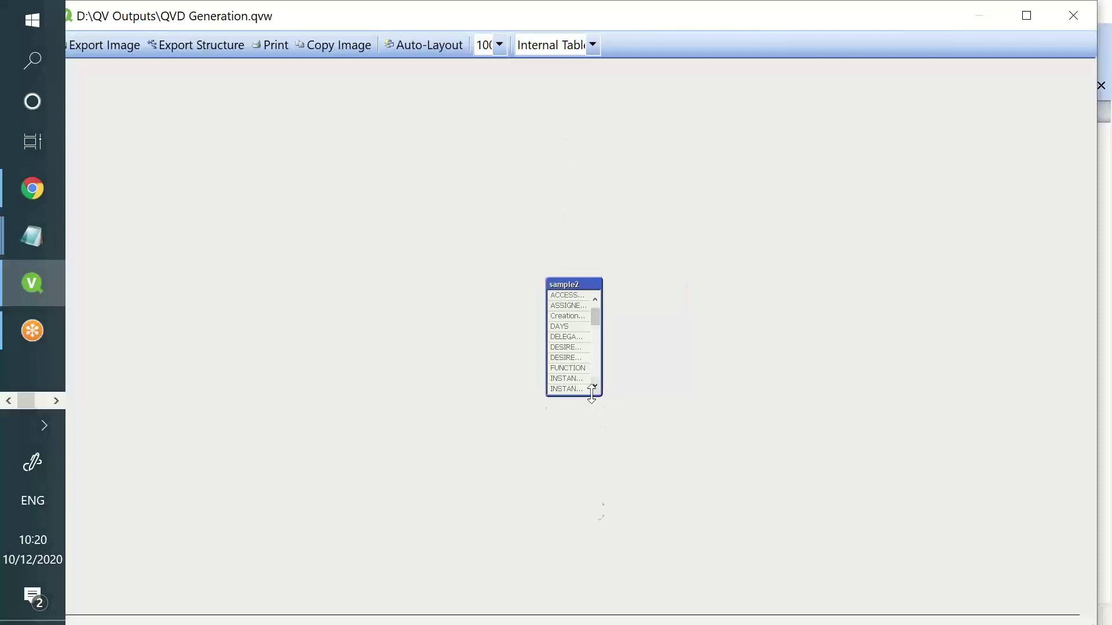
left_click_drag(591, 395, 591, 571)
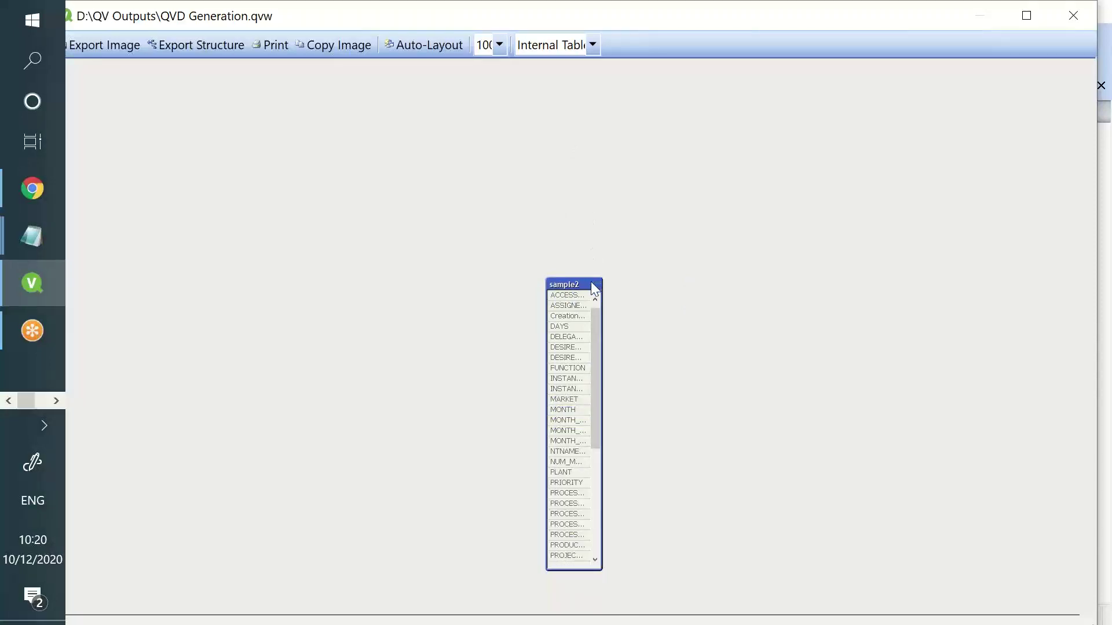
left_click_drag(593, 282, 593, 195)
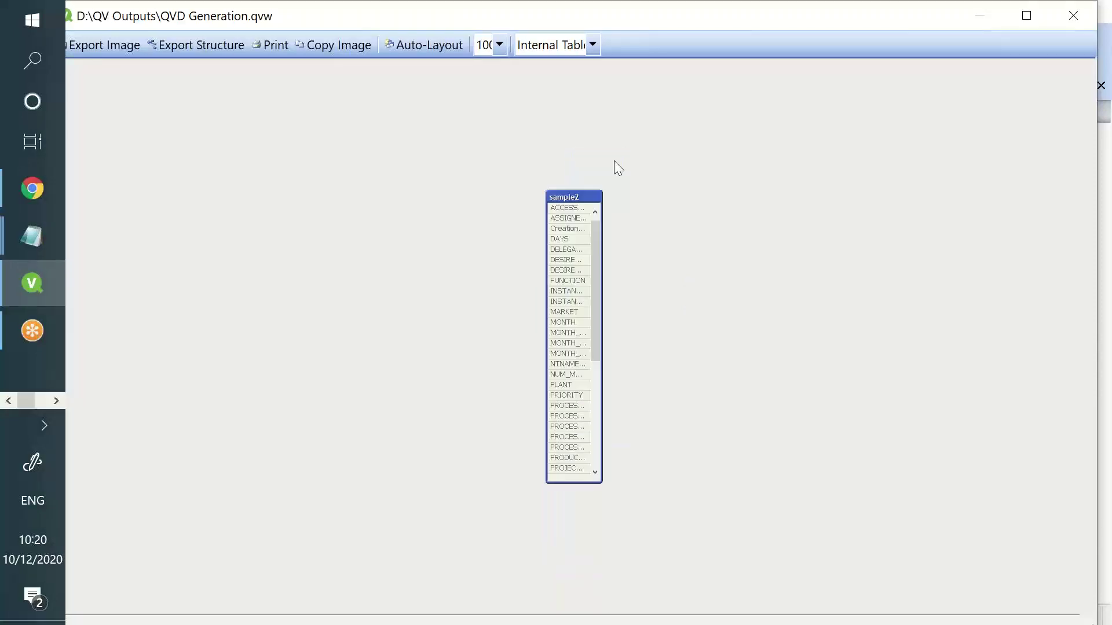
Preview the sample2 table's data across to the YEARMONTH column, then close the preview and the Table Viewer
right_click(592, 205)
left_click(605, 210)
left_click_drag(149, 446, 717, 427)
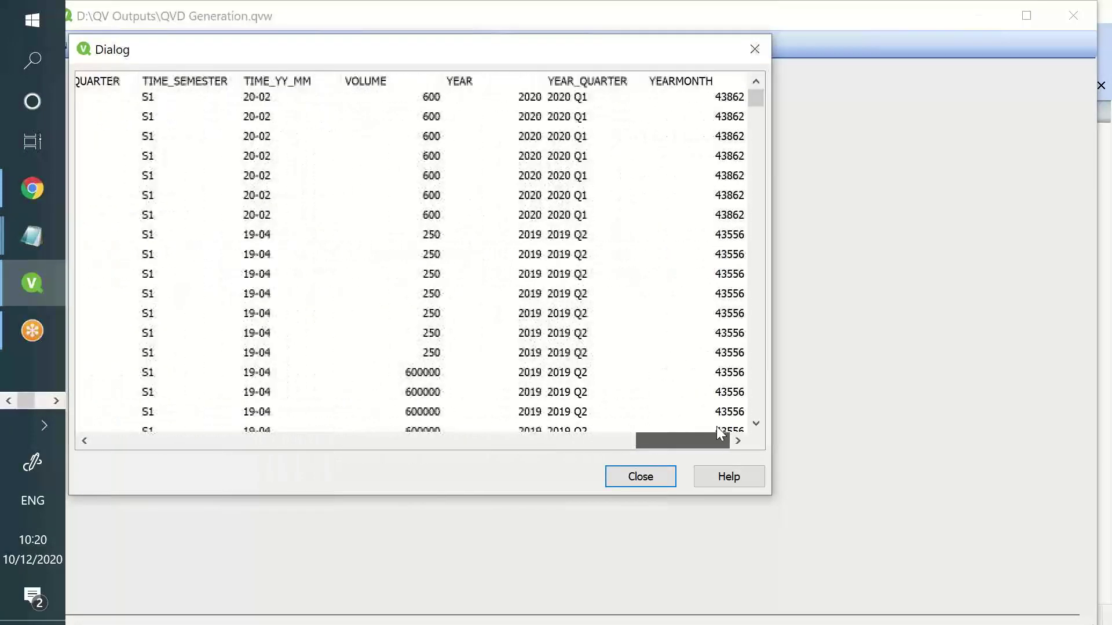
left_click(646, 480)
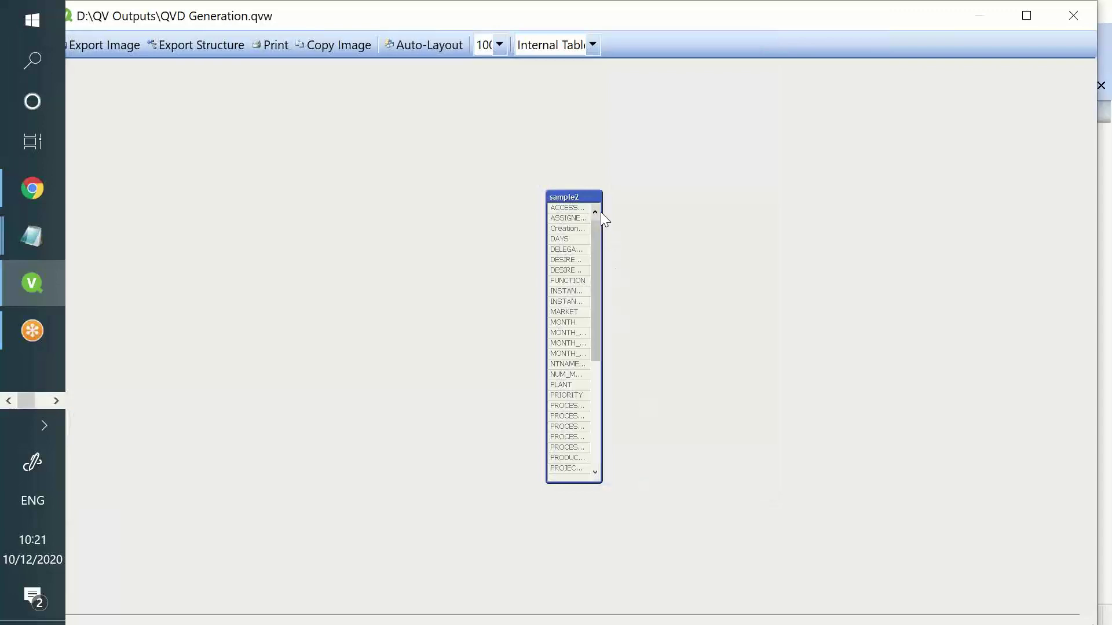
left_click(1073, 15)
Reopen the script editor and compare the commented-out Excel load on Main 2 with the Sample.qvd load on Main 3
left_click(183, 35)
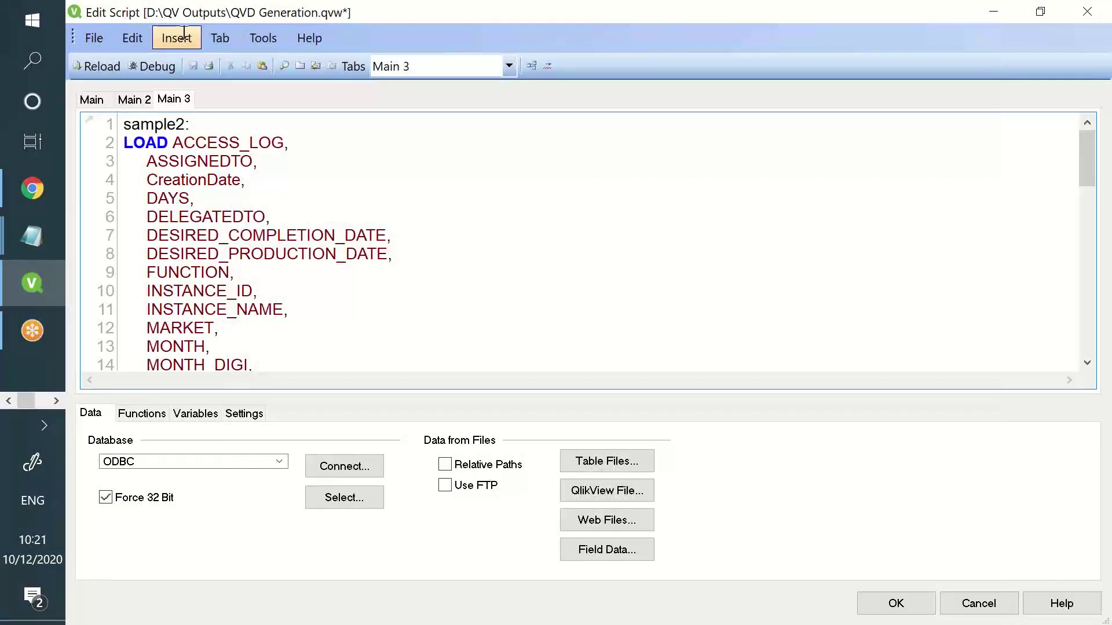
left_click(152, 100)
left_click_drag(193, 144, 319, 188)
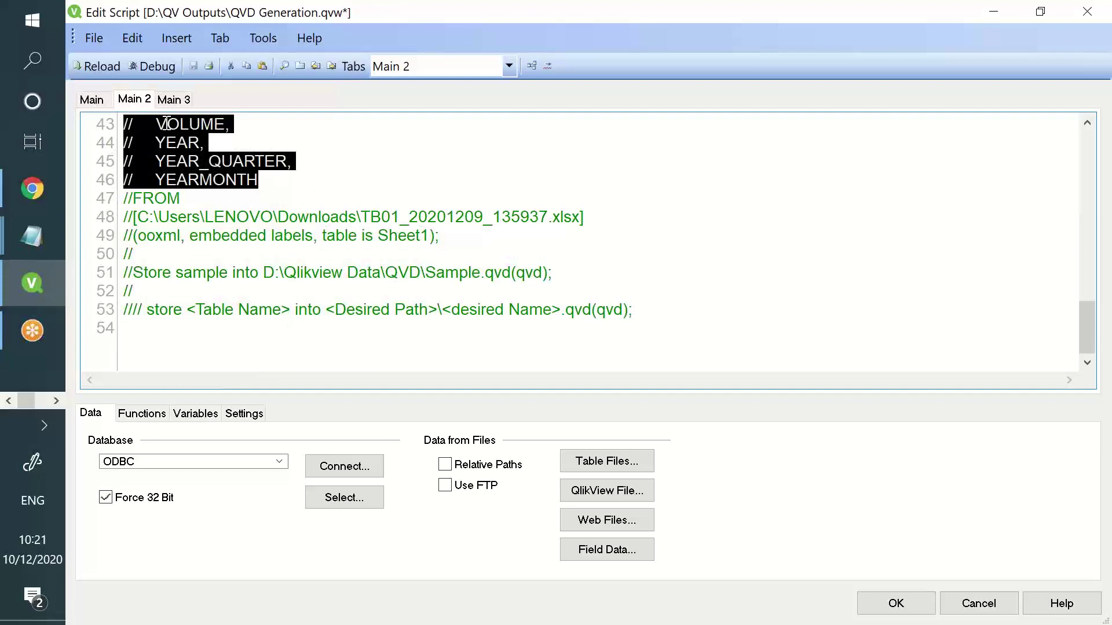
left_click(176, 103)
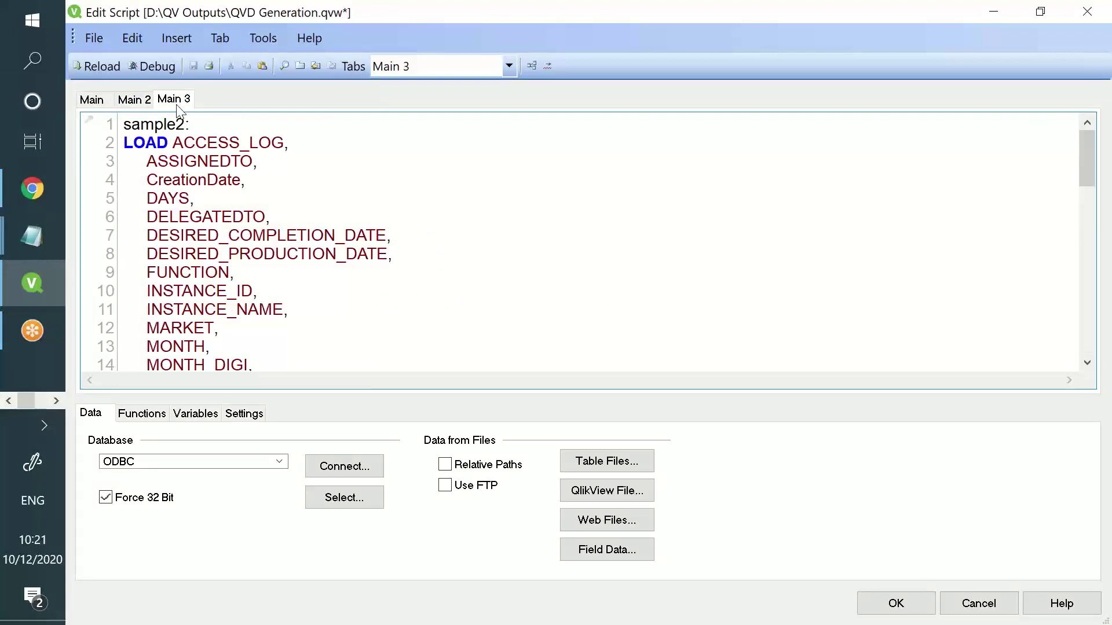
left_click_drag(180, 162, 294, 260)
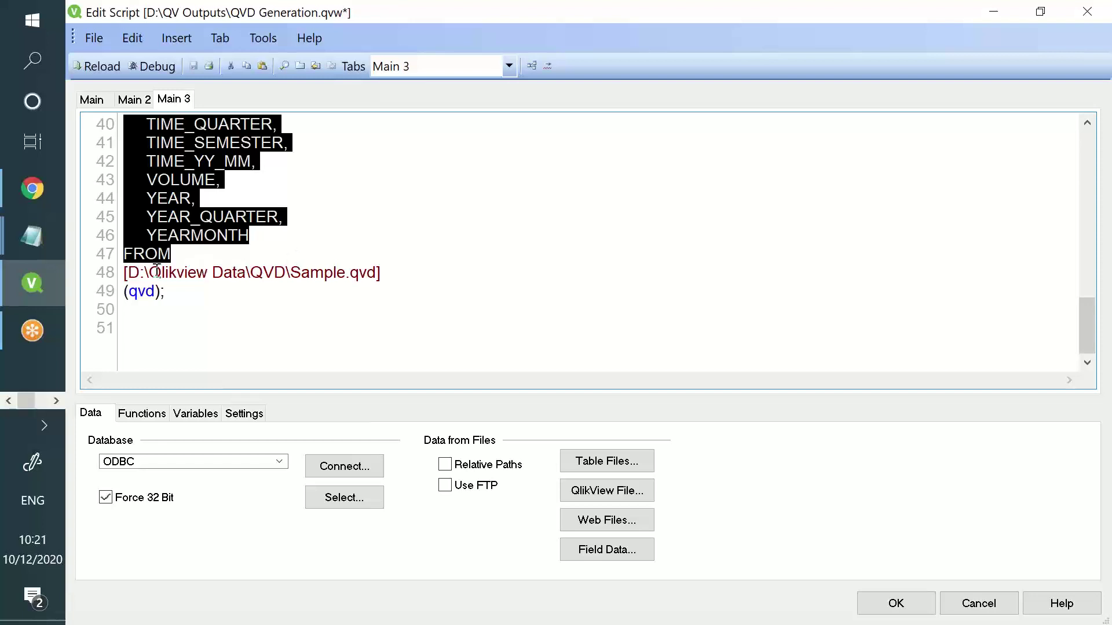
Switch to the Excel workbook Book1 and enter the heading "Three tier architecture" in cell C2, above the ETL notes
left_click(26, 402)
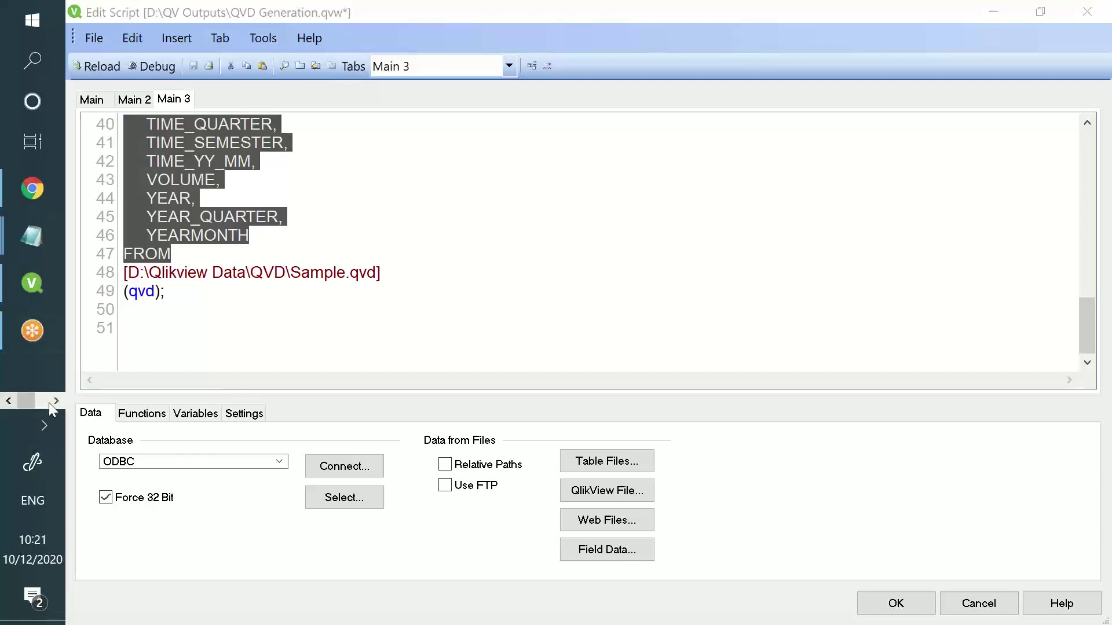
left_click(49, 402)
left_click(29, 193)
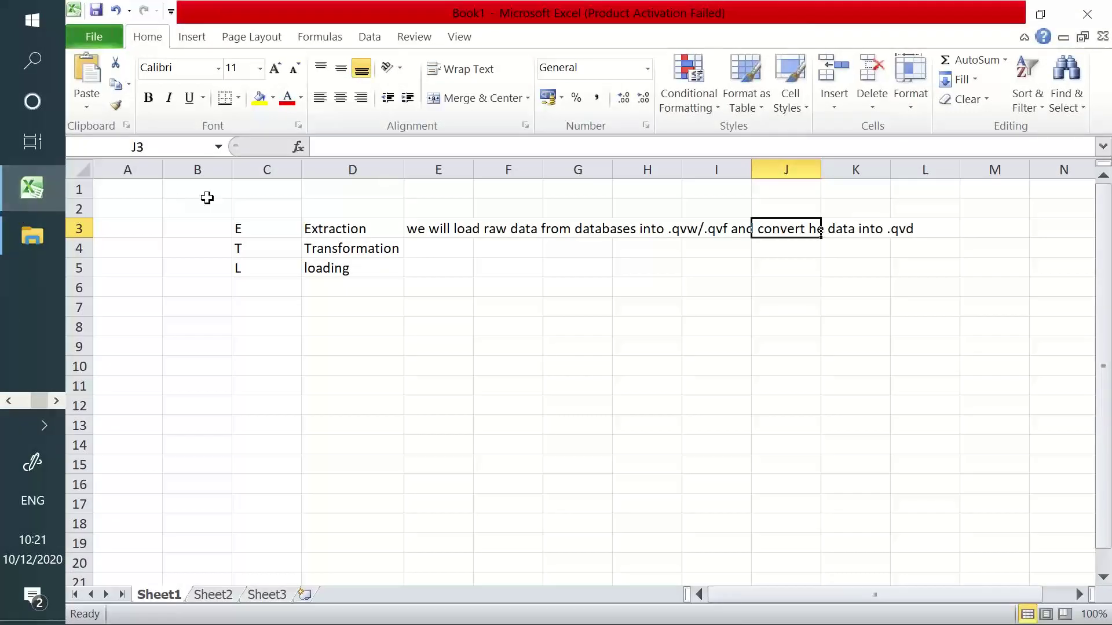
left_click(275, 209)
type("The")
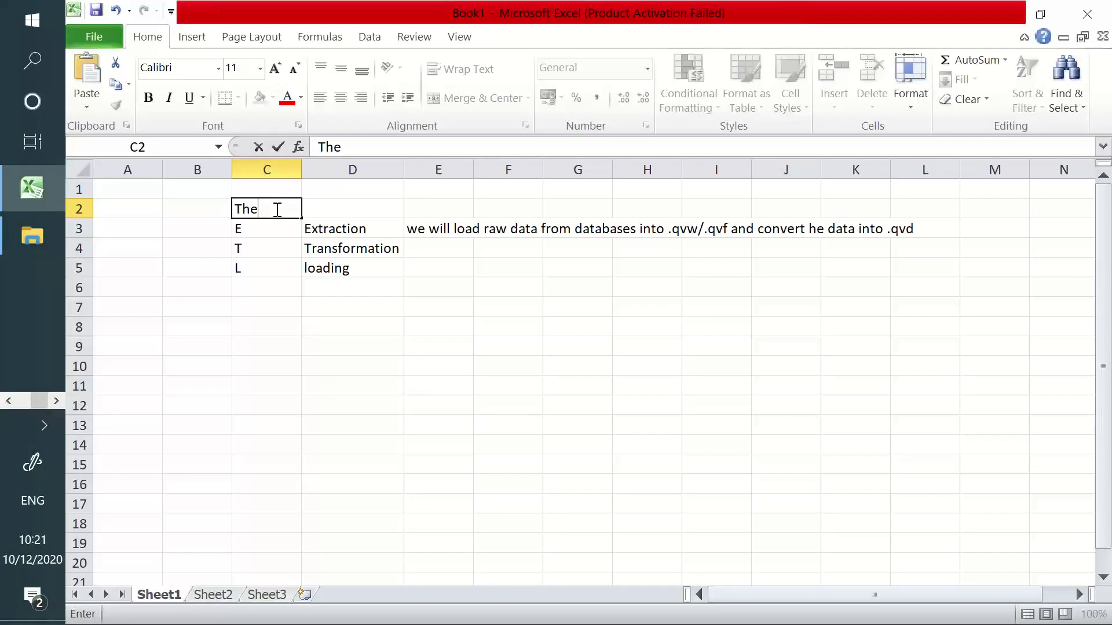
key("BackSpace")
type("ree tier arch")
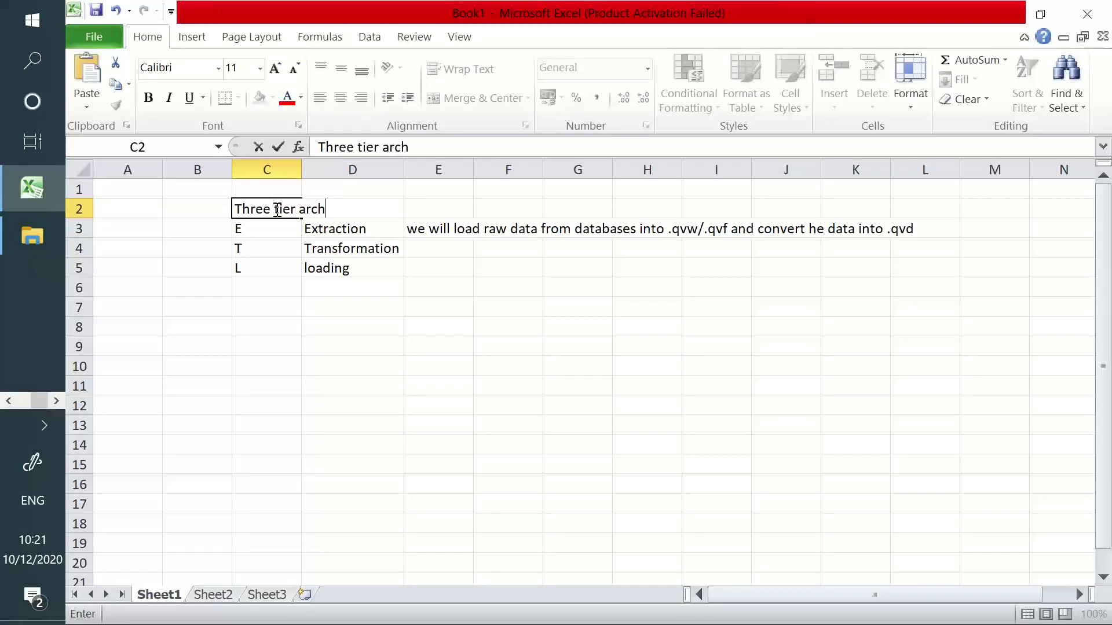
type("itecture")
key("Return")
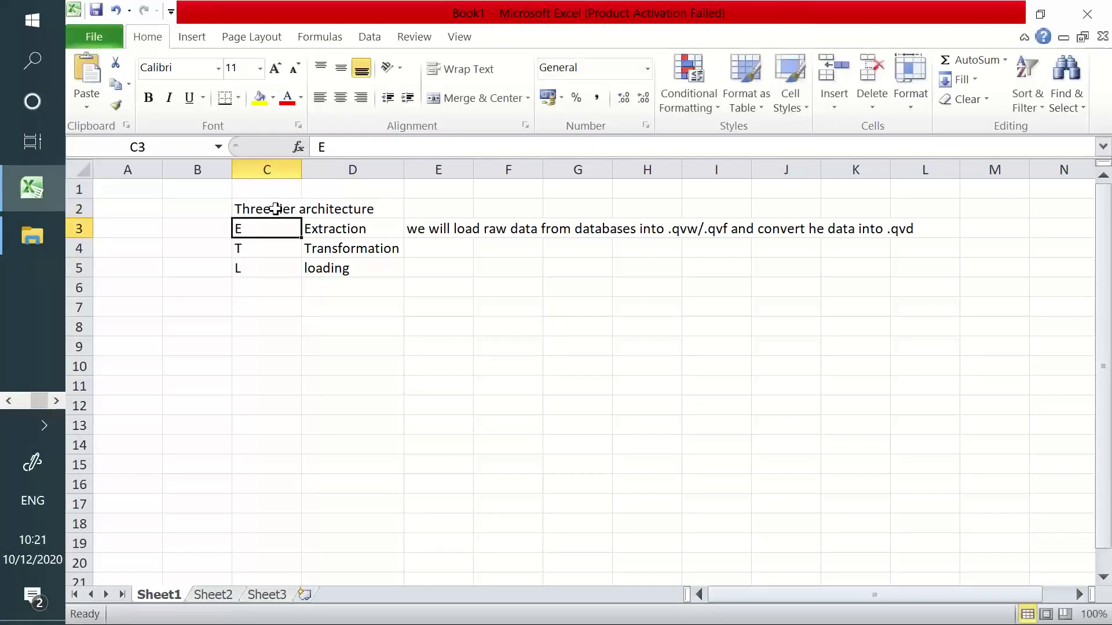
left_click(181, 231)
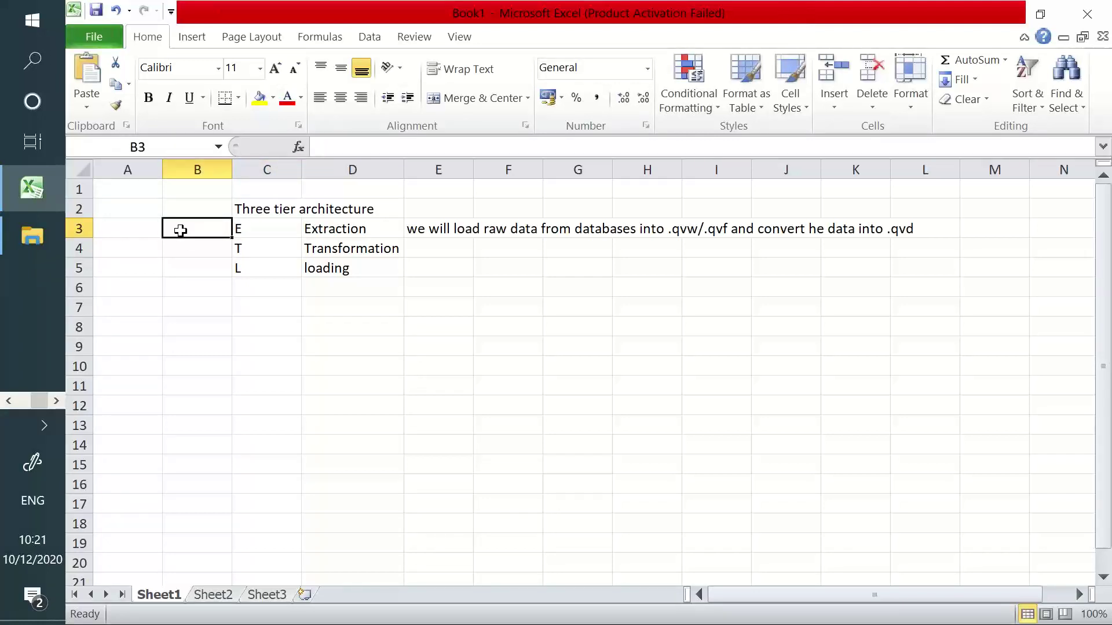
Number the E, T and L rows 1, 2 and 3 in cells B3 to B5
type("1")
key("Return")
type("2")
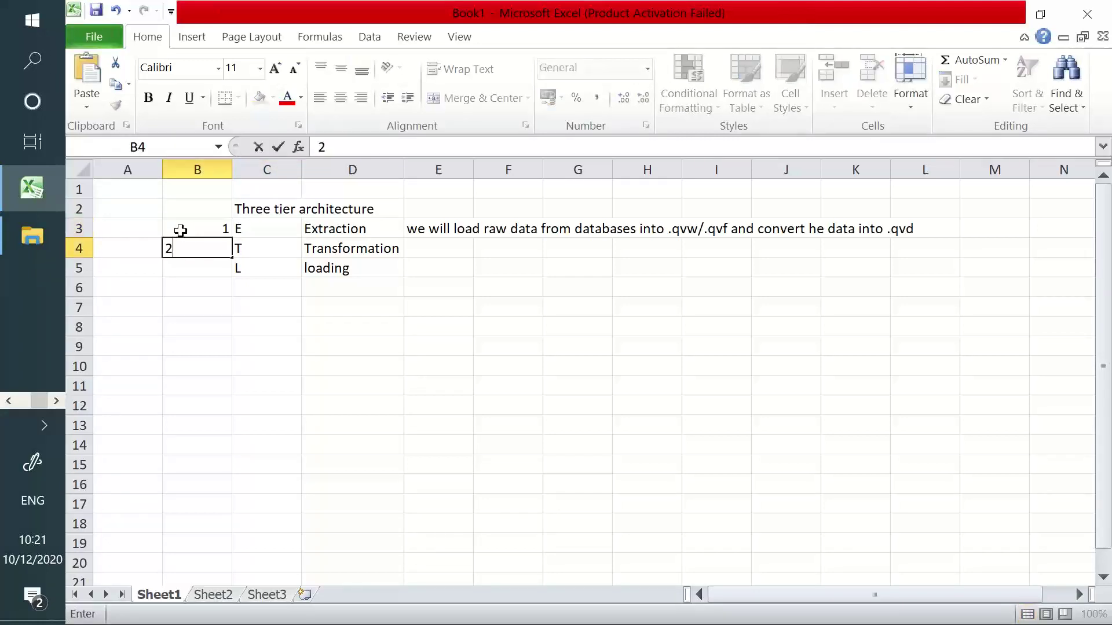
key("Return")
type("3")
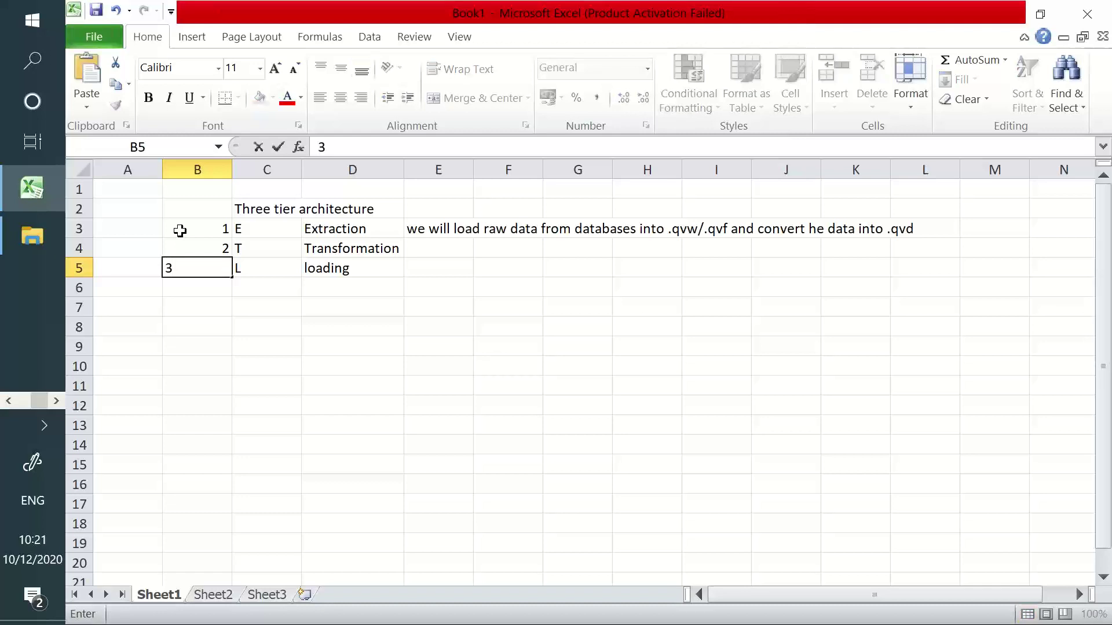
key("Return")
Highlight the Extraction entry in row 3 and its description of loading raw database data and converting it into .qvd
left_click(289, 228)
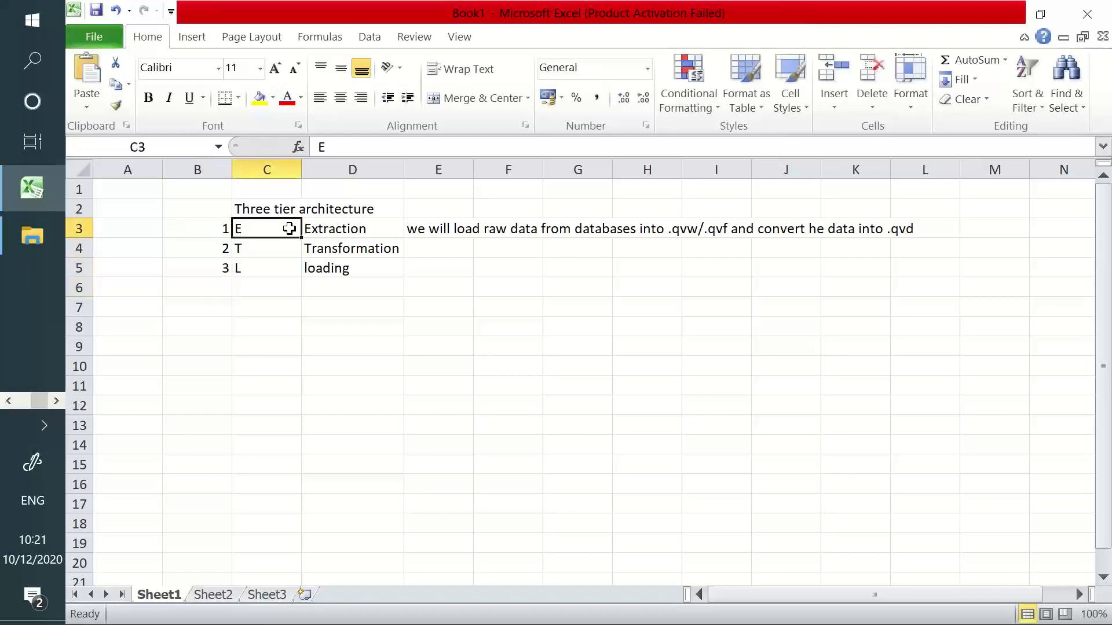
left_click_drag(289, 229, 354, 219)
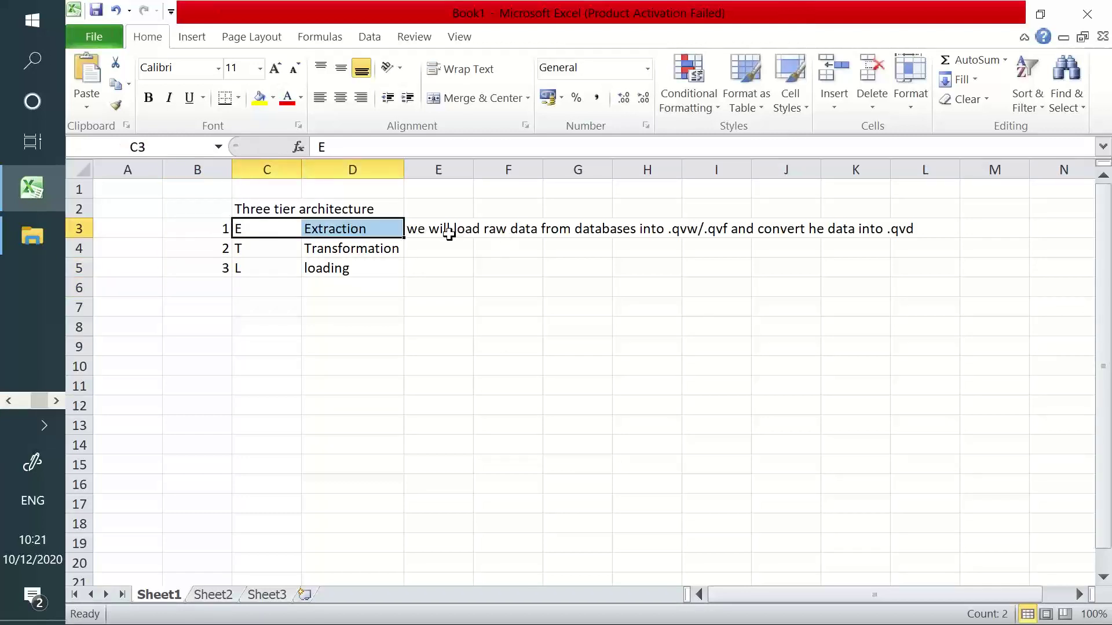
left_click_drag(429, 228, 808, 221)
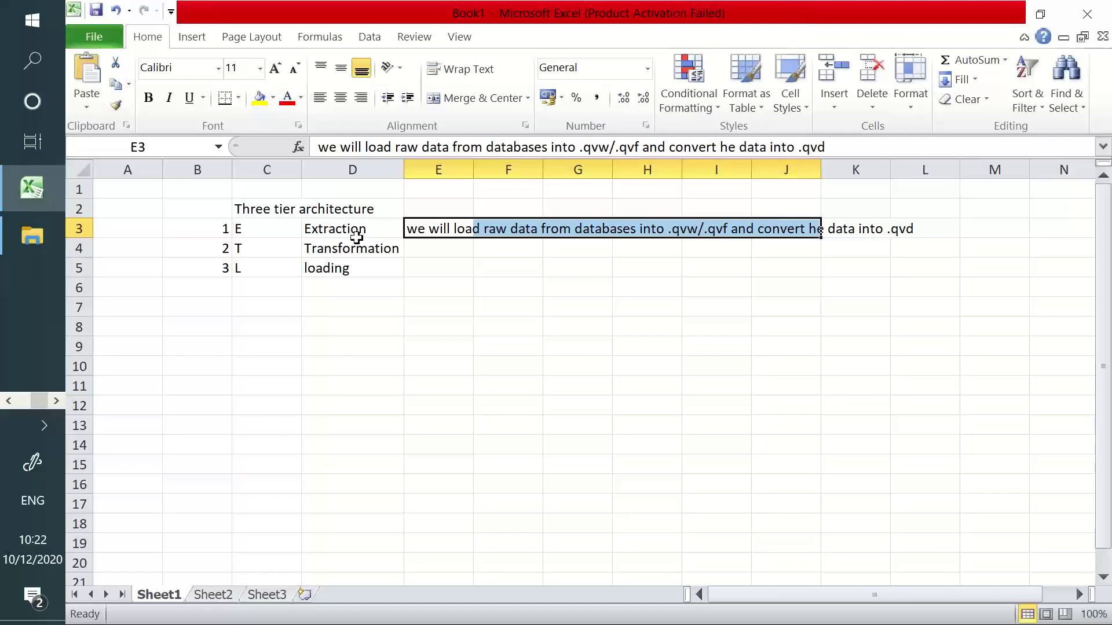
left_click_drag(358, 233, 863, 229)
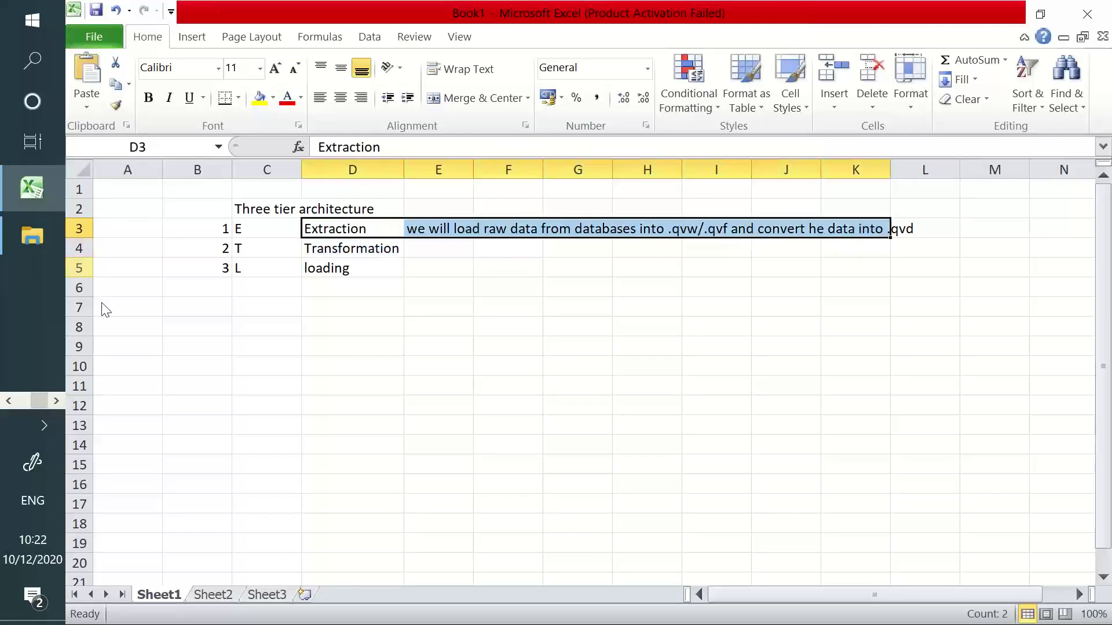
Switch back to the QlikView script editor for QVD Generation.qvw
left_click(7, 401)
left_click(32, 283)
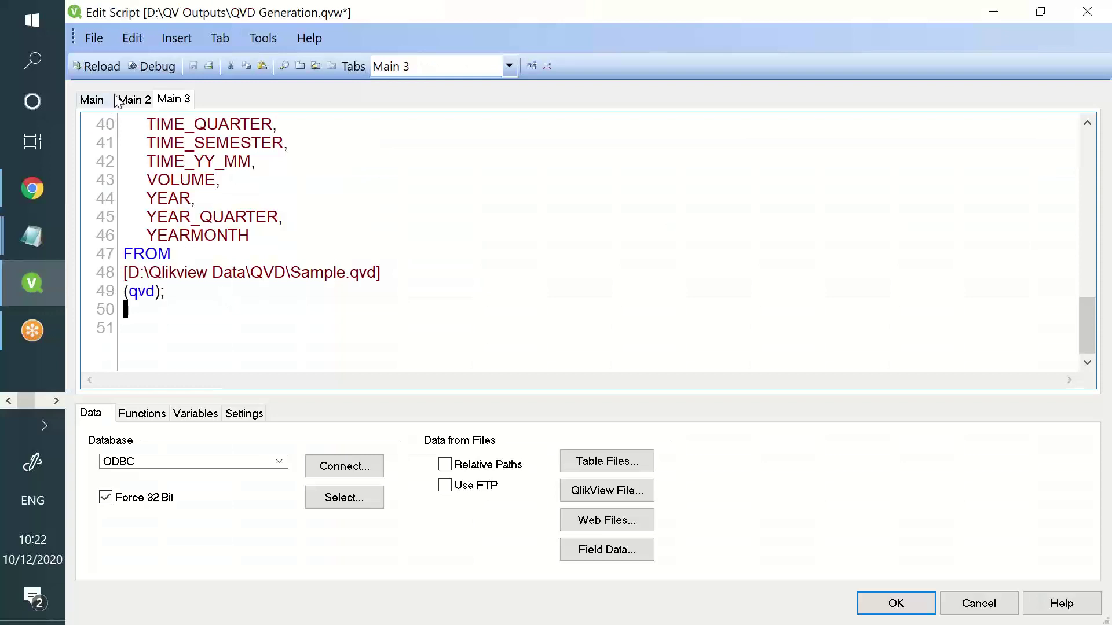
Uncomment the selected sample load and Store statements in the Main 2 script section
left_click(135, 100)
scroll(382, 307, "up", 10)
scroll(383, 313, "down", 7)
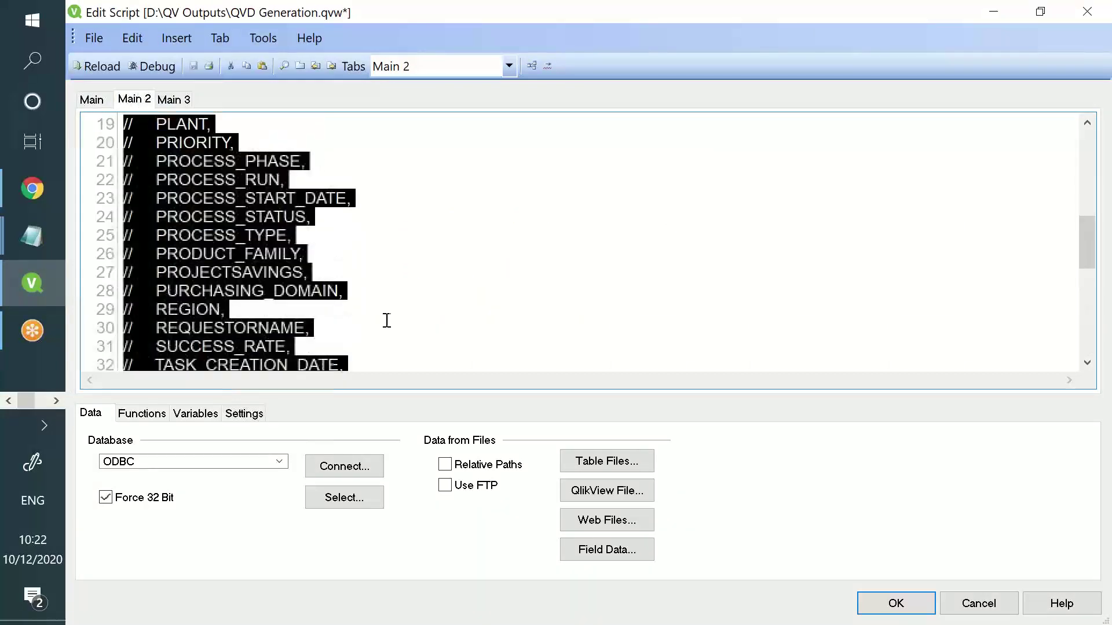
scroll(375, 305, "up", 11)
right_click(218, 228)
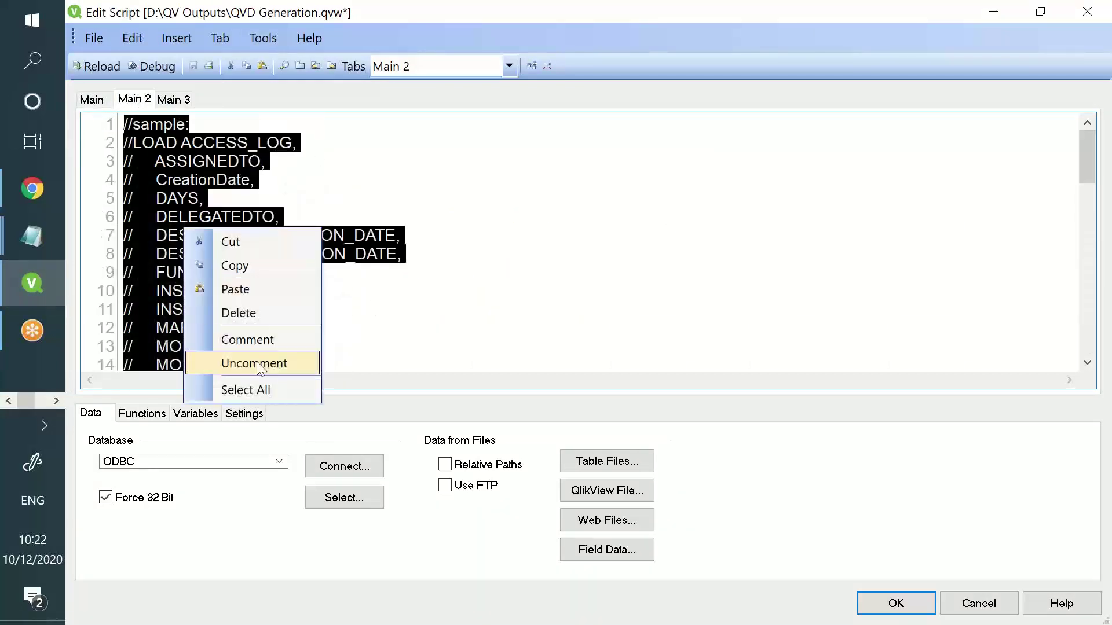
left_click(259, 364)
scroll(260, 348, "down", 14)
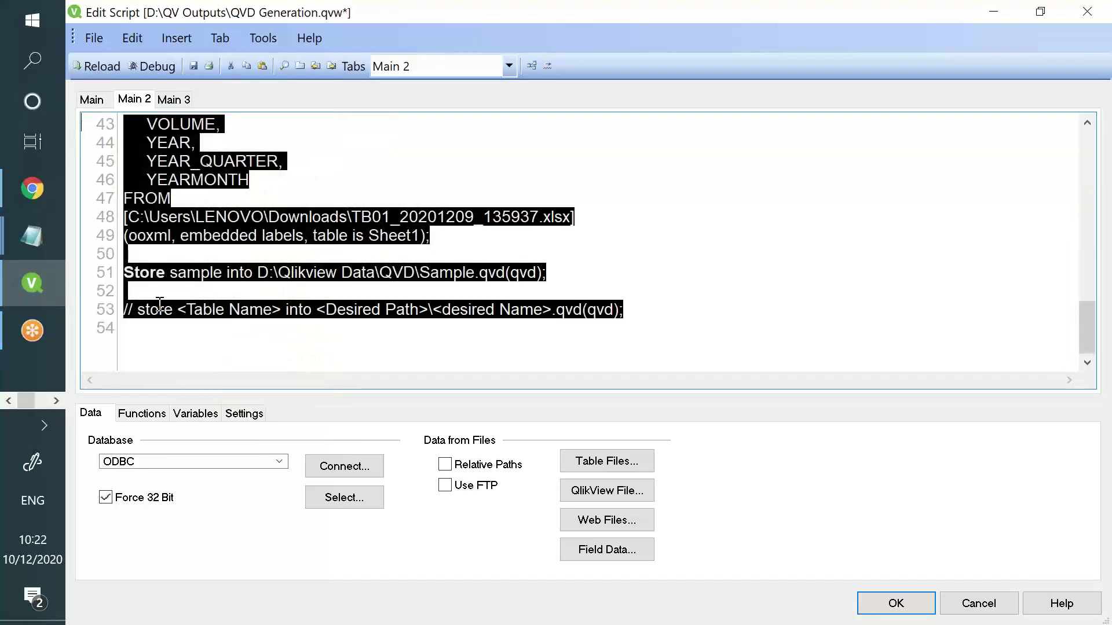
left_click(198, 268)
left_click_drag(429, 236, 109, 52)
scroll(305, 207, "down", 14)
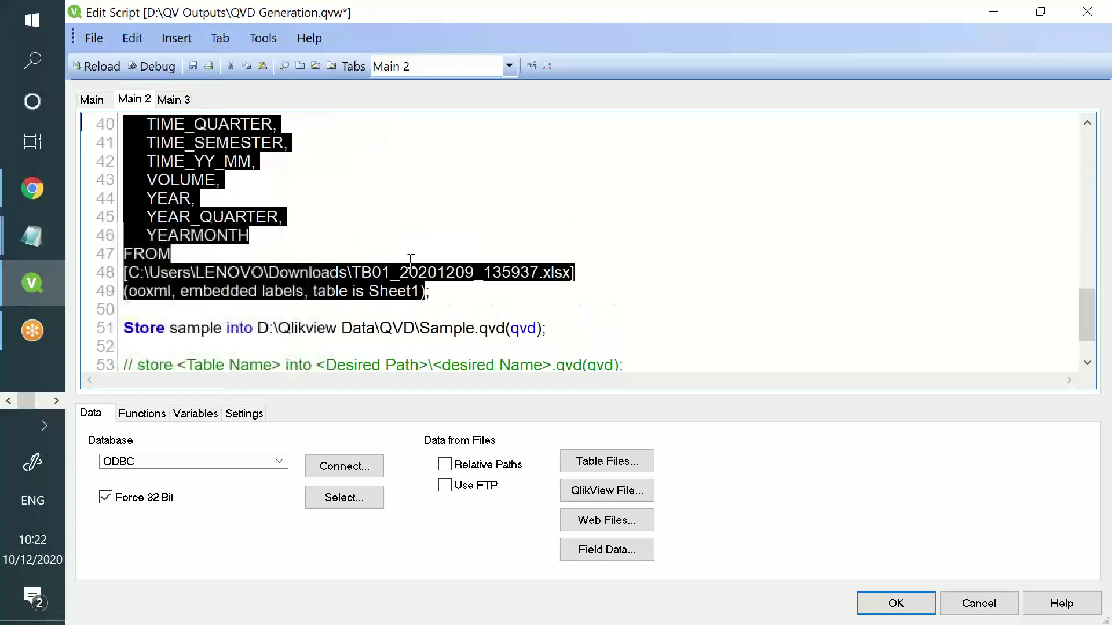
left_click_drag(547, 272, 127, 274)
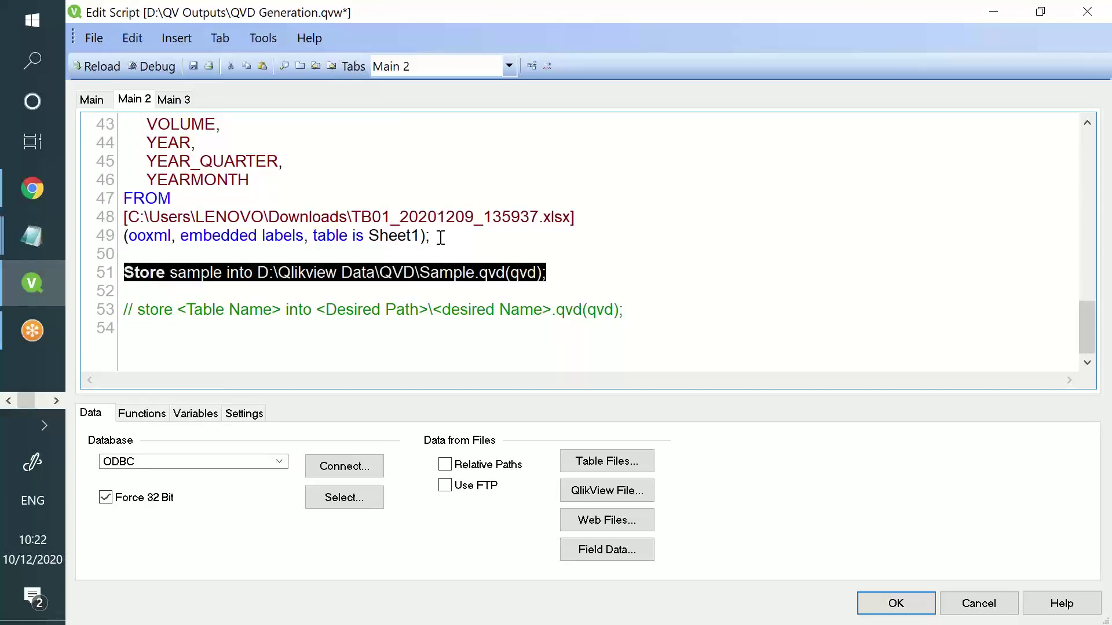
left_click_drag(429, 235, 233, 132)
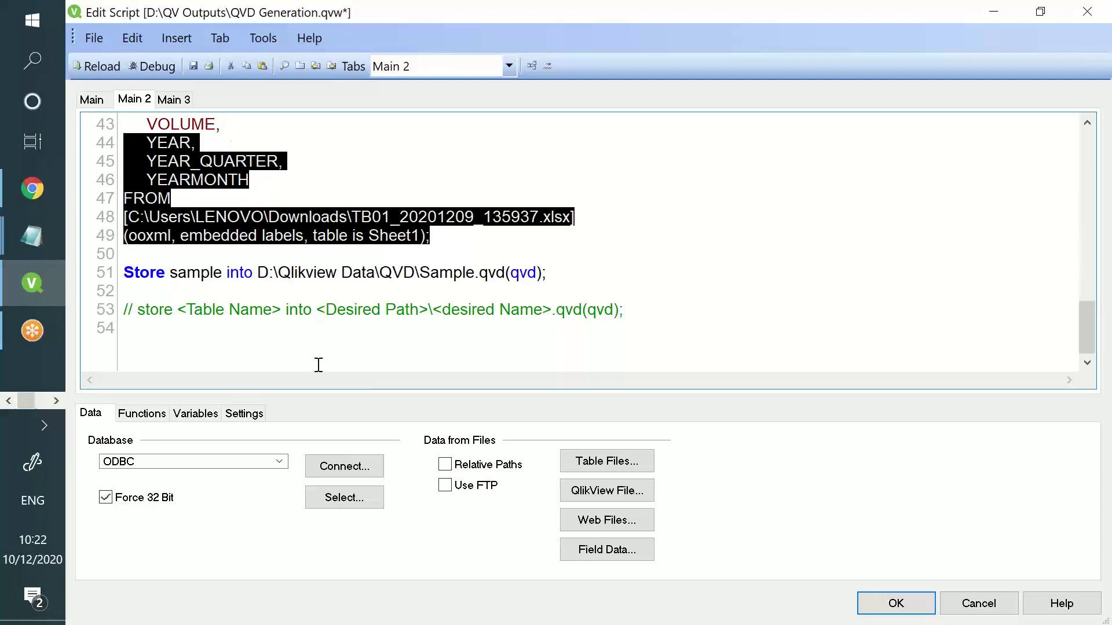
Add the statement "drop Table sample;" at the end of the Main 2 script, below the commented Store syntax line
left_click(321, 347)
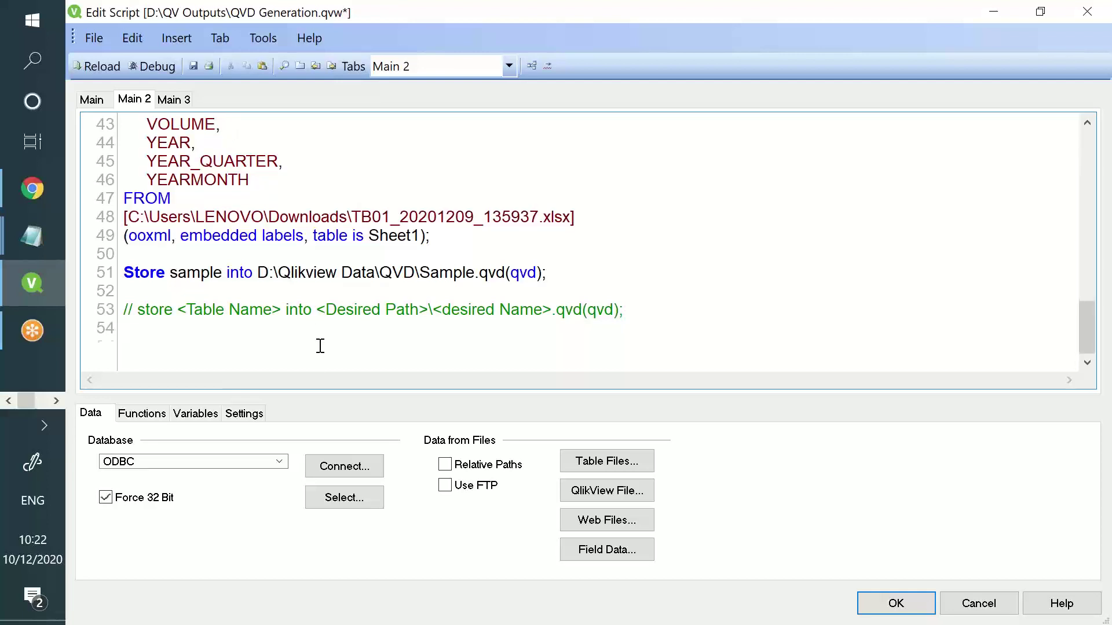
type("drop Table sa,ple")
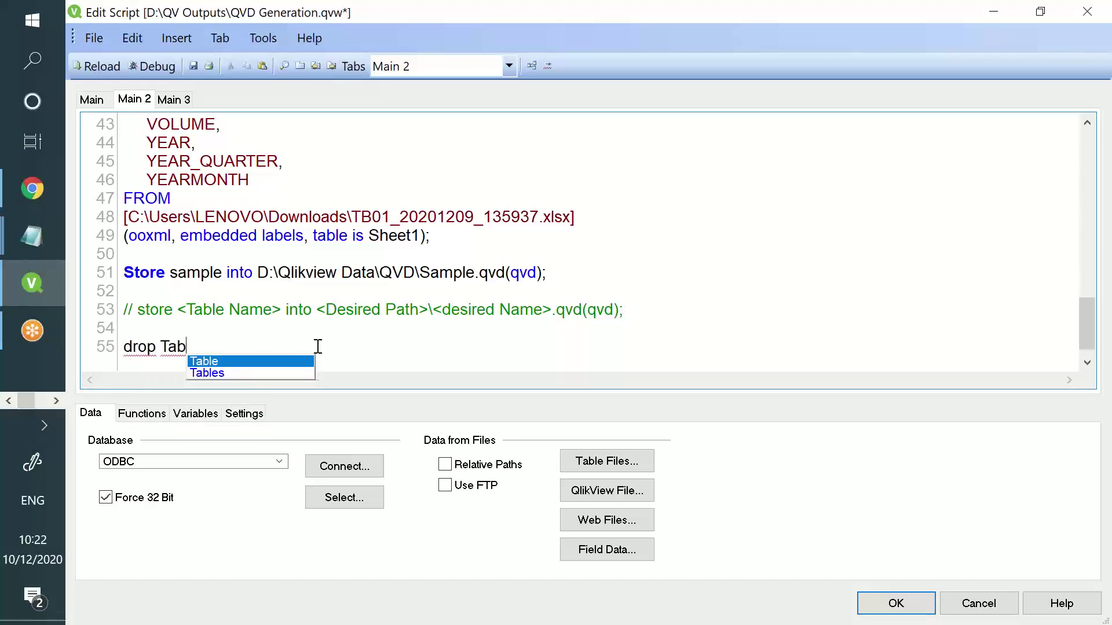
key("BackSpace")
key("BackSpace")
key("BackSpace")
key("BackSpace")
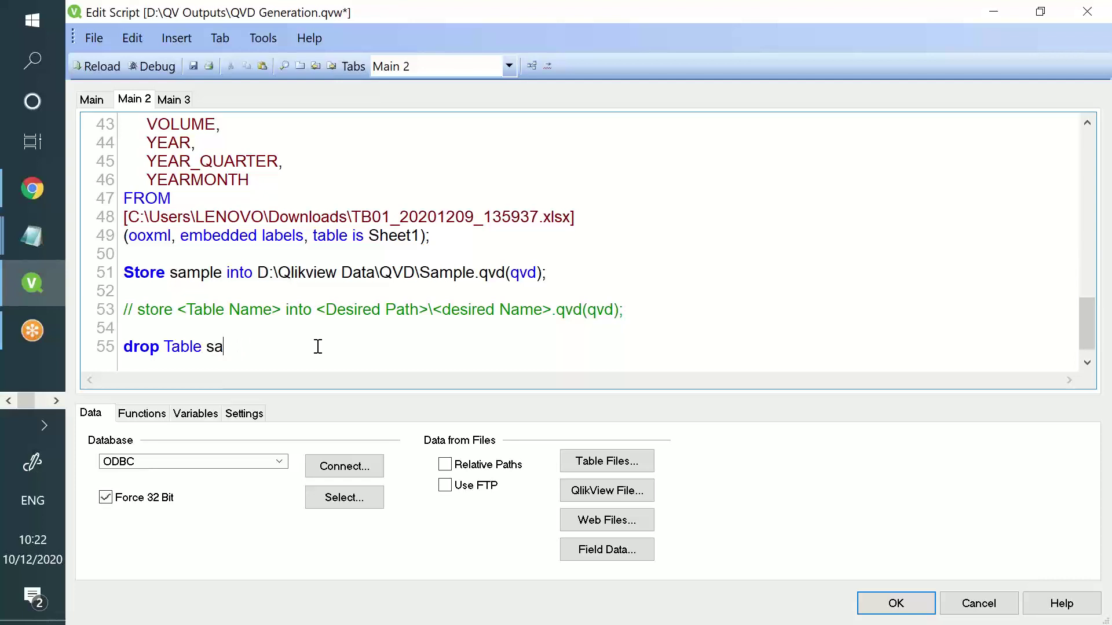
type("mple;")
Review the sample load and Store statements in Main 2 and the sample2 load from Sample.qvd in Main 3
left_click_drag(565, 271, 124, 270)
double_click(197, 276)
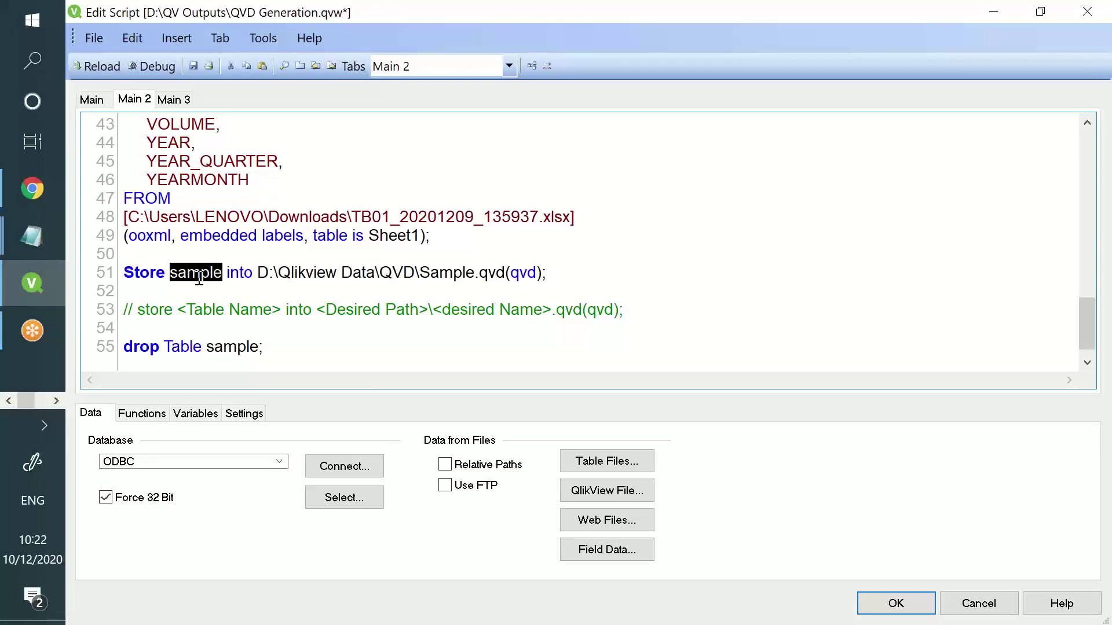
left_click_drag(439, 272, 541, 272)
left_click_drag(327, 353, 290, 329)
left_click_drag(494, 241, 99, 86)
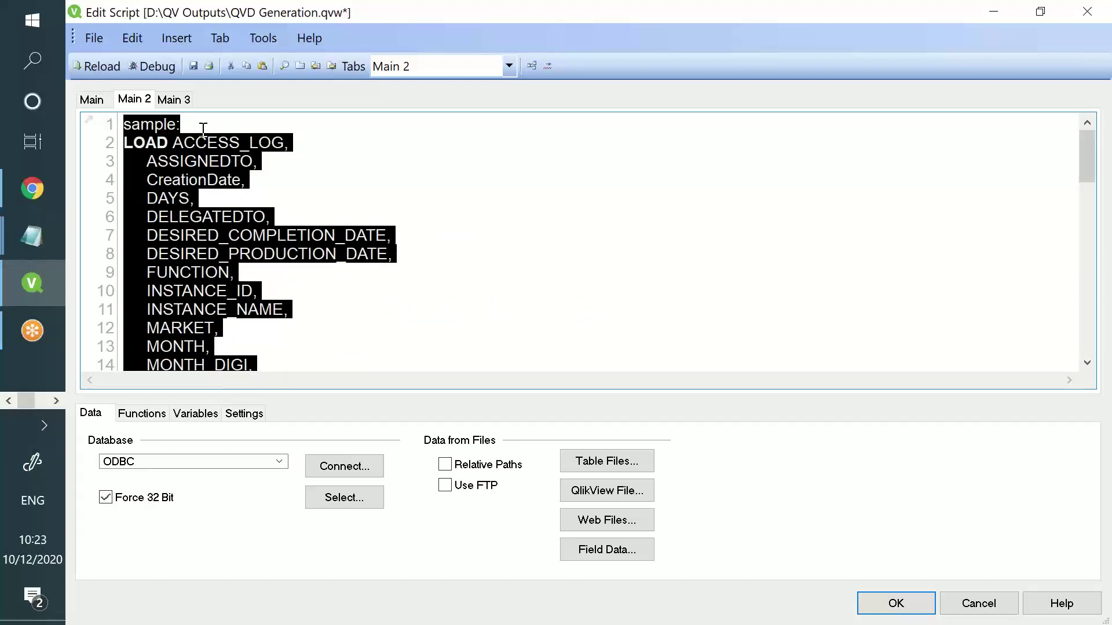
scroll(232, 203, "down", 14)
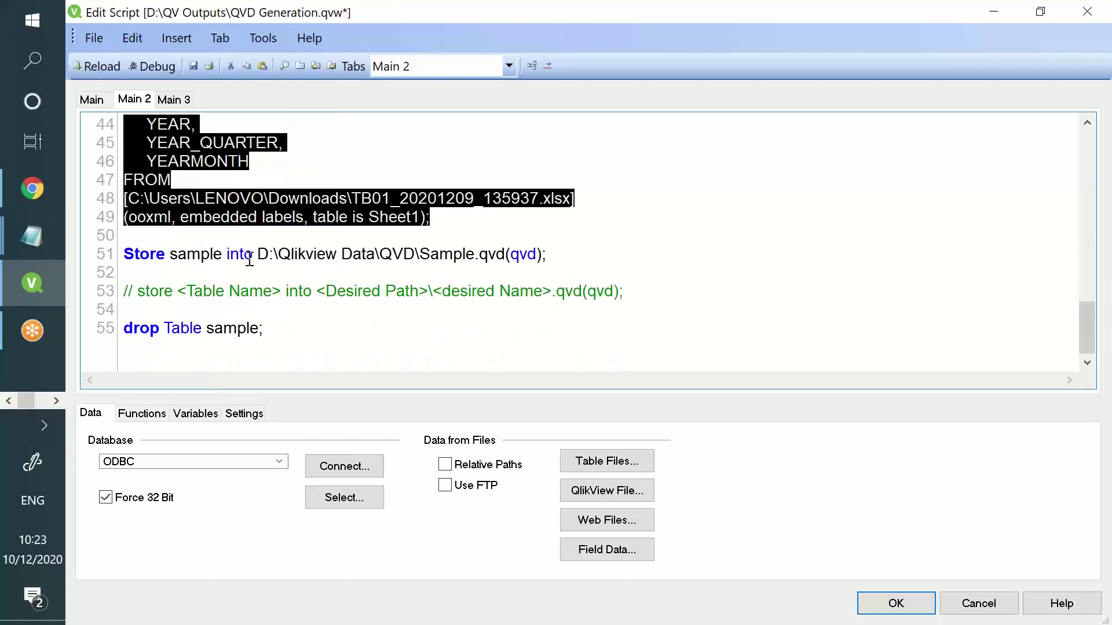
double_click(195, 255)
double_click(435, 255)
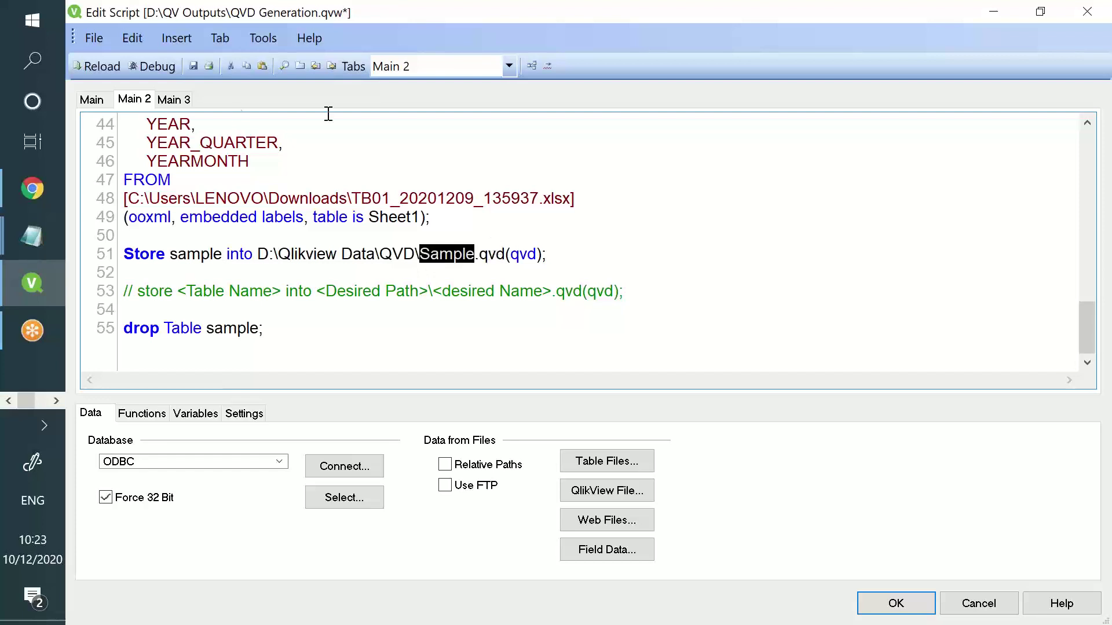
left_click(186, 101)
left_click(236, 300)
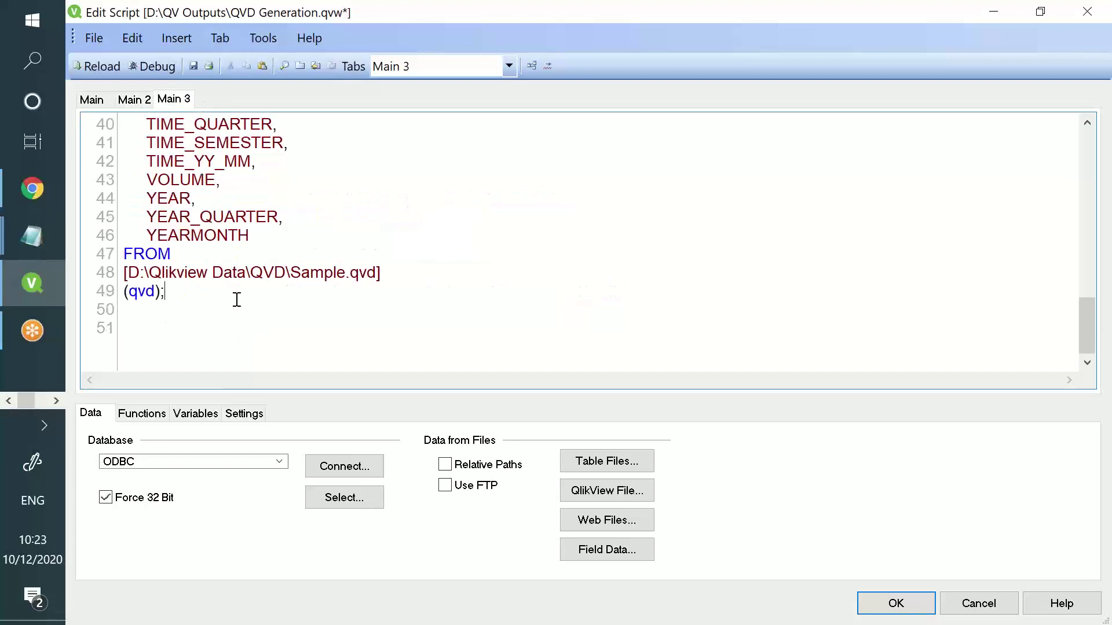
left_click_drag(237, 299, 155, 174)
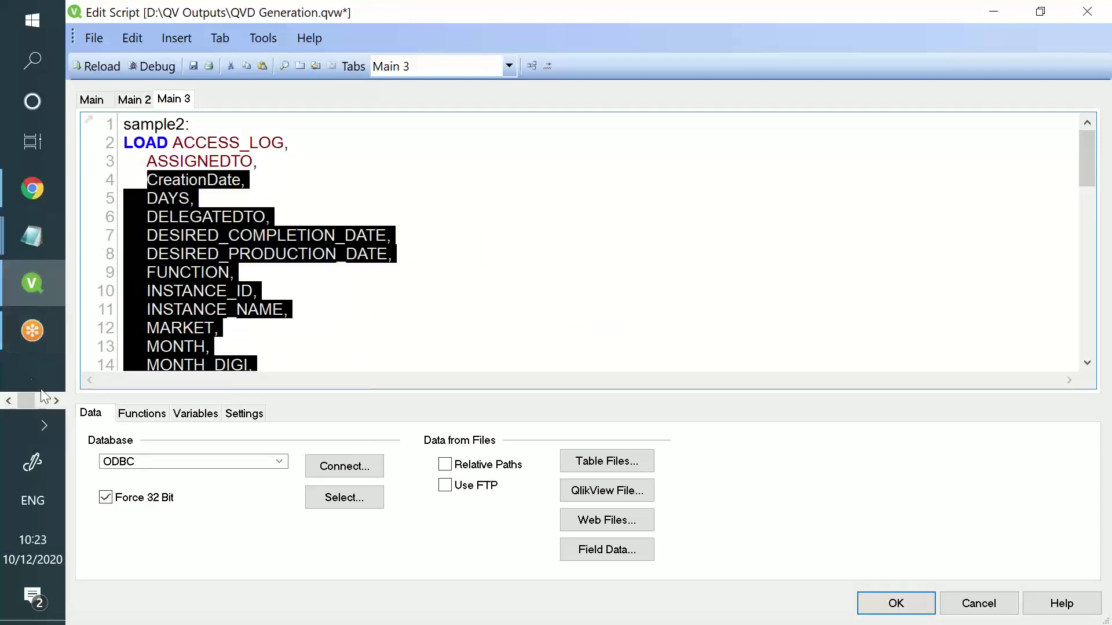
Switch to Excel and enter "We will take a new qvw/qvf file and then we will transform the data and create a datamodel" in E4
left_click(56, 401)
left_click(50, 223)
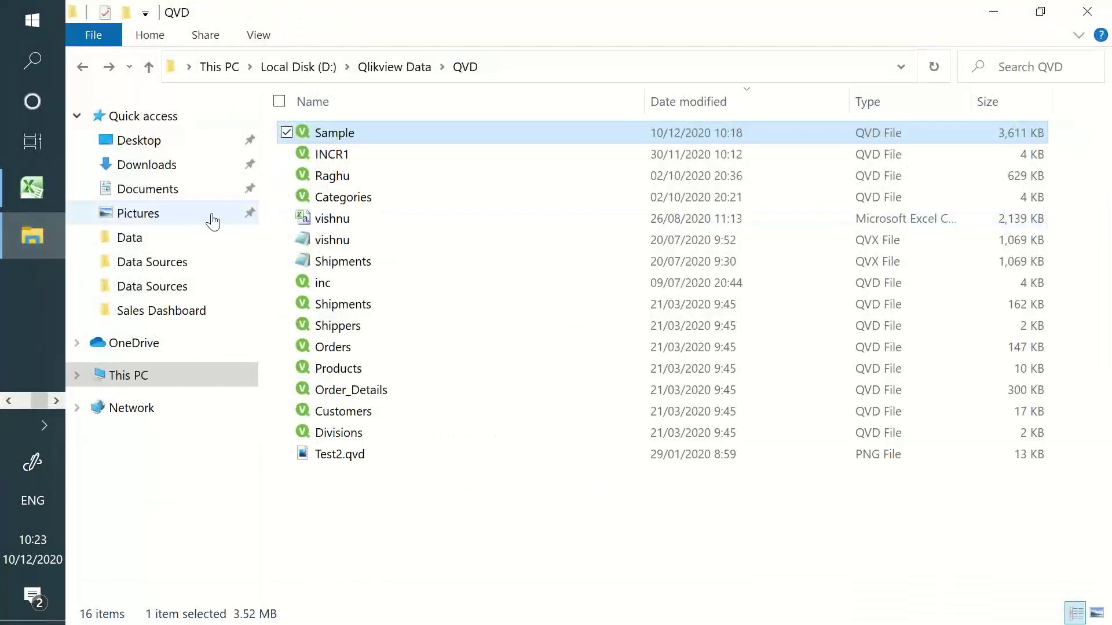
left_click(38, 184)
left_click(347, 250)
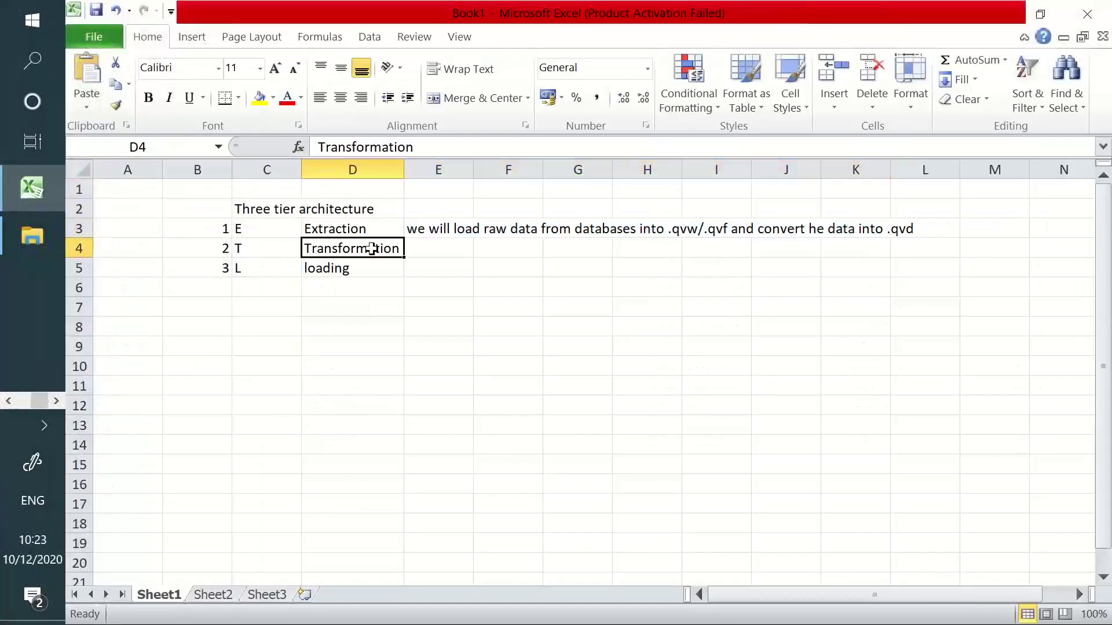
key("Tab")
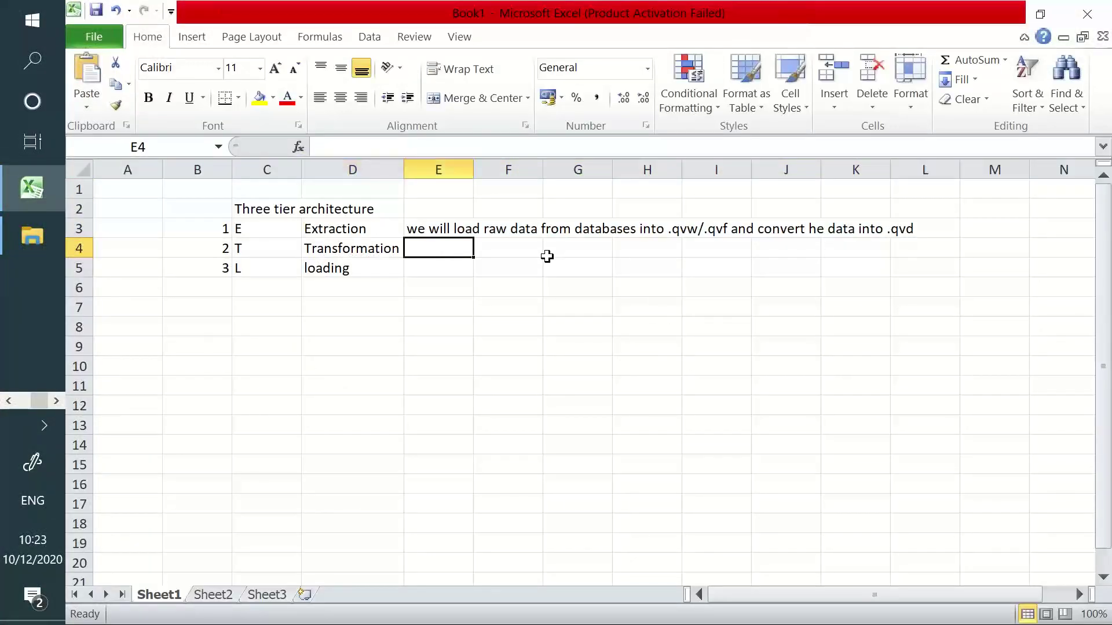
type("We will ta")
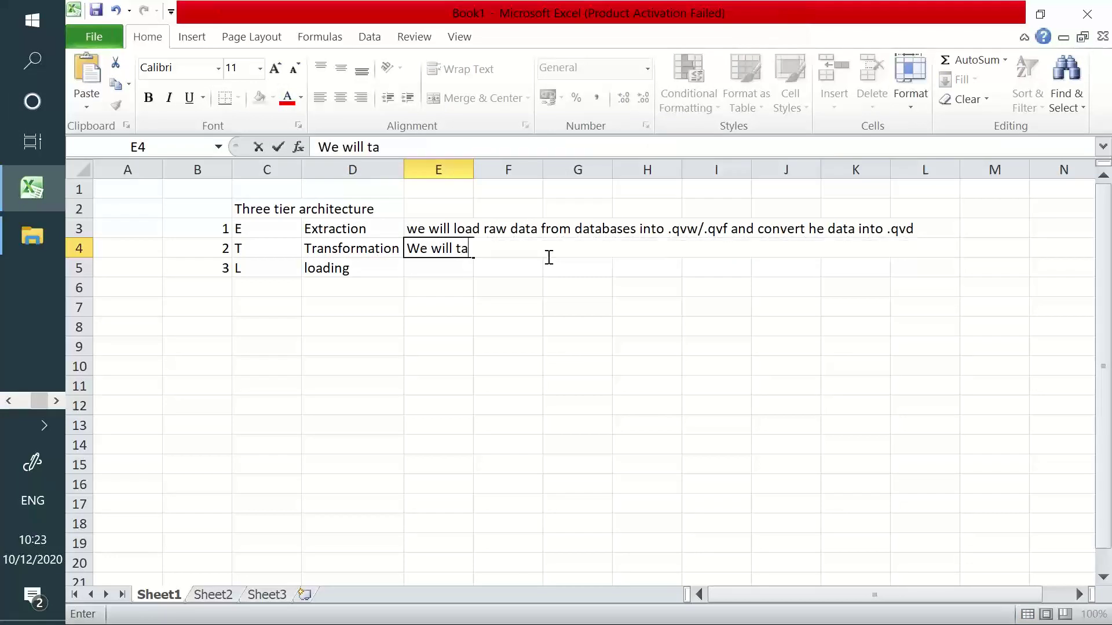
type("ke a new qvw")
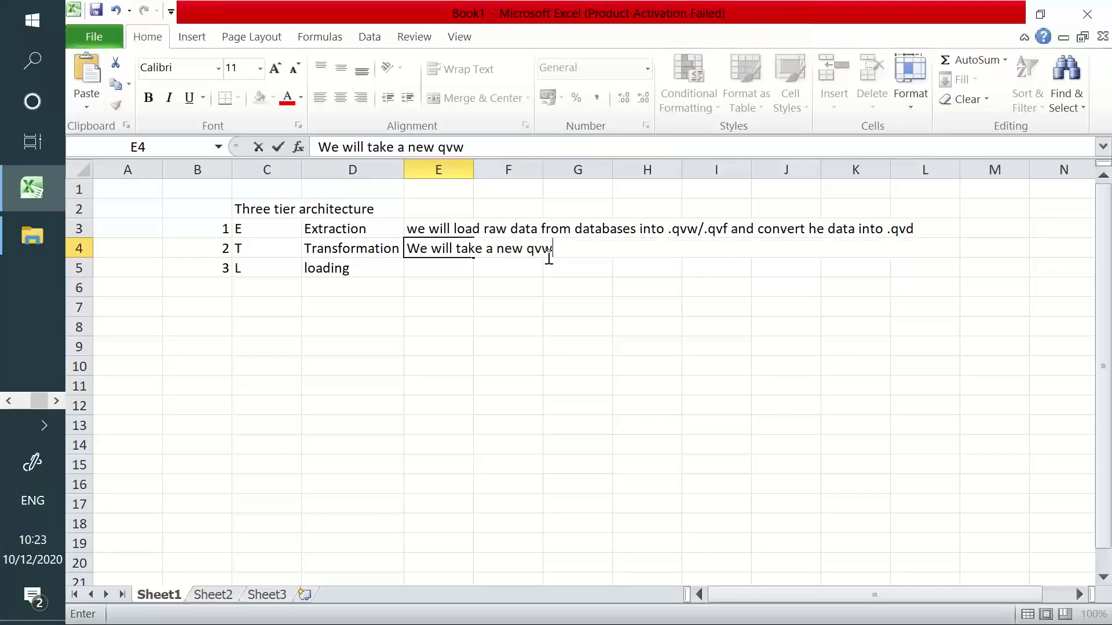
type(" /qvf file an")
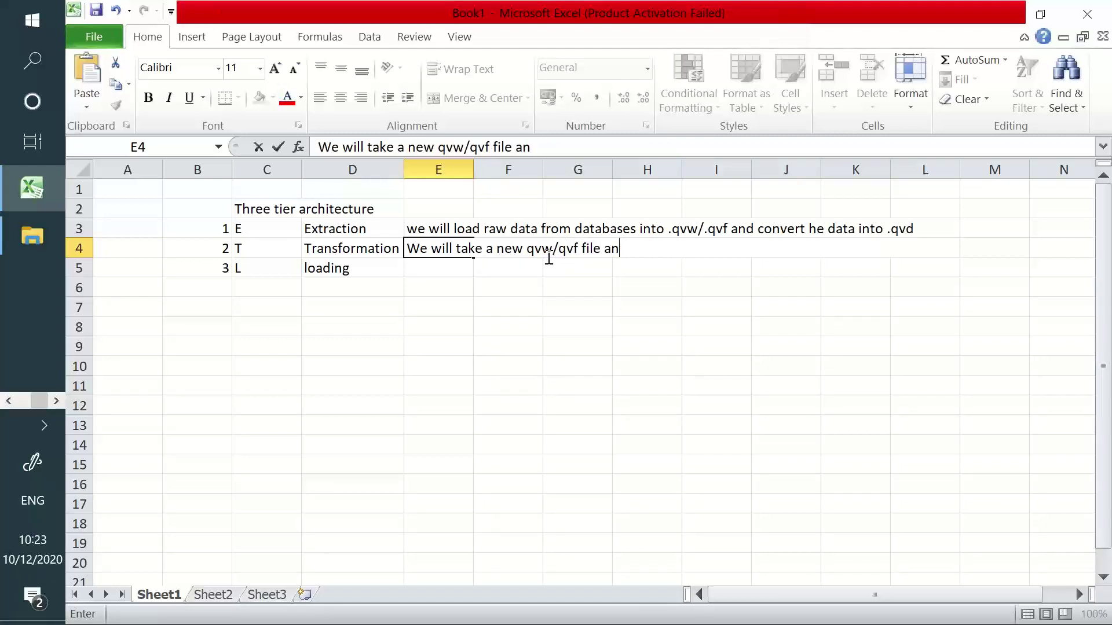
type("d then w")
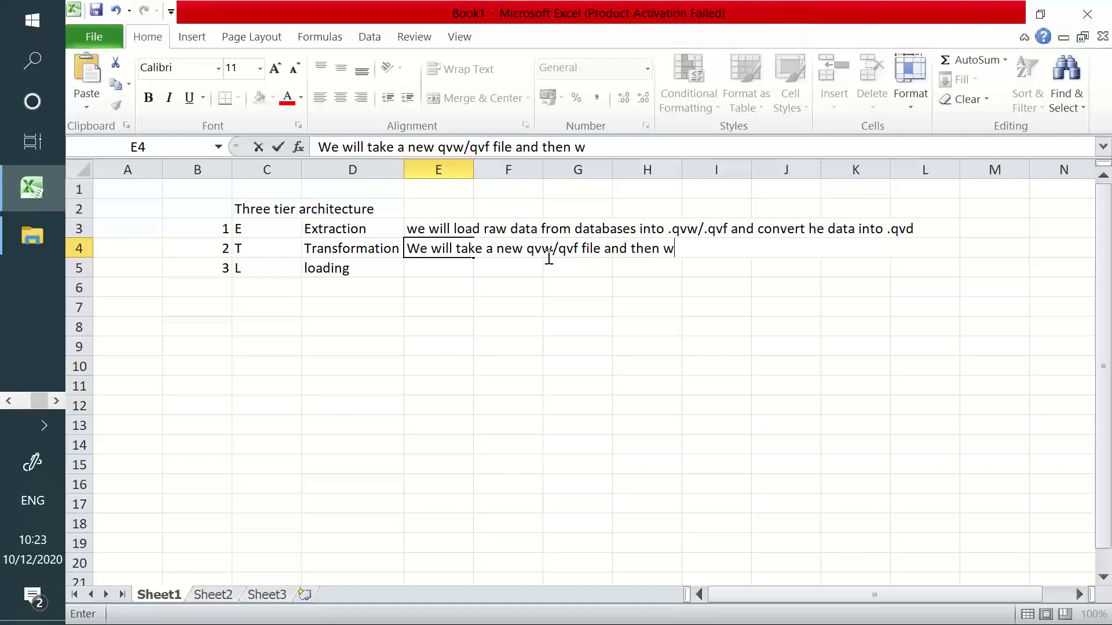
type("e will transform the ")
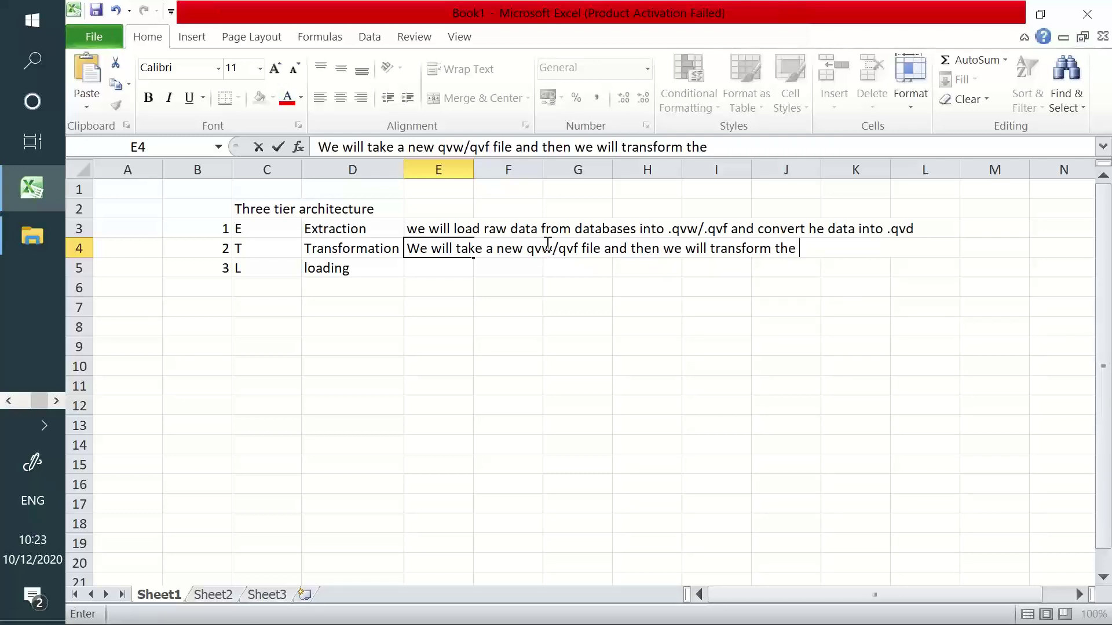
type("data and ")
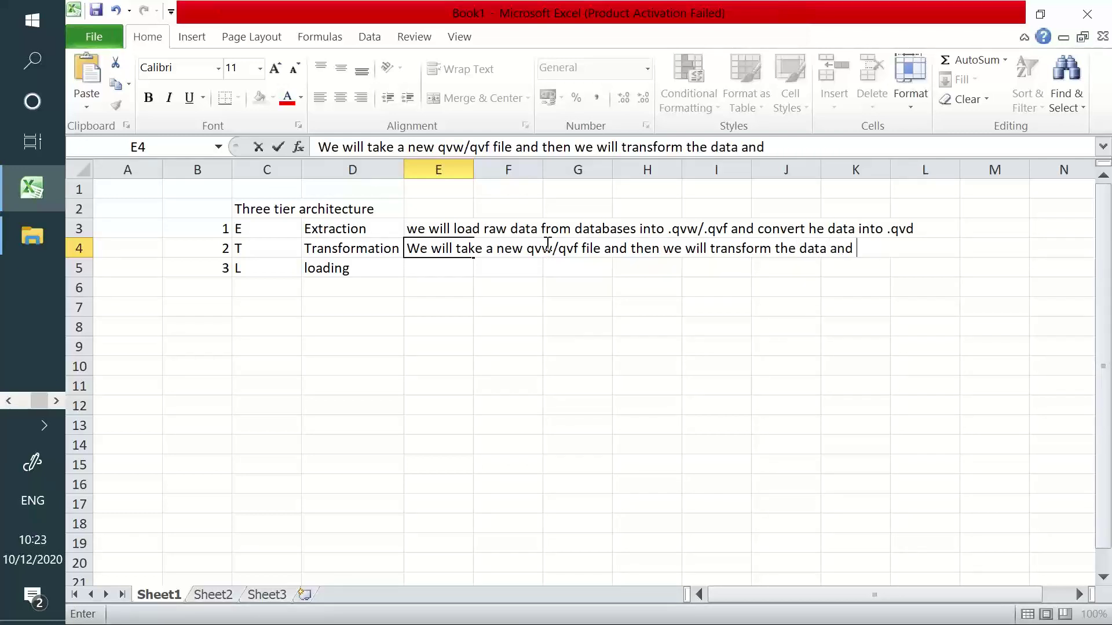
type("create a ")
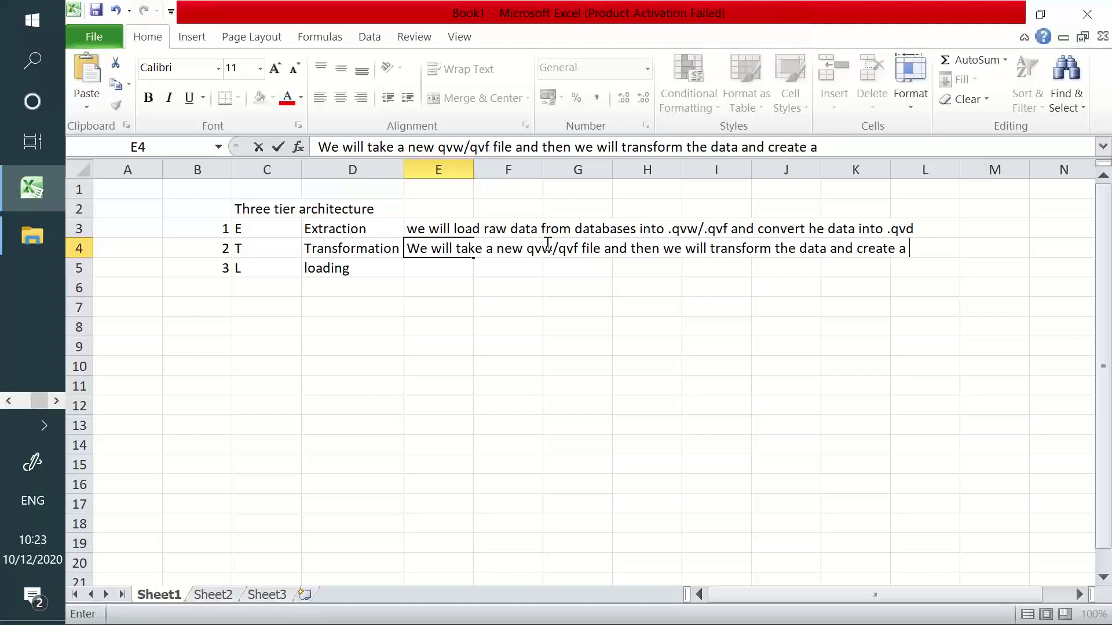
type("datamodel")
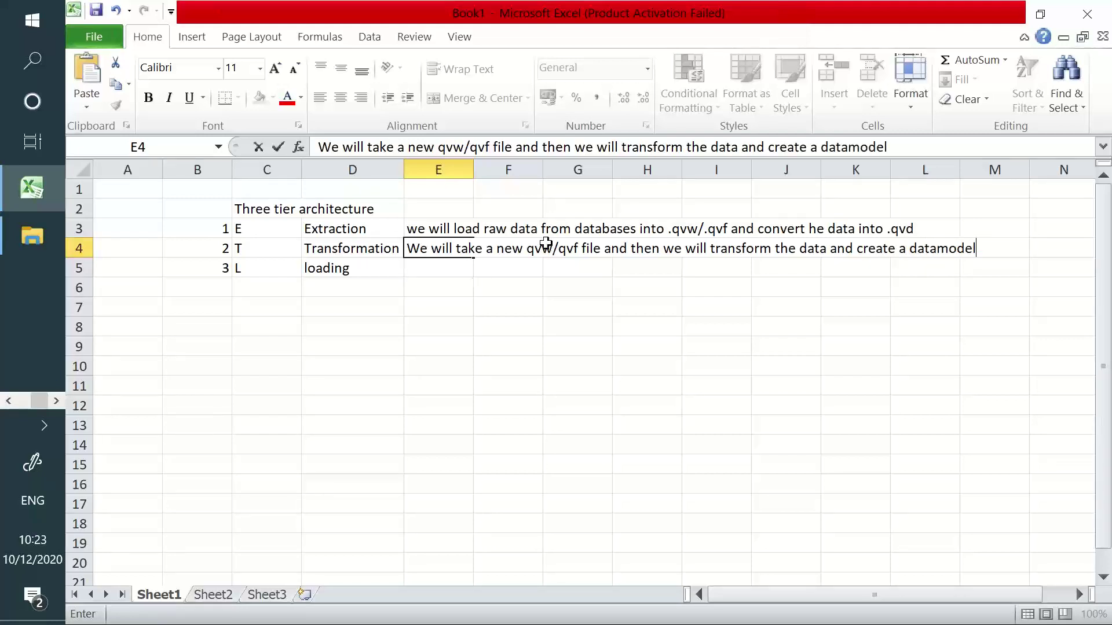
key("Return")
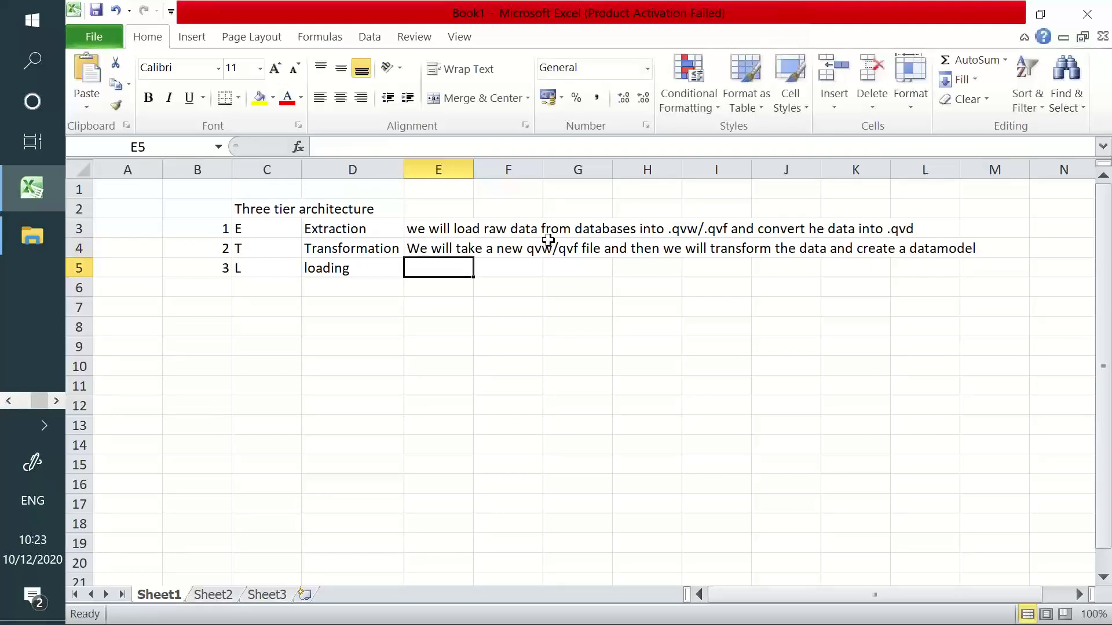
left_click(463, 248)
left_click_drag(215, 251, 608, 243)
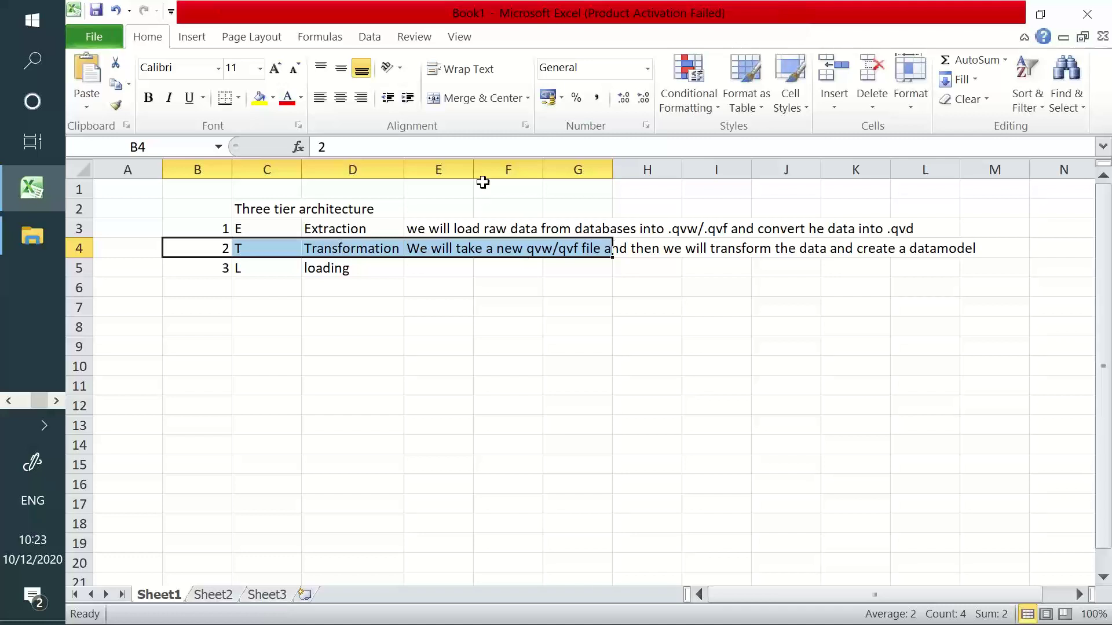
left_click_drag(344, 226, 857, 230)
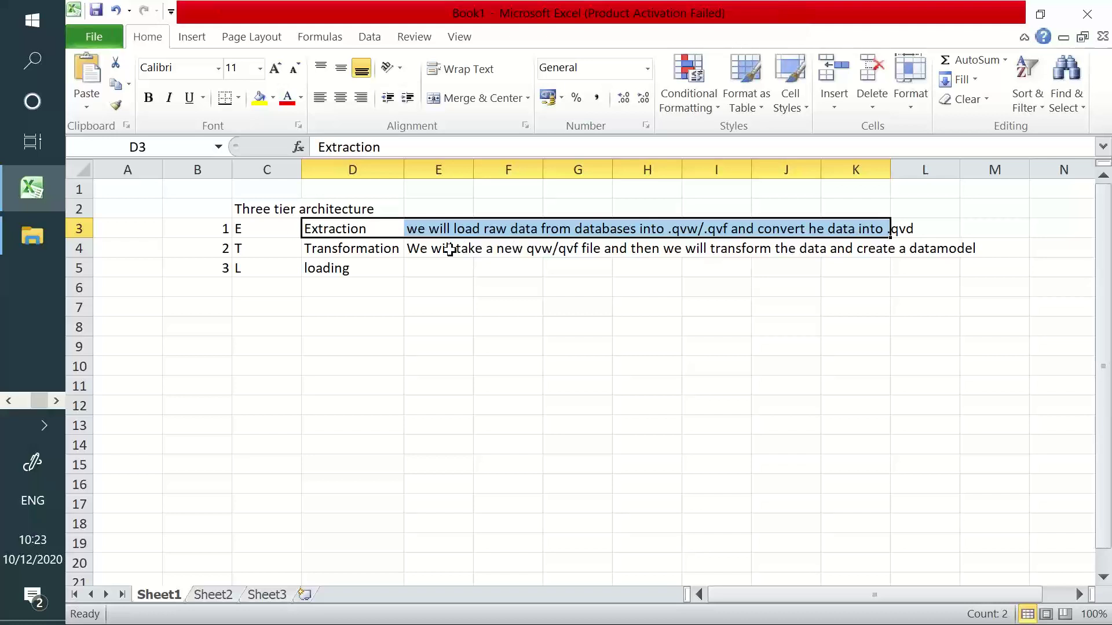
left_click_drag(450, 249, 877, 244)
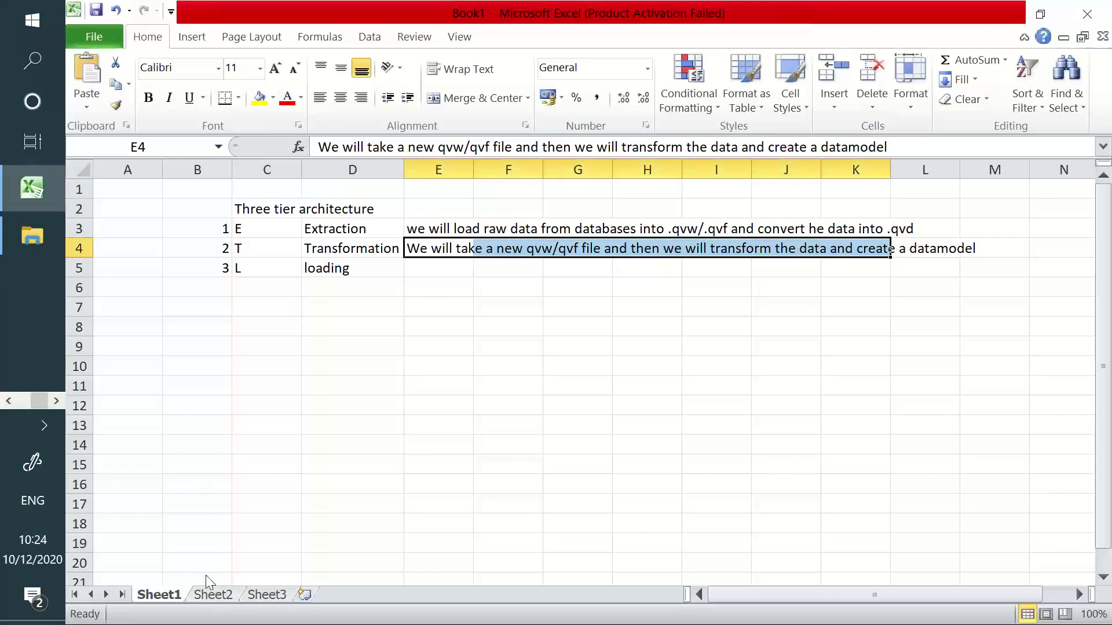
Enter the title "Datamodel" in cell A1 of Sheet2
left_click(213, 593)
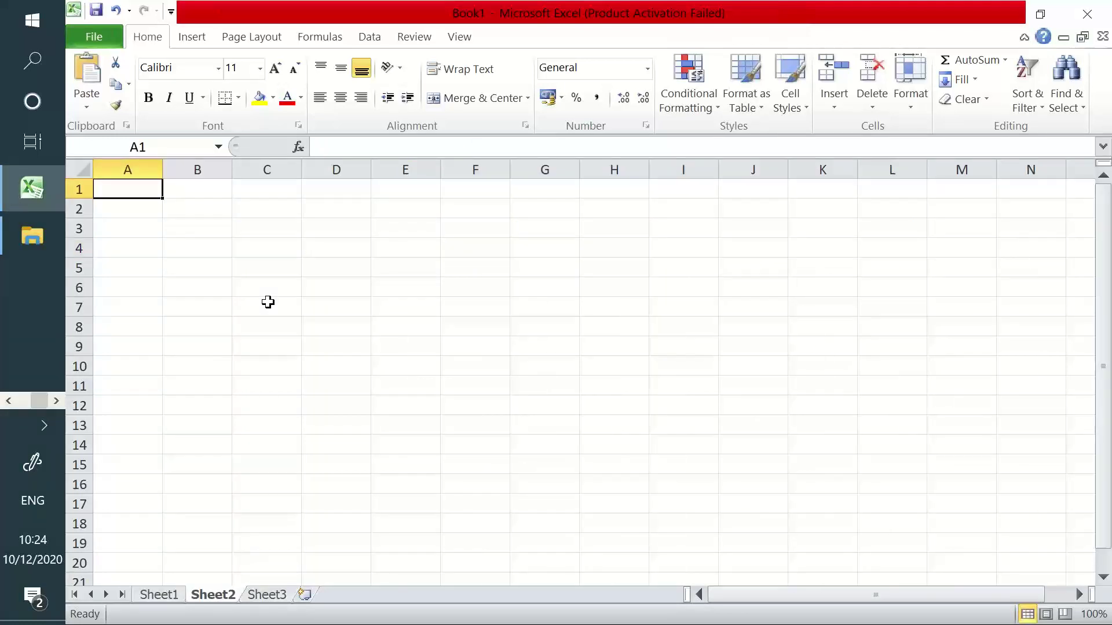
type("Datamodel")
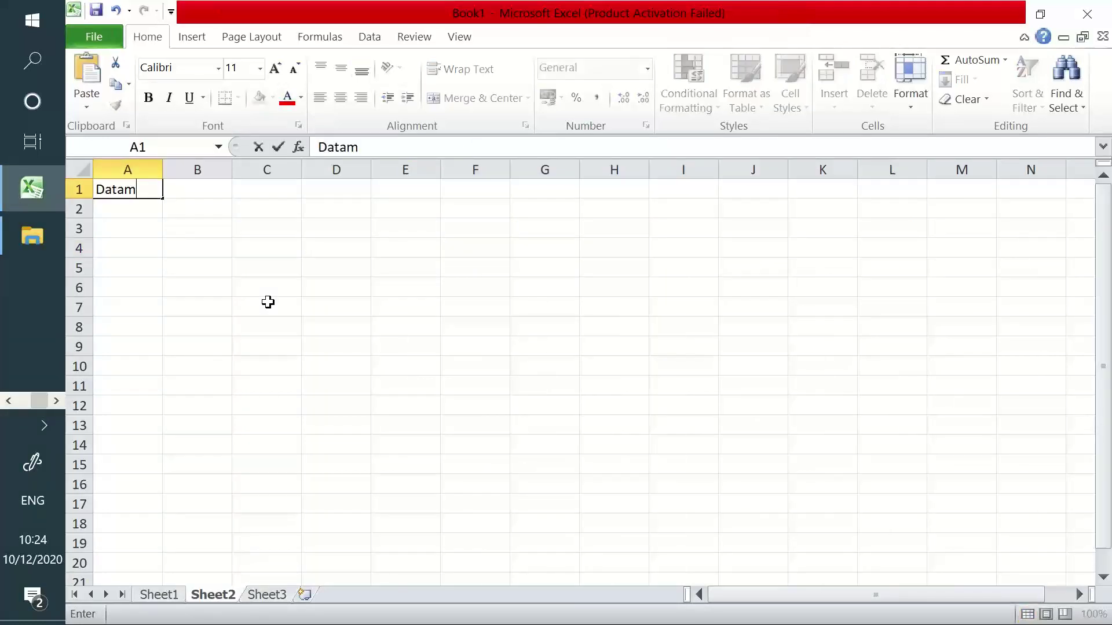
key("Return")
key("Return")
key("Return")
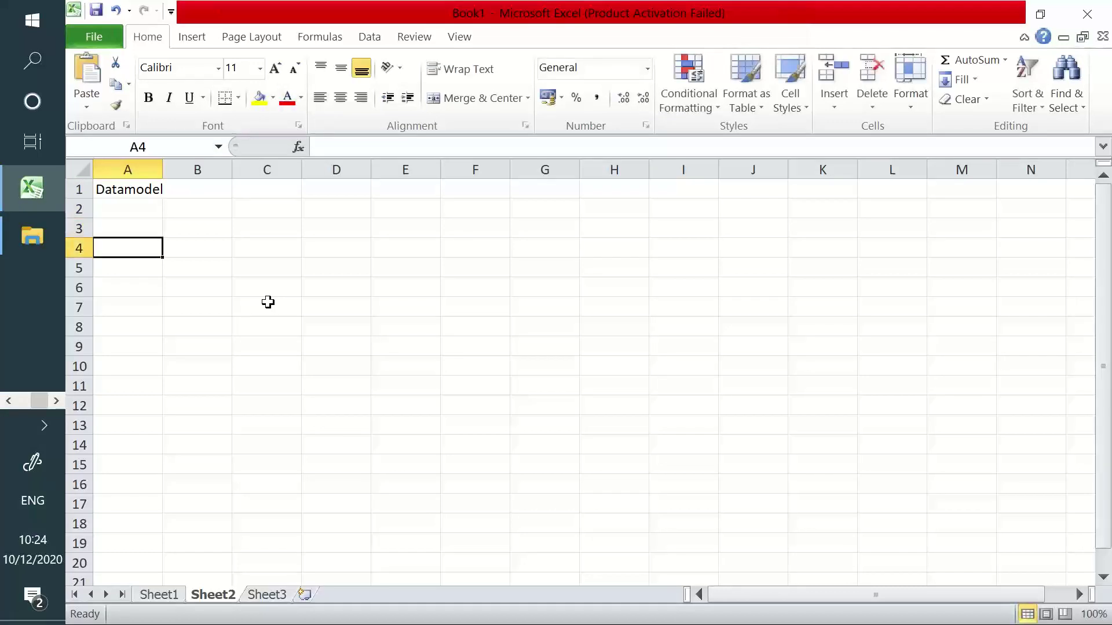
Enter the column header "Student ID" in cell A4 of Sheet2
type("Studenr")
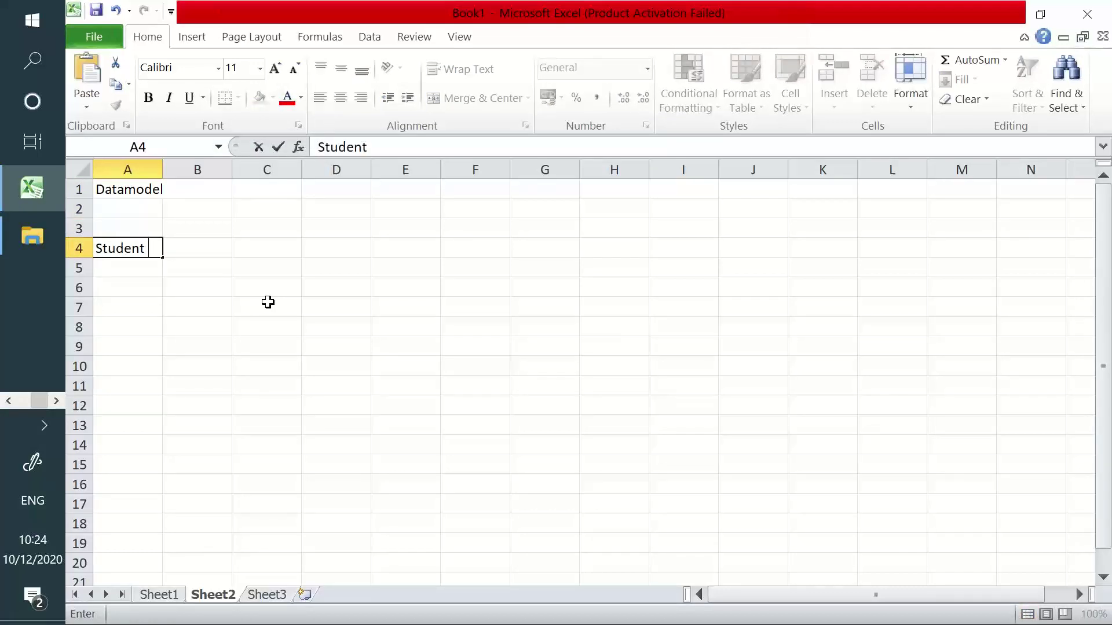
type(" ID")
key("Tab")
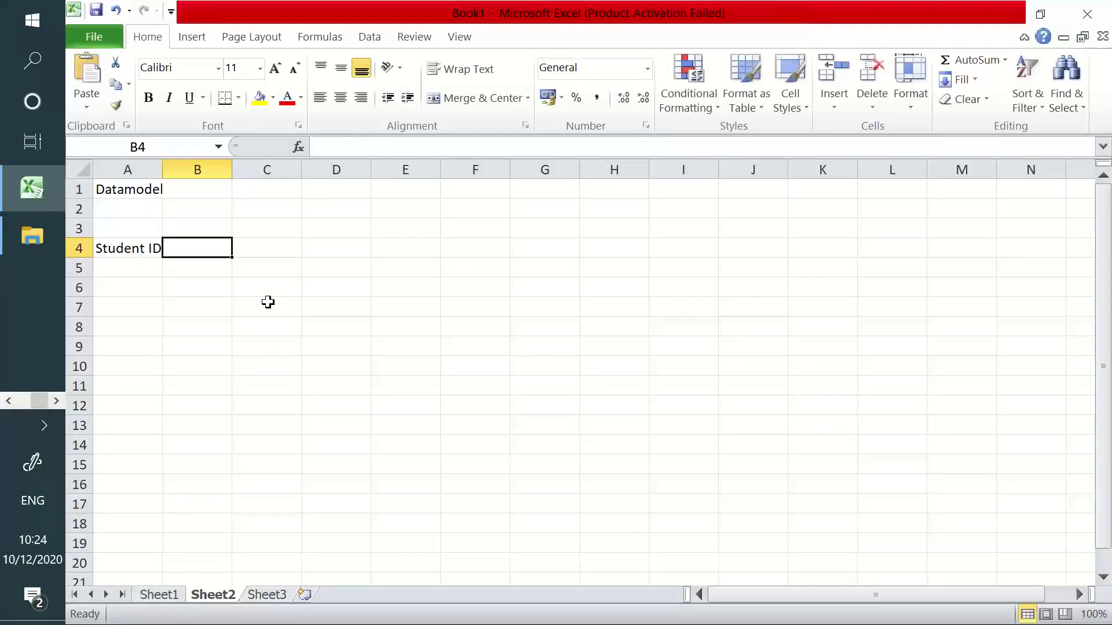
Enter the column header "Student Name" in cell B4
type("Student Name")
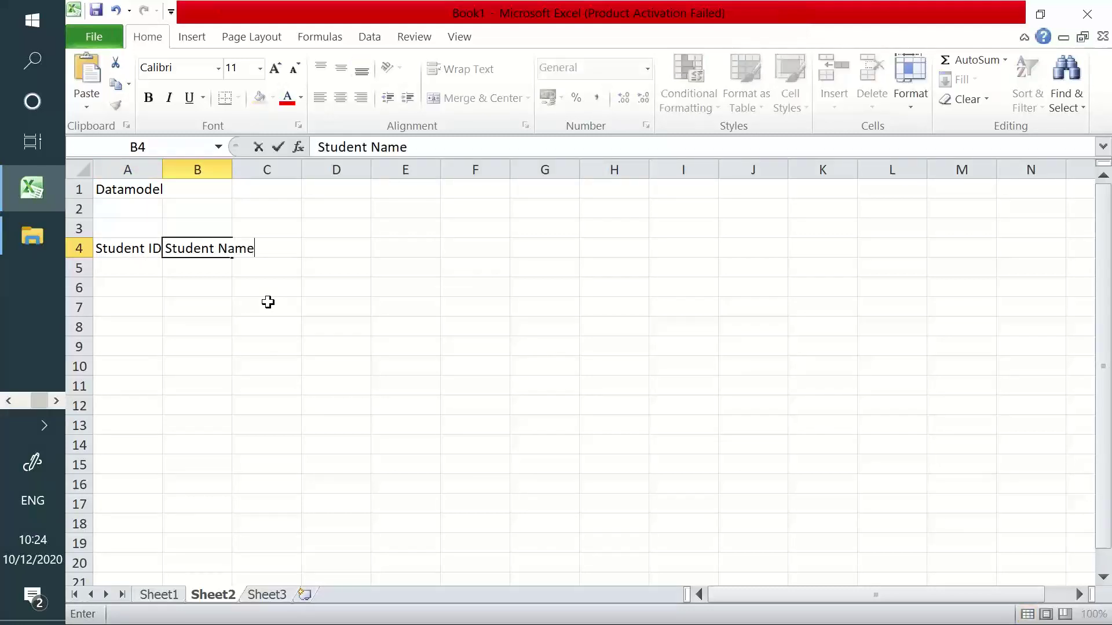
key("Tab")
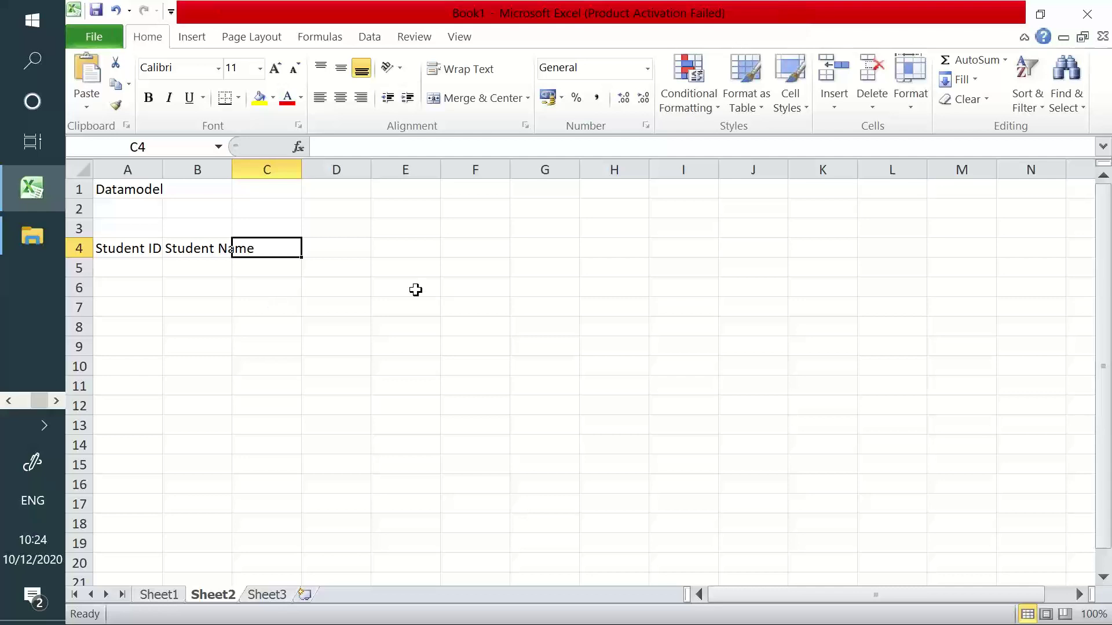
Set the headers in A4:C4 to "Emp id", "Emp name" and "Salary", and slightly widen column B
left_click(132, 249)
type("Em")
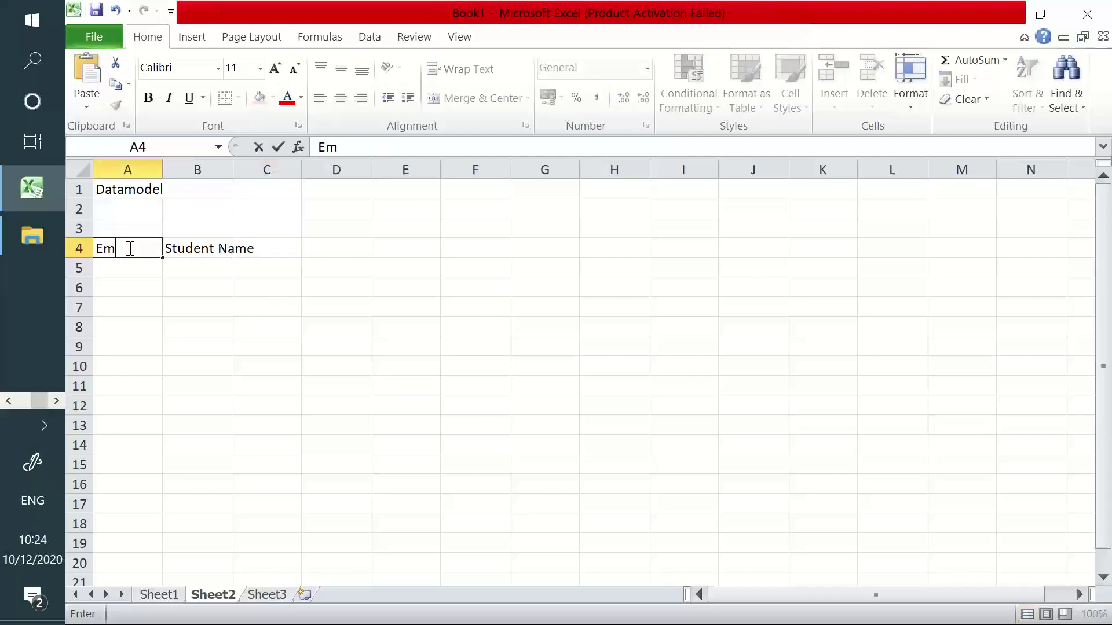
type("p id")
key("Tab")
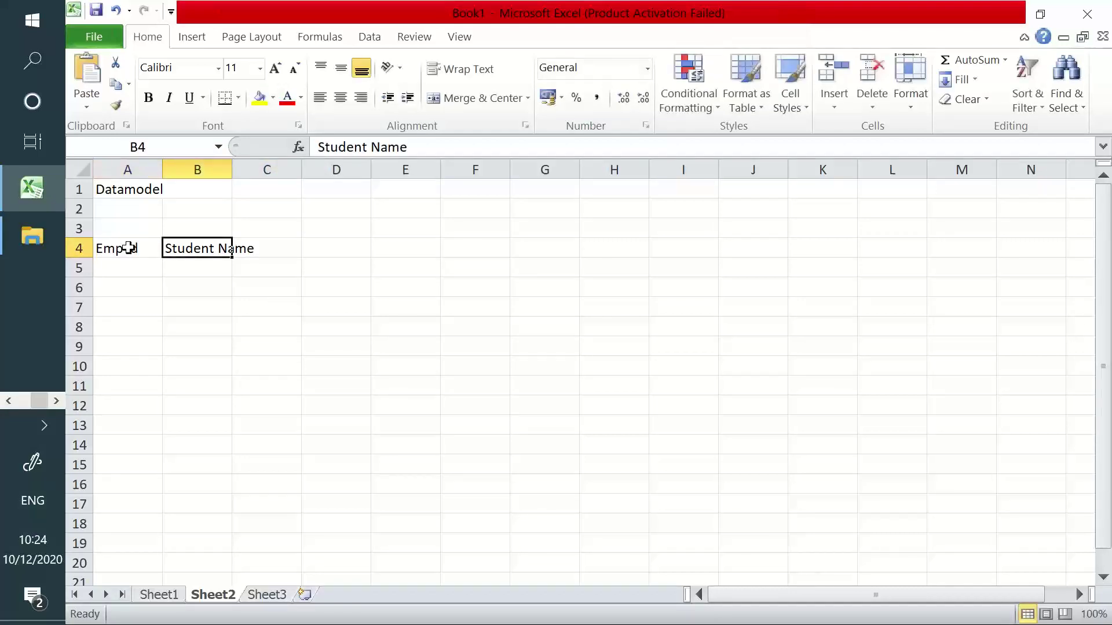
type("Emp n")
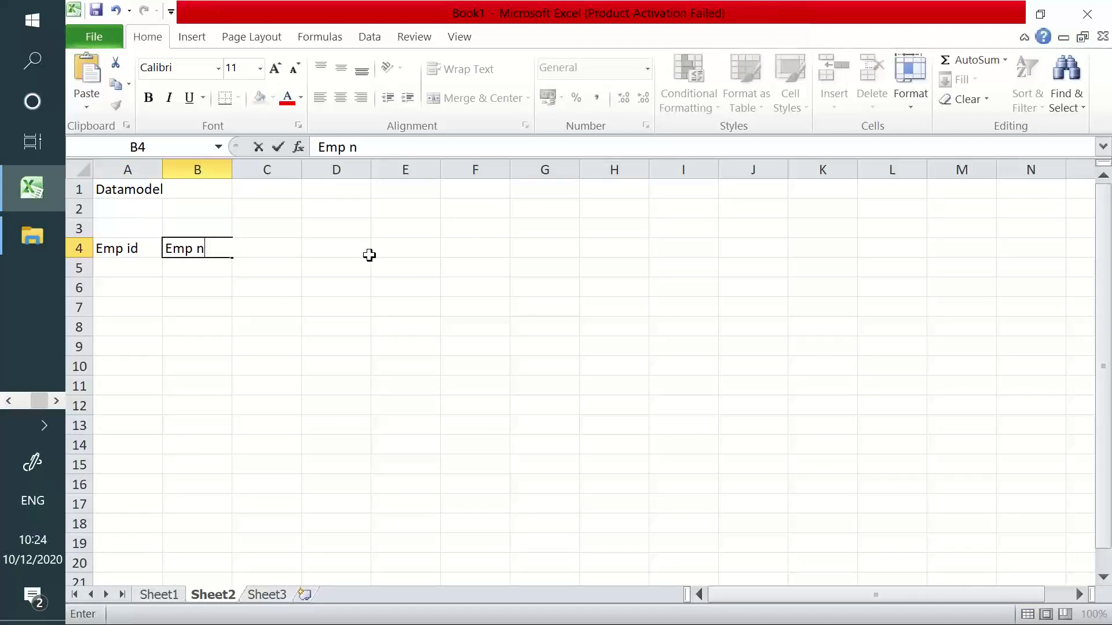
type("ame")
key("Tab")
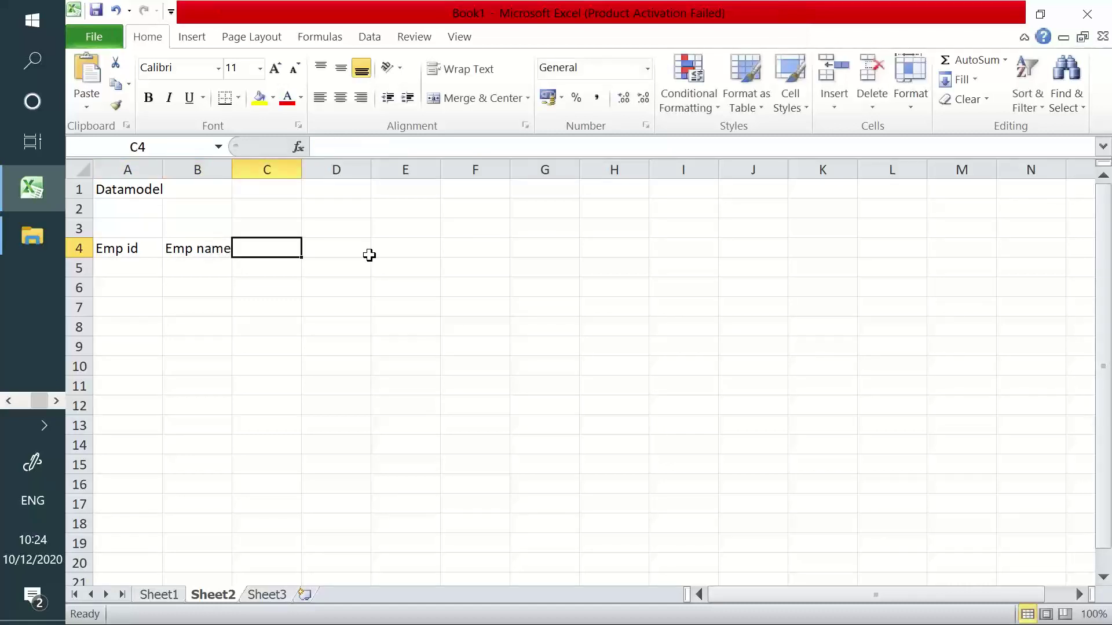
type("Salary")
key("Tab")
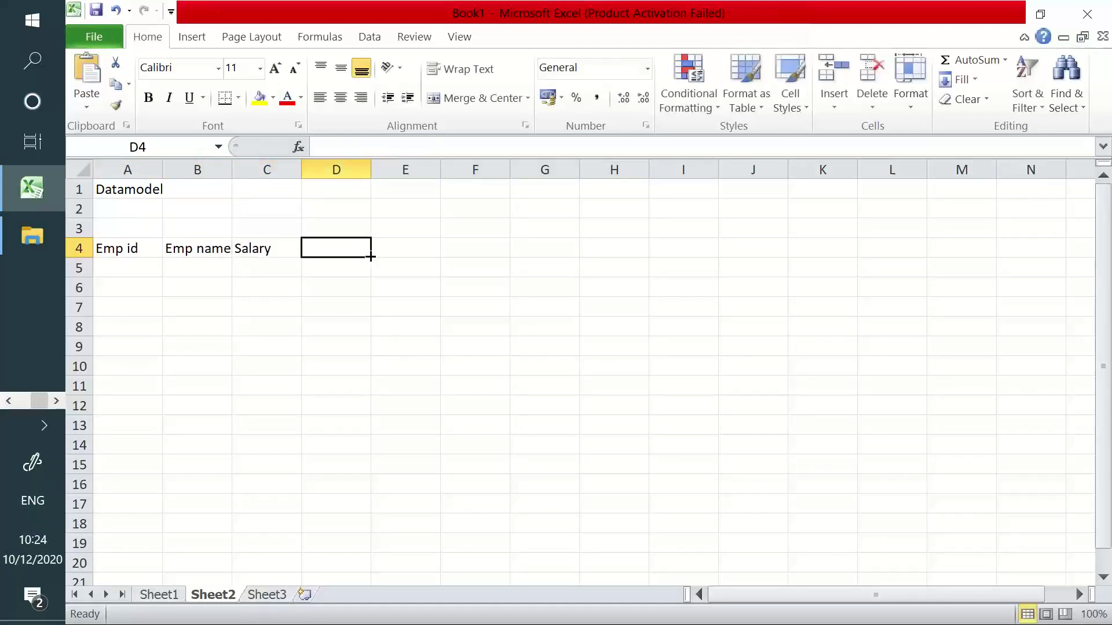
key("Tab")
key("Tab")
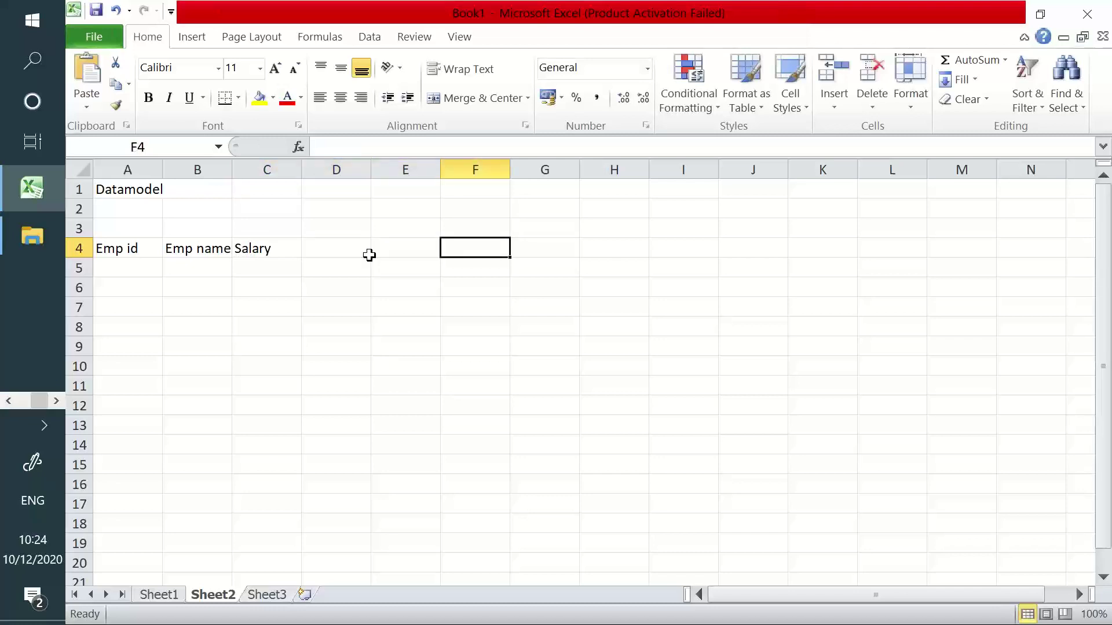
left_click_drag(232, 169, 235, 169)
Enter the five employees' first names in A5:A9, correcting the spelling of the last one
left_click(130, 268)
type("Harshini")
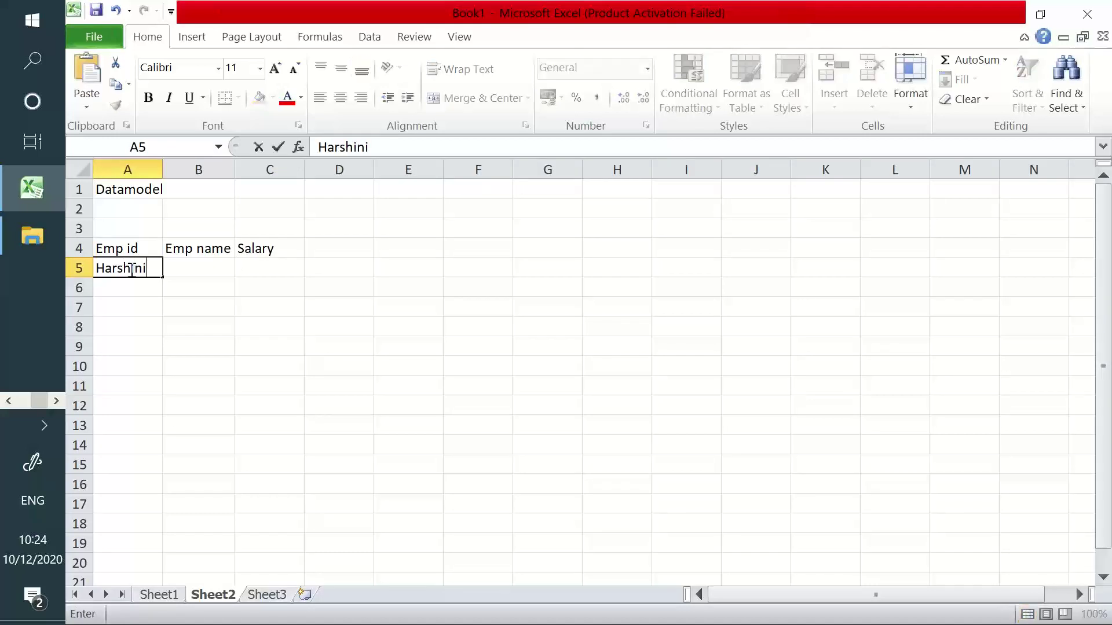
key("Return")
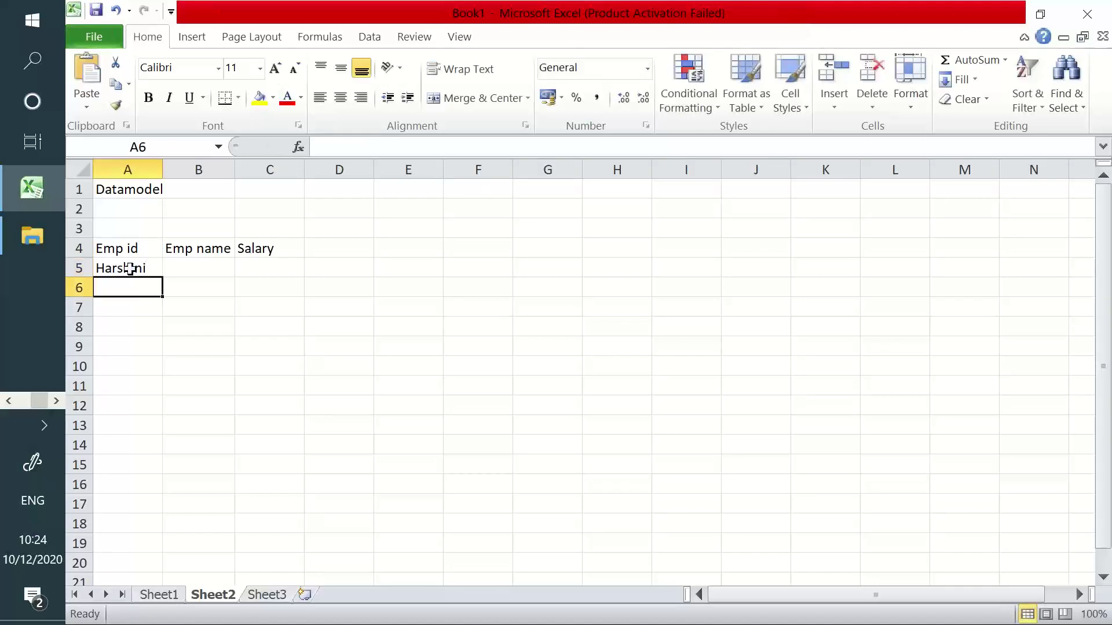
type("subbarao")
key("Return")
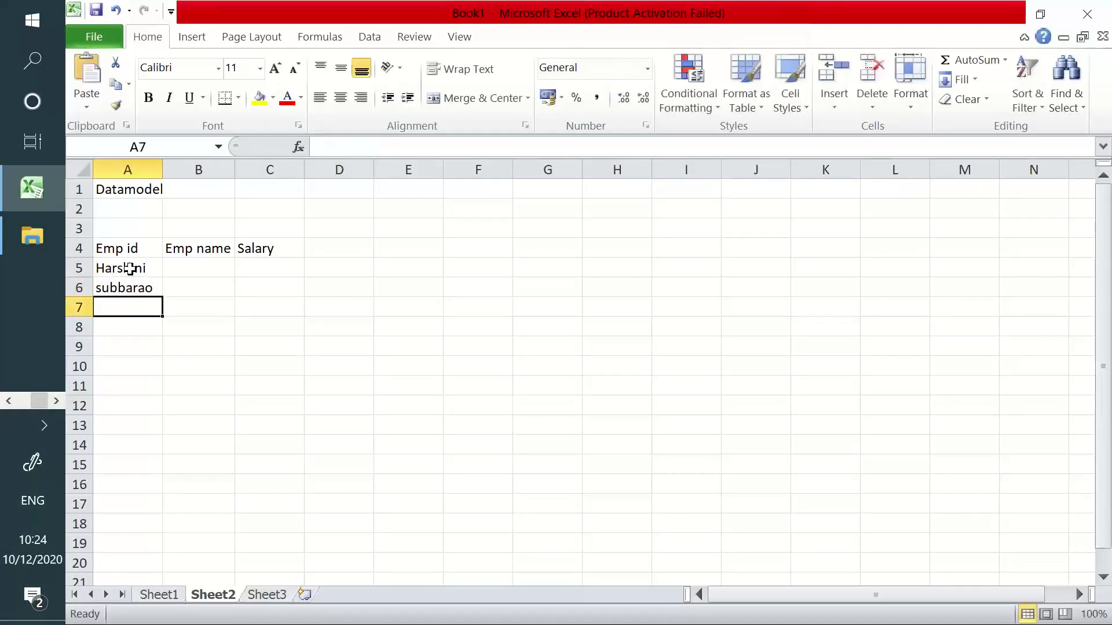
type("Yashwanth")
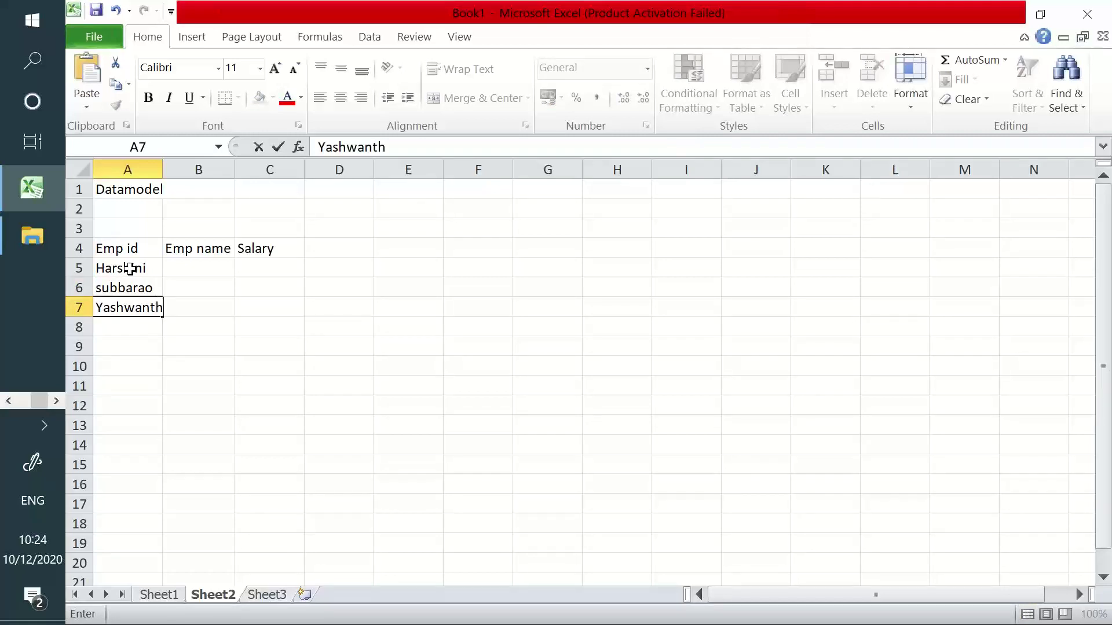
key("Return")
type("vino")
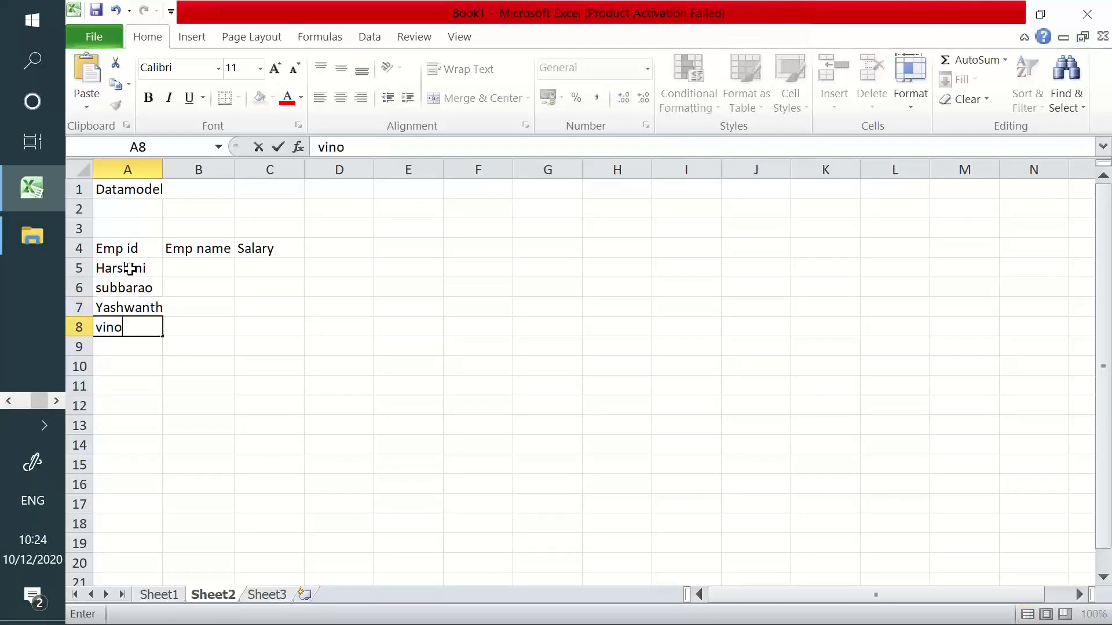
type("d")
key("Return")
type("Sriknth")
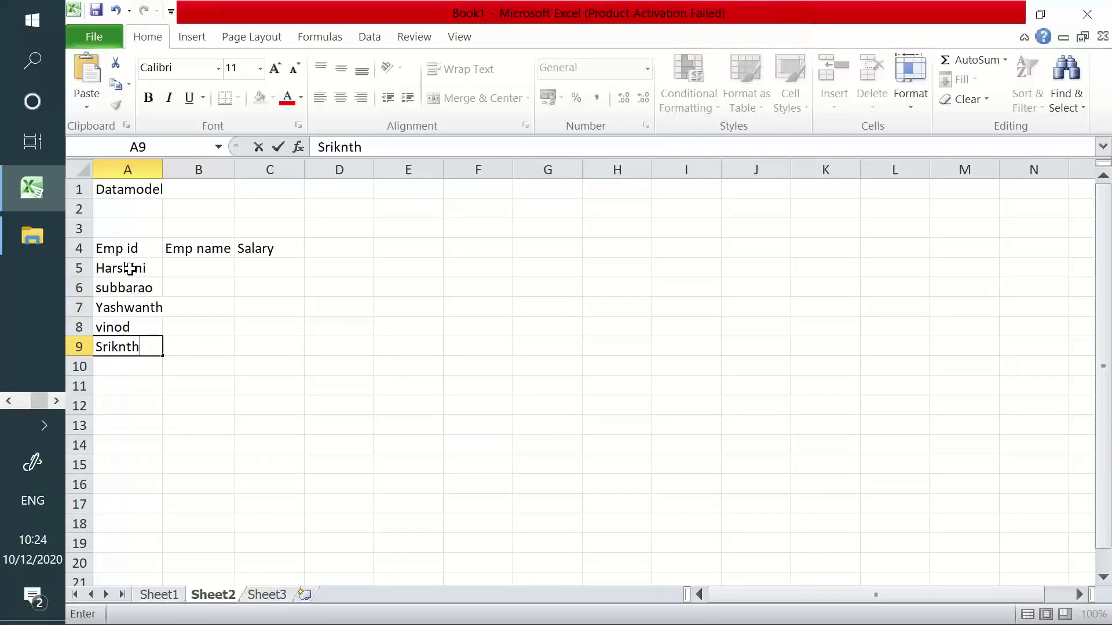
key("Return")
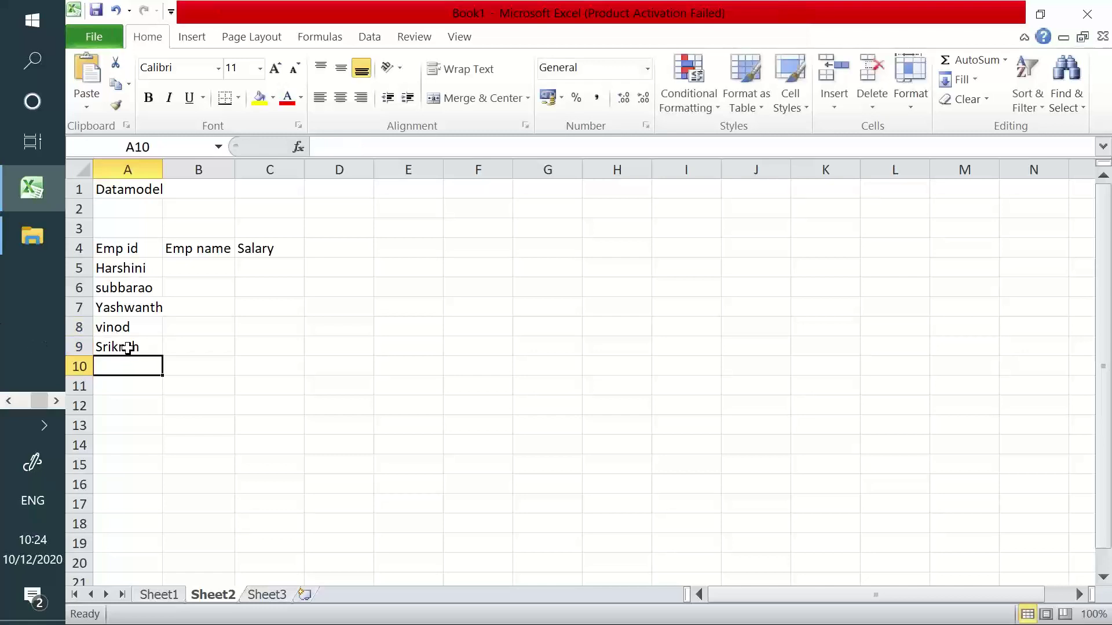
double_click(118, 347)
type("a")
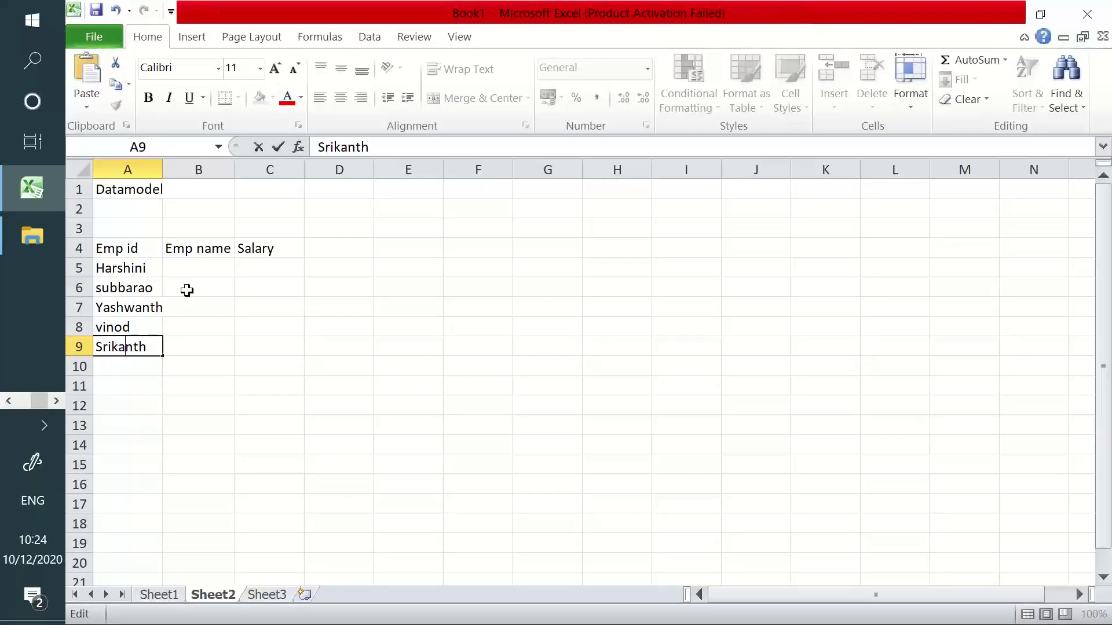
Move the five employee names from A5:A9 to the Emp name column, starting at B5
mouse_move(149, 268)
left_mouse_down()
mouse_move(119, 377)
mouse_move(134, 270)
left_mouse_up()
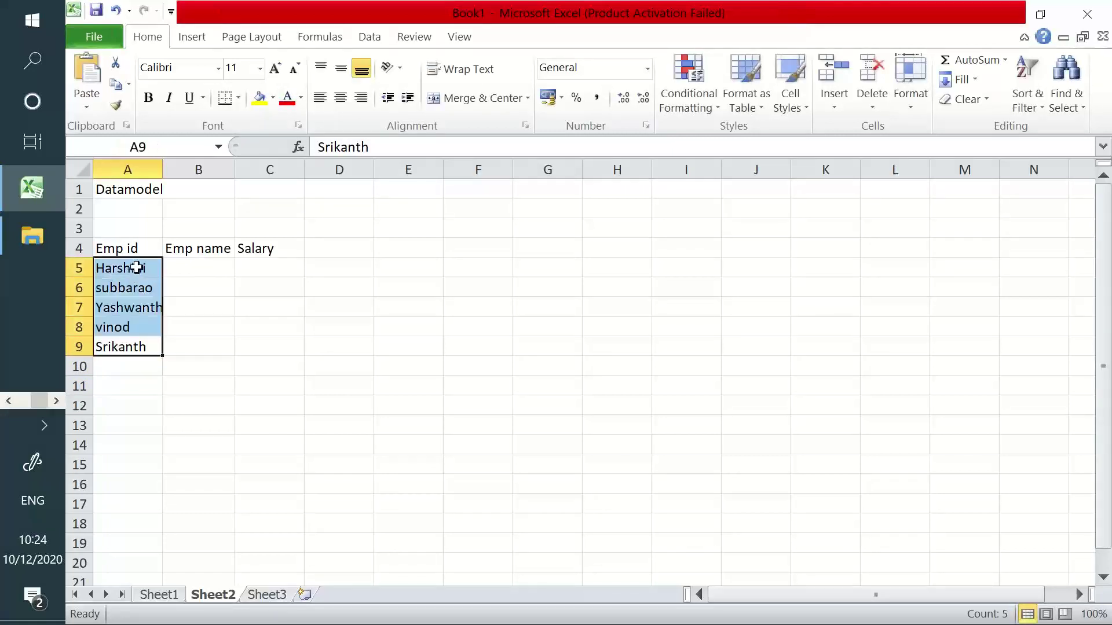
key("ctrl+x")
left_click(163, 267)
key("ctrl+v")
Number the employees 1 to 5 in the Emp id column, cells A5:A9
left_click(142, 268)
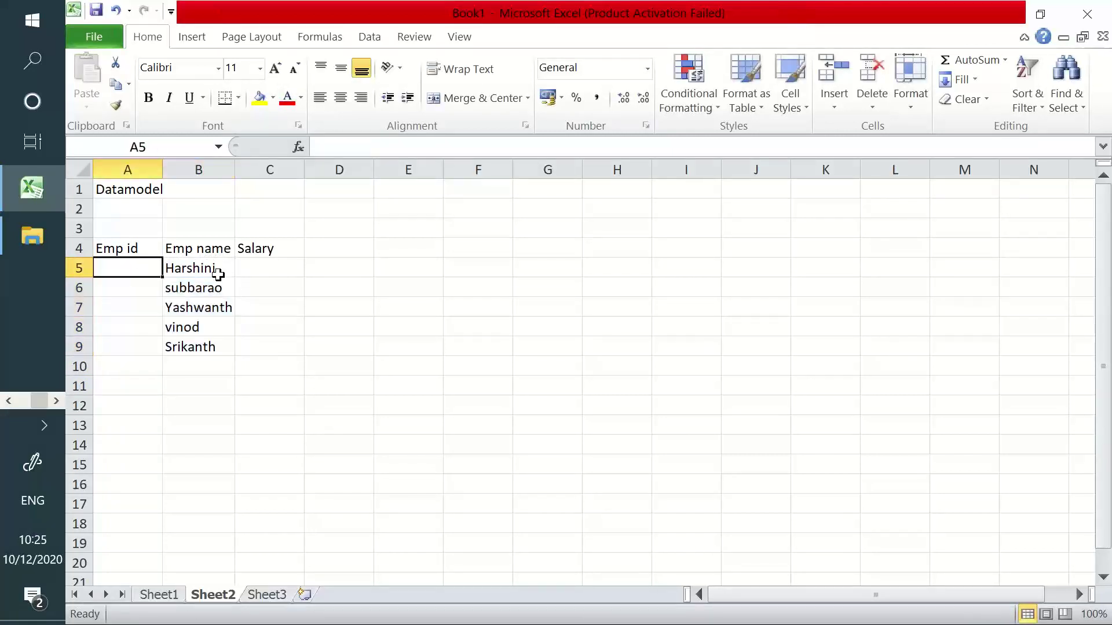
type("1")
key("Return")
type("2 3 4")
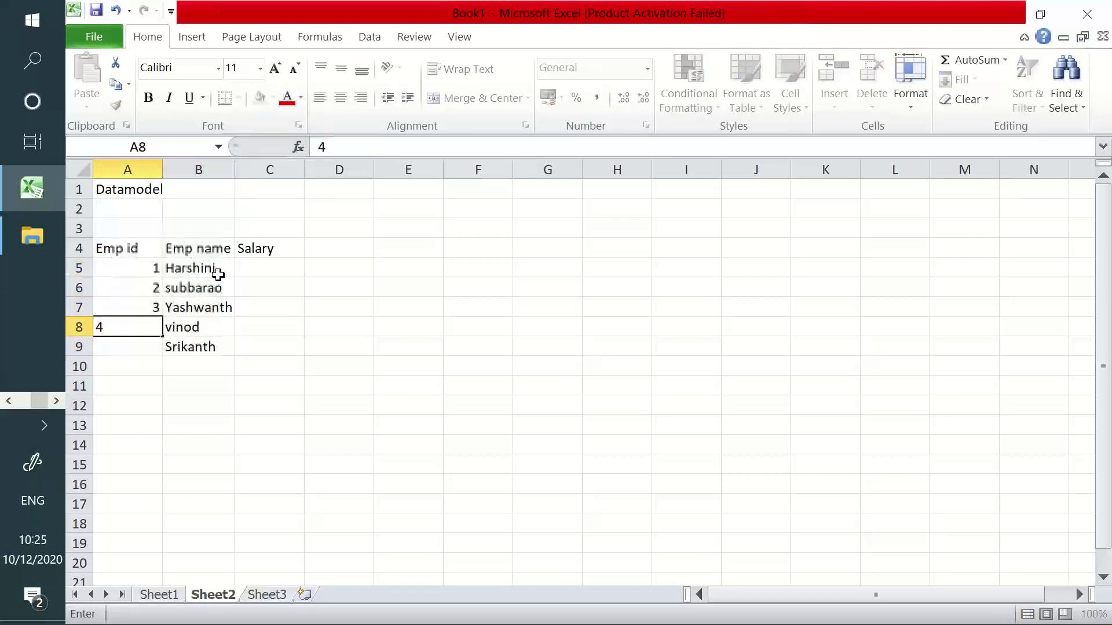
key("Return")
type("5")
key("Return")
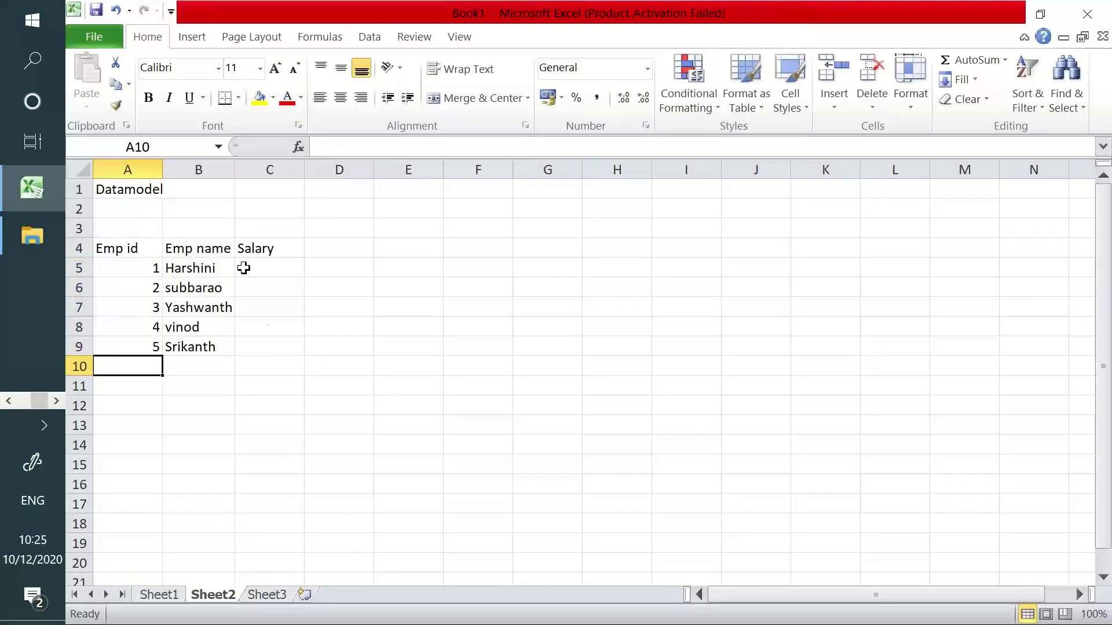
Enter the salaries 100, 200, 300, 400 and 500 in cells C5:C9
left_click_drag(240, 266, 274, 347)
left_click(270, 269)
type("100")
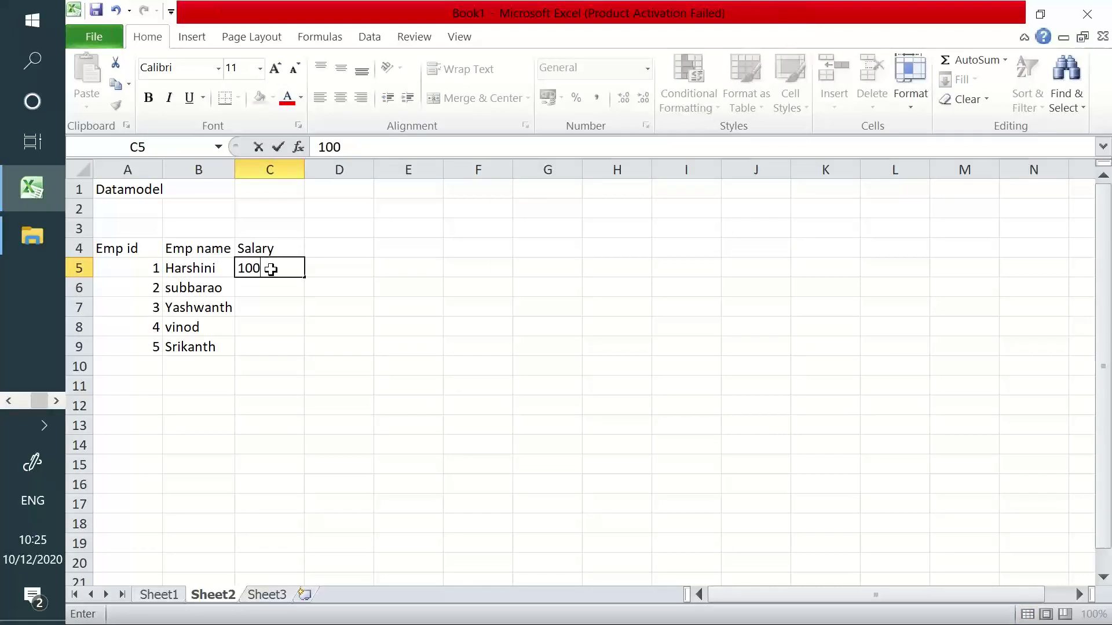
key("Return")
type("200")
key("Return")
type("300")
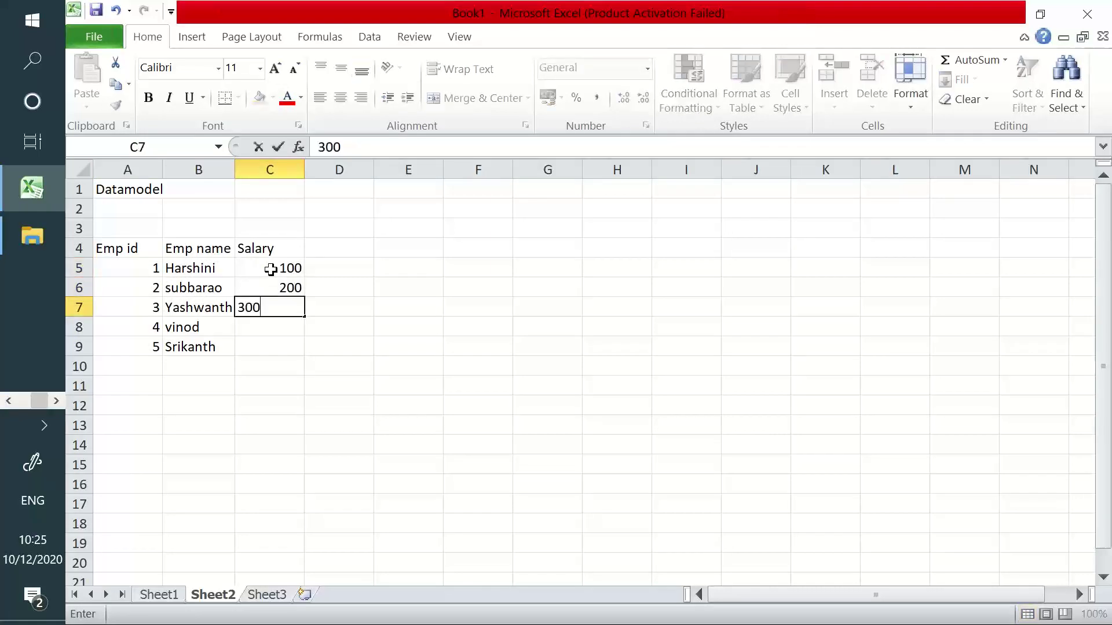
key("Return")
type("400")
key("Return")
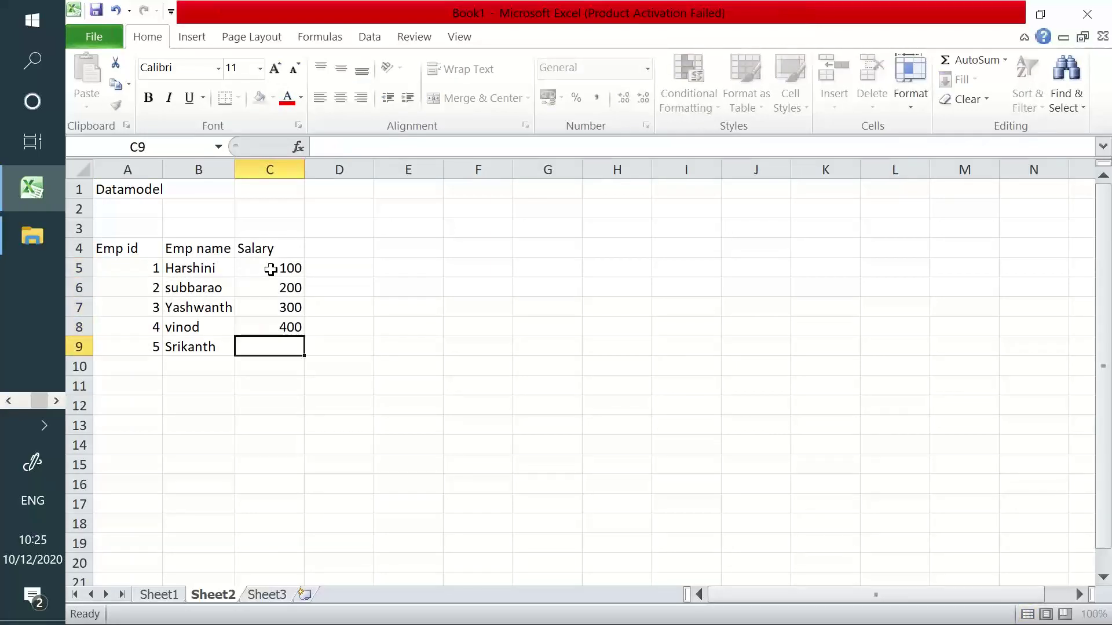
type("500")
key("Return")
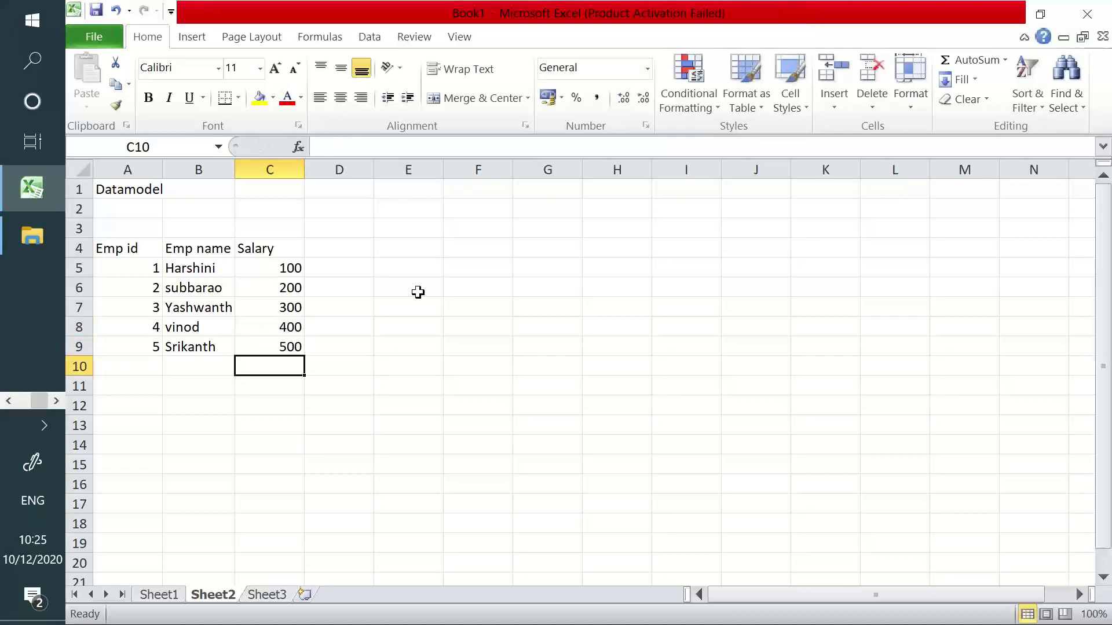
Apply All Borders to the employee table in A4:C9
left_click_drag(124, 248, 257, 345)
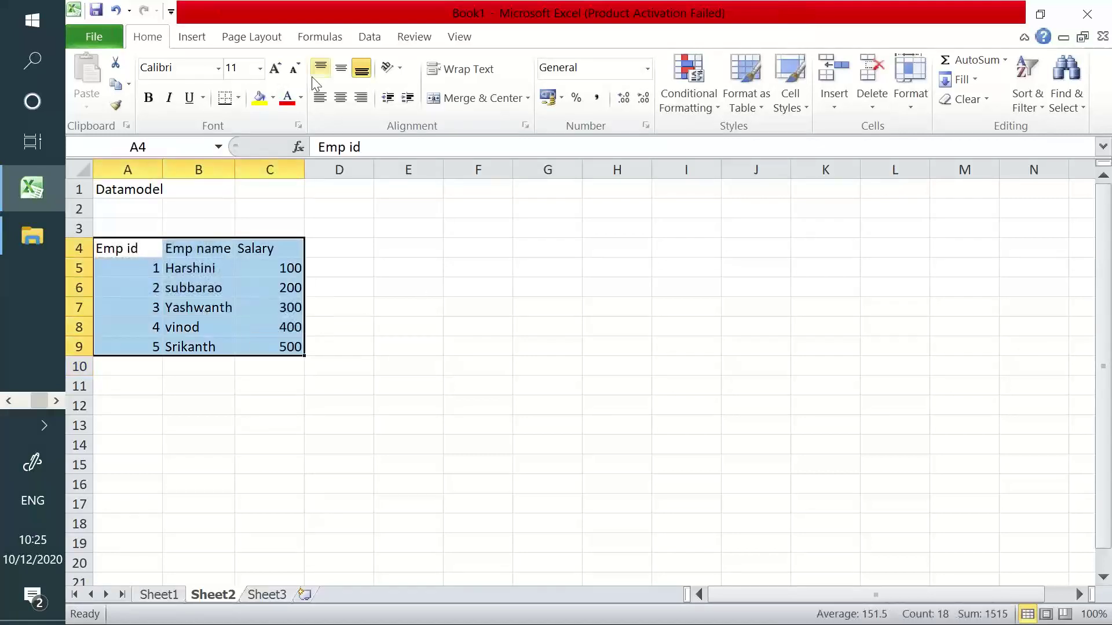
left_click(238, 98)
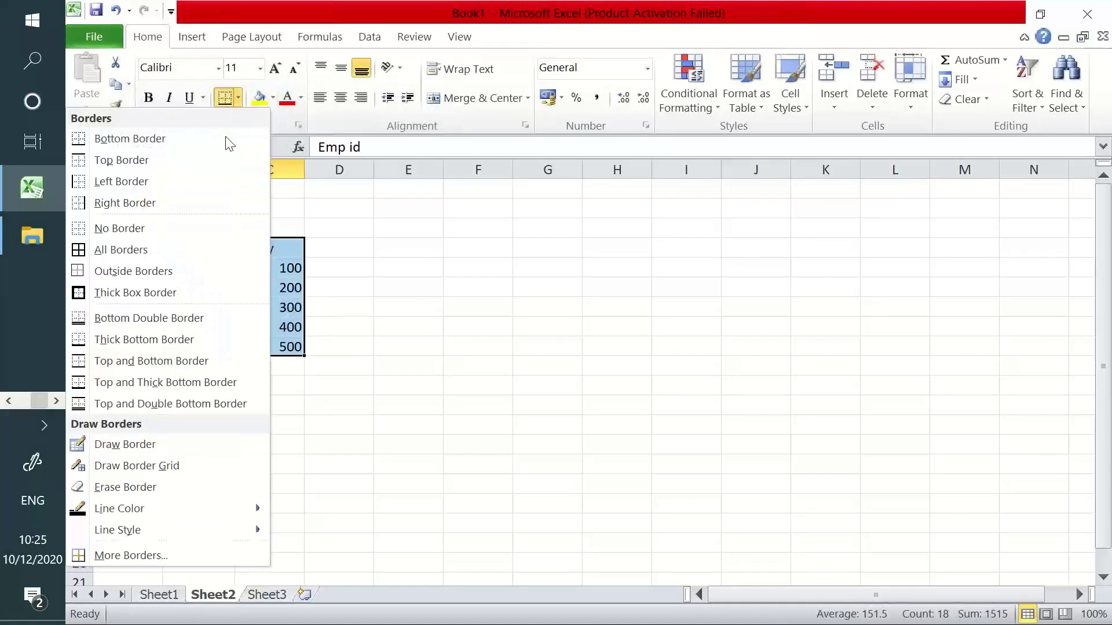
left_click(124, 249)
Start a second table with the header "Emp name" in F4, and replace that header with "E Name"
left_click(470, 250)
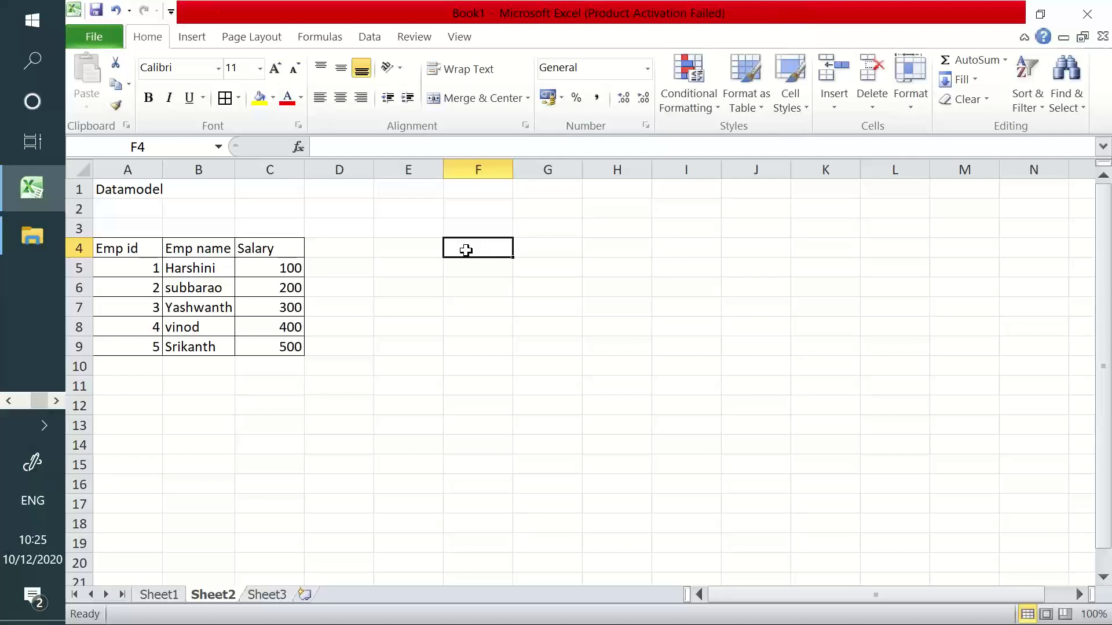
type("Emp")
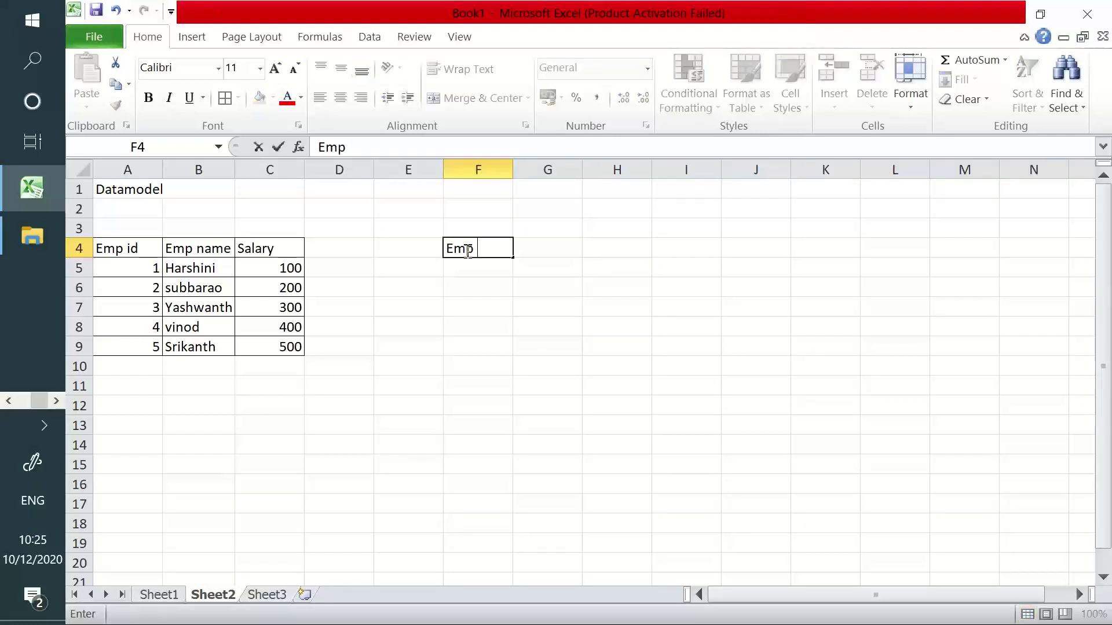
type(" name")
key("Tab")
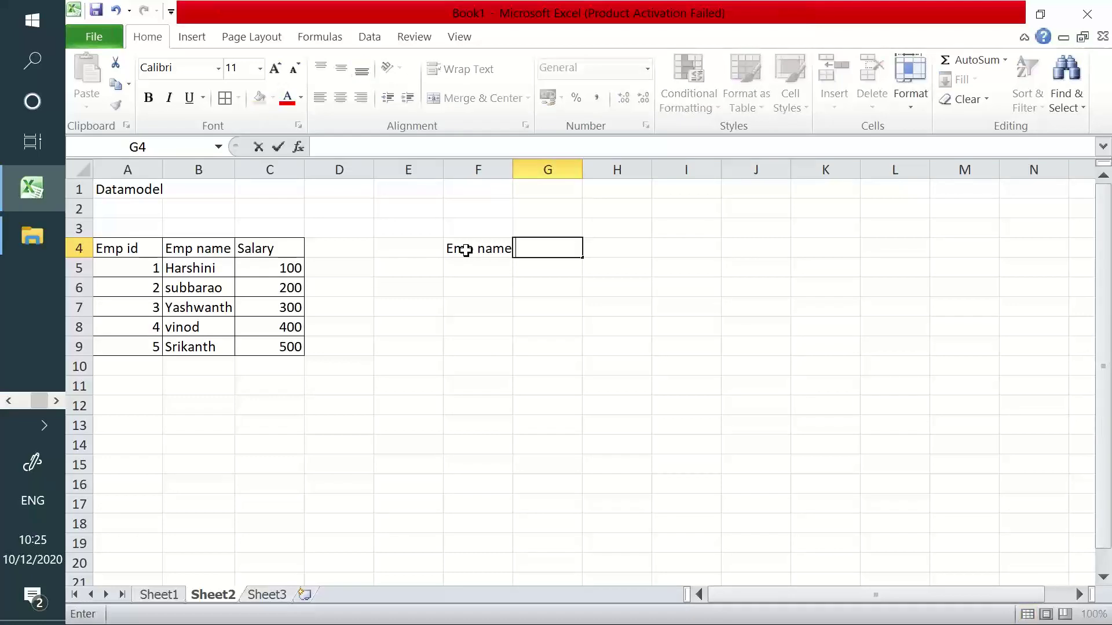
left_click(465, 250)
type("E Name")
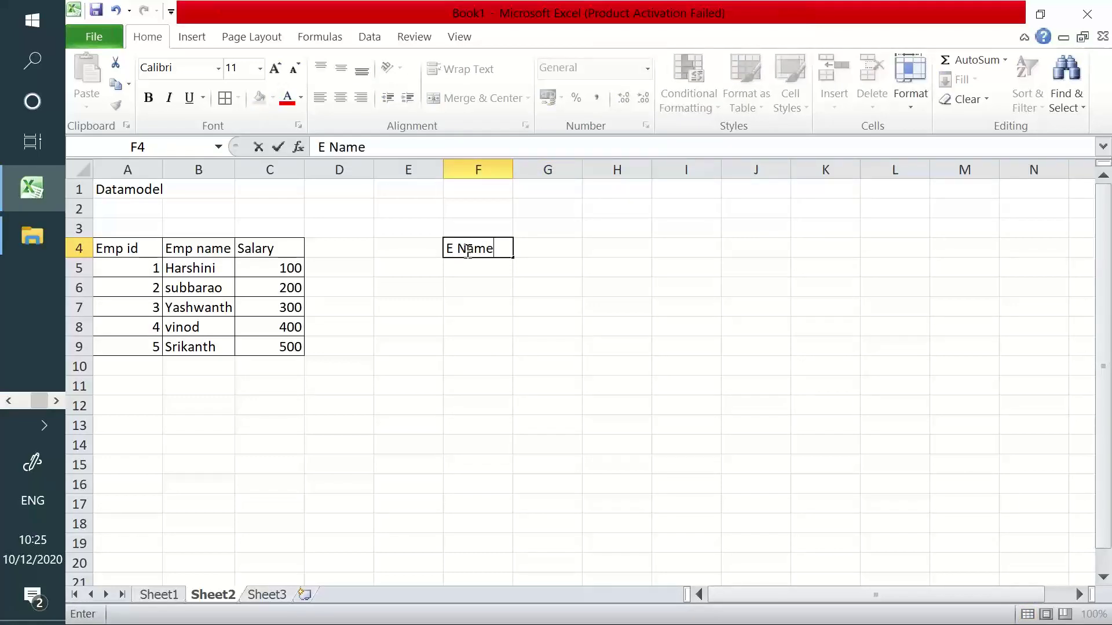
key("Tab")
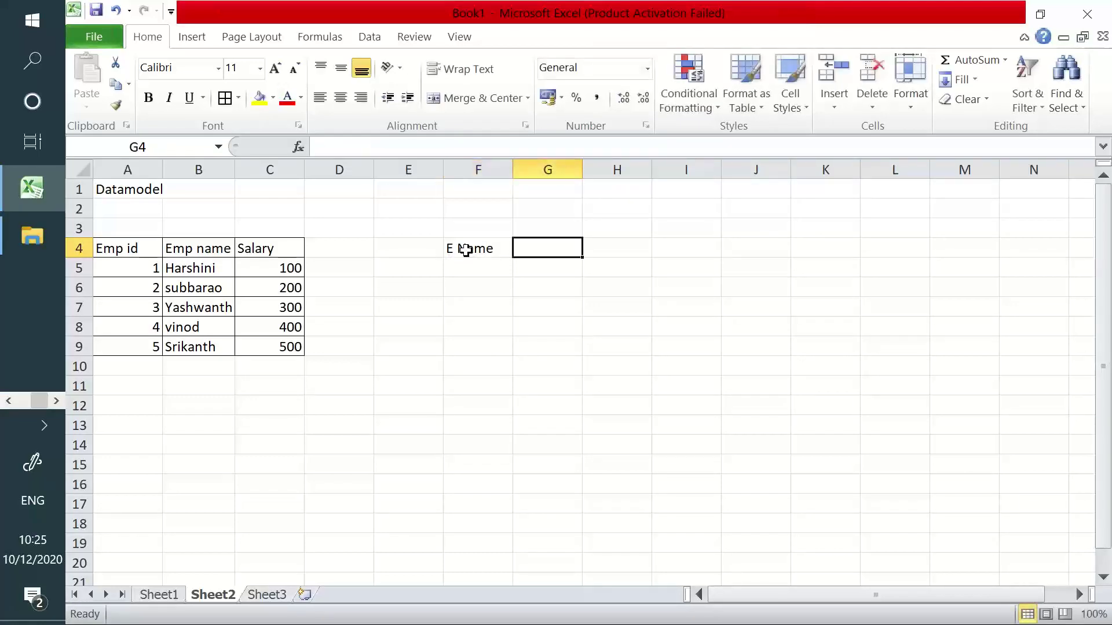
Enter the header "Salary" in G4, and replace it with "Manager"
type("Salar")
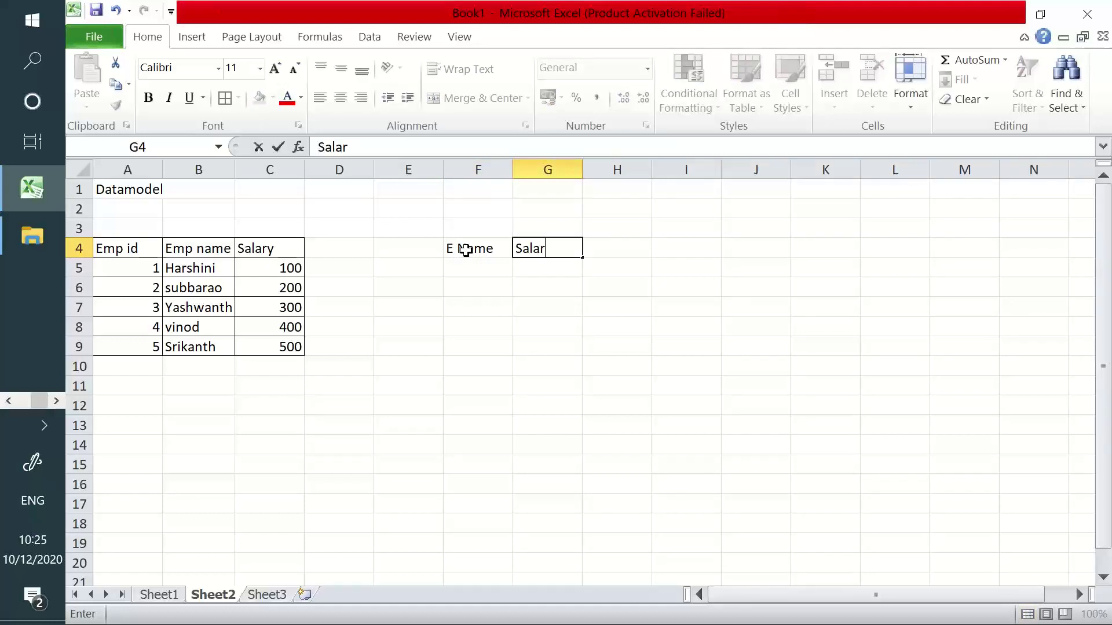
key("Tab")
key("Left")
key("Left")
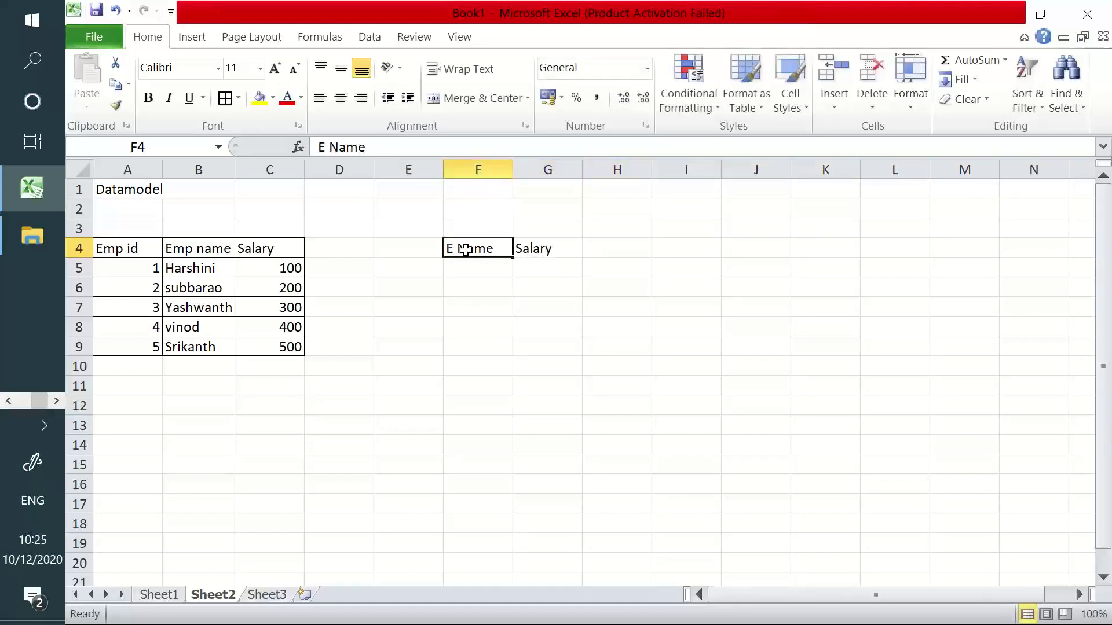
key("Right")
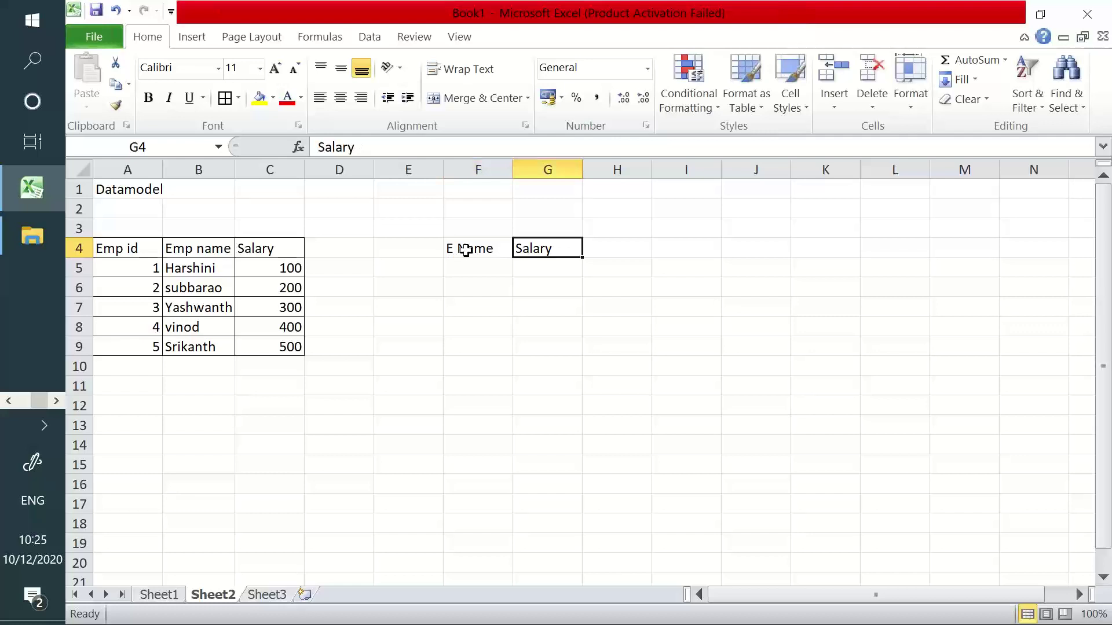
type("Manager")
key("Tab")
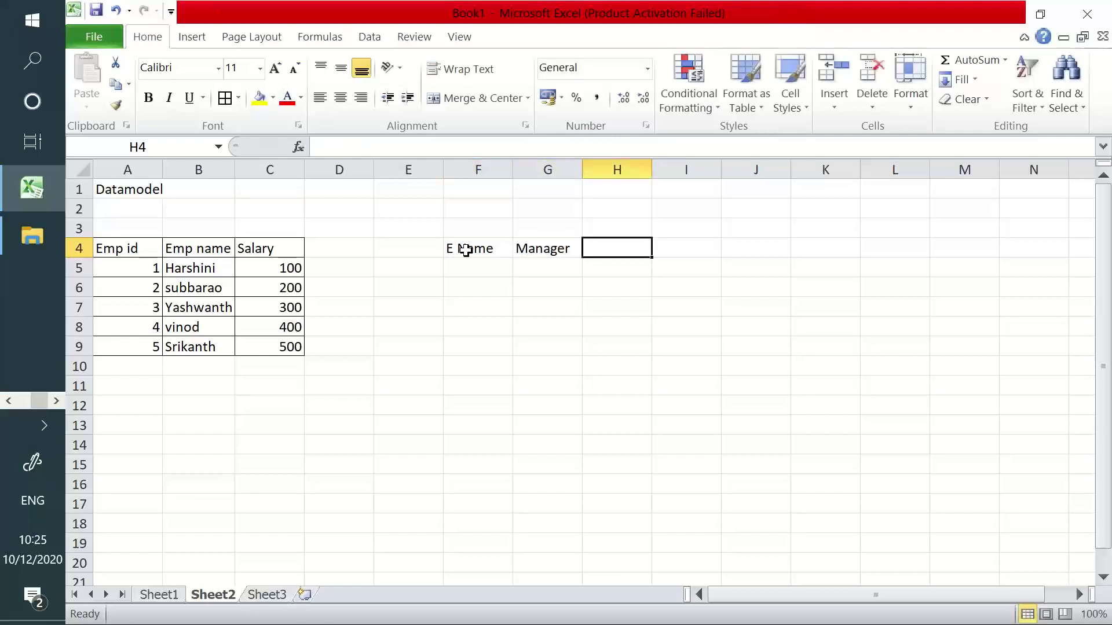
Enter the header "Organisation" in H4 to complete the second table's header row
type("Organis")
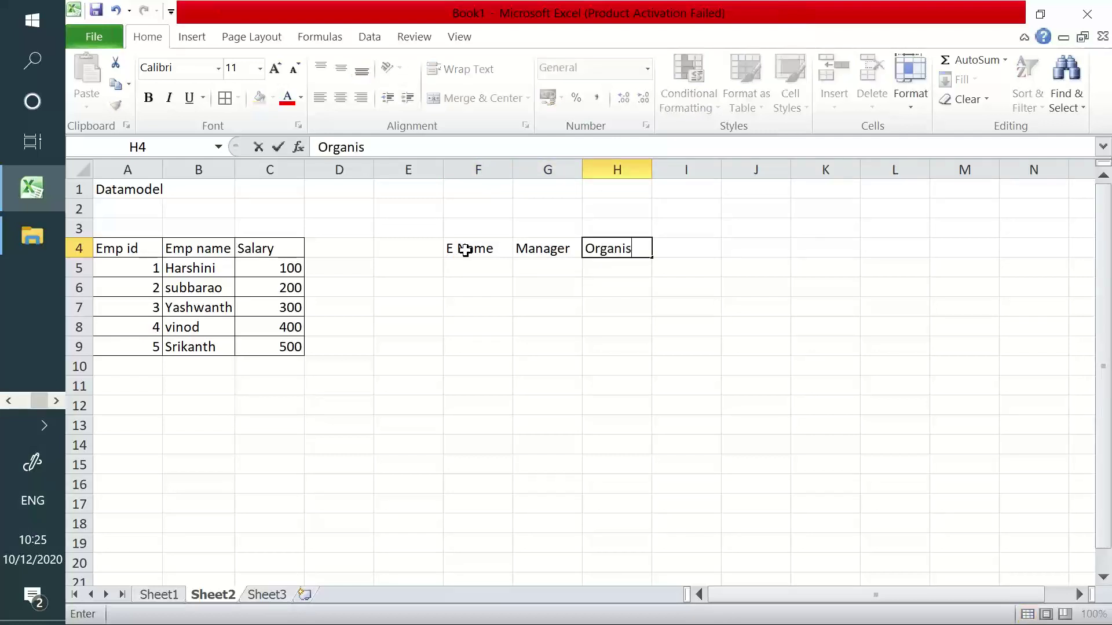
type("ation")
key("Return")
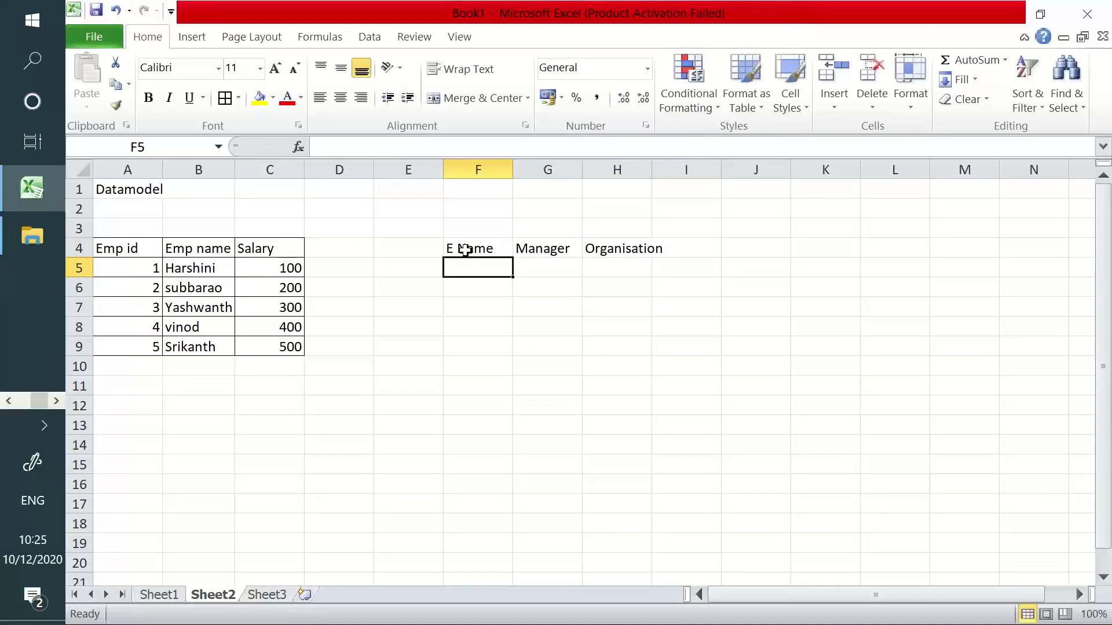
Copy the employee names from B5:B9 into the second table's name column, F5:F9
left_click_drag(227, 267, 215, 346)
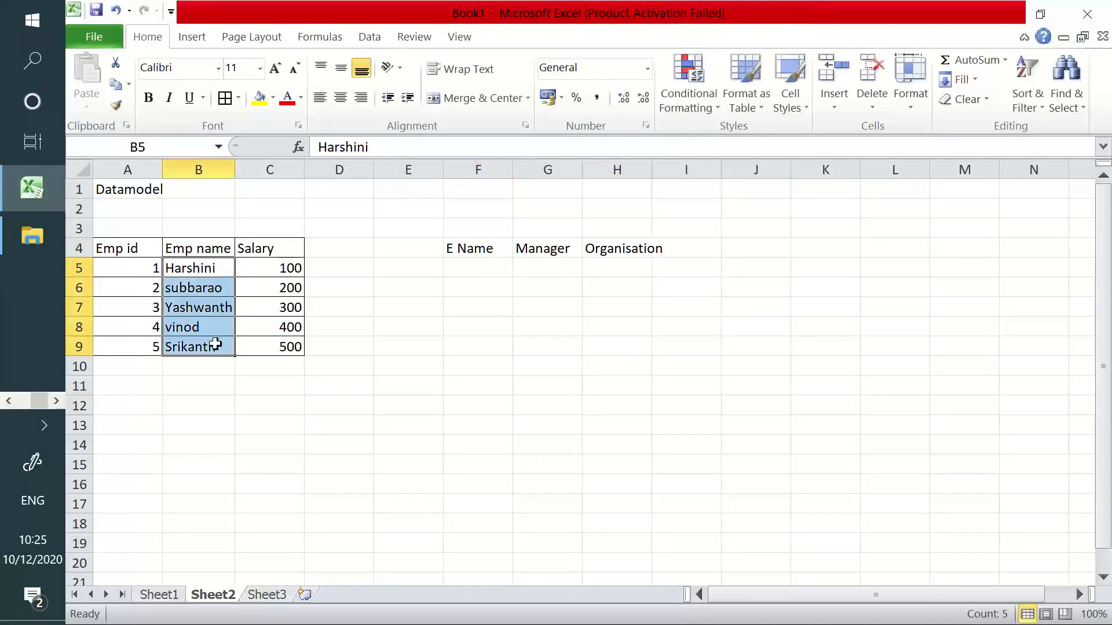
key("ctrl+c")
left_click(479, 269)
key("ctrl+v")
Fill the Manager column in G5:G9 with a manager's first name for each employee
left_click(549, 262)
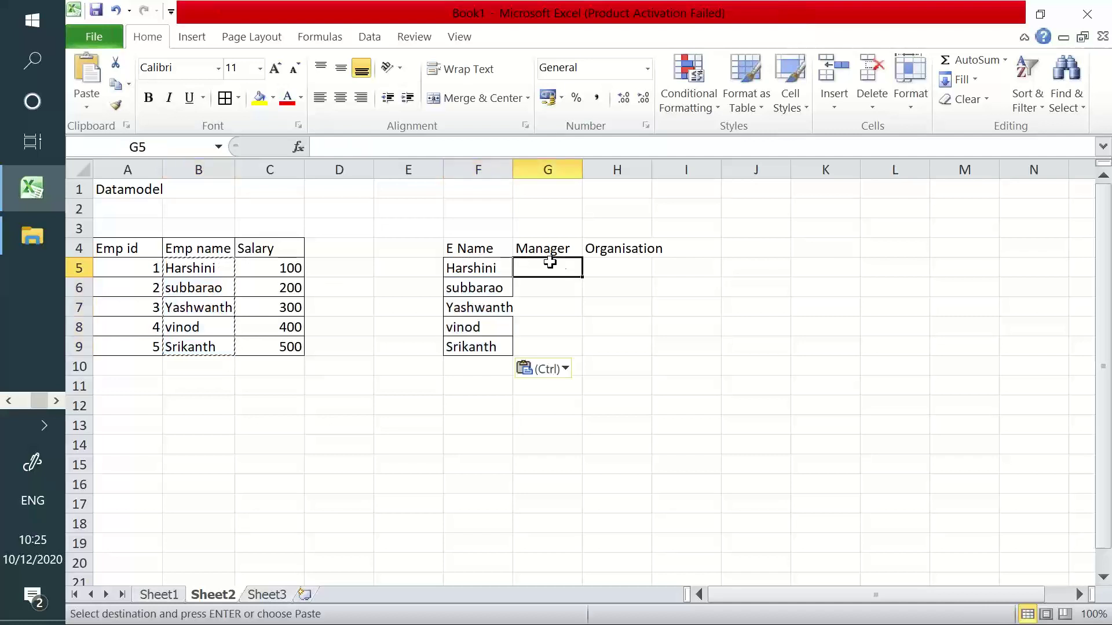
type("Vishn")
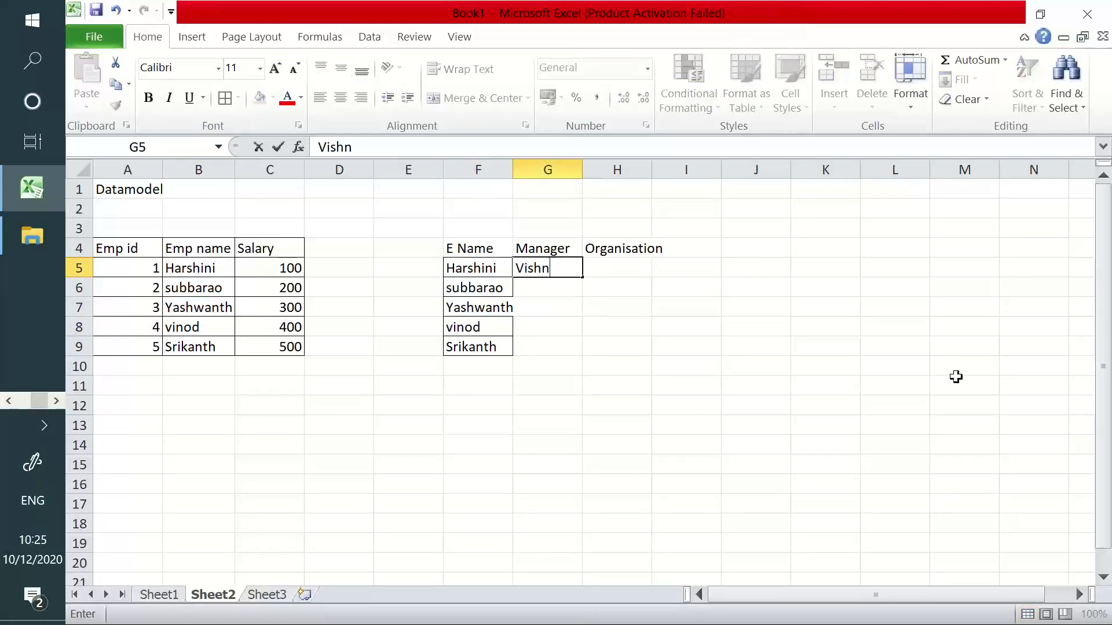
type("u")
key("Return")
type("Krishna")
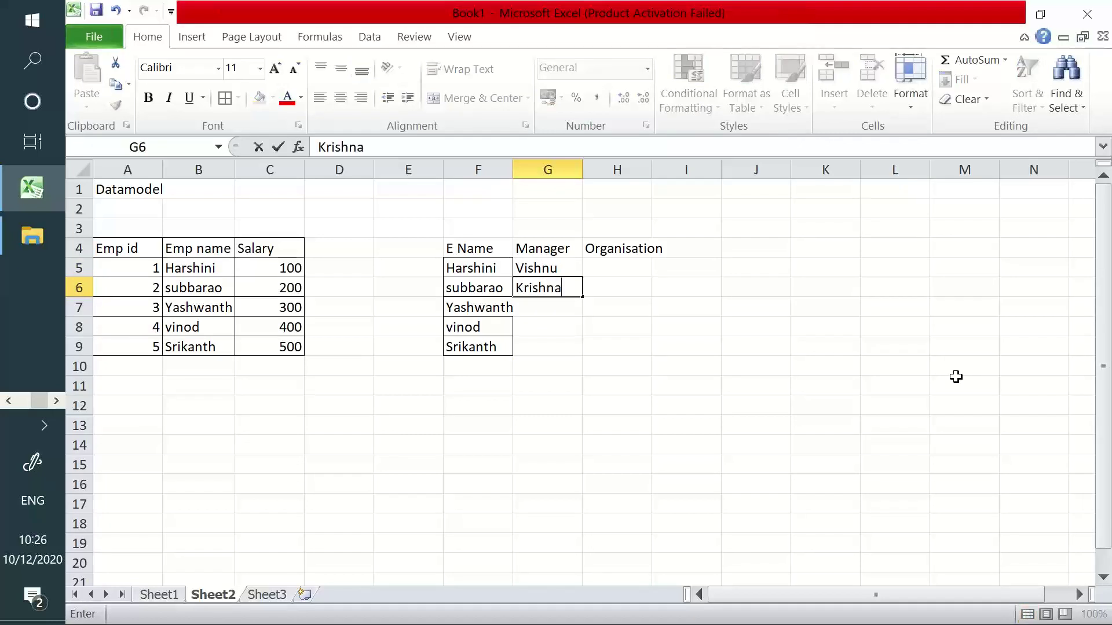
key("Return")
type("Raghu")
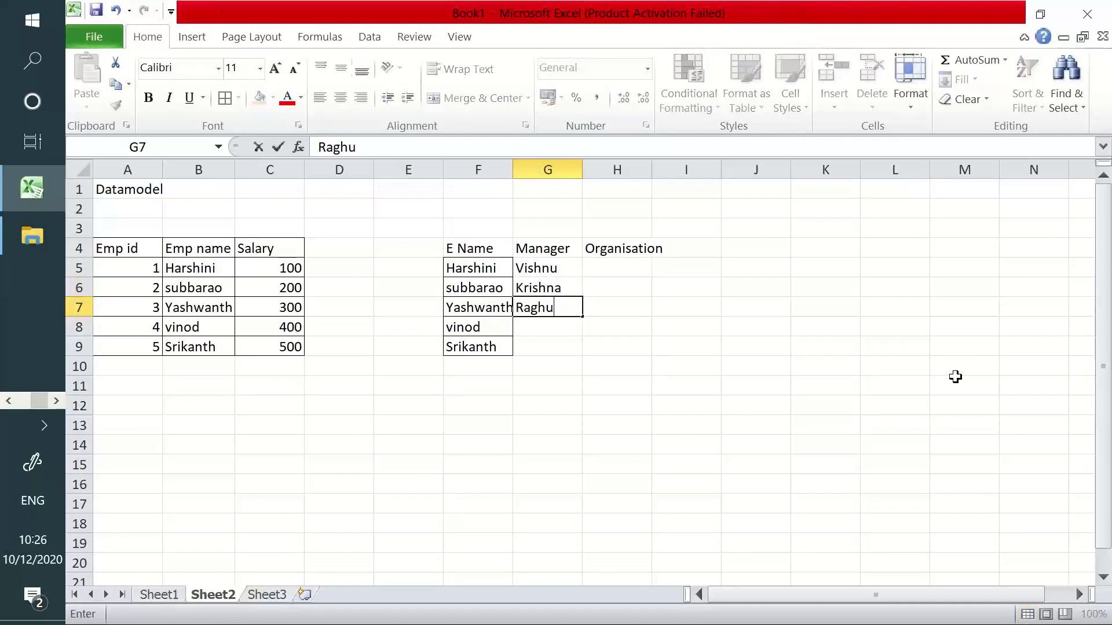
key("Return")
type("Sravan")
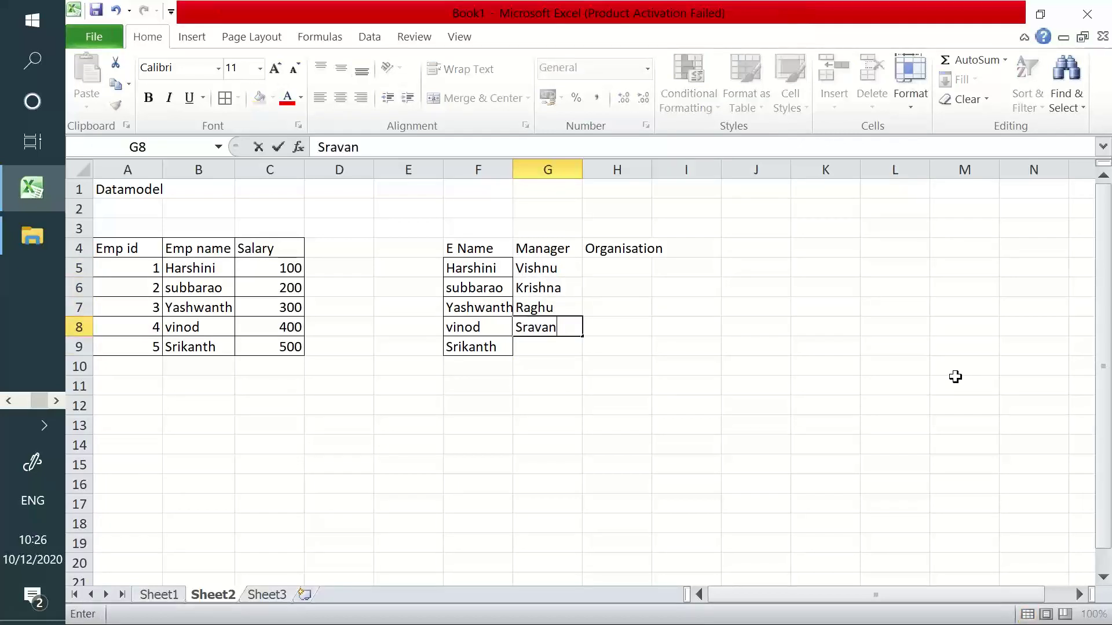
key("Return")
type("Moun")
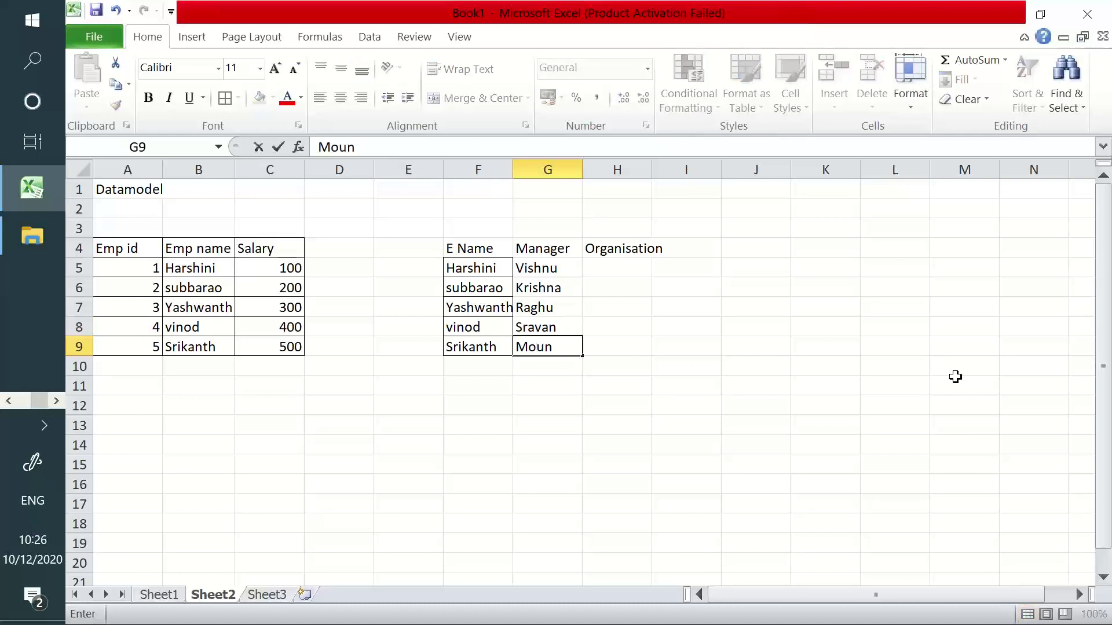
type("ika")
key("Return")
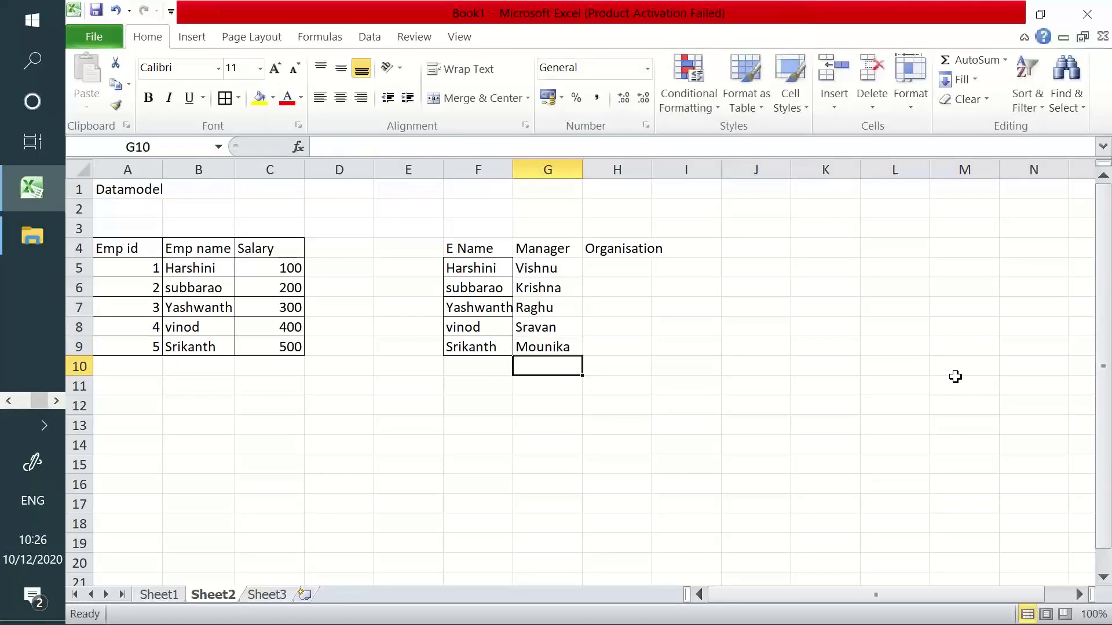
right_click(955, 377)
Enter the organisations Infy, CGI, Cap, Acc and Tcs in cells H5:H9
left_click(619, 267)
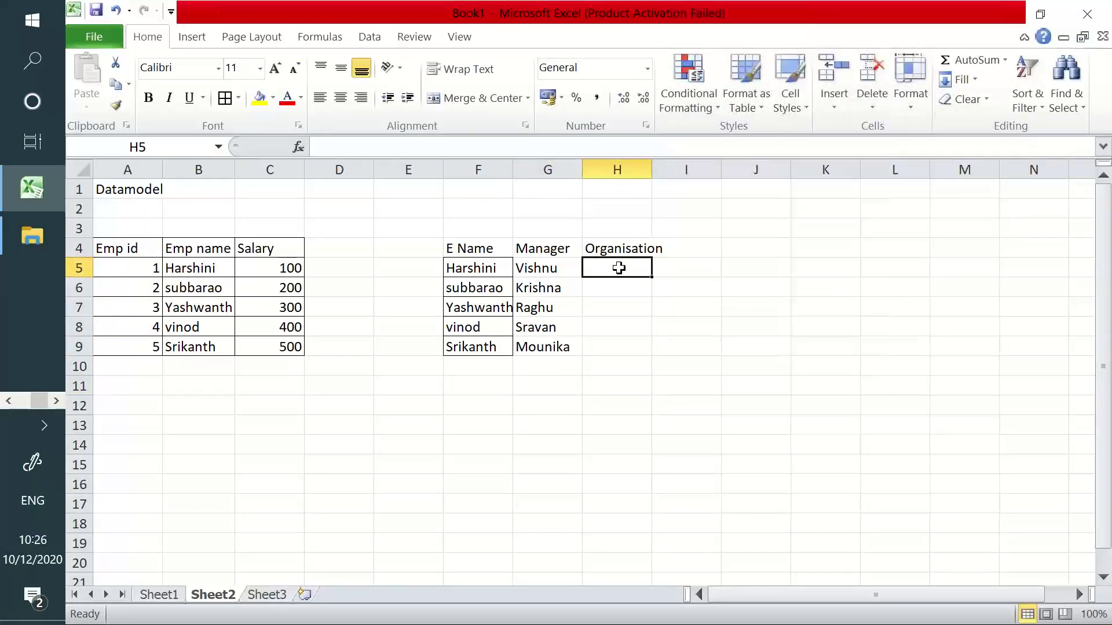
type("Infy")
key("Return")
type("CGI")
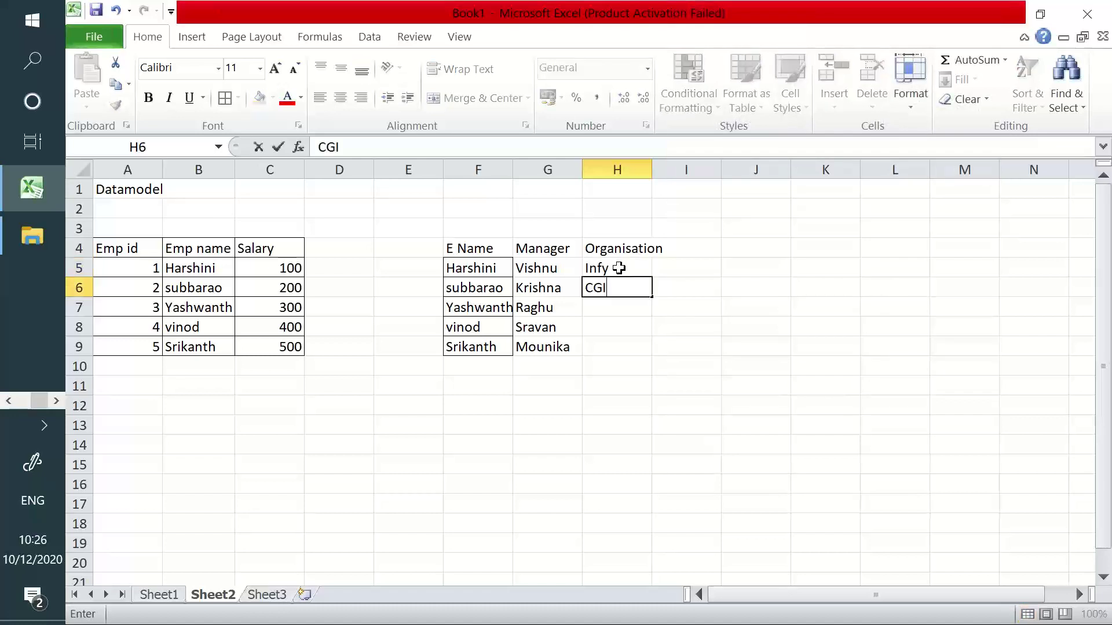
key("Return")
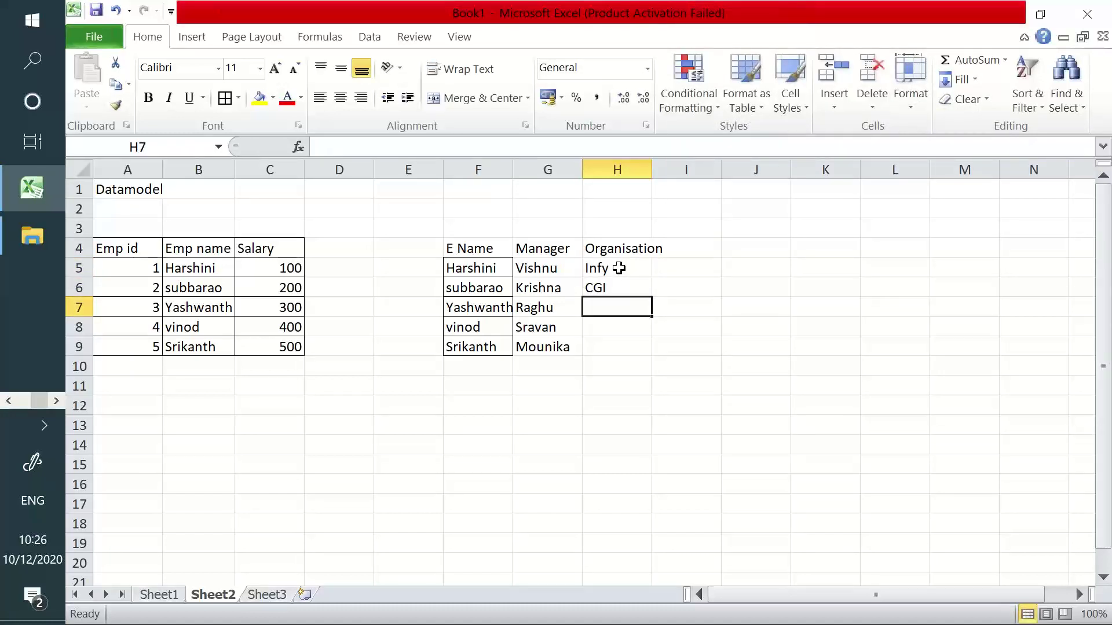
type("Cap")
key("Return")
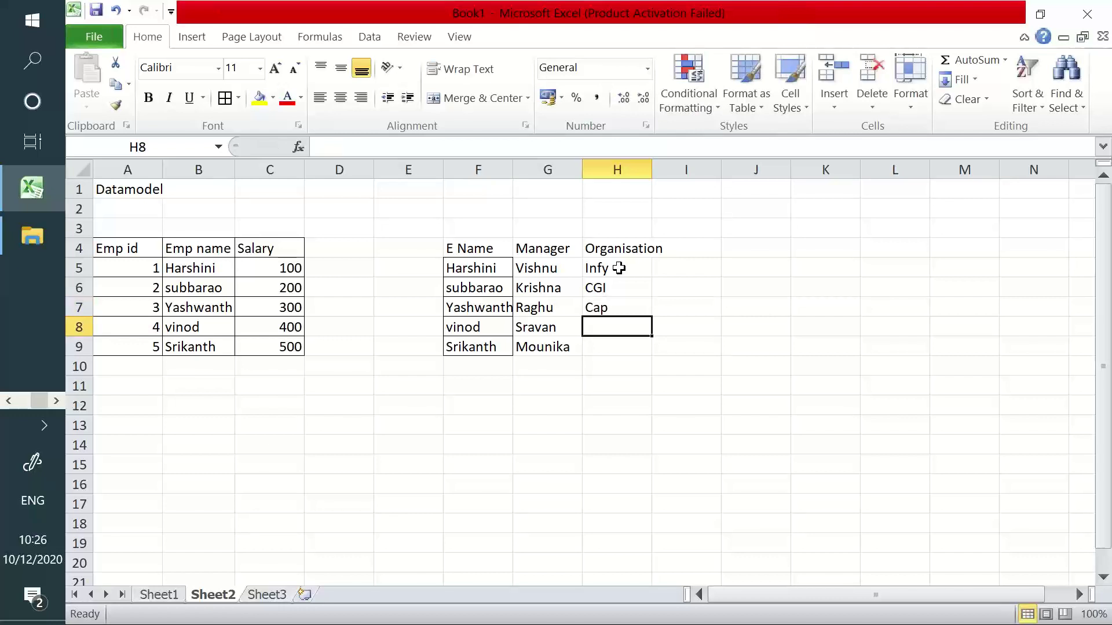
type("Acc")
key("Return")
type("Tc")
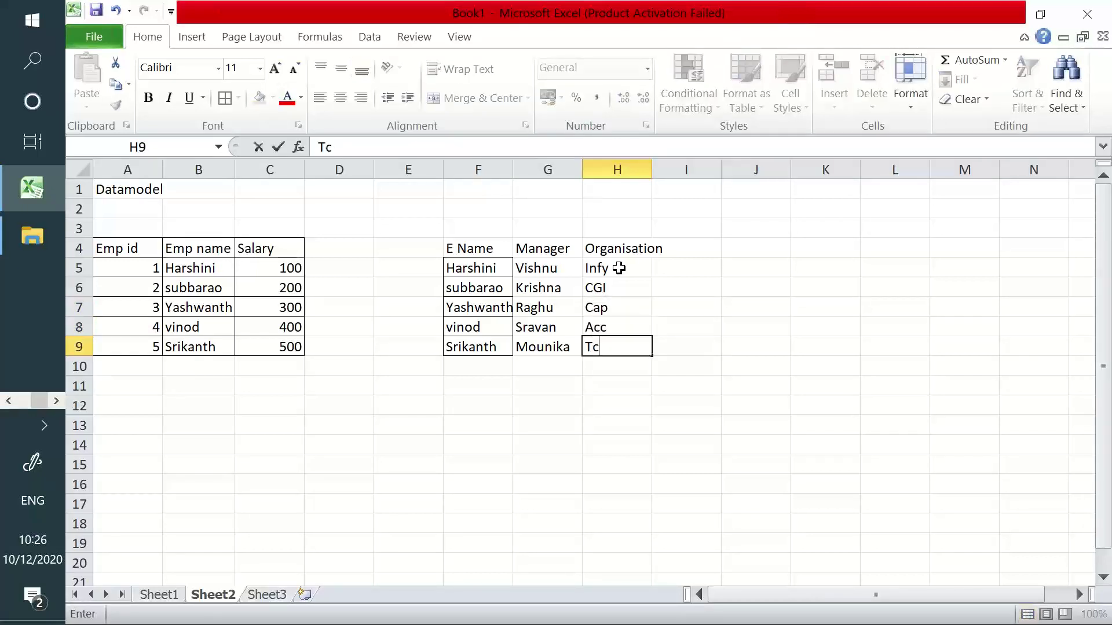
type("s")
key("Return")
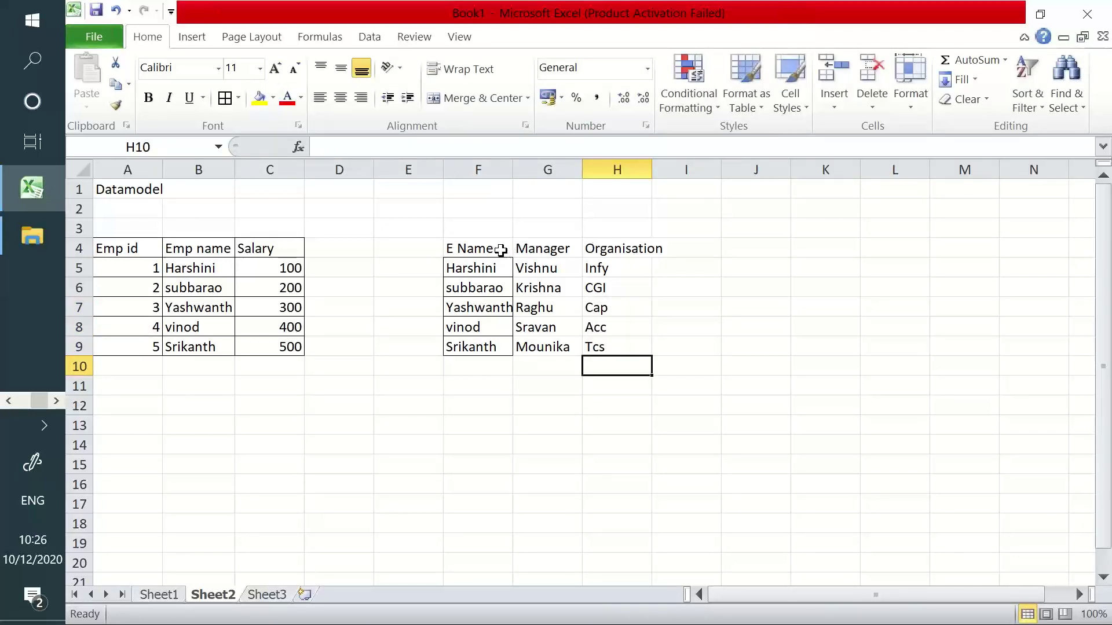
Apply All Borders to the second table in F4:H9 and autofit the width of column H
left_click_drag(500, 250, 597, 346)
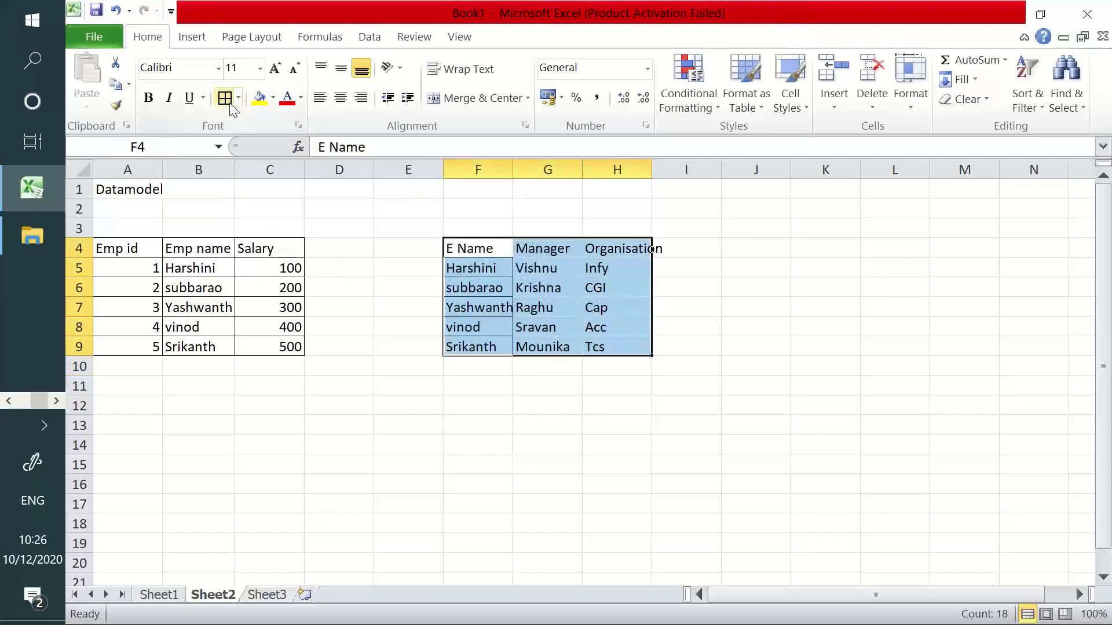
left_click(231, 106)
double_click(652, 170)
left_click(635, 171)
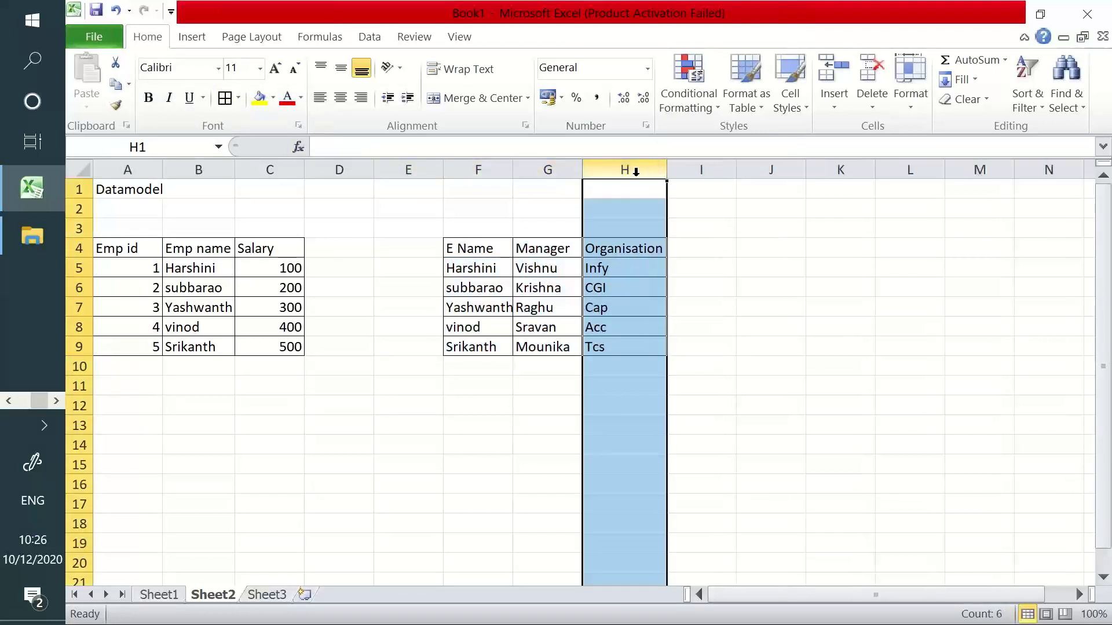
Replace the header in F4 with a copy of "Emp name" from B4, and autofit column F
left_click_drag(116, 252, 284, 343)
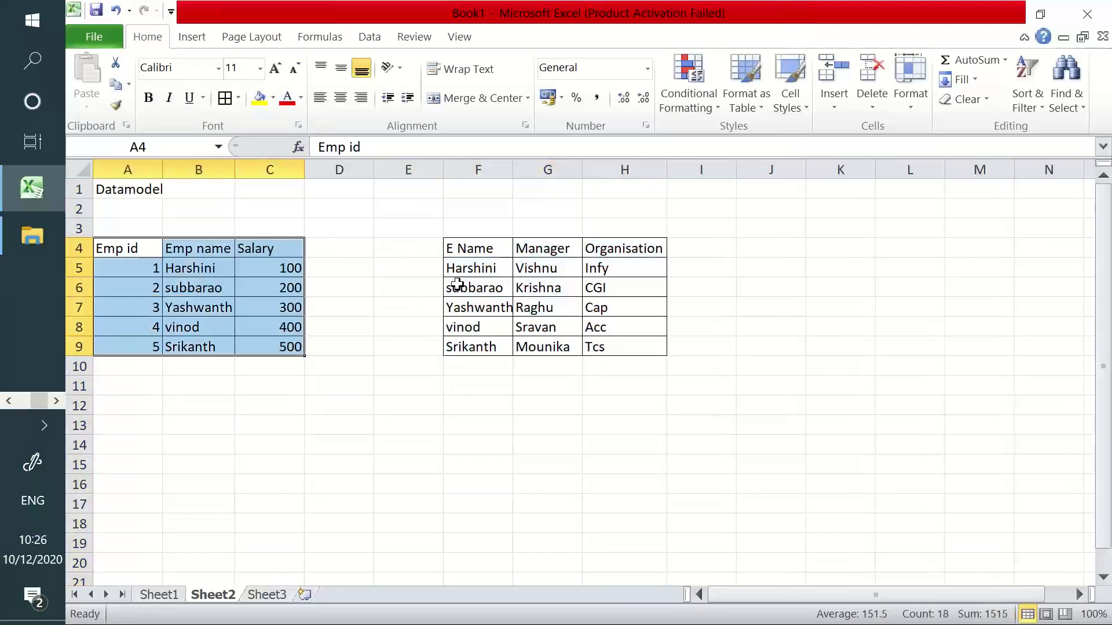
left_click_drag(475, 249, 635, 342)
left_click(186, 253)
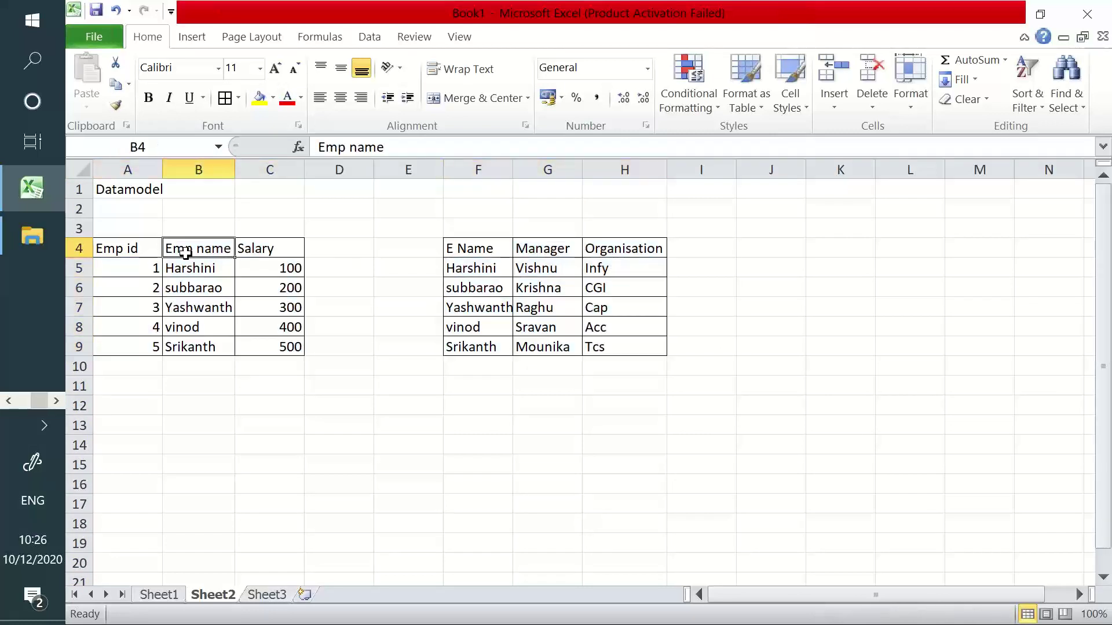
key("ctrl+c")
left_click(452, 248)
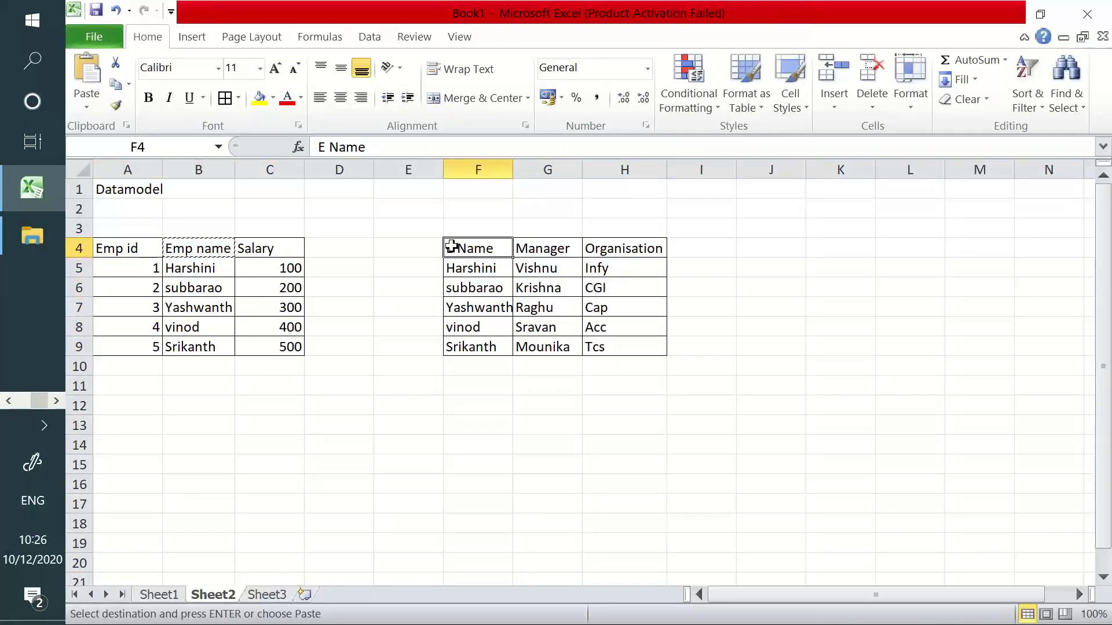
key("ctrl+v")
double_click(513, 169)
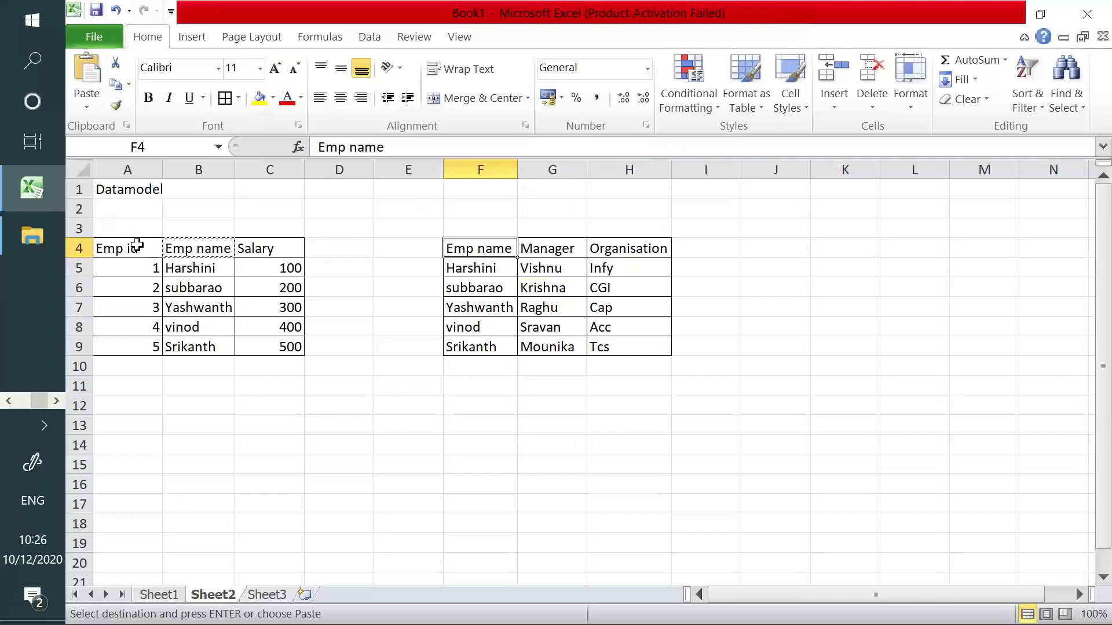
Examine both employee tables, comparing the Emp name column they share in B4:B9 and F4:F9
left_click_drag(137, 246, 301, 359)
left_click_drag(454, 268, 648, 385)
left_click(649, 379)
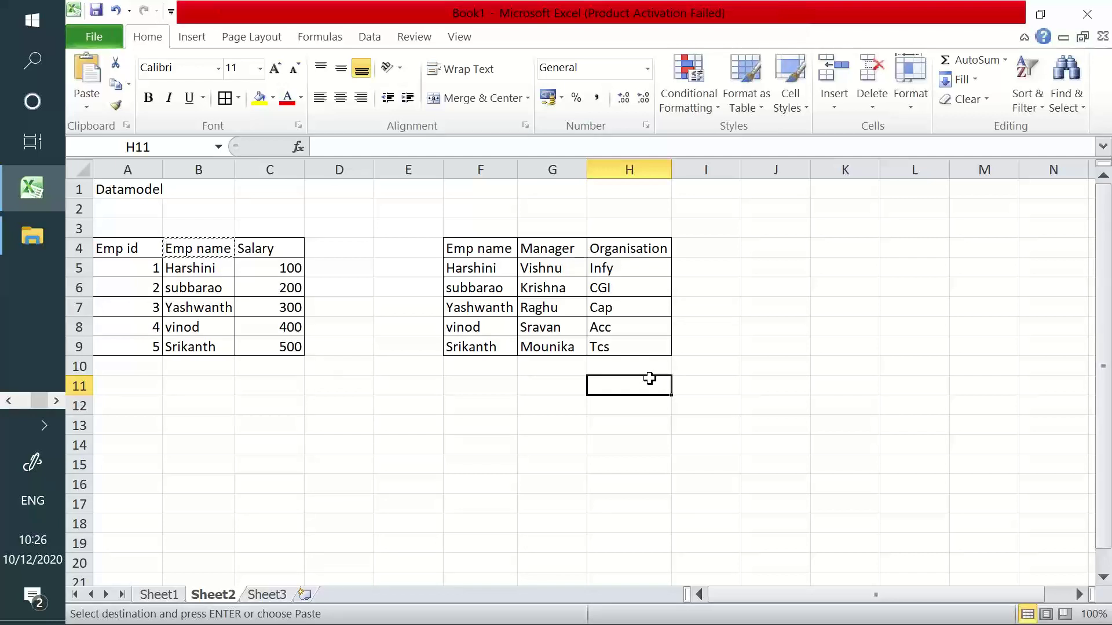
left_click(1029, 440)
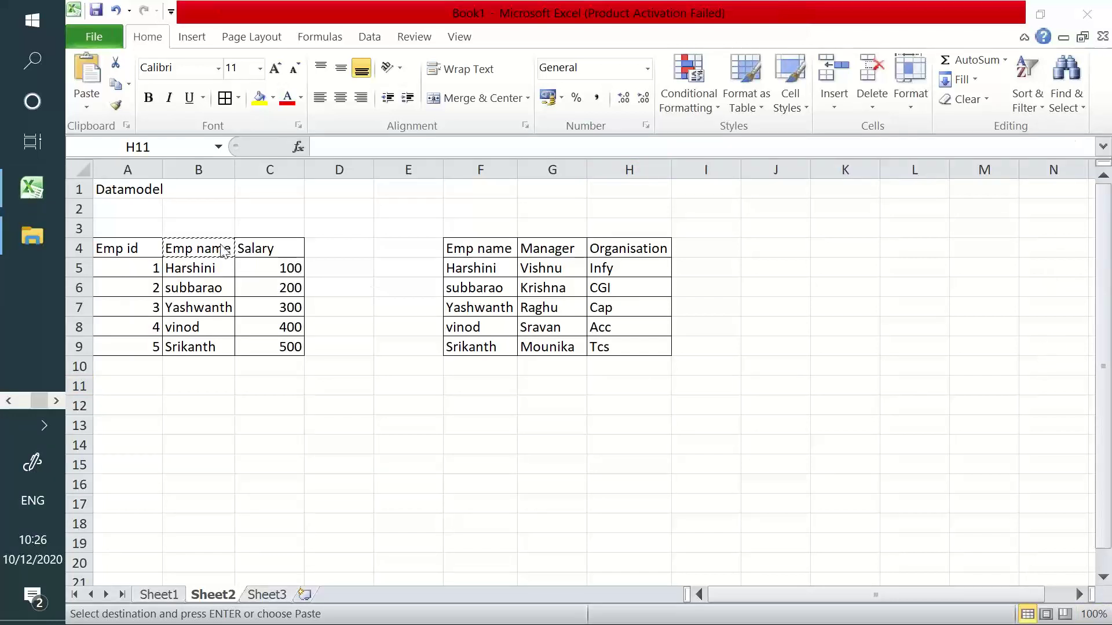
left_click(200, 240)
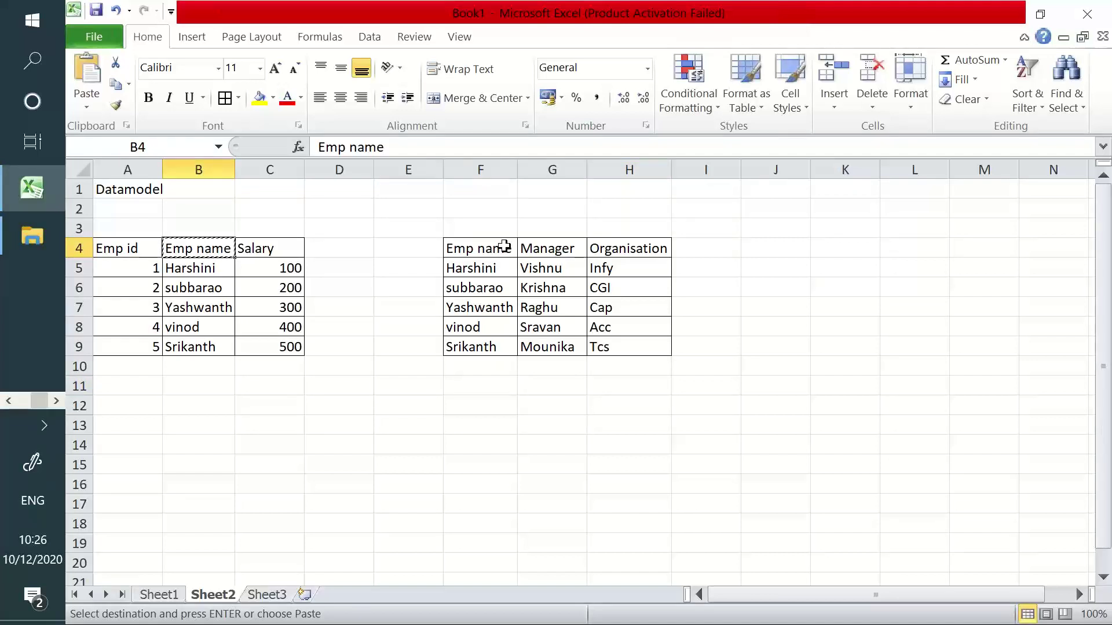
left_click_drag(220, 250, 229, 343)
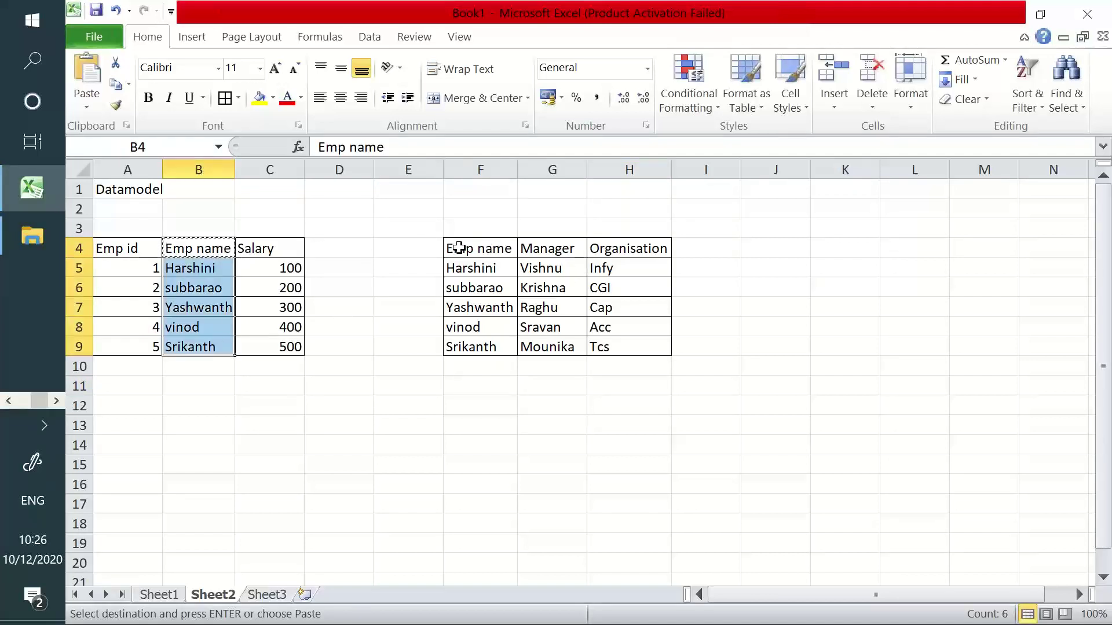
left_click_drag(460, 248, 467, 347)
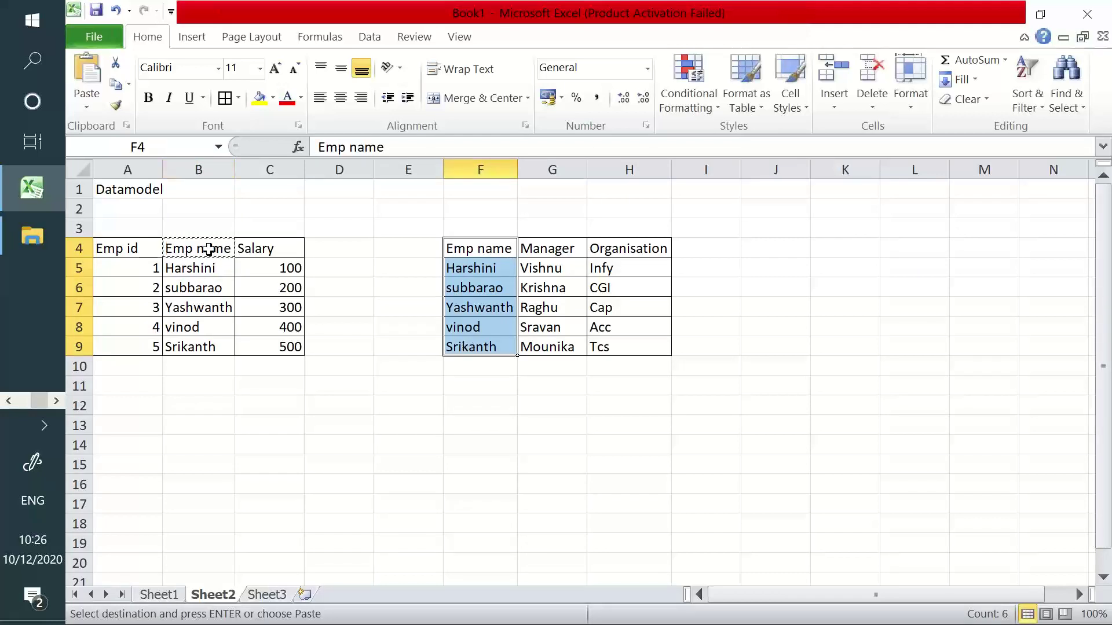
left_click_drag(218, 249, 210, 339)
left_click_drag(494, 250, 480, 343)
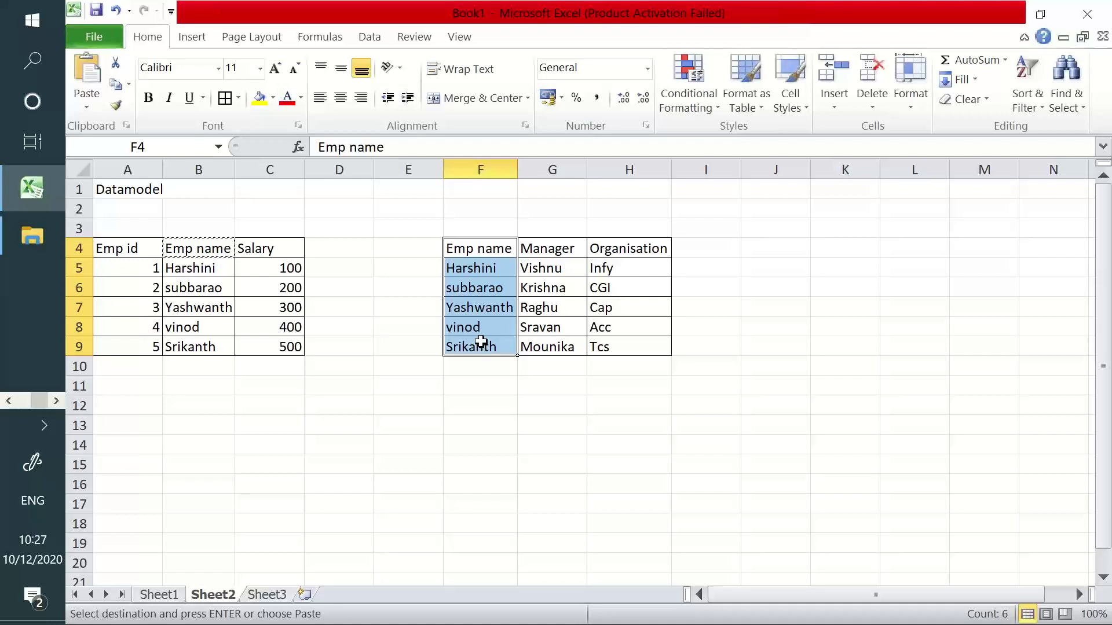
left_click_drag(149, 249, 154, 347)
Label the two tables by entering "Consul" above them in cells B3 and G3
left_click(216, 223)
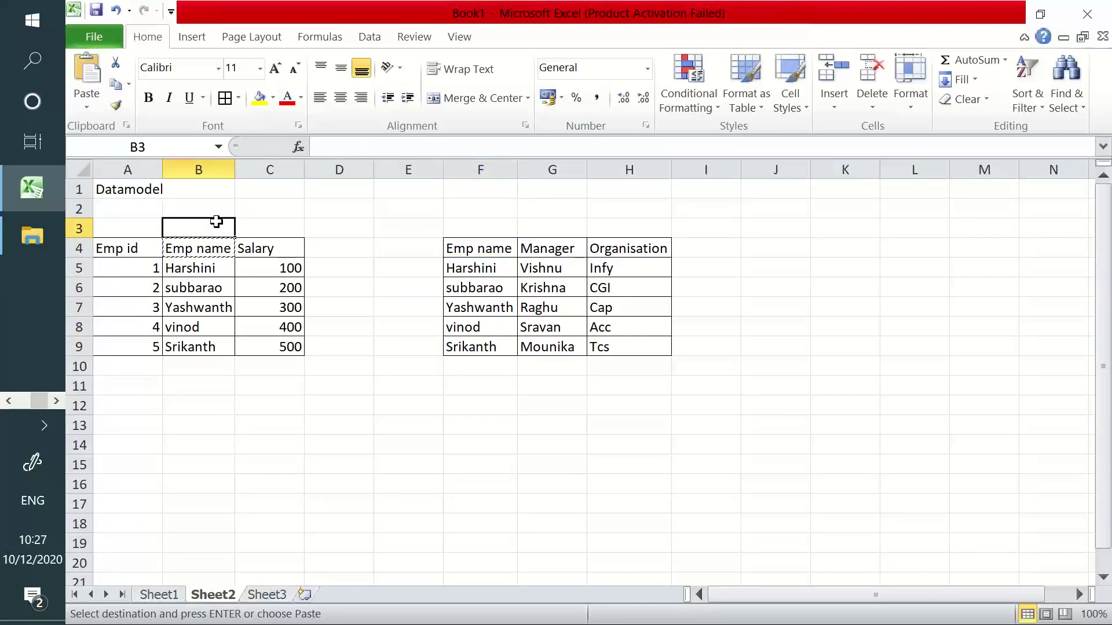
type("Consu")
key("Tab")
key("Tab")
key("Tab")
key("Tab")
key("Tab")
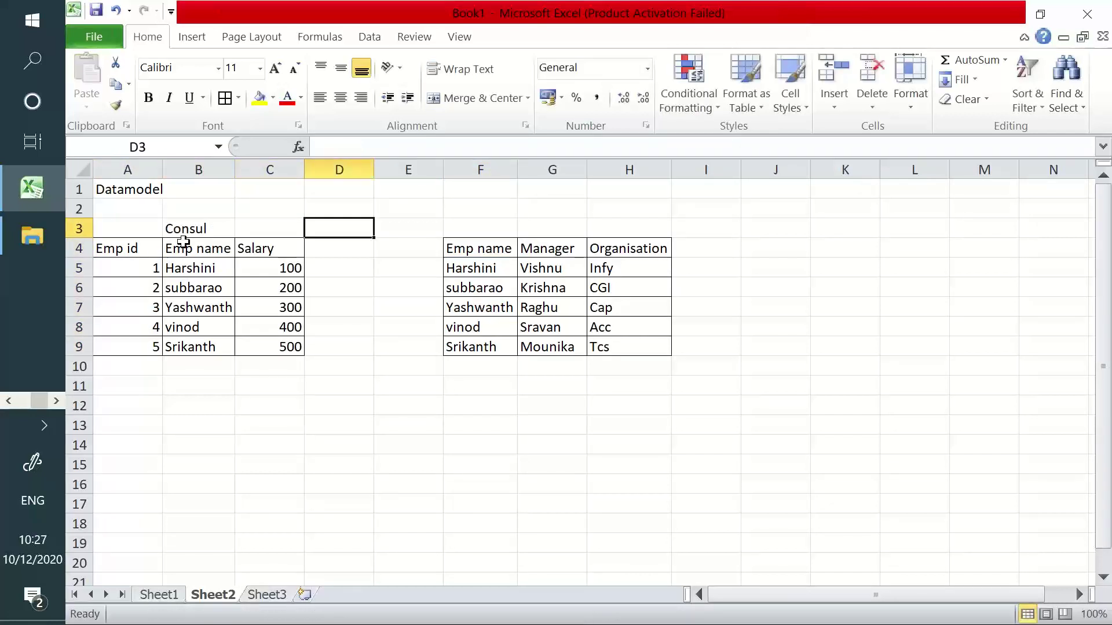
type("Consul")
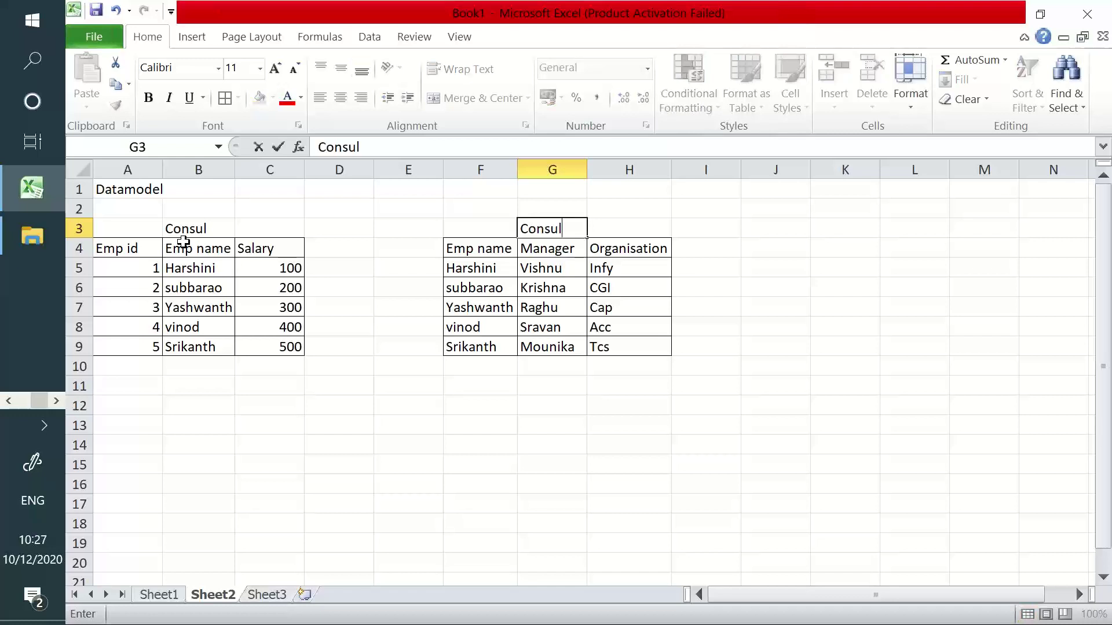
left_click(183, 243)
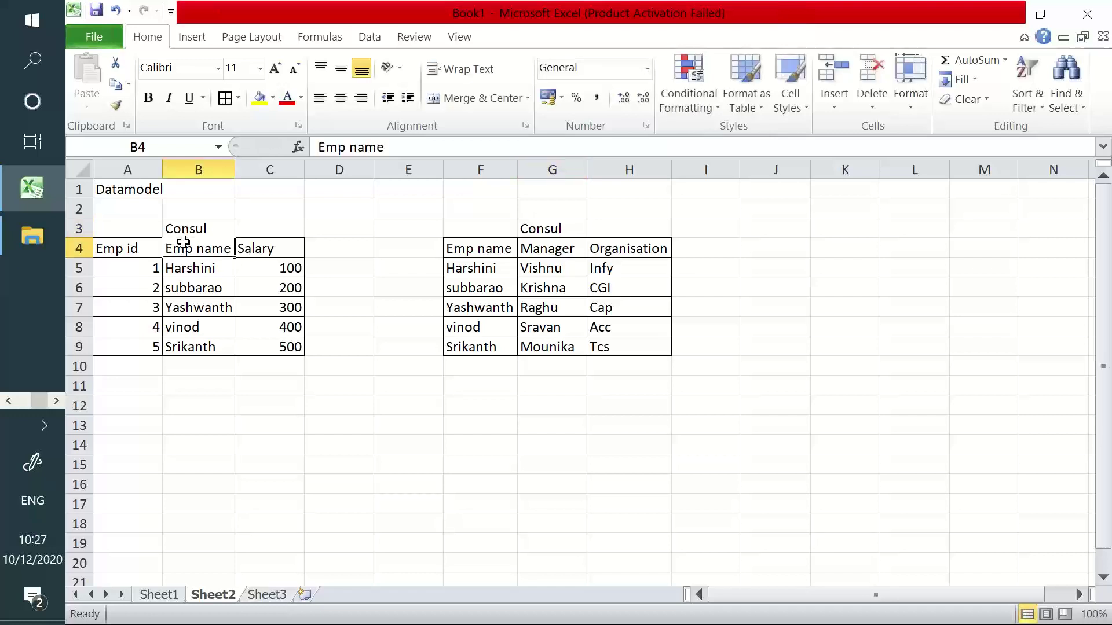
left_click(186, 267)
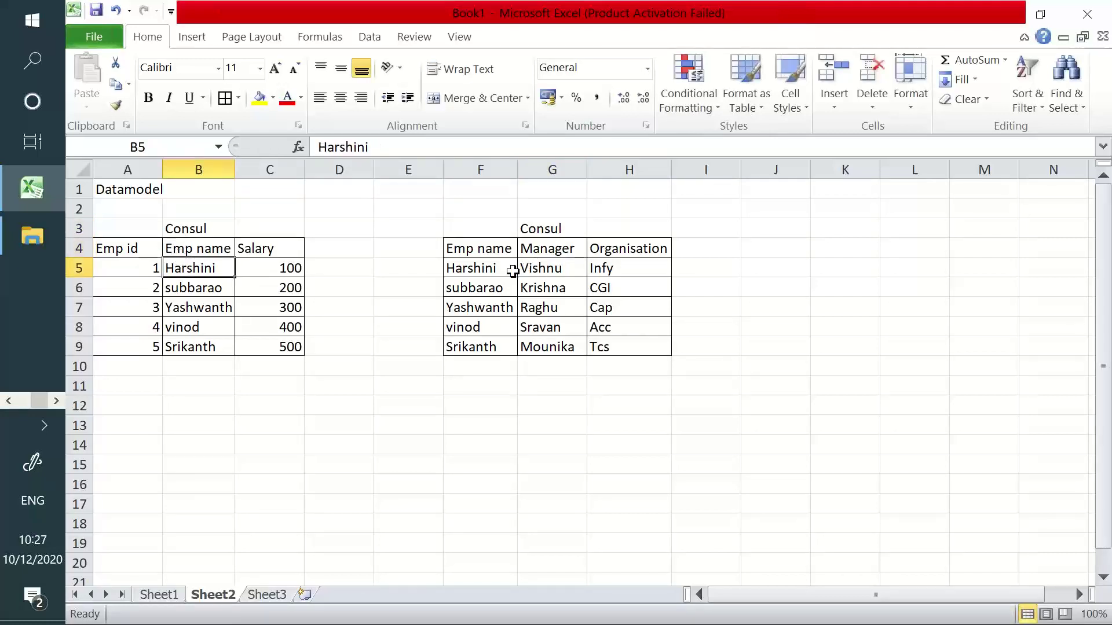
left_click(511, 270)
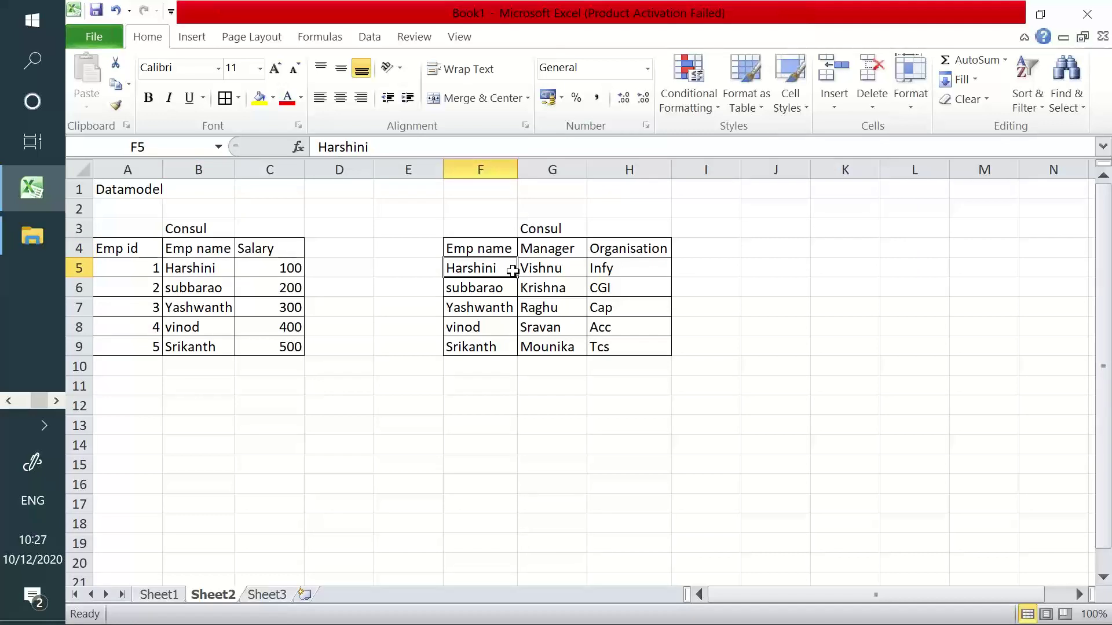
left_click(494, 288)
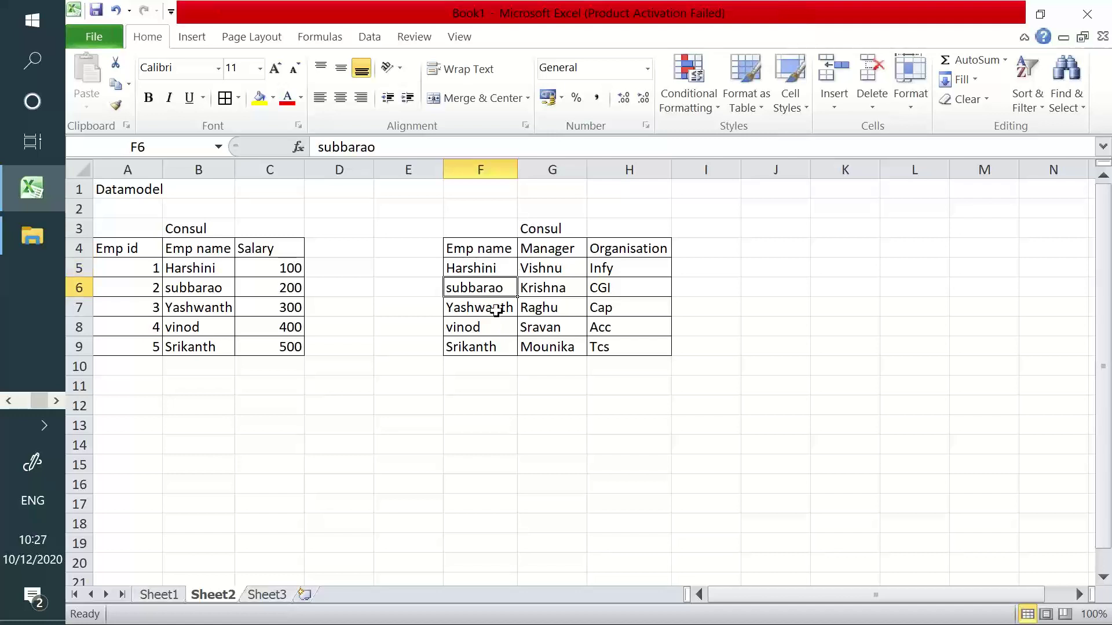
Compare the employee names in F4:F9 of the second table with those in B4:B9 of the first
left_click(496, 307)
left_click(487, 326)
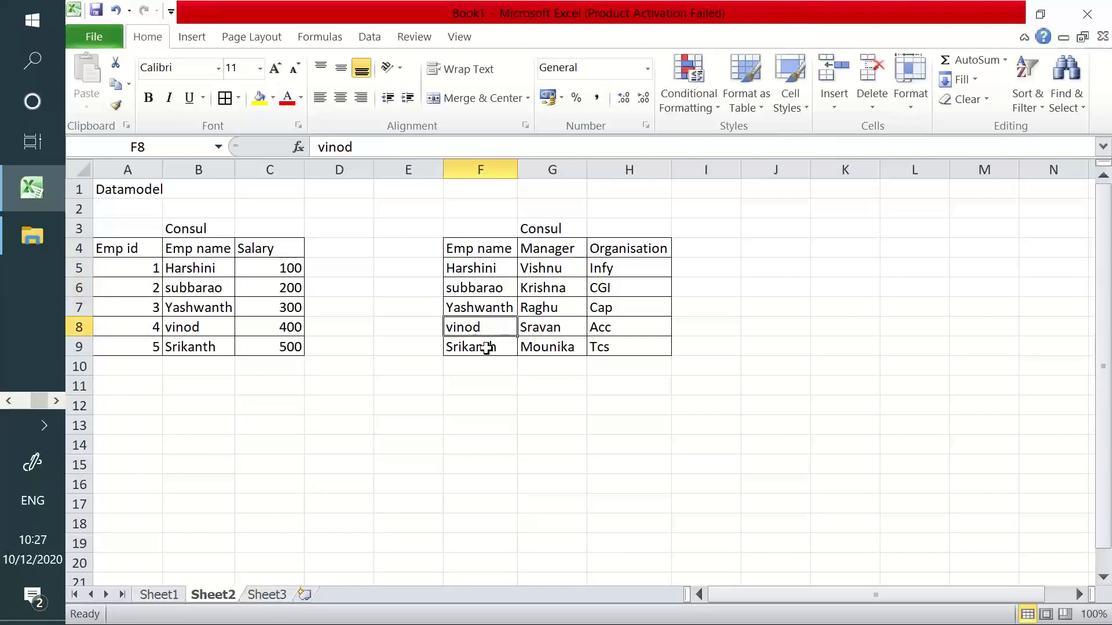
left_click(487, 348)
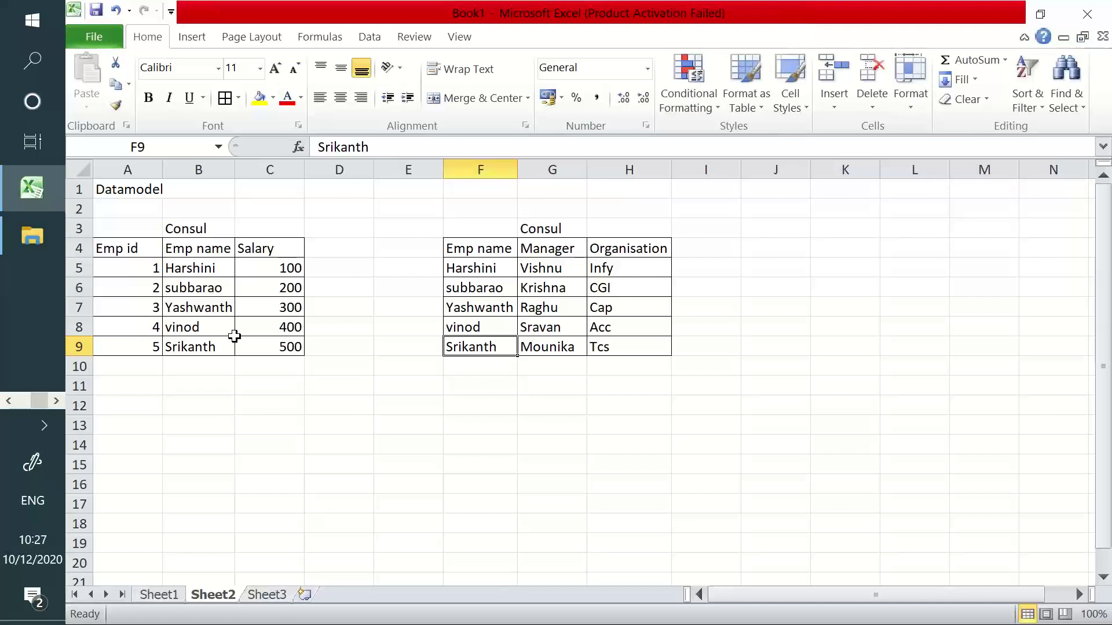
left_click(214, 346)
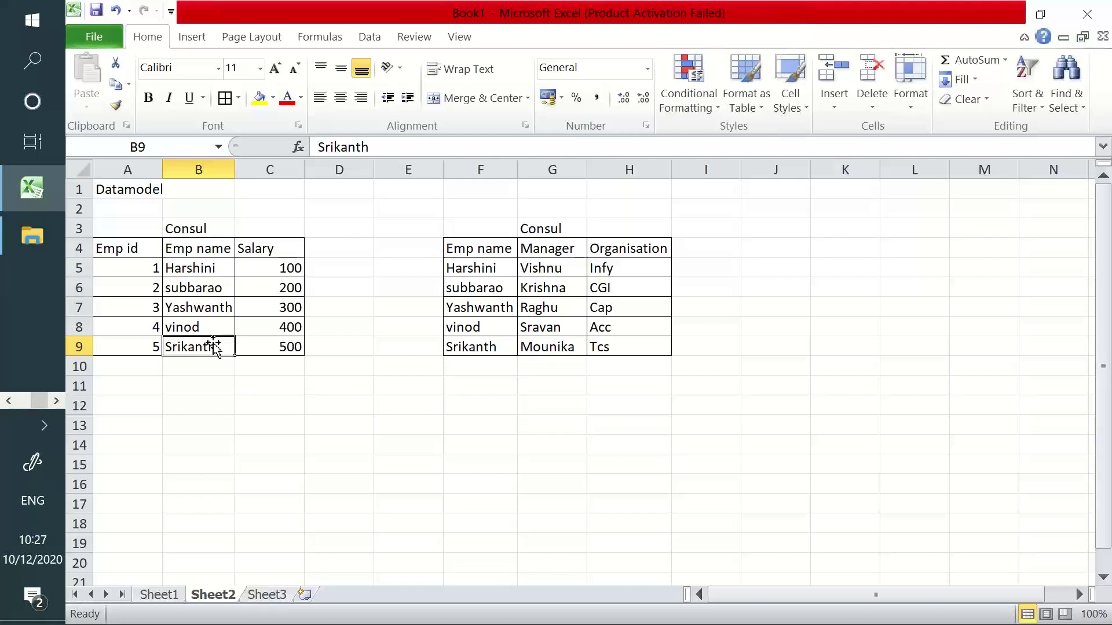
left_click_drag(478, 248, 471, 355)
left_click_drag(203, 248, 205, 355)
left_click(481, 271)
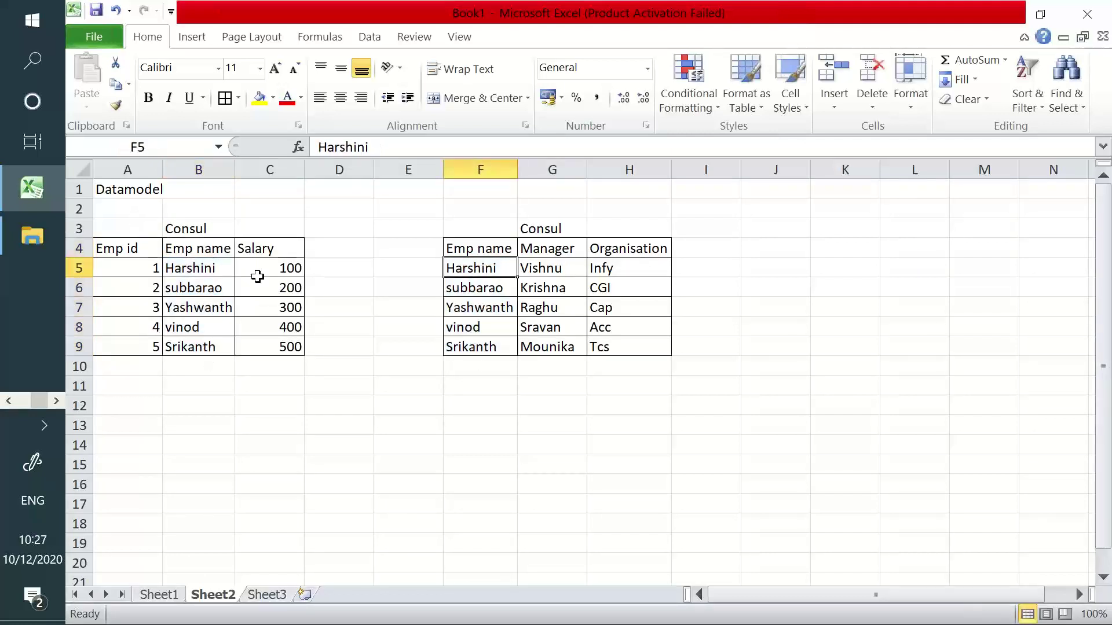
left_click(206, 273)
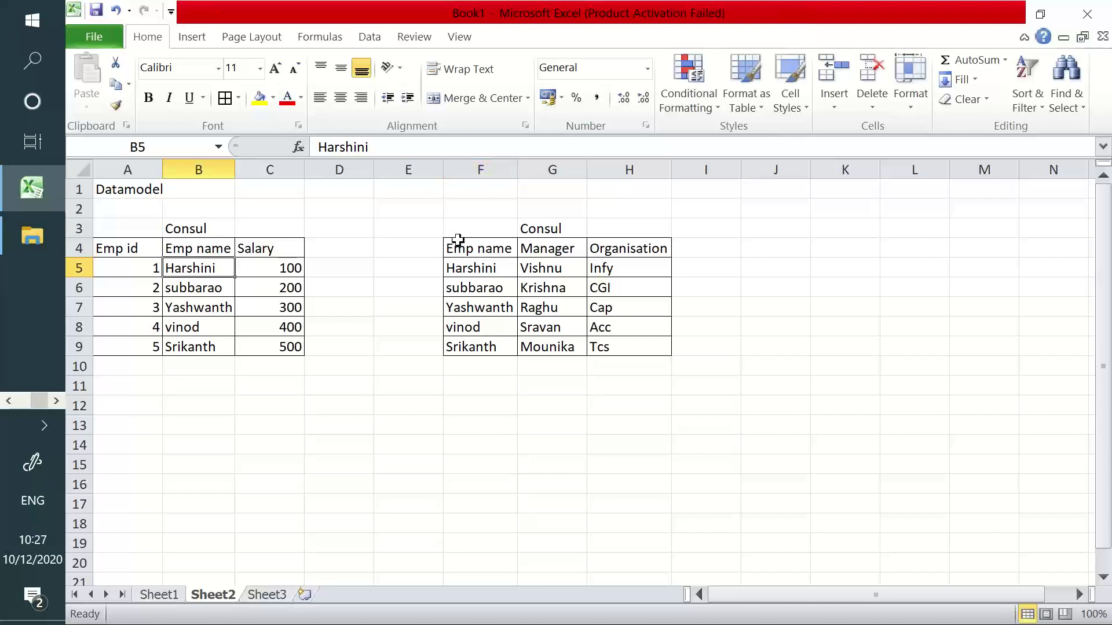
Add an "Emp Id" column to the second table in E4:E9 with the values 6, 7, 3, 4 and 5
left_click(421, 249)
type("Emp ")
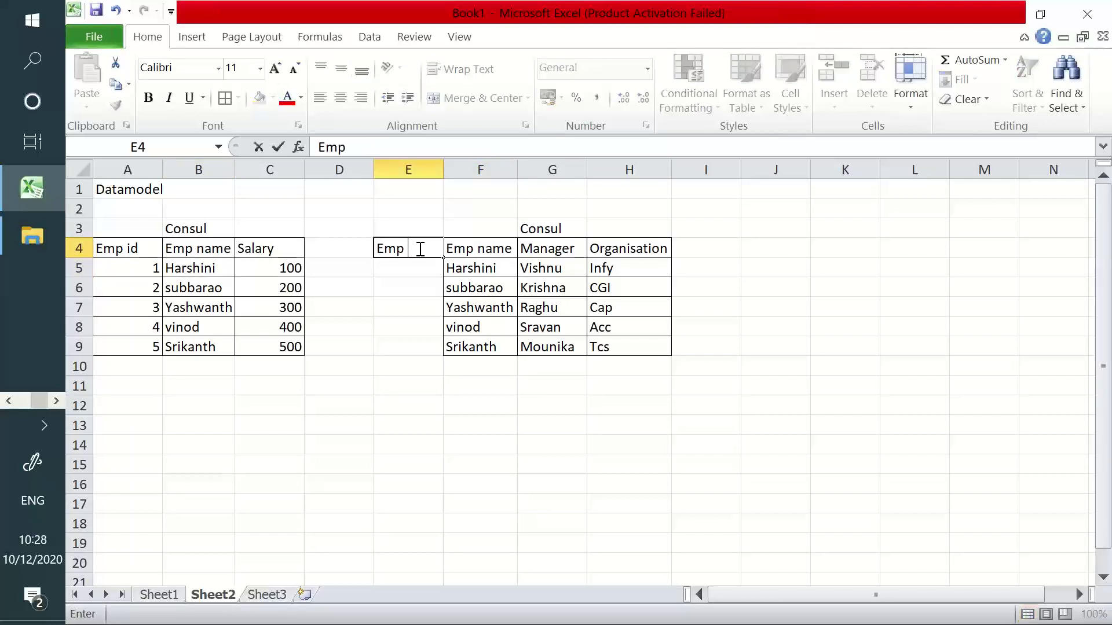
type("Id")
key("Return")
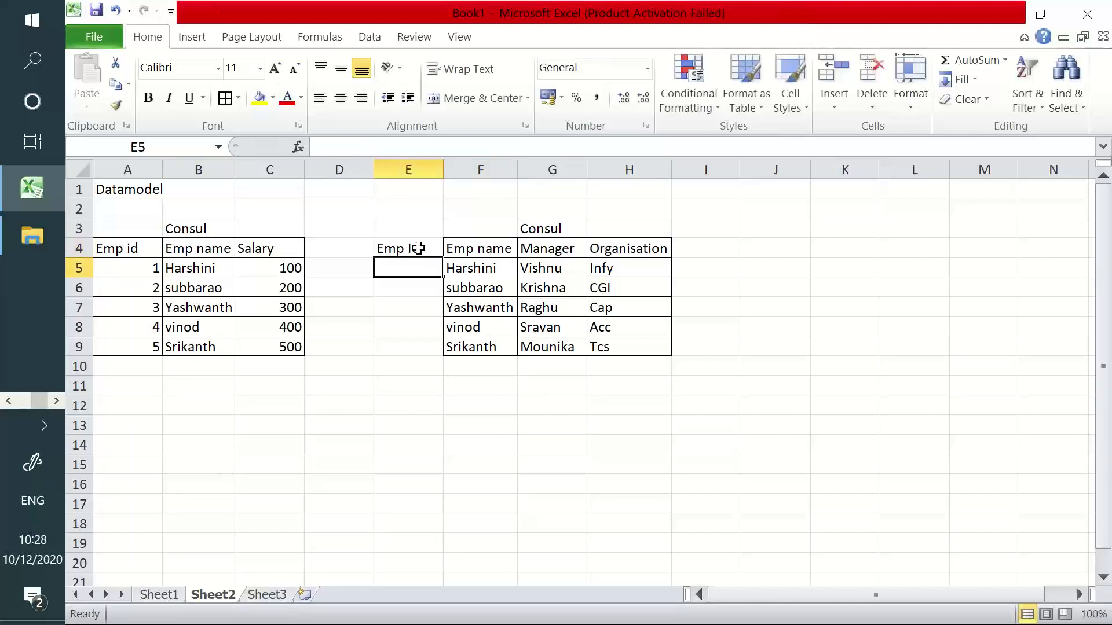
type("6")
key("Return")
type("7")
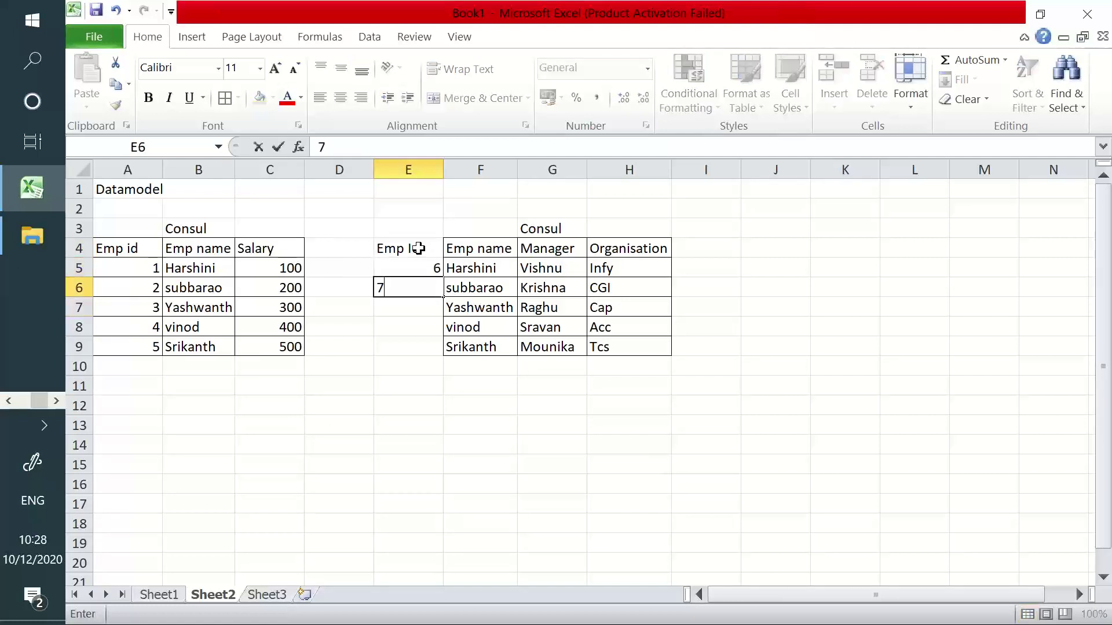
key("Return")
type("3")
key("Return")
type("4")
key("Return")
type("5")
key("Return")
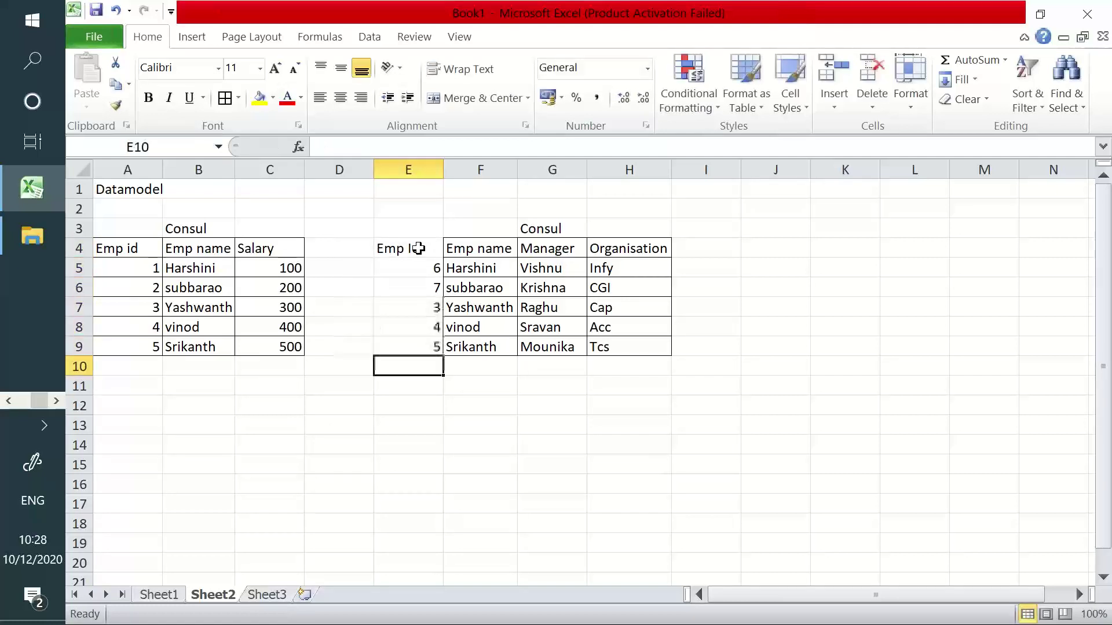
Compare the matching names in columns B and F, and rename the header in F4 to "E Name"
left_click_drag(144, 270, 202, 288)
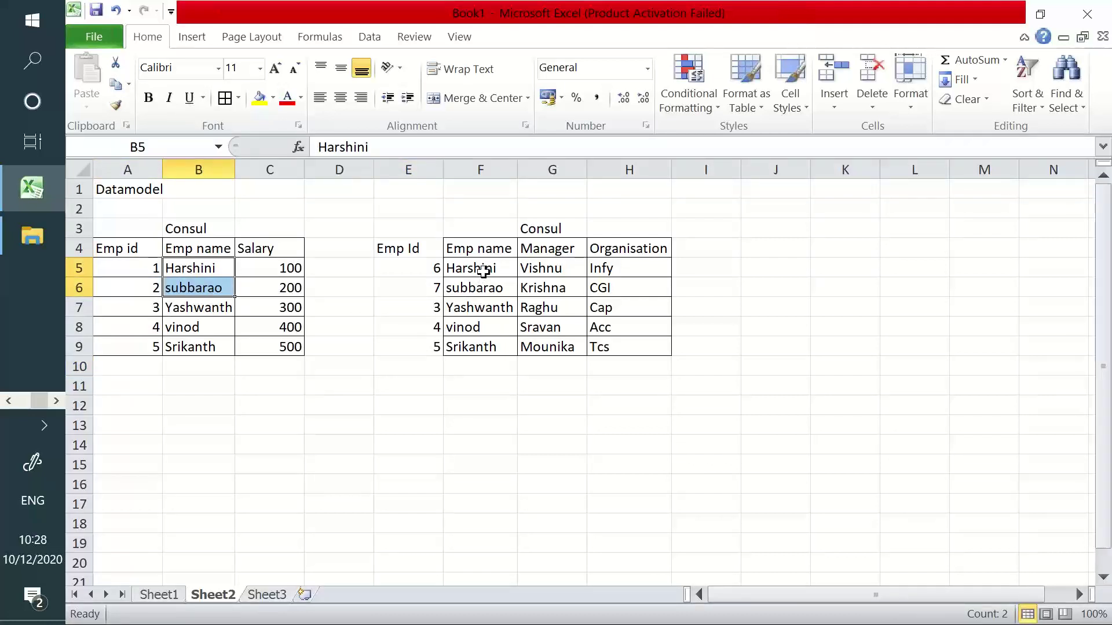
left_click_drag(479, 268, 481, 290)
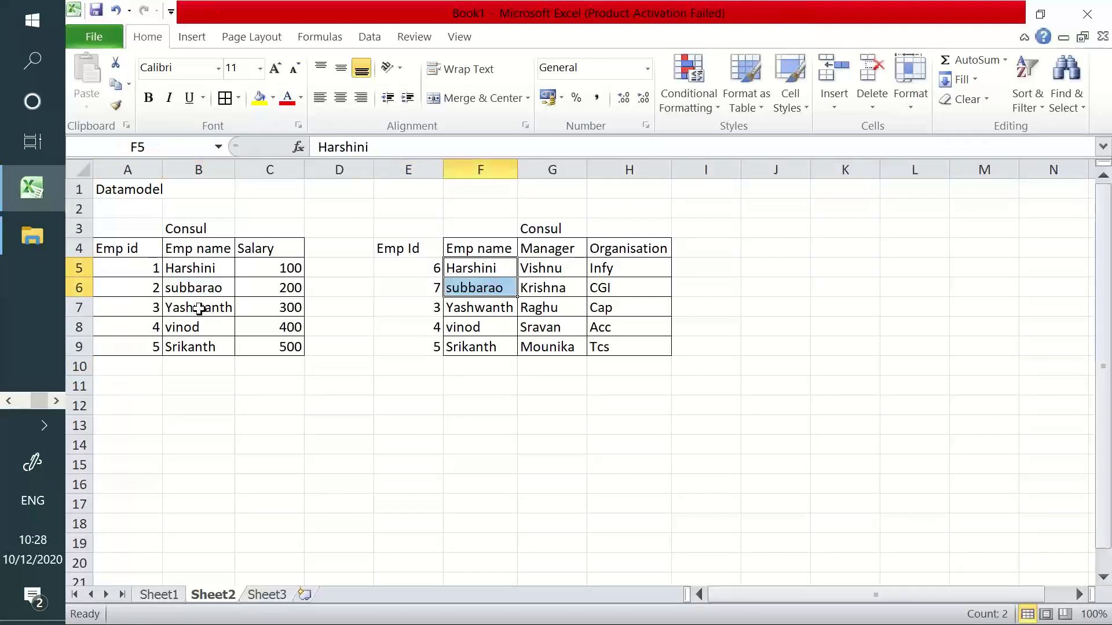
left_click_drag(195, 307, 195, 342)
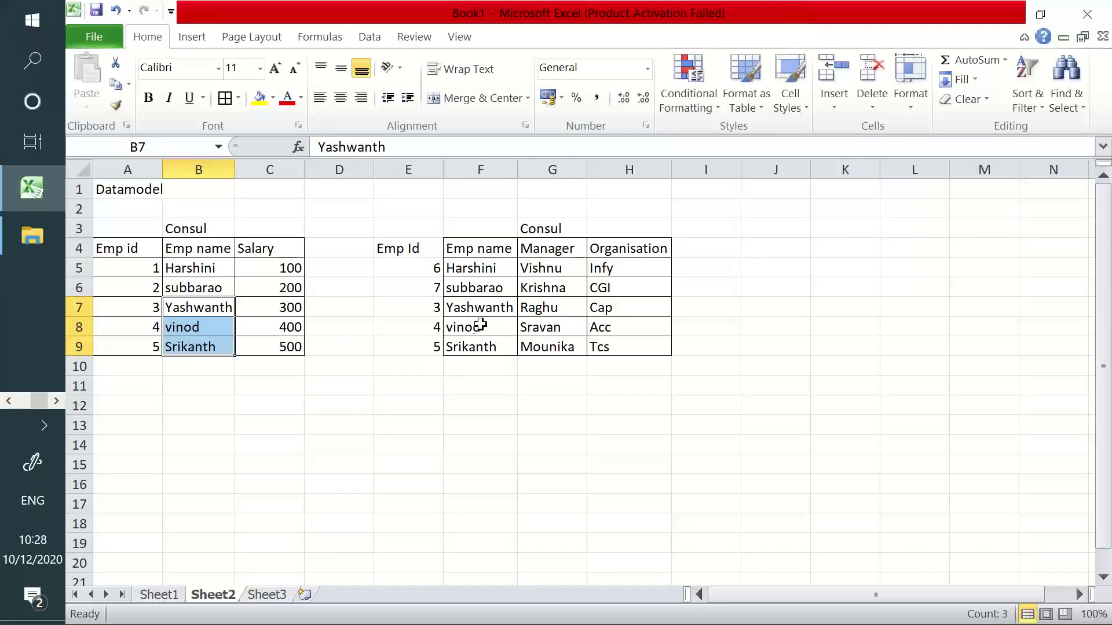
left_click_drag(486, 310, 488, 348)
left_click(492, 246)
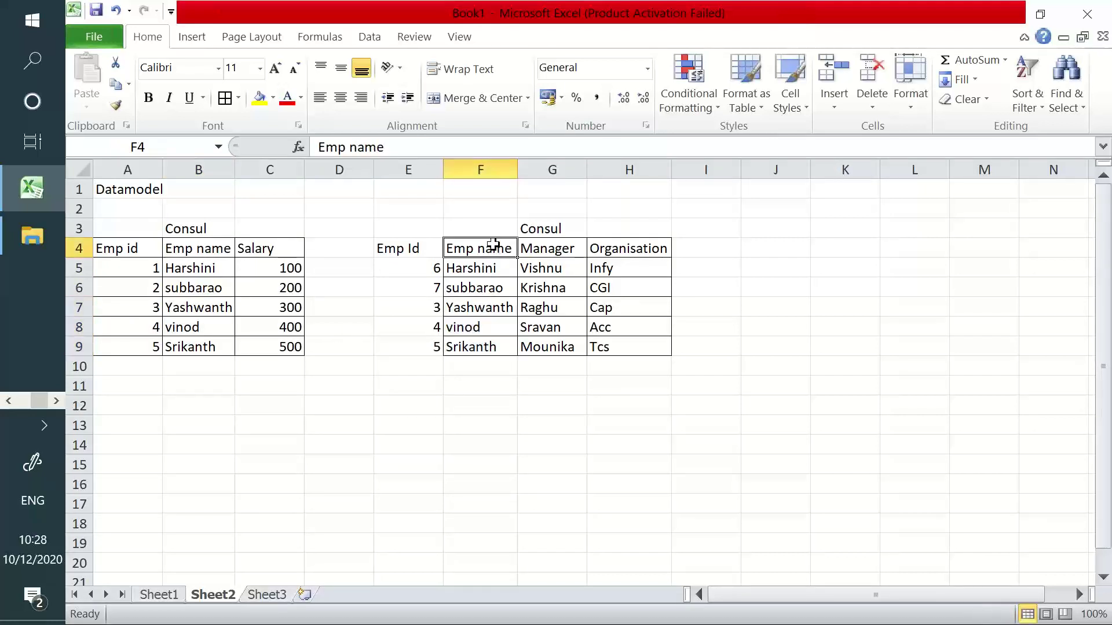
key("Caps_Lock")
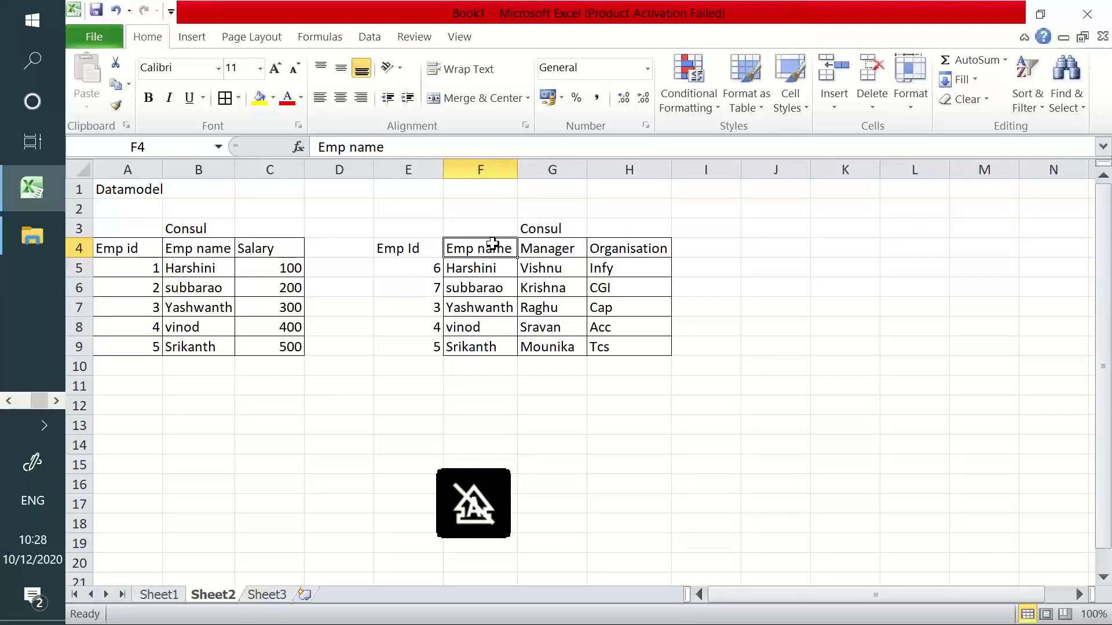
type("E Name")
key("Return")
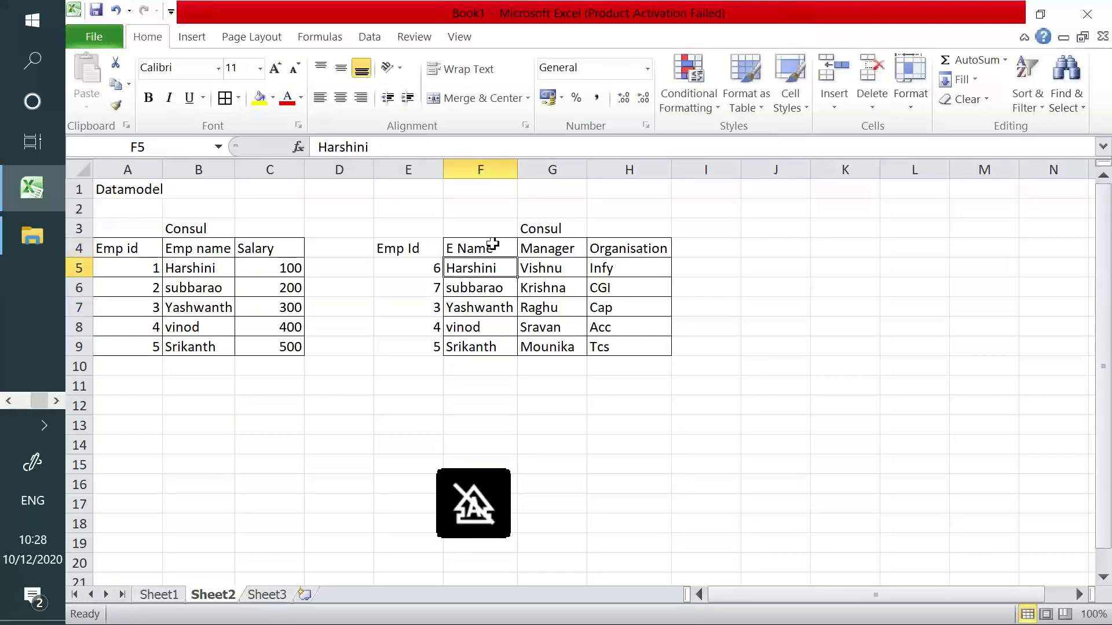
Apply borders to the Emp Id column in E4:E9 and compare it with the Emp id column in A4:A9
left_click_drag(412, 248, 416, 346)
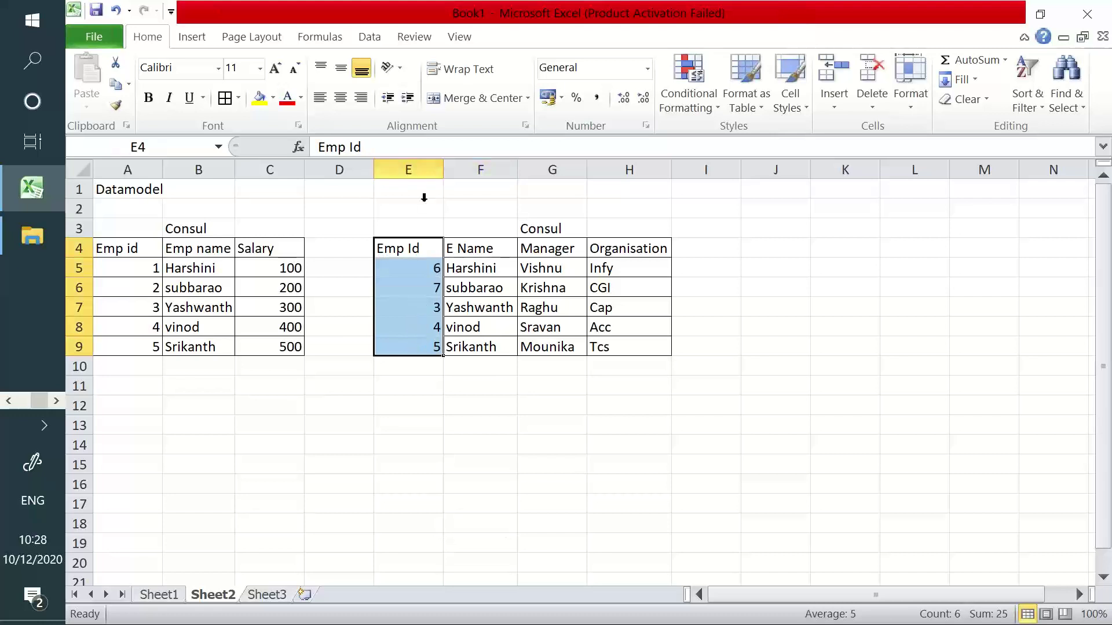
left_click(399, 248)
left_click_drag(119, 247, 136, 347)
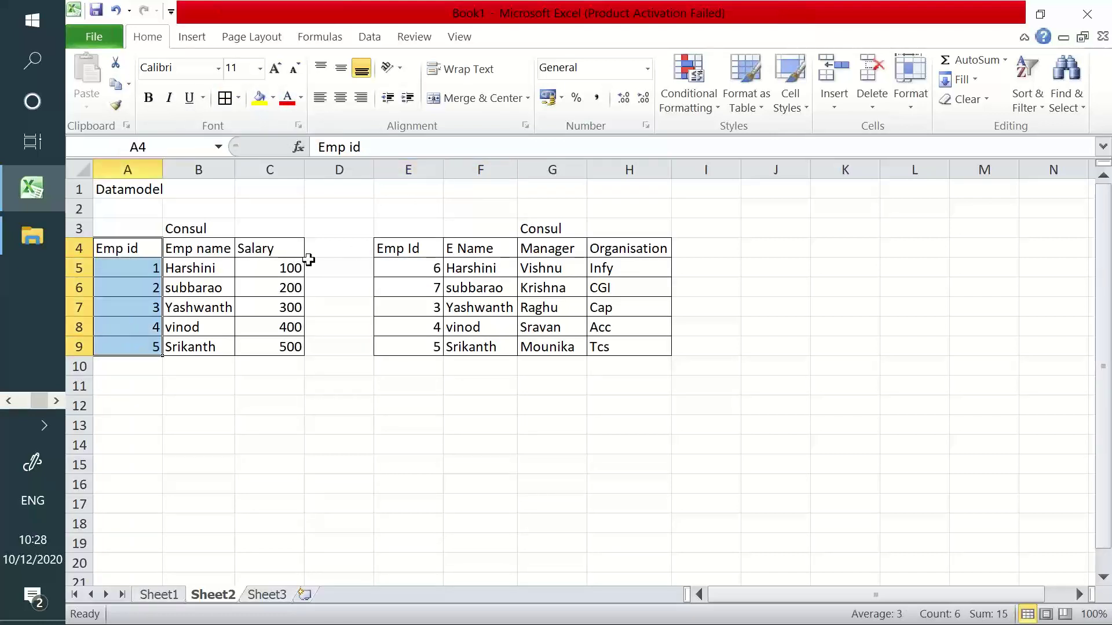
left_click_drag(365, 247, 411, 342)
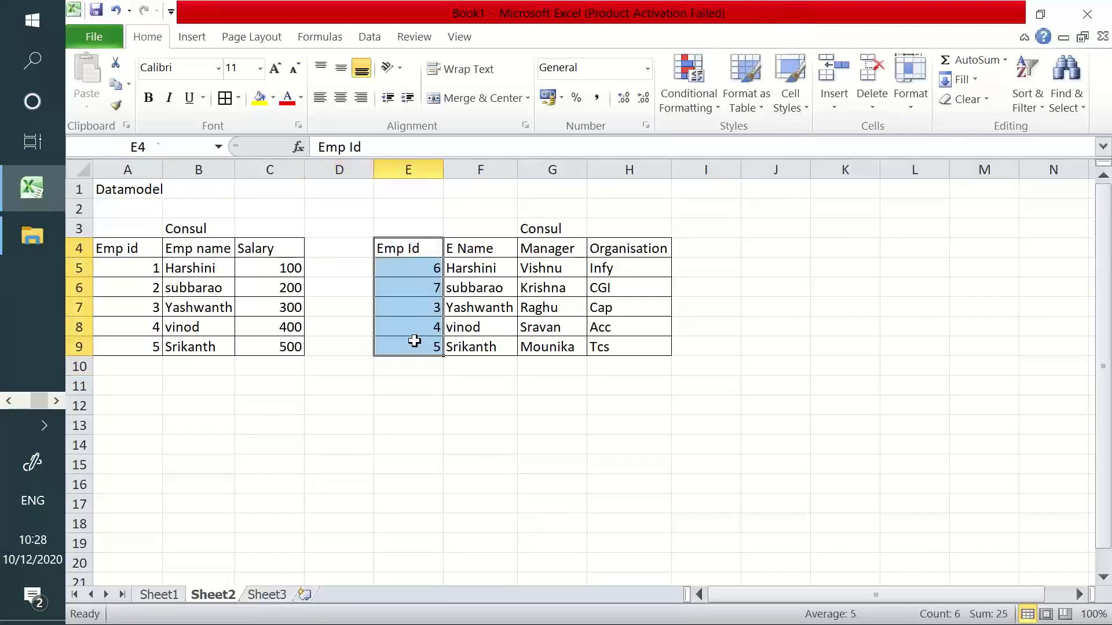
Label the second table's Emp Id column by entering "Unique" in E3
left_click(409, 226)
type("Unique")
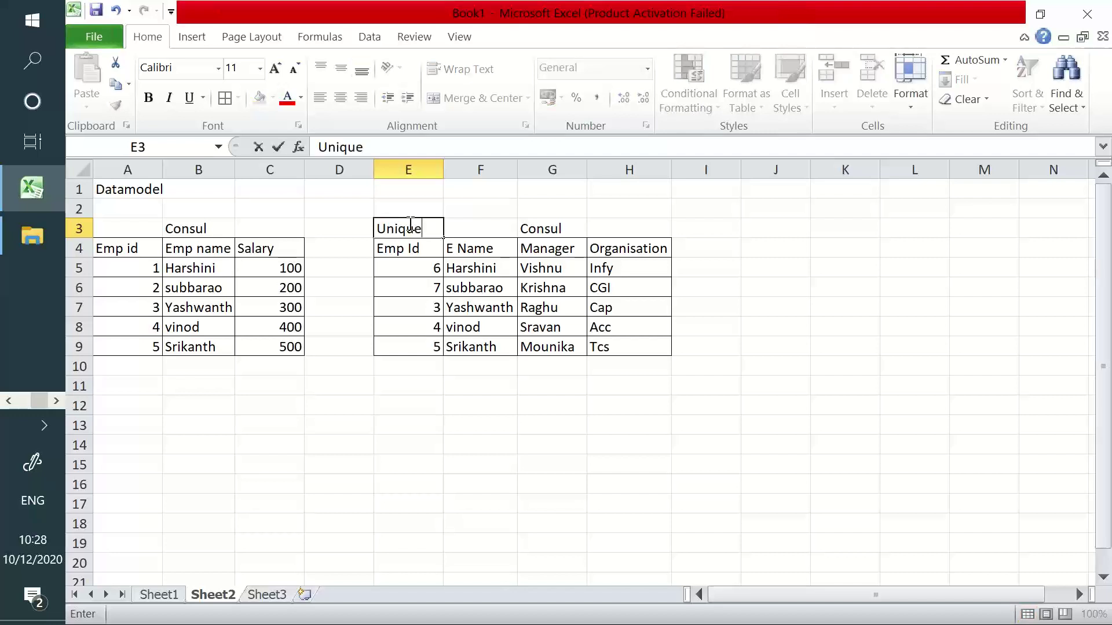
key("Return")
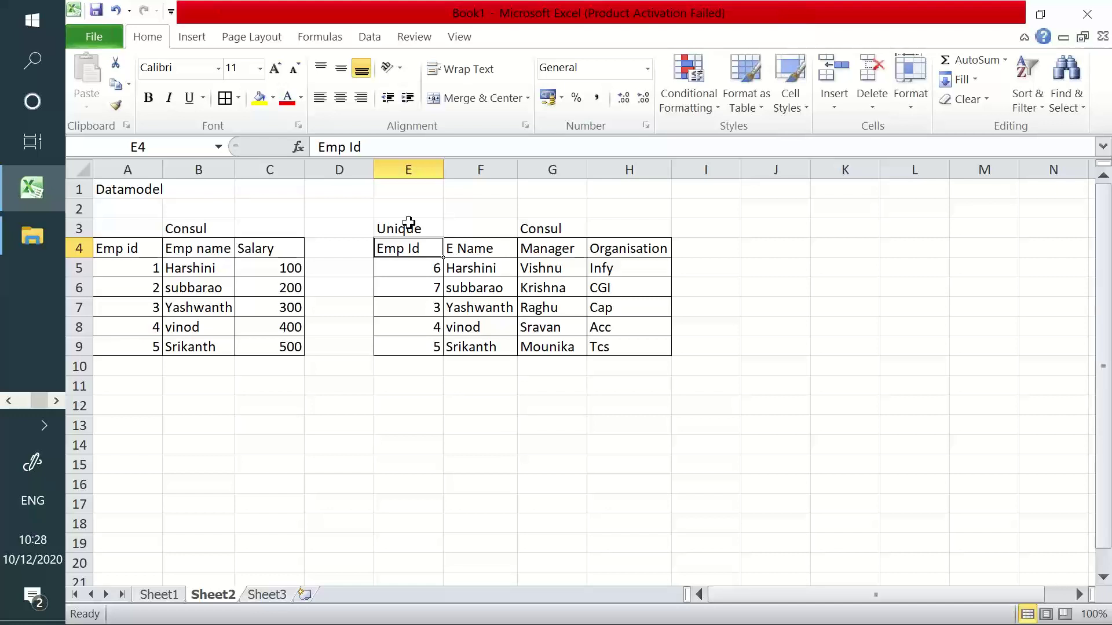
Examine how the employee IDs in E5:E9 and A5:A9 identify the names beside them in both tables
left_click_drag(405, 269, 413, 346)
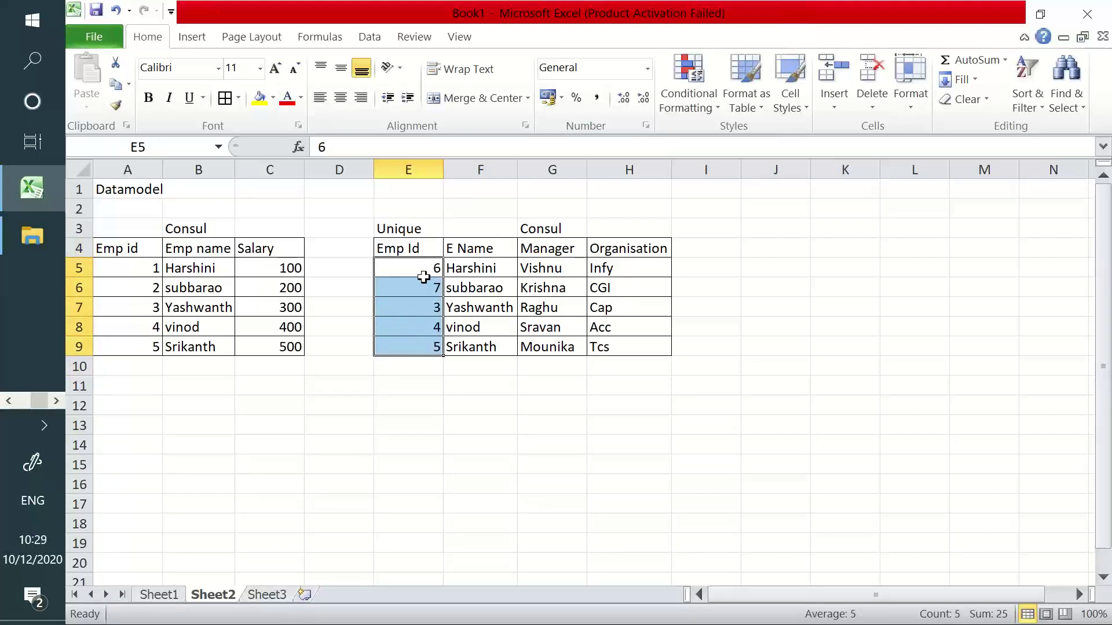
left_click(429, 269)
left_click(467, 268)
left_click(422, 268)
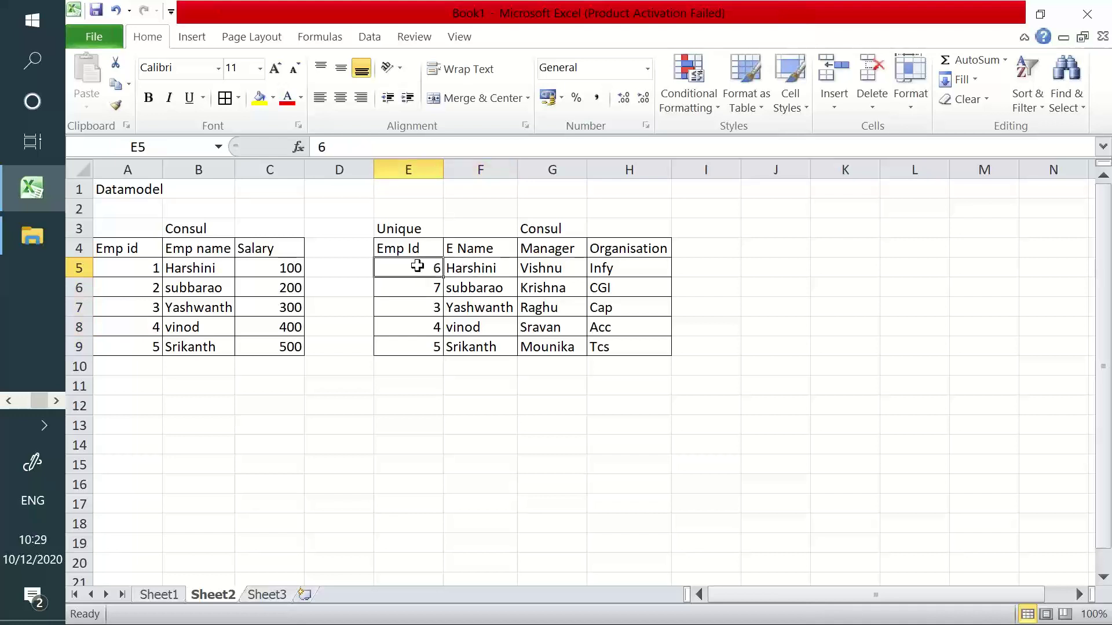
left_click_drag(479, 342, 480, 358)
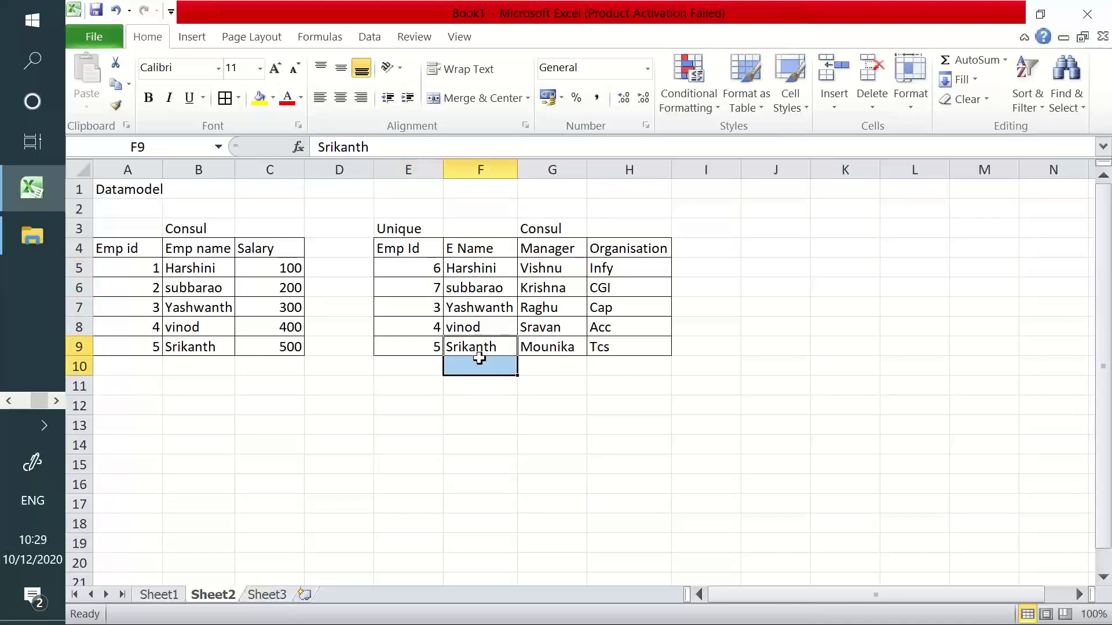
left_click(140, 270)
left_click(181, 264)
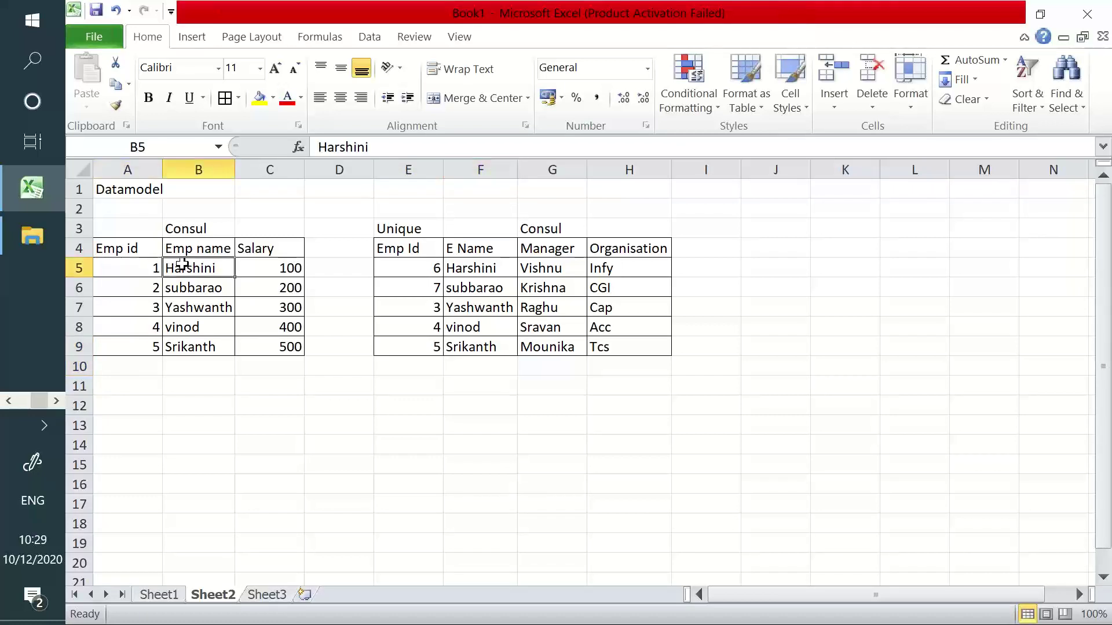
left_click(145, 270)
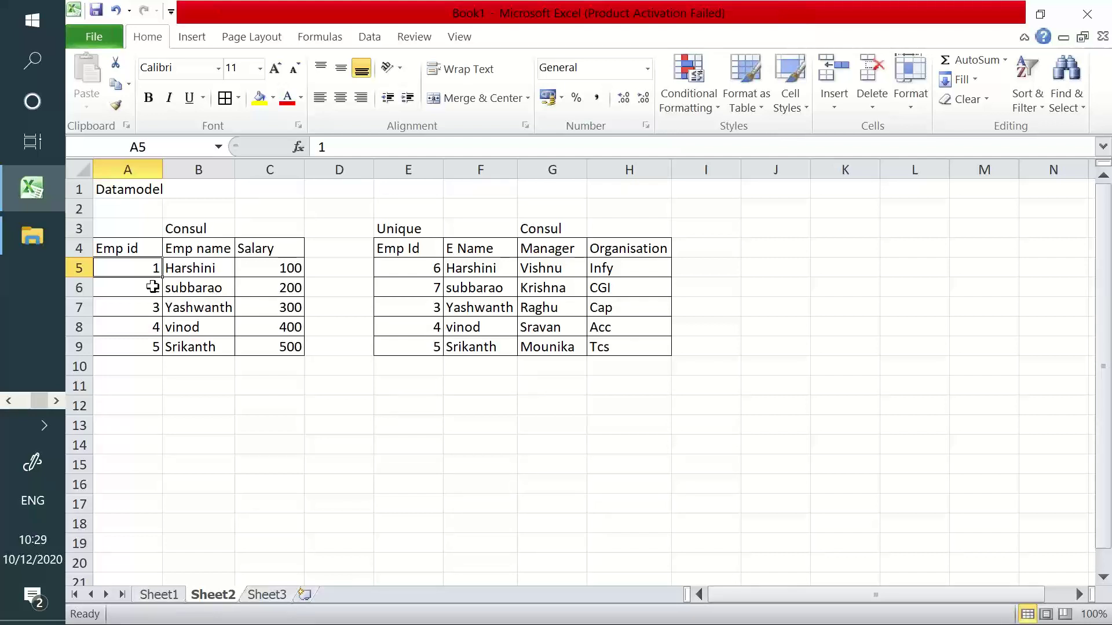
left_click_drag(145, 268, 141, 340)
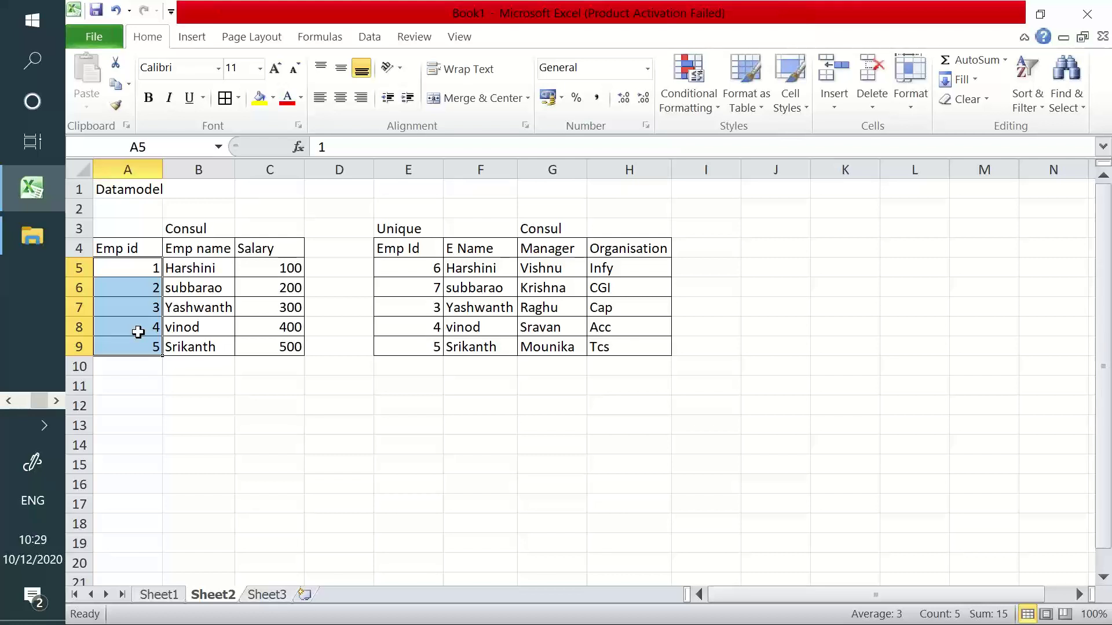
Clear the "Unique" label from E3 and enter "Primary Key" in A3 above the first table's Emp id column
left_click(388, 232)
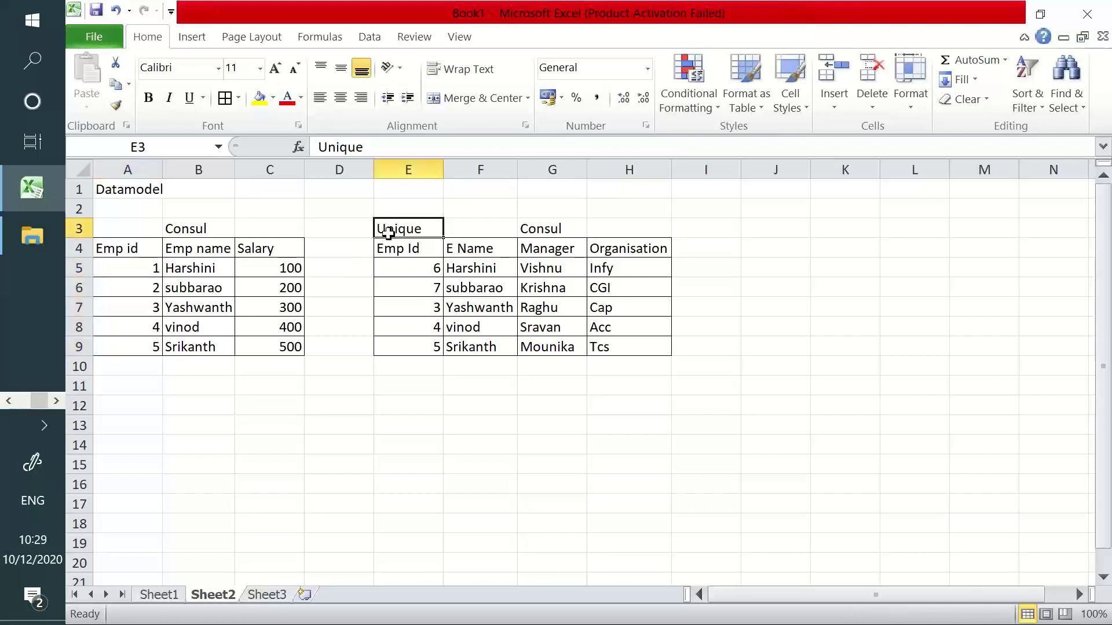
key("Delete")
left_click(141, 231)
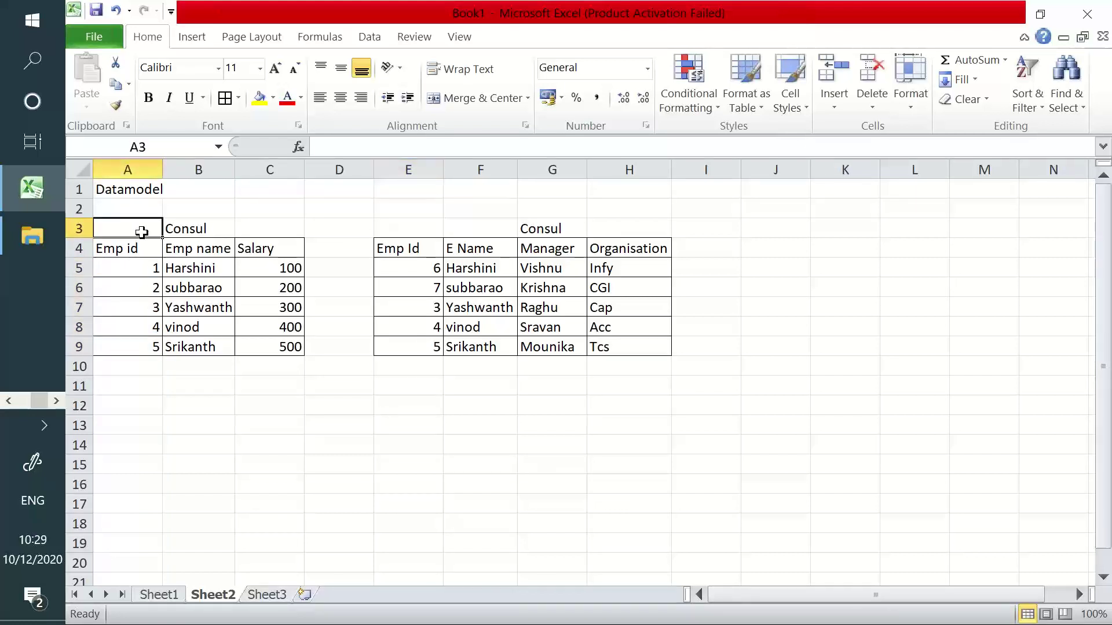
type("Prima")
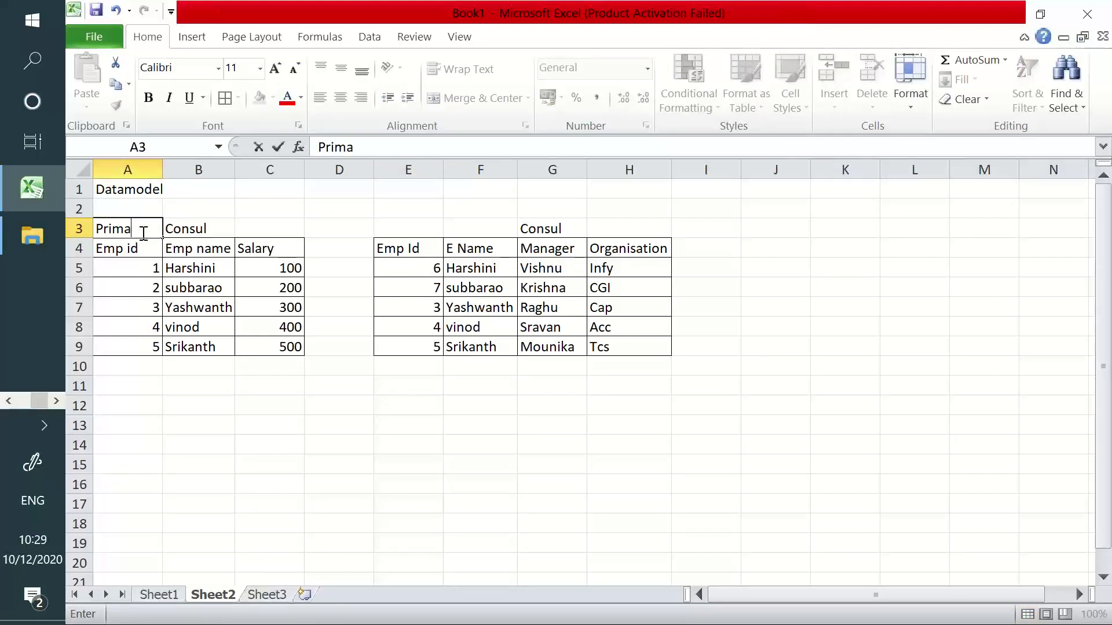
type("ry Key")
left_click_drag(141, 248, 149, 346)
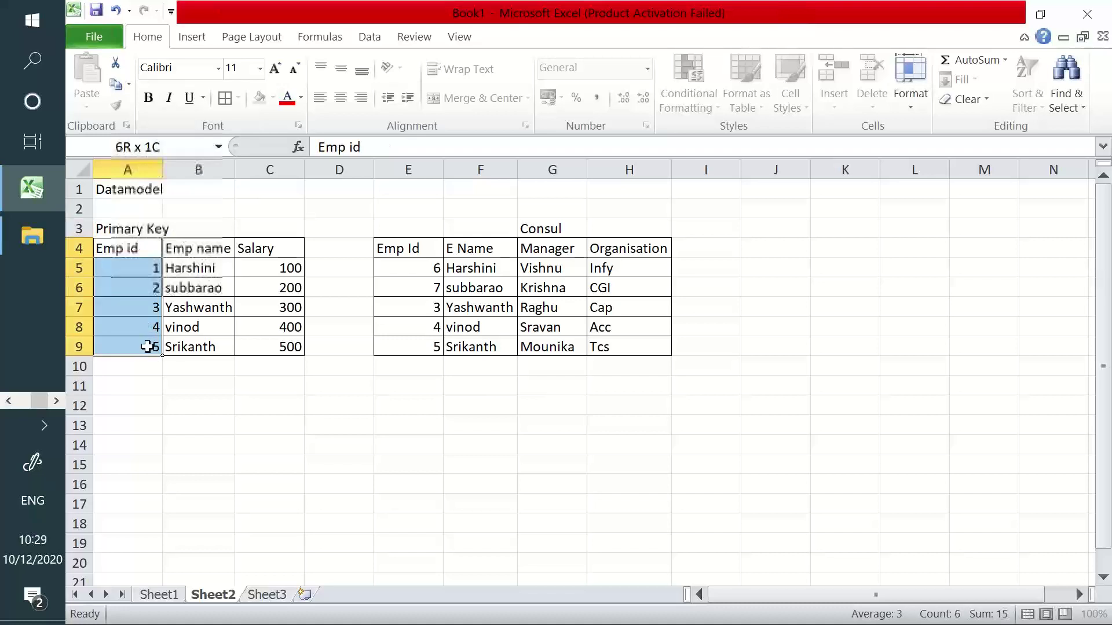
Label the second table's Emp Id column by entering "Foreign key" in E3
left_click_drag(390, 248, 596, 347)
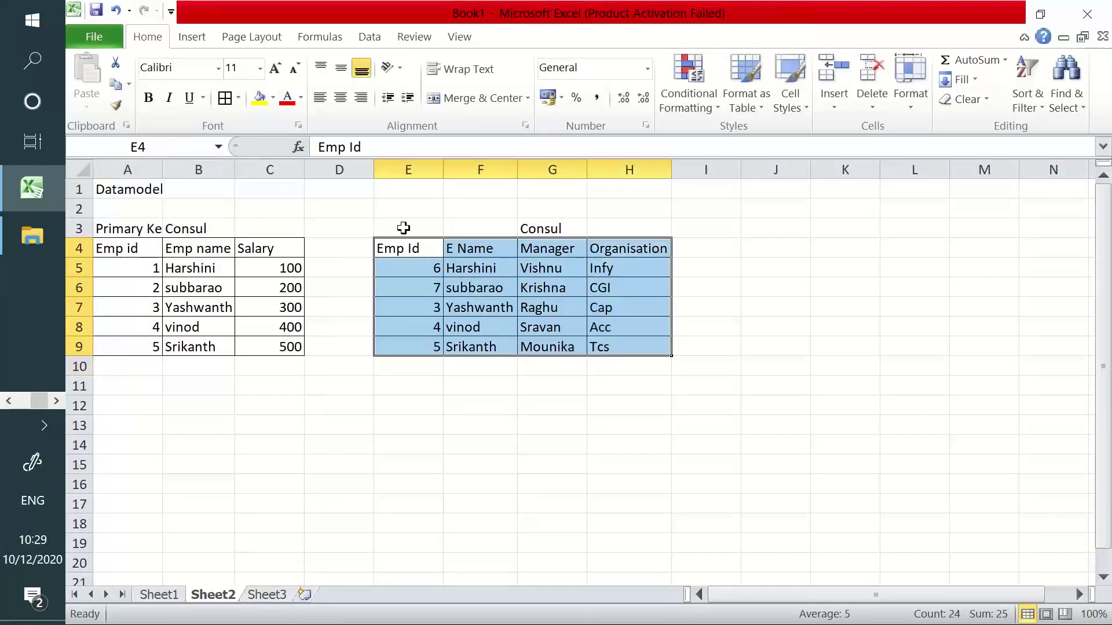
left_click(404, 228)
type("Foreign")
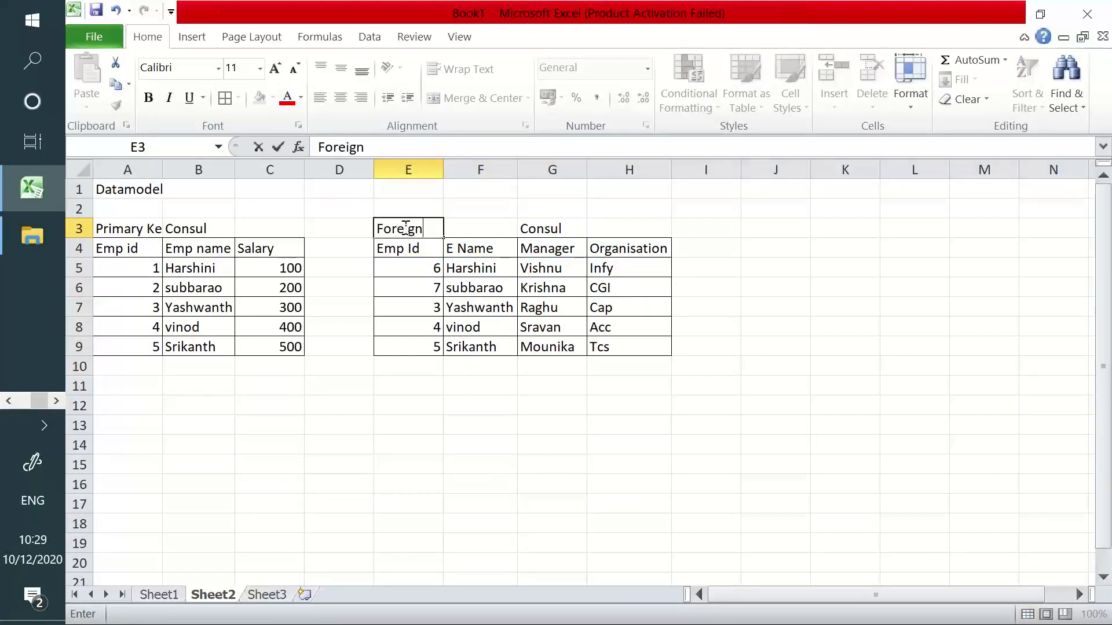
type(" key")
key("Return")
Examine the primary key column in A4:A9 and both full tables in E4:H9 and A4:C9
left_click_drag(113, 247, 143, 346)
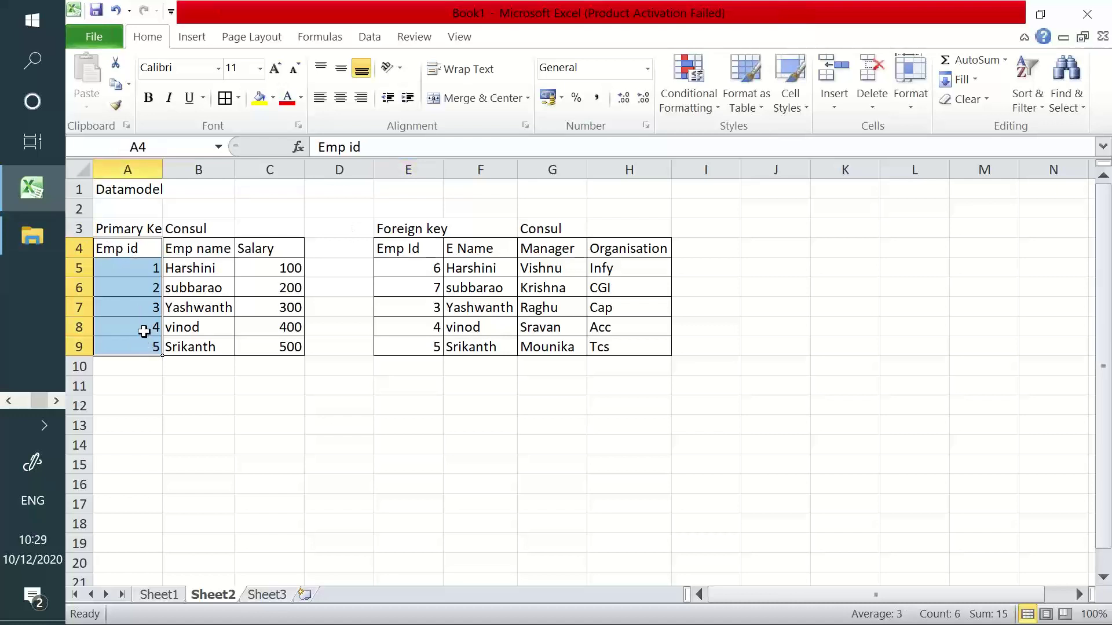
left_click_drag(389, 259, 637, 346)
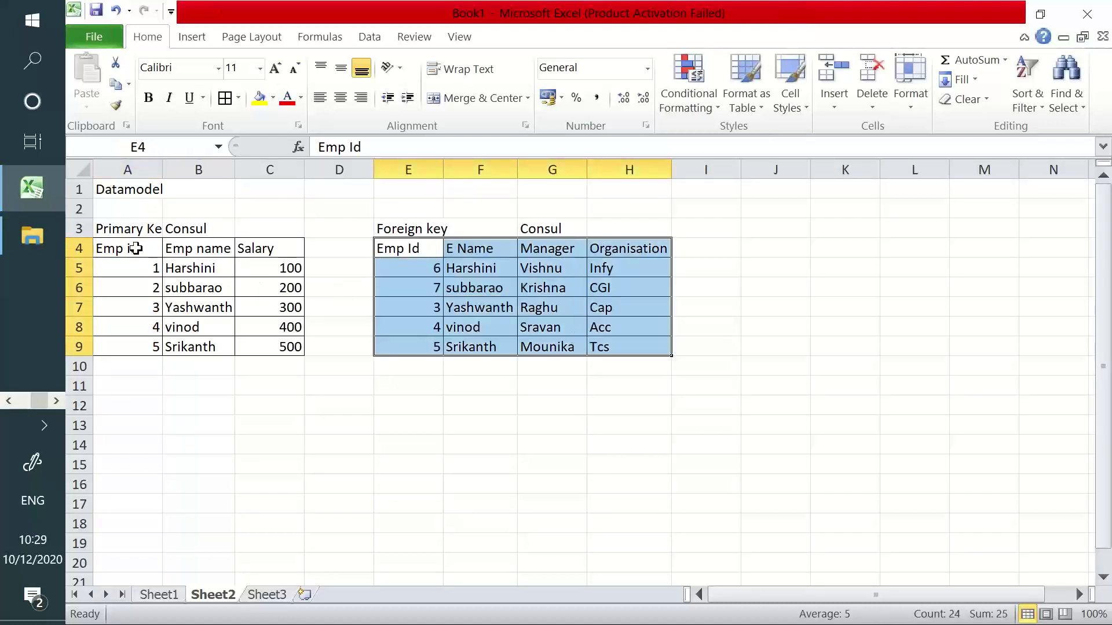
left_click_drag(135, 248, 260, 354)
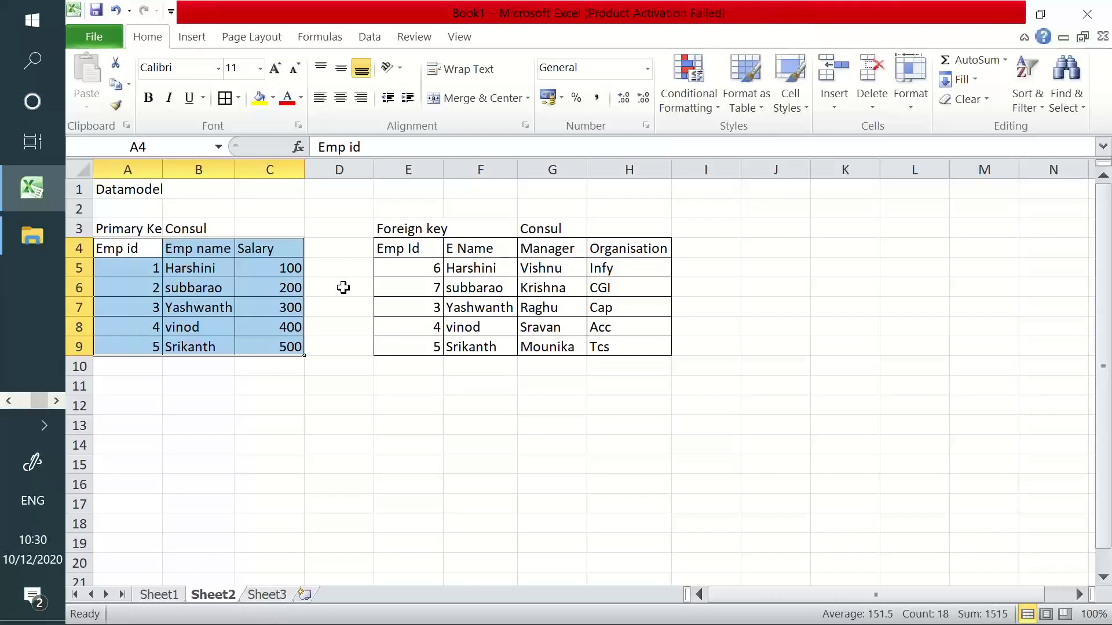
Examine the primary key column in A3:A10, the foreign key column in E3:E9, and the first table's Salary column in C4:C9
left_click_drag(410, 228, 415, 348)
left_click_drag(124, 229, 129, 361)
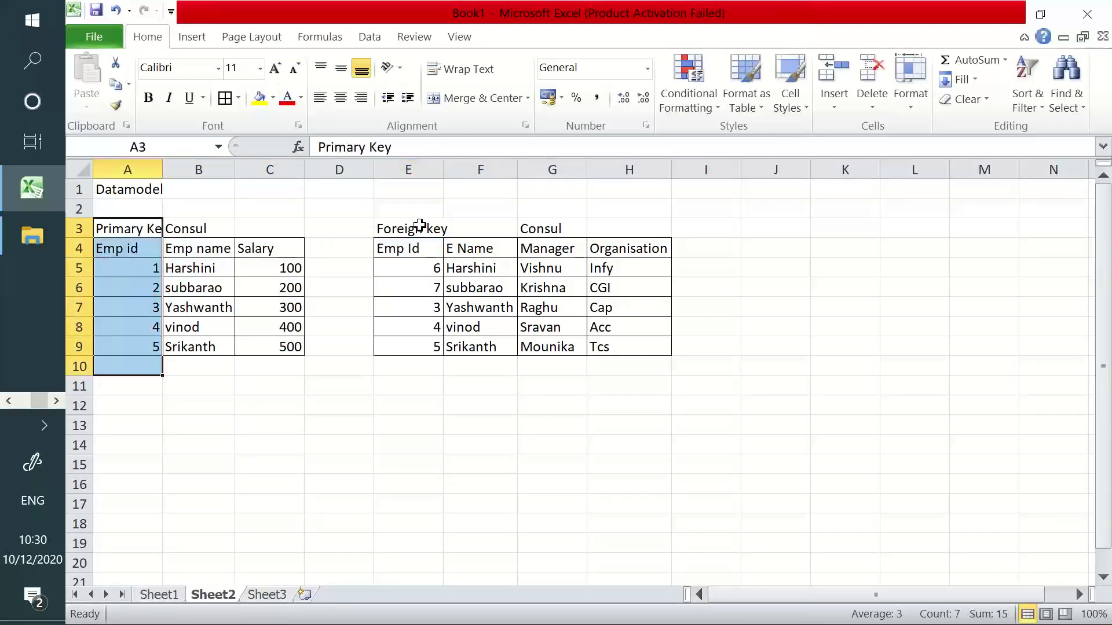
left_click_drag(419, 226, 412, 365)
left_click_drag(415, 223, 419, 349)
left_click_drag(154, 230, 151, 348)
left_click_drag(137, 253, 279, 350)
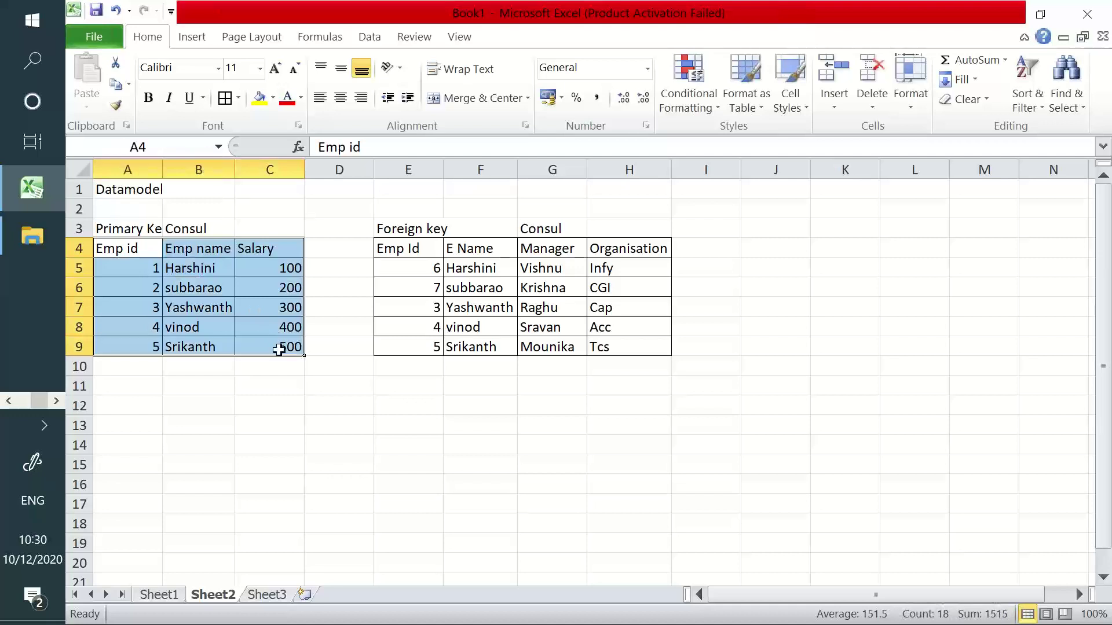
left_click_drag(272, 253, 276, 348)
left_click_drag(286, 246, 292, 343)
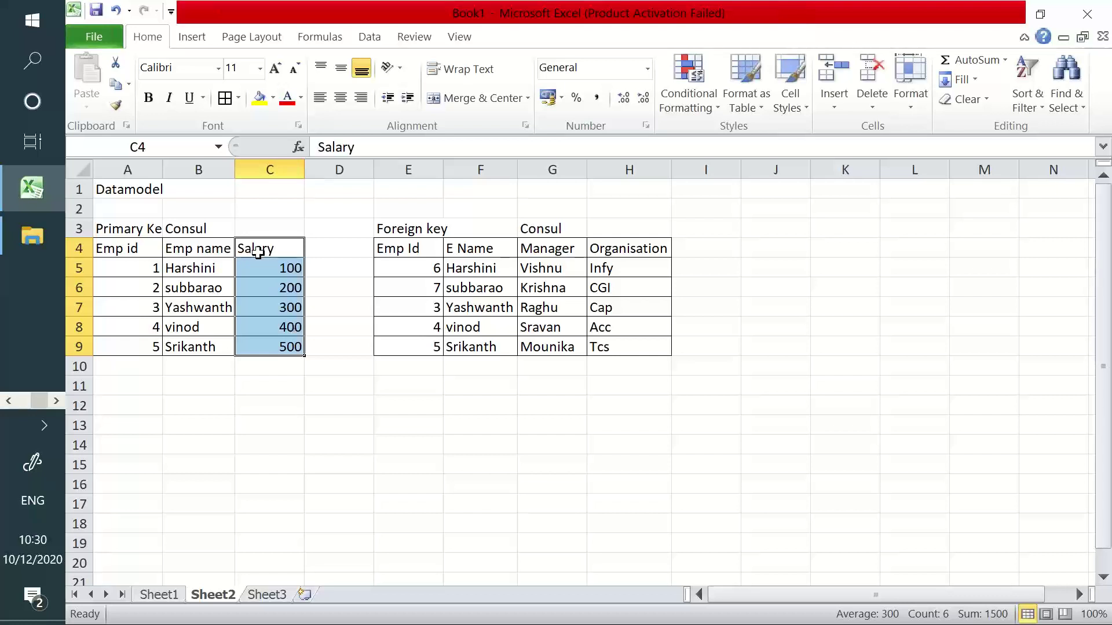
Compare the two full employee tables in A4:C9 and E4:H9, their Emp id key columns, and the data model as a whole
left_click_drag(141, 249, 271, 342)
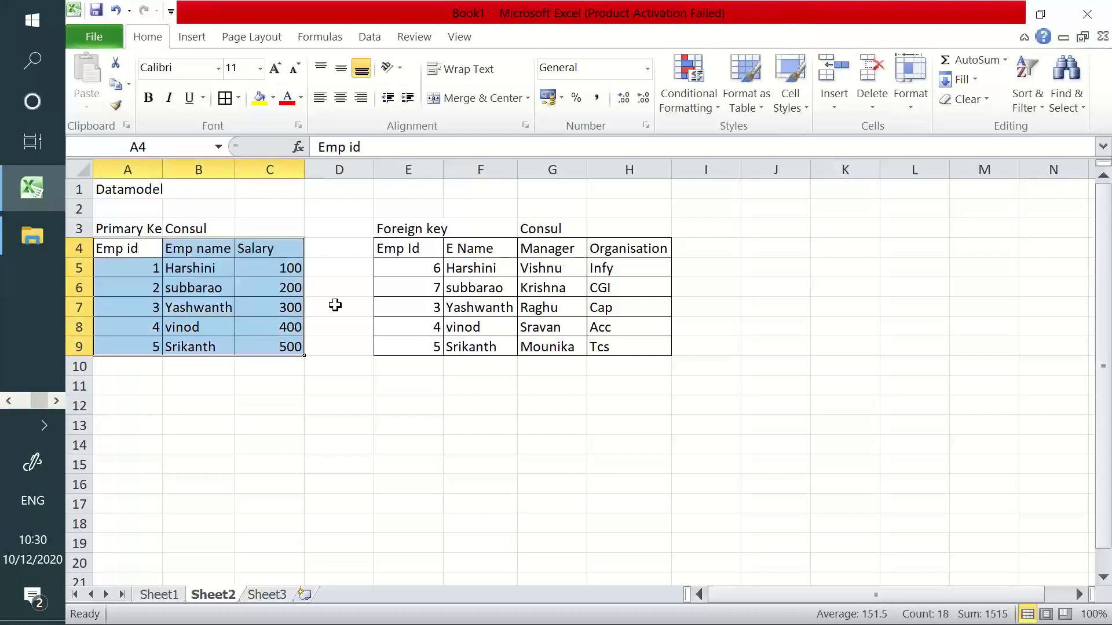
left_click_drag(422, 246, 603, 345)
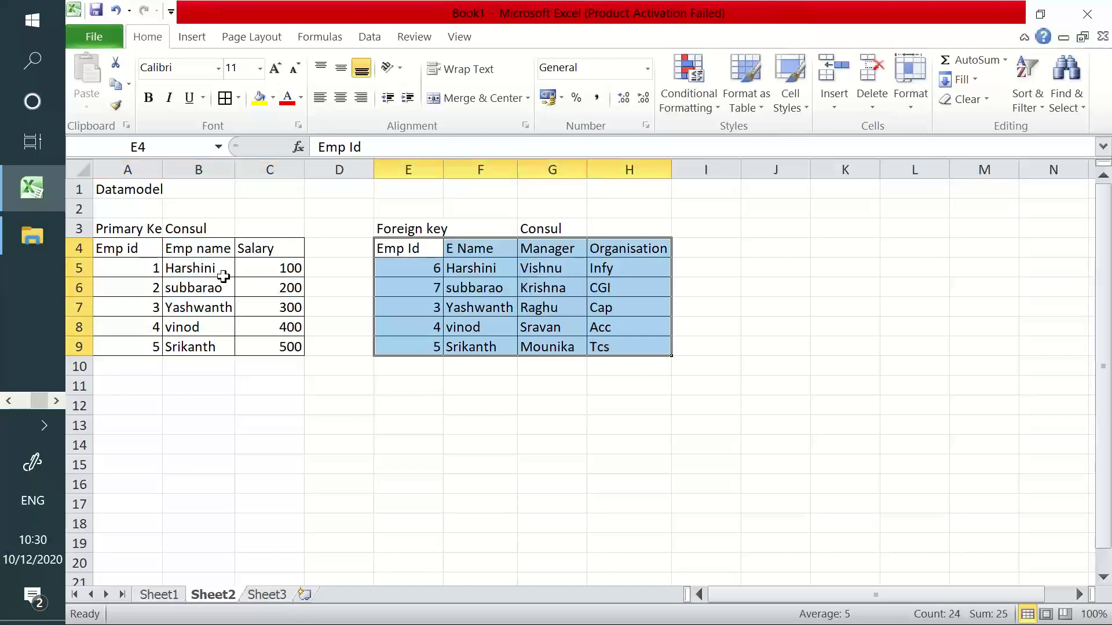
left_click(152, 256)
left_click_drag(153, 258, 259, 348)
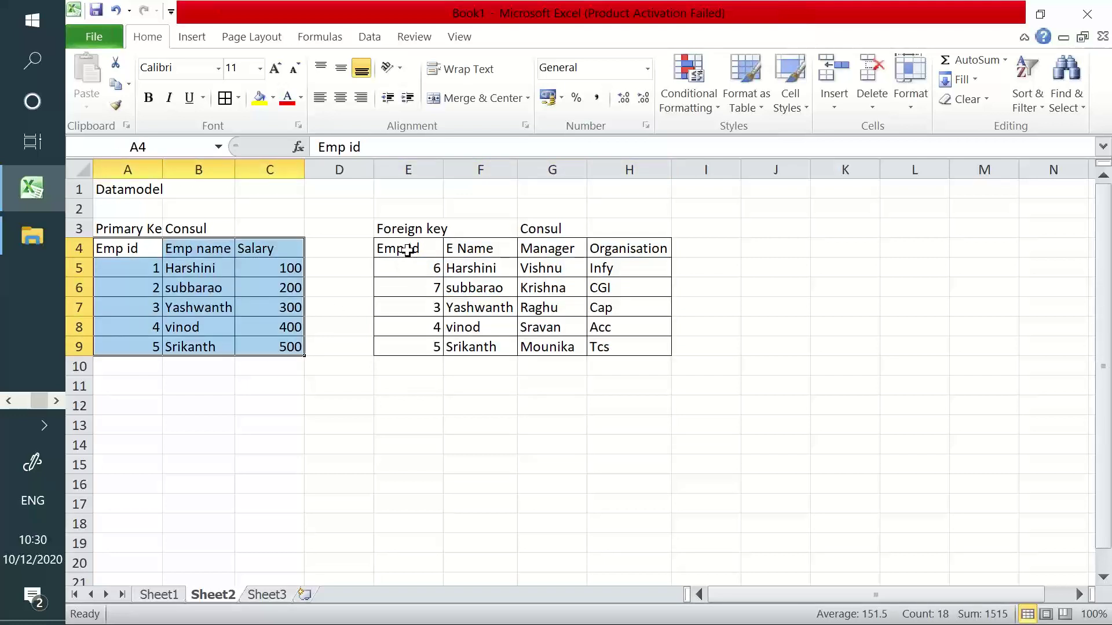
left_click_drag(402, 250, 403, 351)
left_click_drag(113, 250, 115, 345)
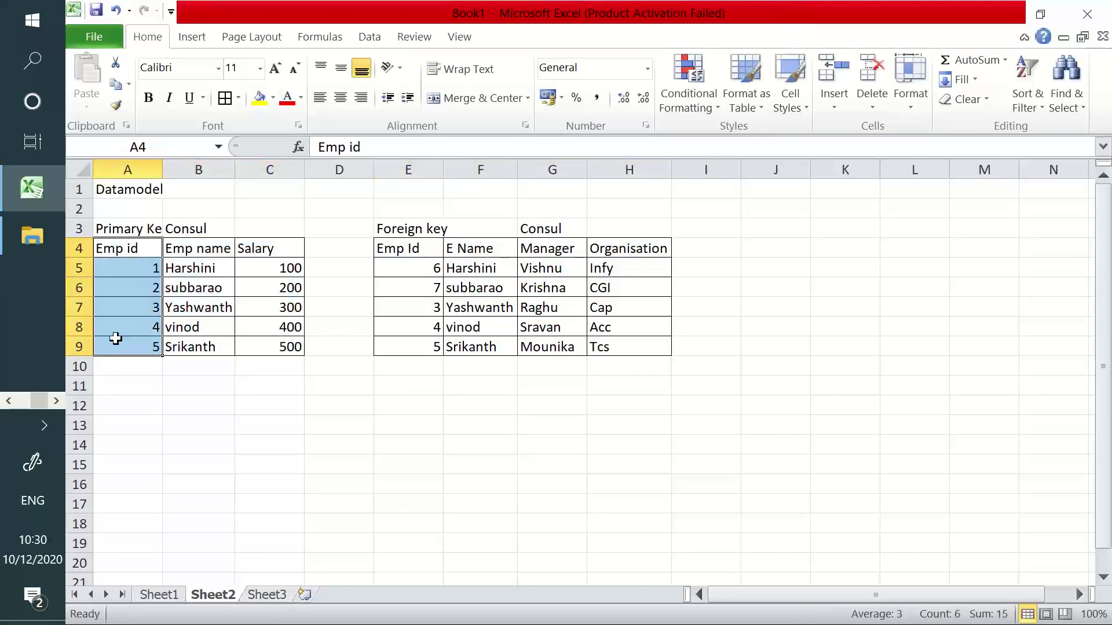
left_click_drag(123, 231, 112, 355)
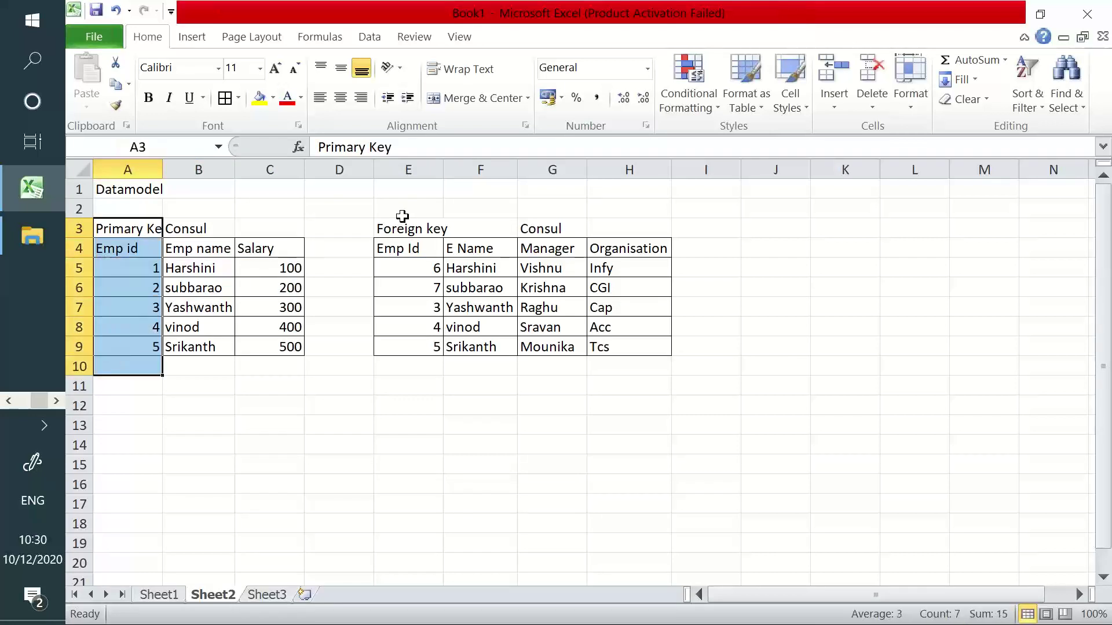
left_click_drag(403, 219, 405, 387)
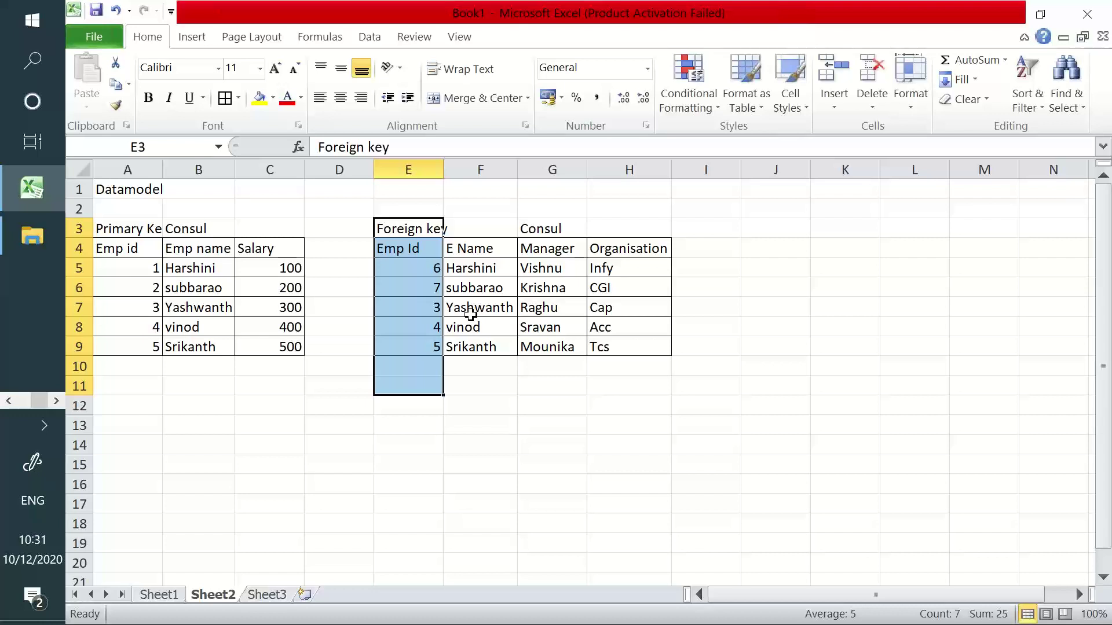
left_click(492, 291)
left_click_drag(108, 227, 637, 422)
left_click_drag(117, 228, 641, 417)
Switch to Sheet1 and review the Extraction and Transformation descriptions in rows 3 and 4 of the three tier architecture
left_click(172, 596)
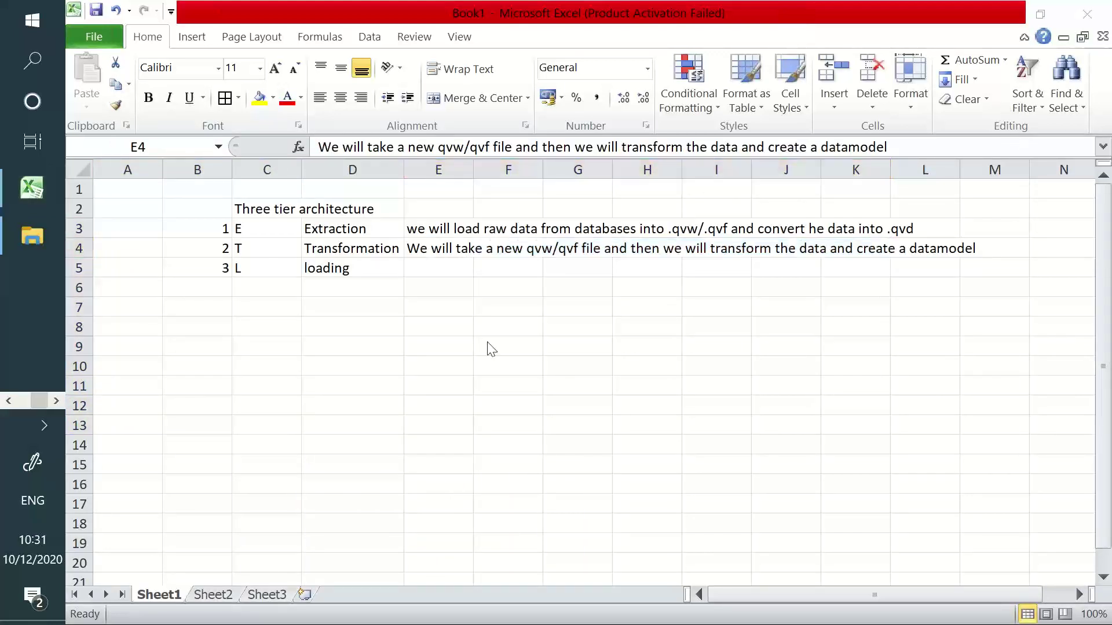
left_click_drag(214, 243, 929, 245)
left_click_drag(209, 226, 900, 228)
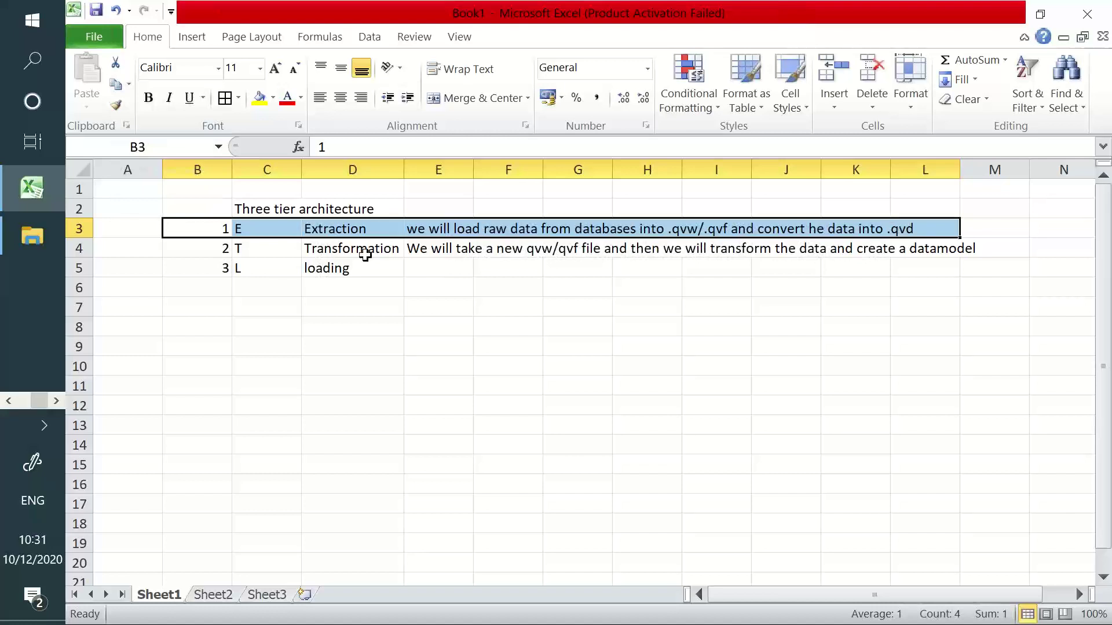
left_click(385, 248)
left_click_drag(385, 247, 845, 248)
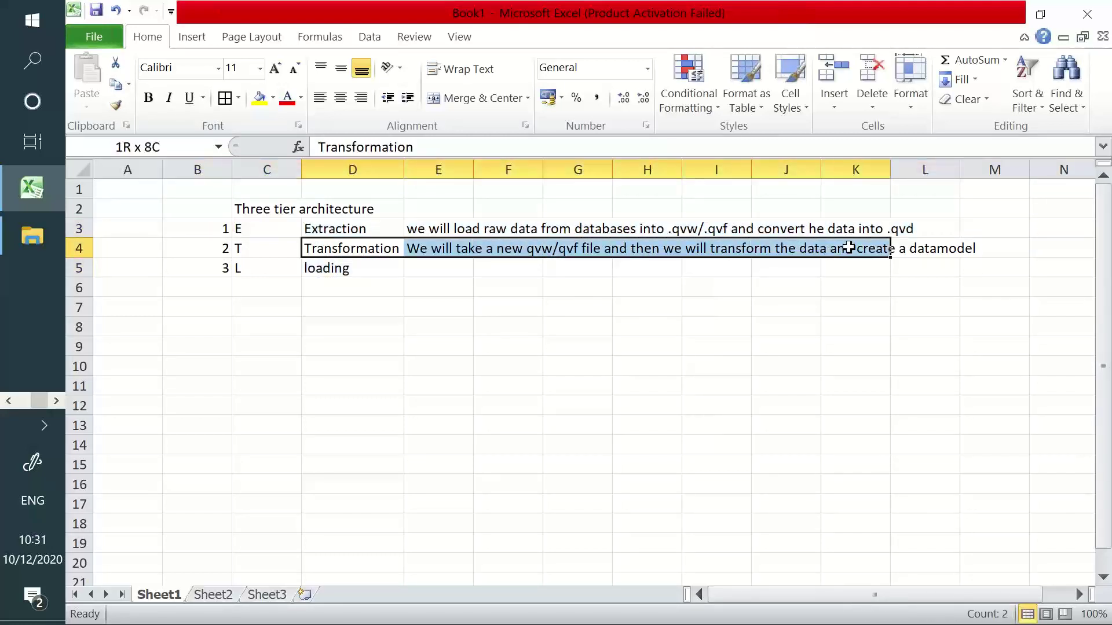
left_click(849, 248)
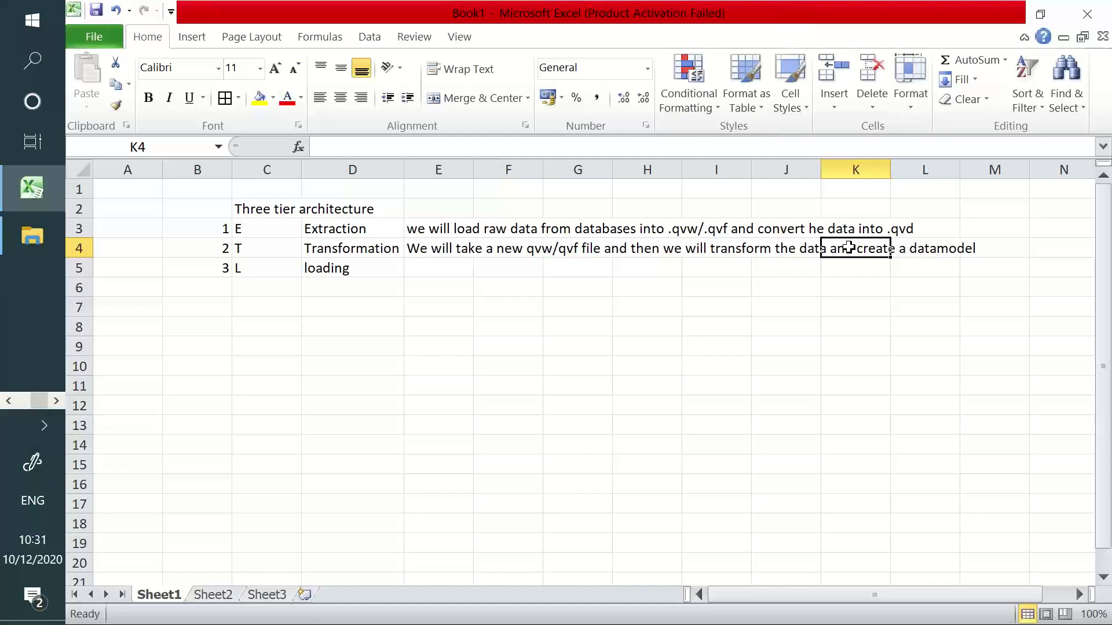
left_click_drag(377, 250, 927, 248)
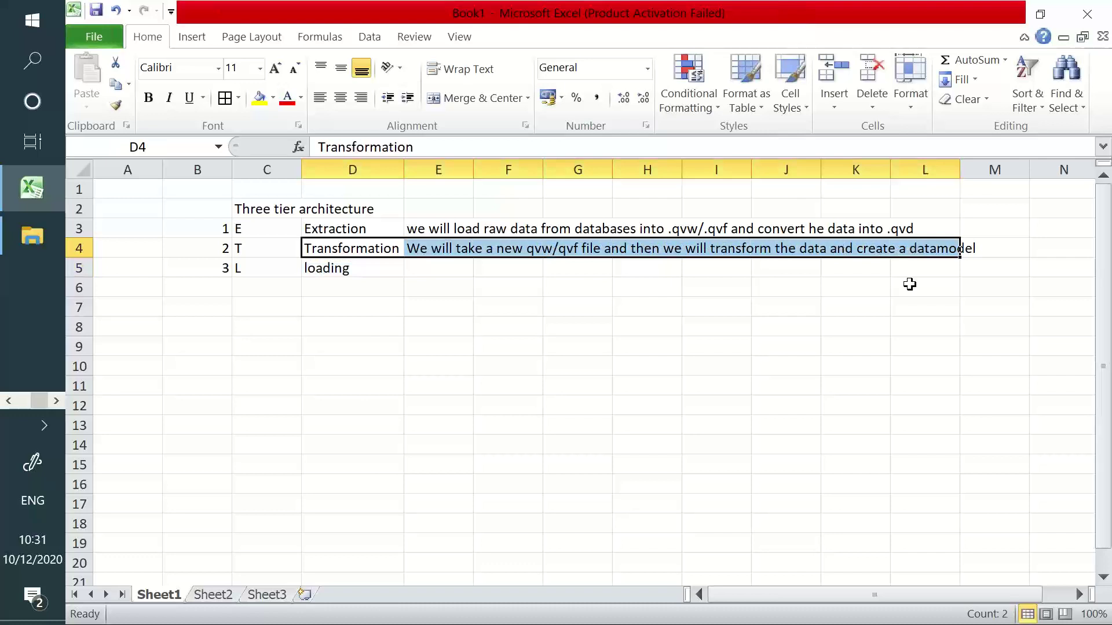
left_click(1036, 587)
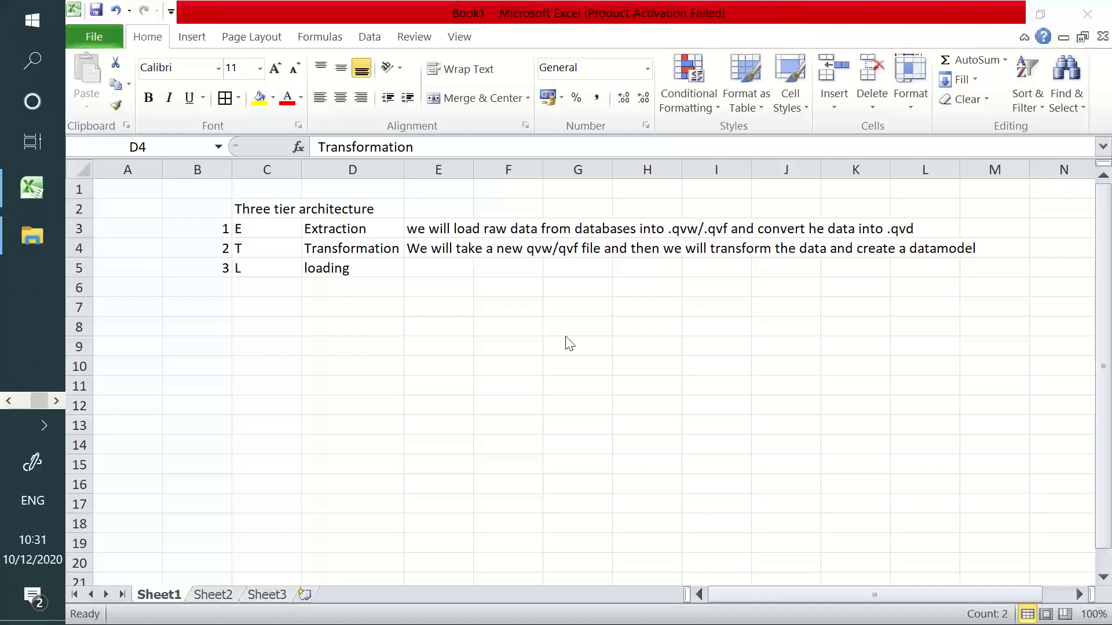
Extend the third layer's name in D5 to "loading/ Presentation layer" and fit column D to its contents
left_click(323, 268)
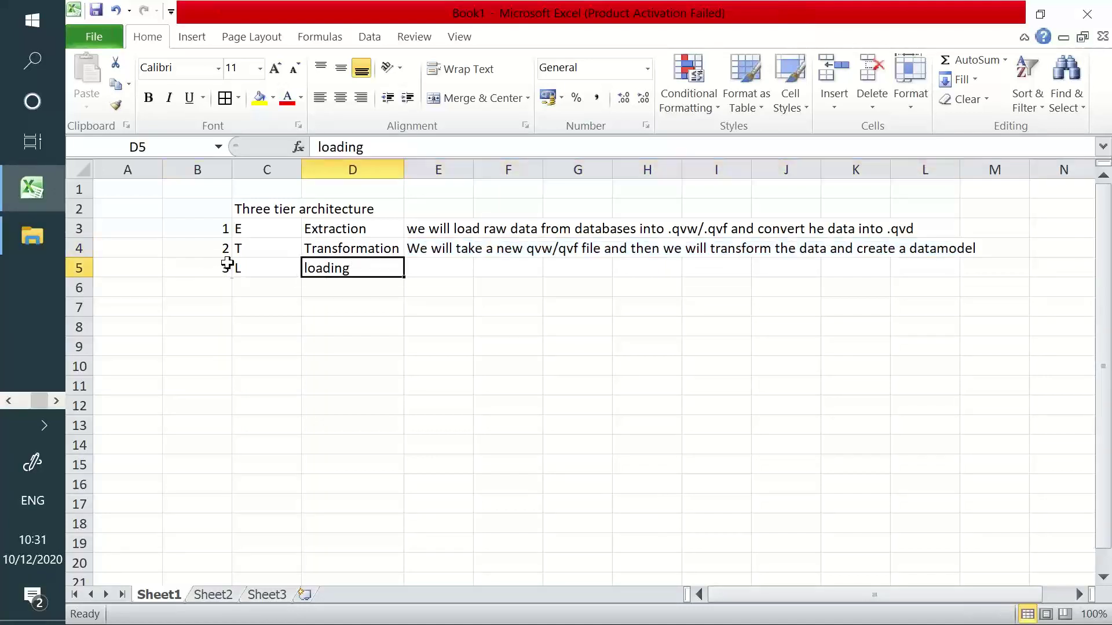
left_click_drag(228, 263, 335, 263)
left_click(345, 267)
double_click(349, 268)
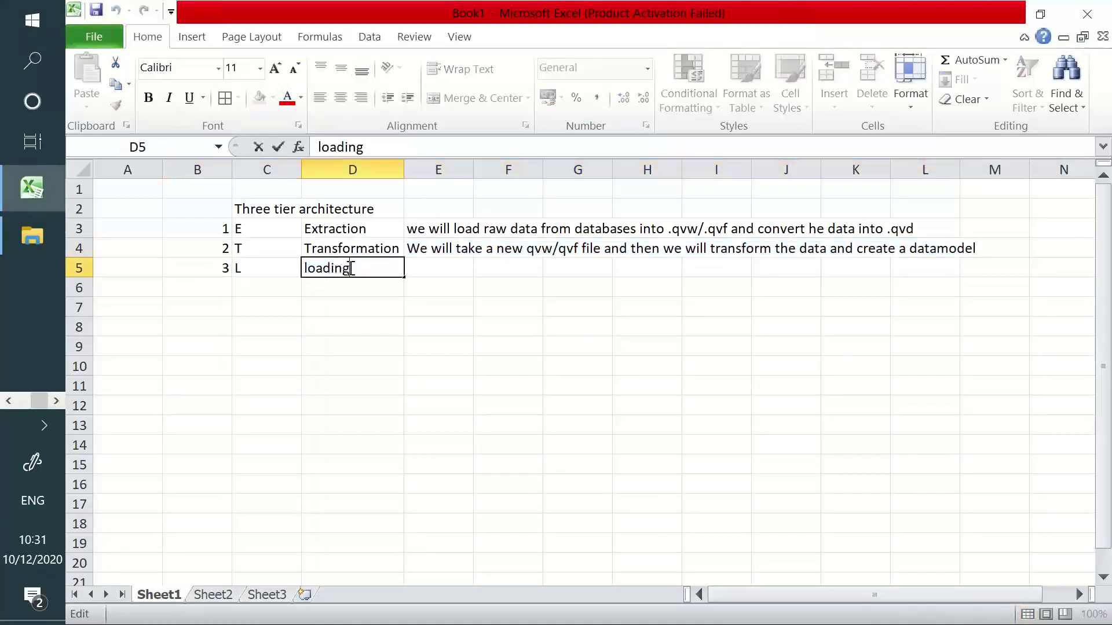
type("/ Presentation l")
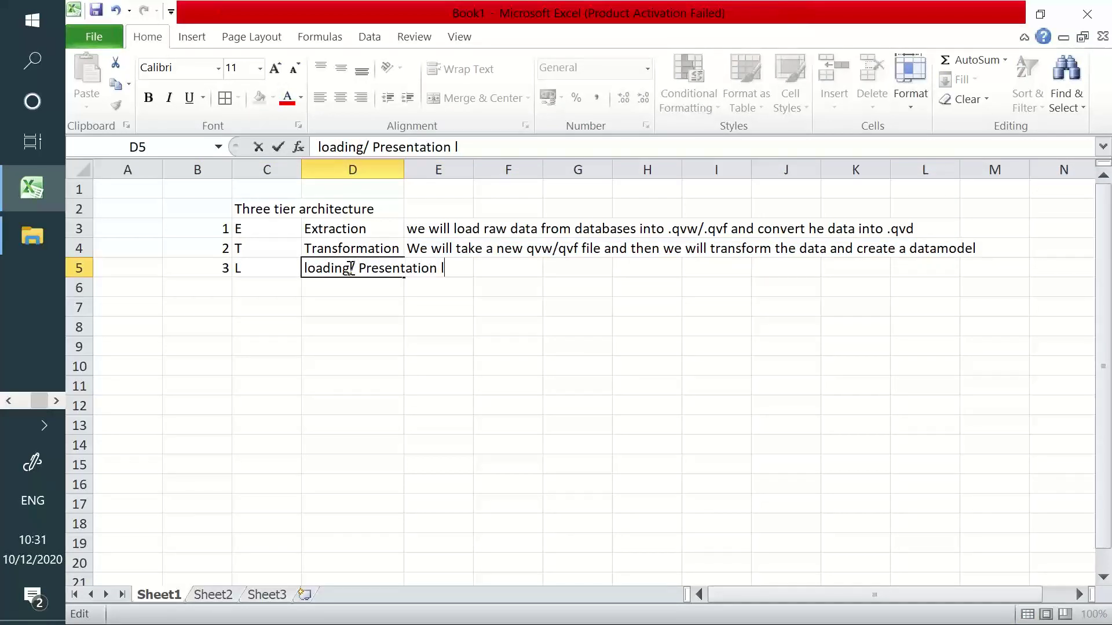
type("ayer")
key("Tab")
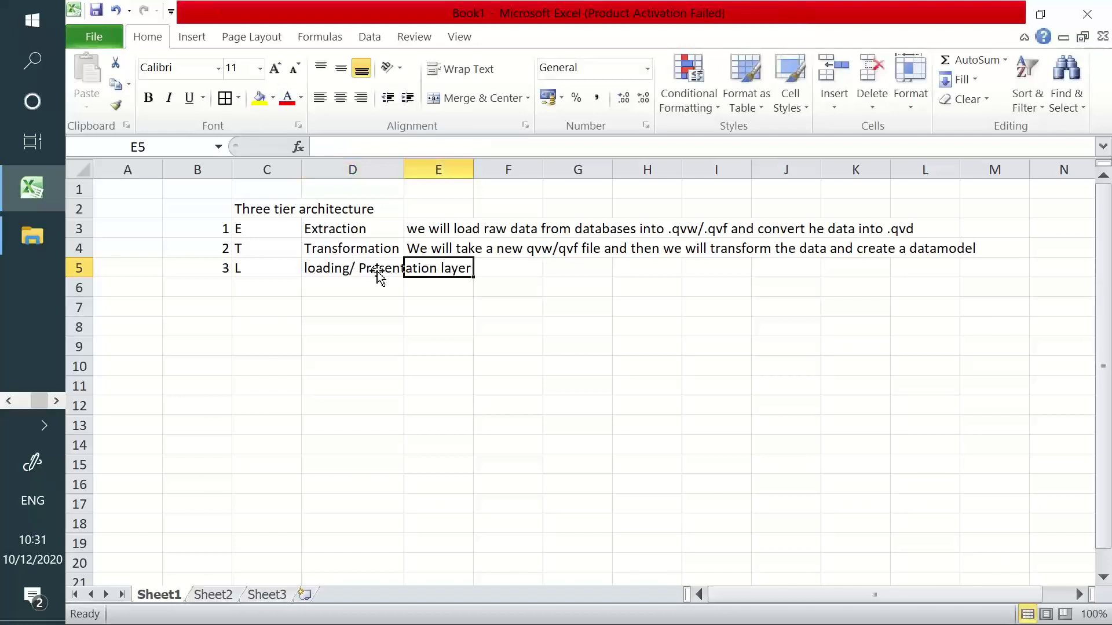
double_click(404, 169)
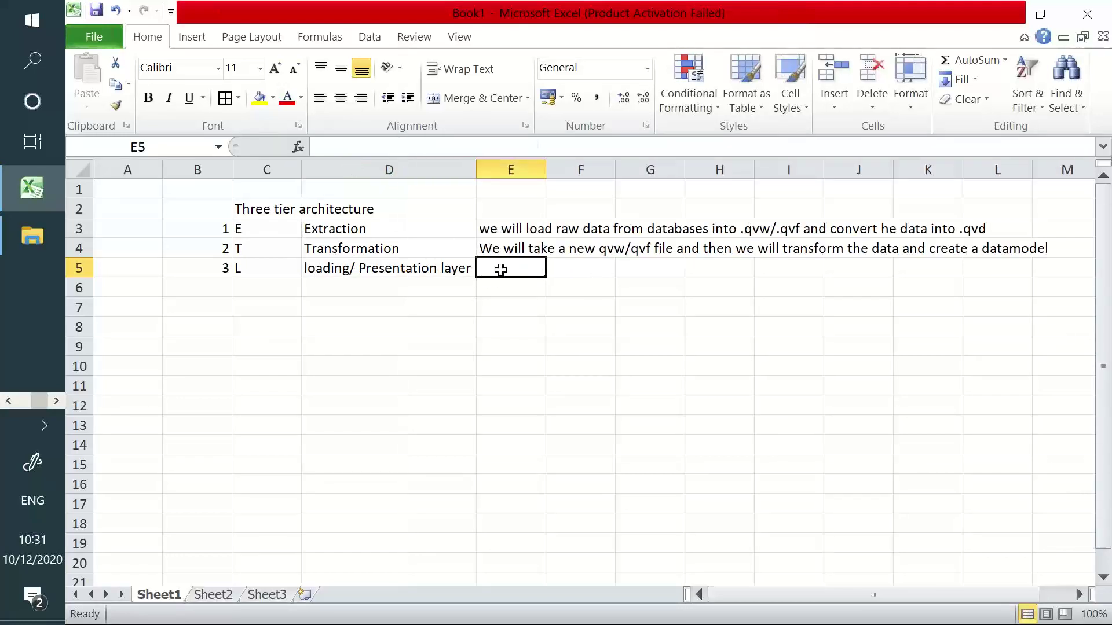
Describe the third layer in E5 as "We will load the data model created in the second layer and we will build the dashboard"
type("We will lo")
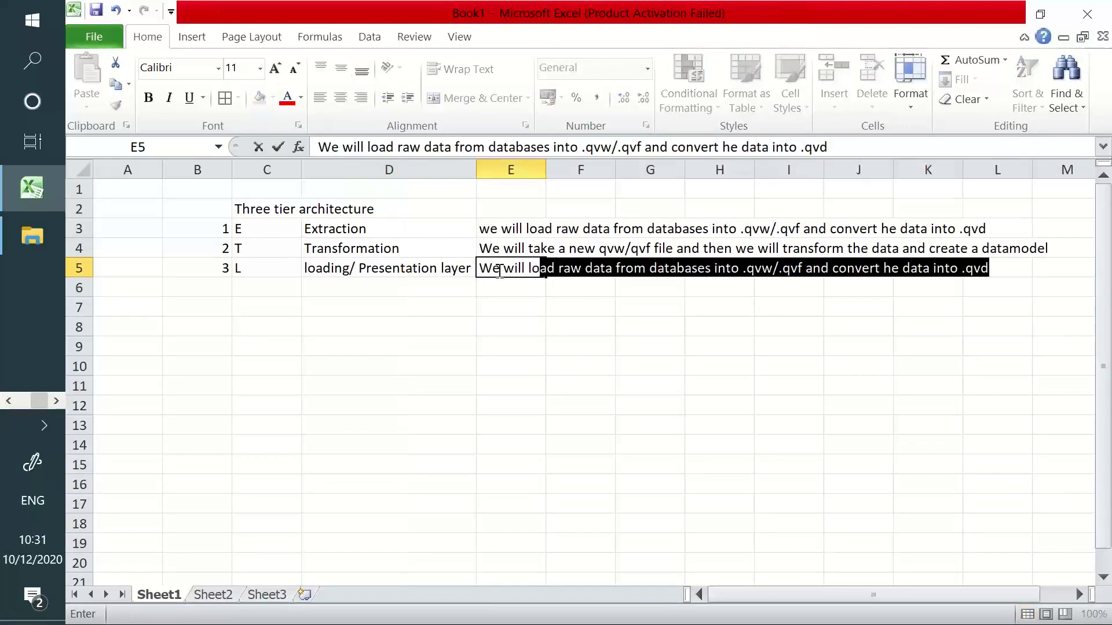
type("ad the data")
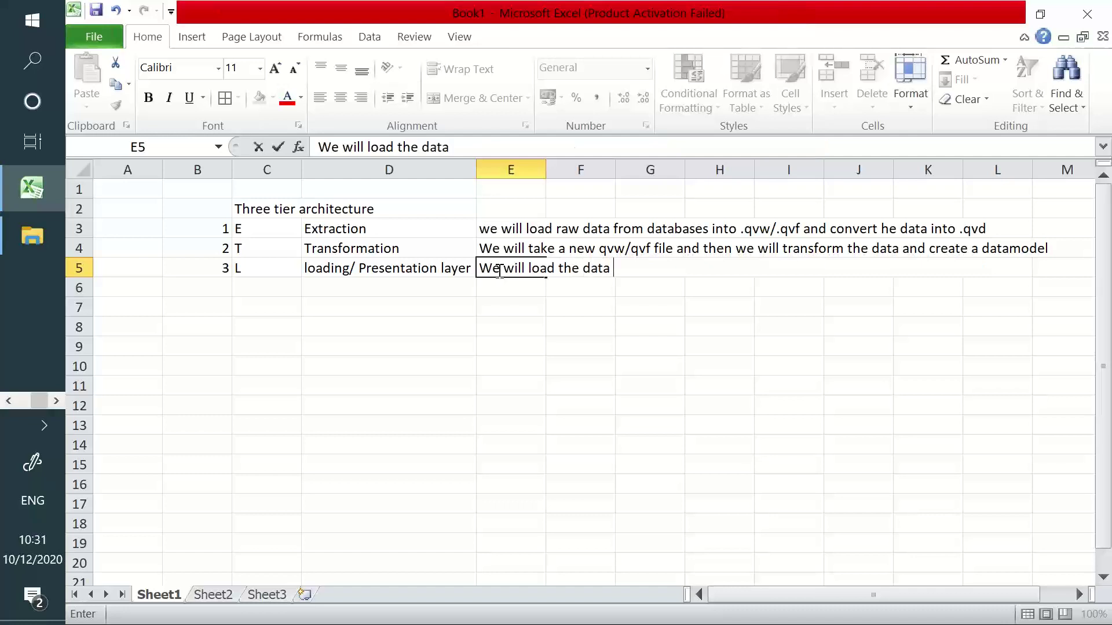
type(" model create")
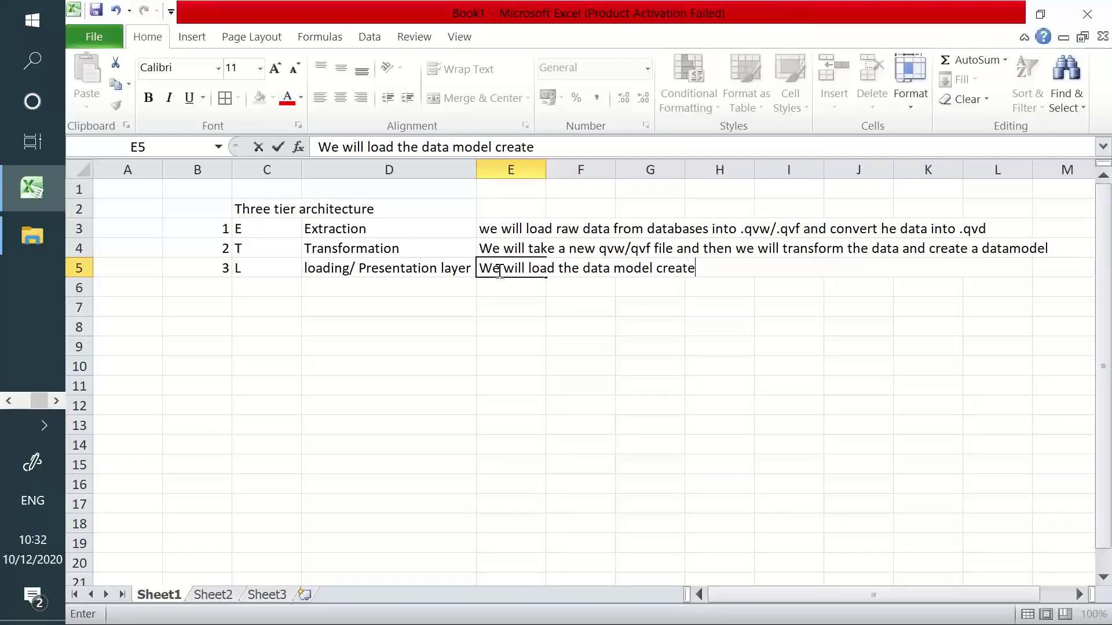
type("d in the seco")
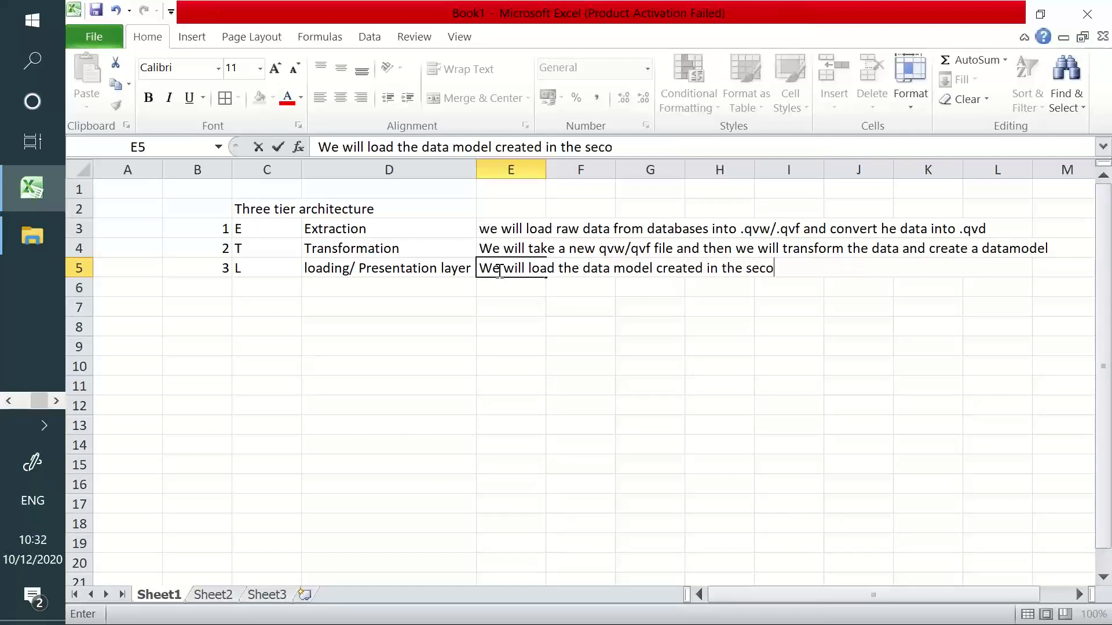
type("nd layer an")
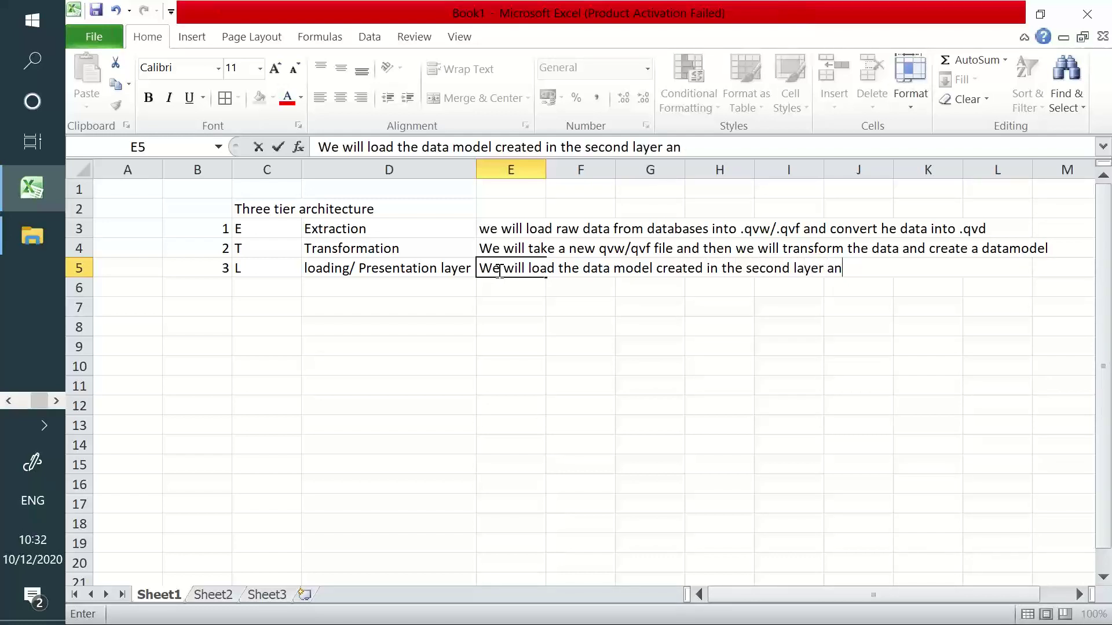
type("d we will bu")
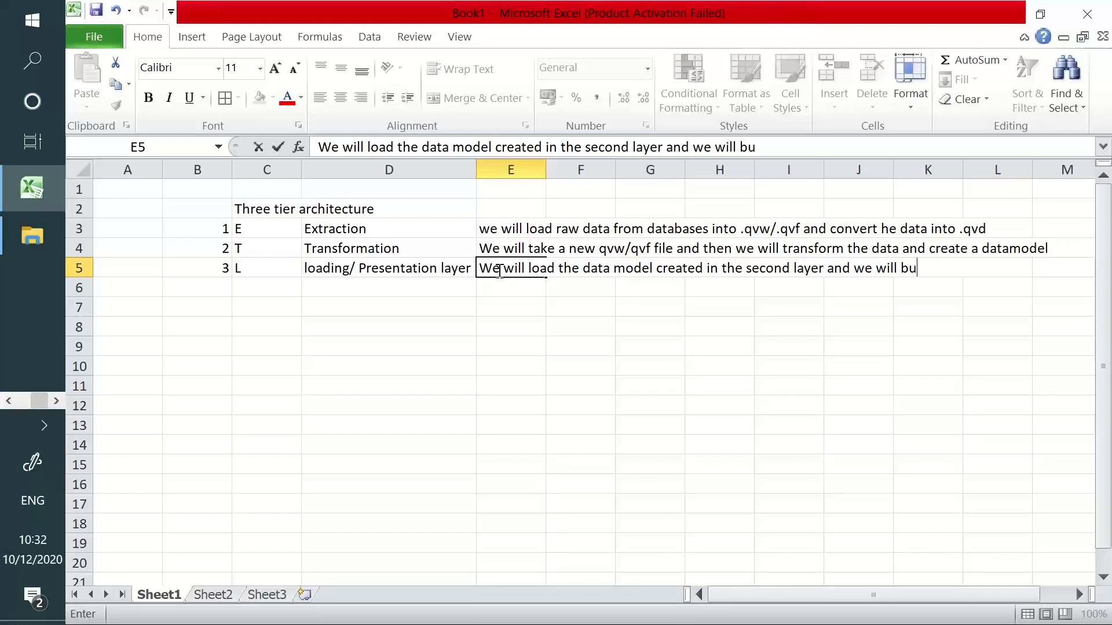
type("ild the dashboard")
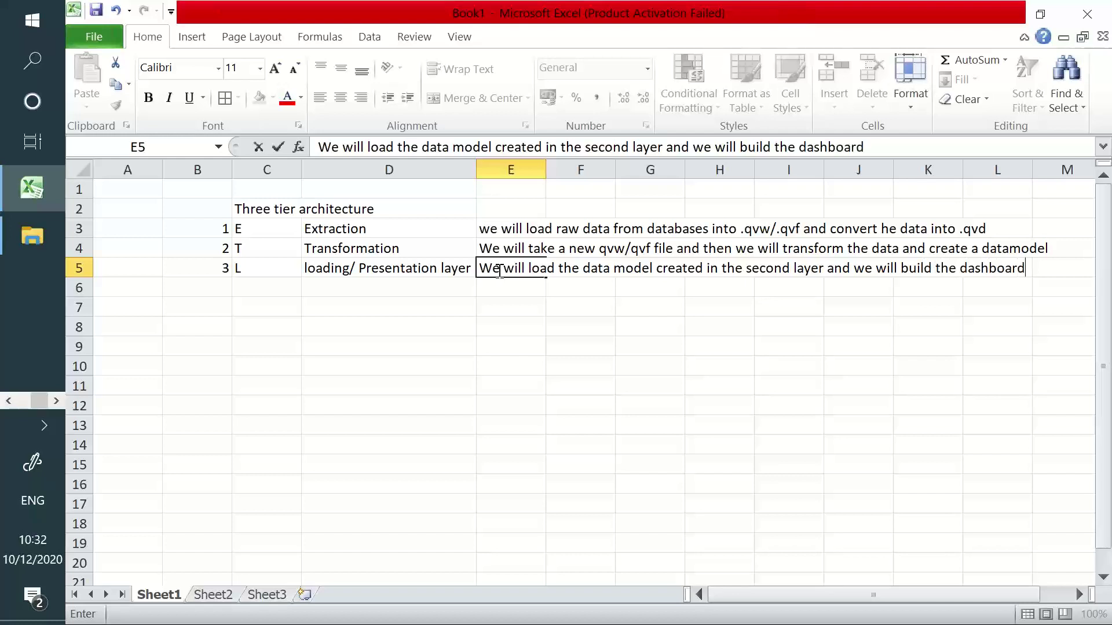
key("Return")
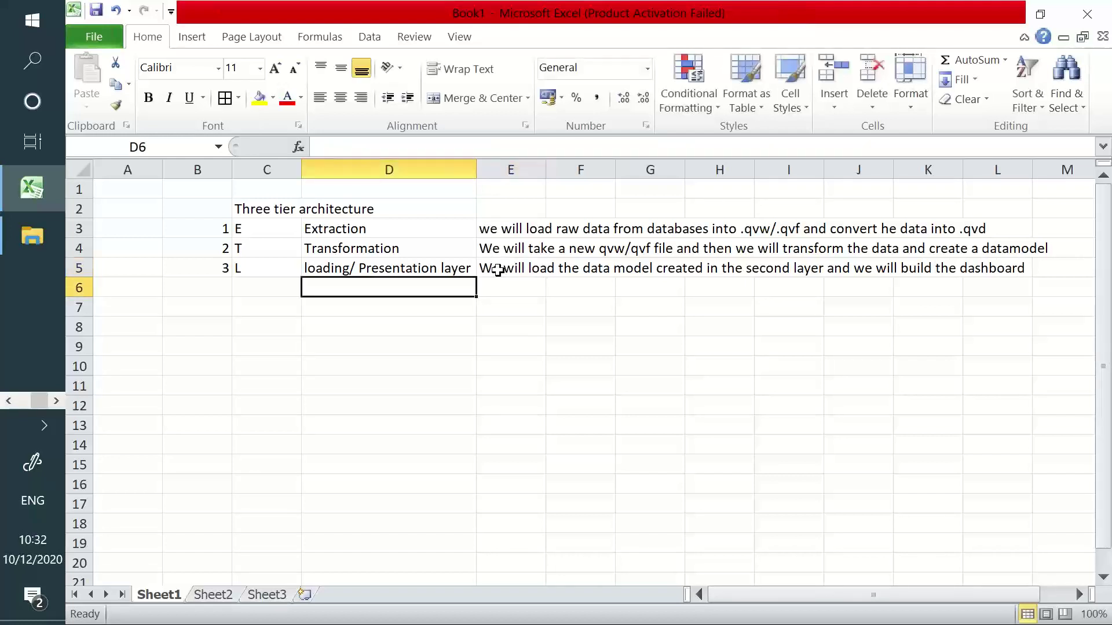
Examine the extraction, transformation and loading descriptions in E3:E5 and the complete three tier architecture overview
left_click(392, 266)
left_click(388, 234)
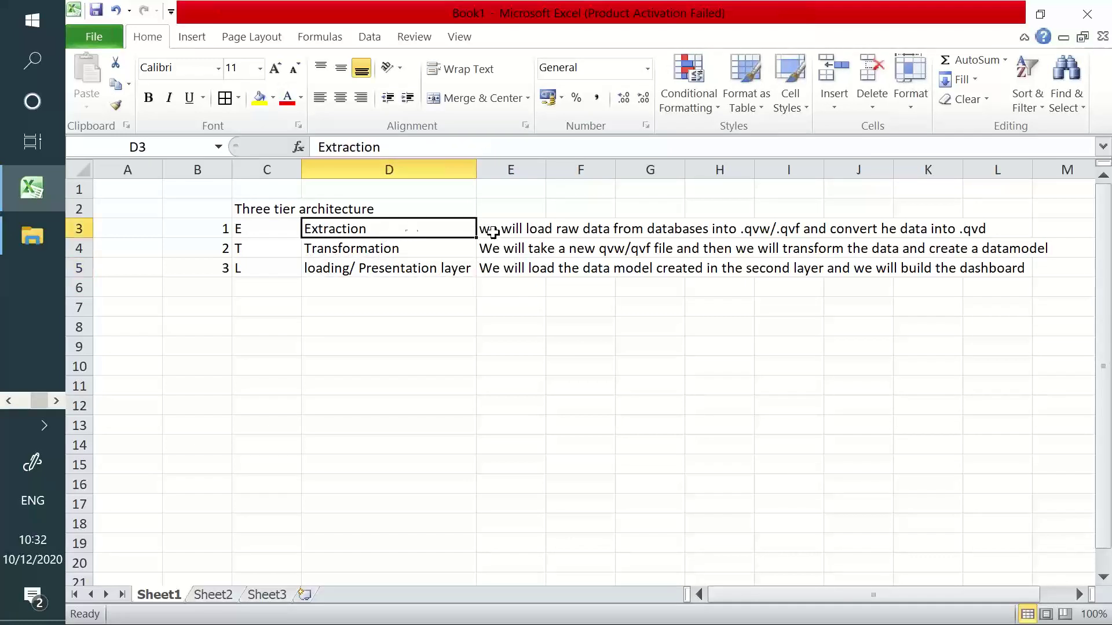
left_click_drag(481, 227, 919, 227)
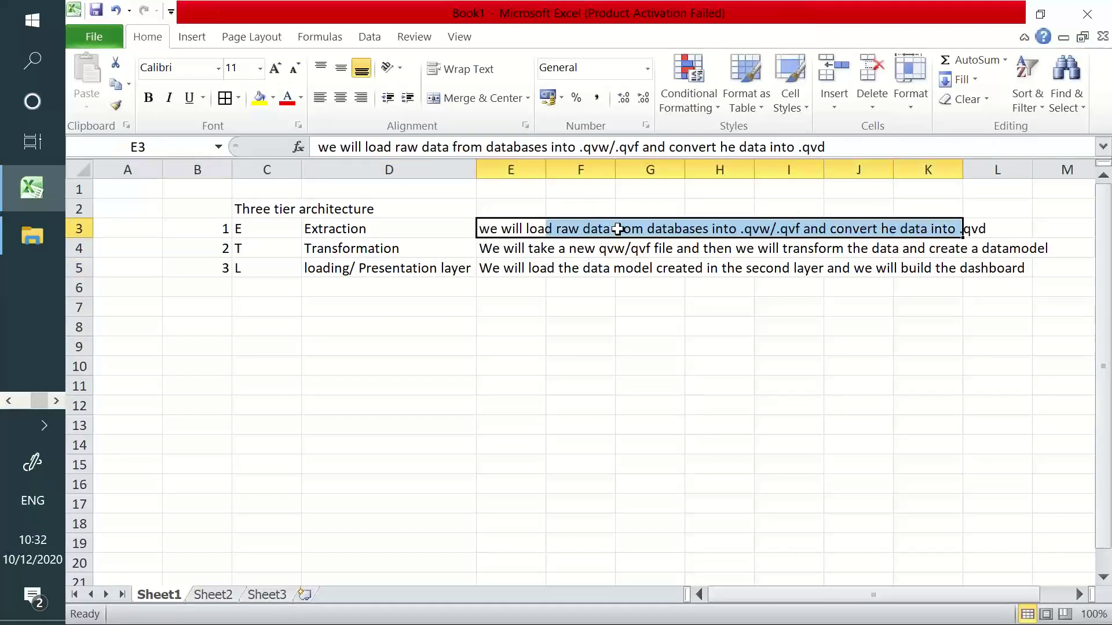
left_click(453, 251)
left_click_drag(497, 268, 581, 245)
left_click(517, 249)
left_click_drag(502, 227, 648, 230)
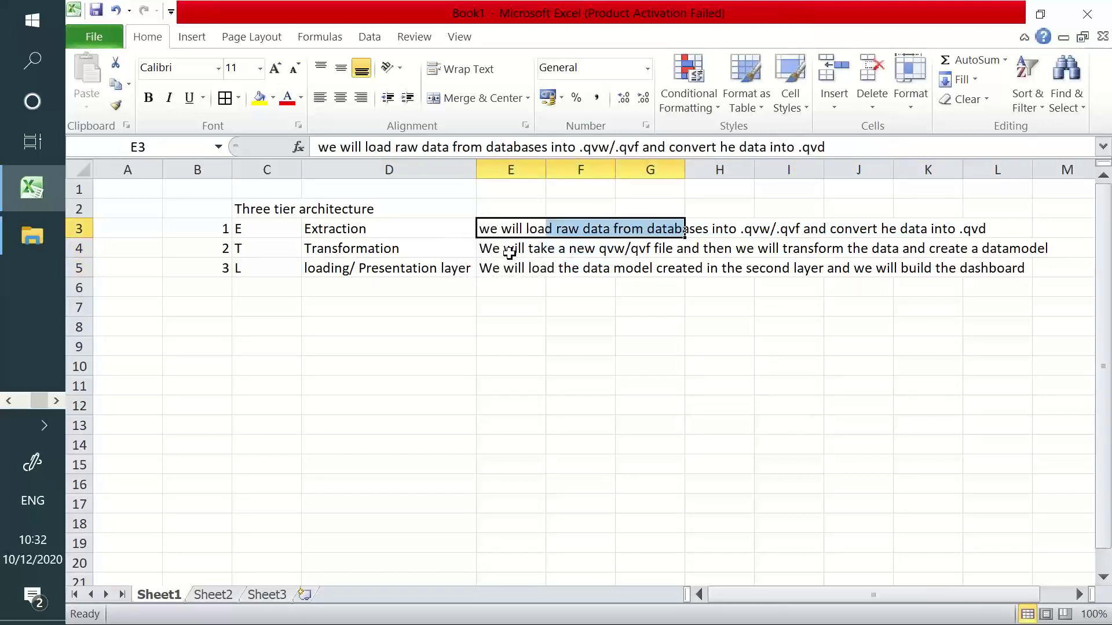
left_click_drag(509, 253, 645, 253)
left_click(646, 252)
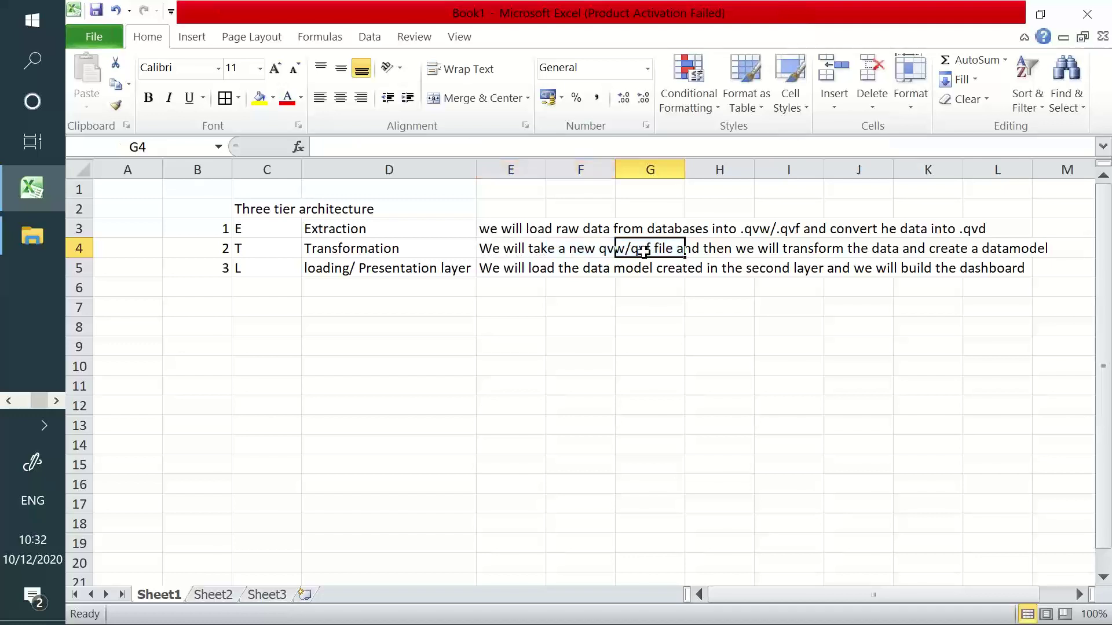
left_click_drag(449, 271, 631, 269)
left_click_drag(484, 247, 840, 250)
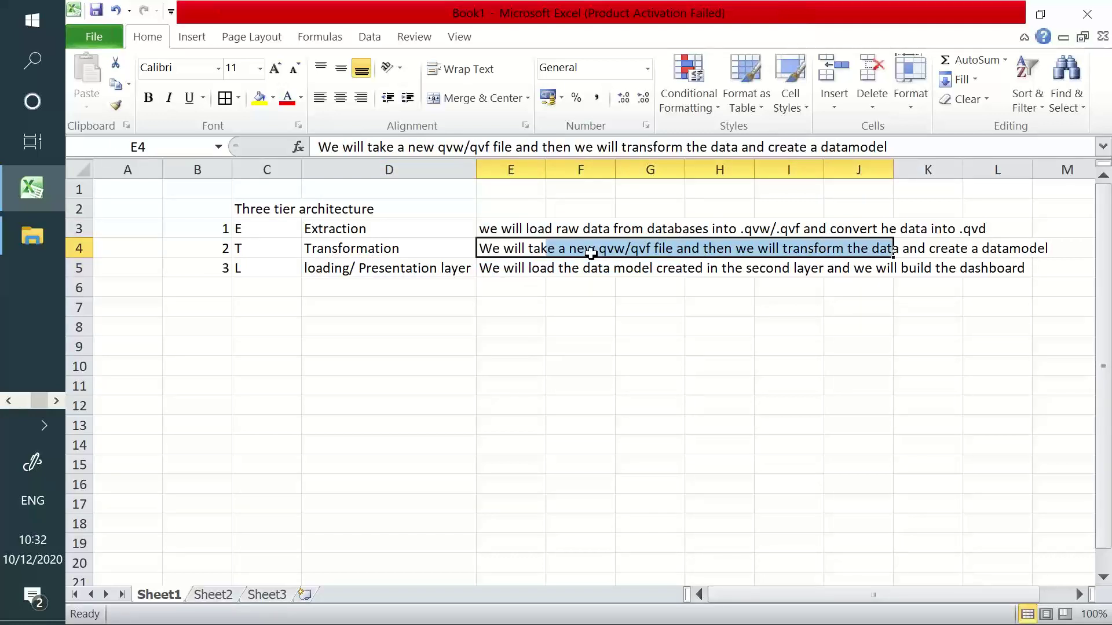
left_click_drag(504, 267, 737, 264)
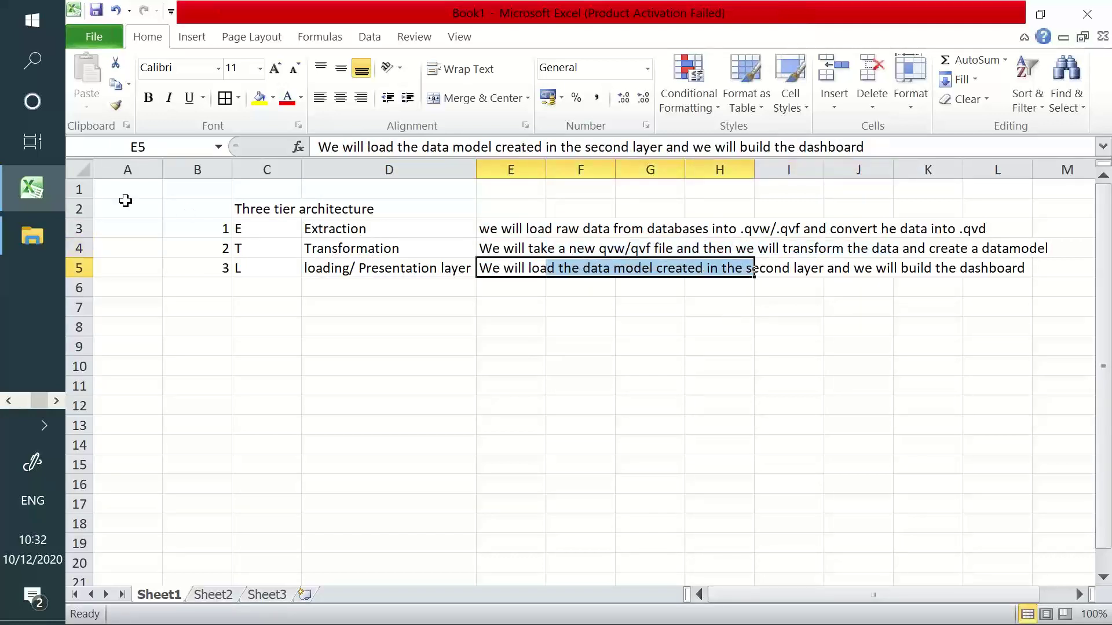
left_click_drag(126, 193, 1038, 335)
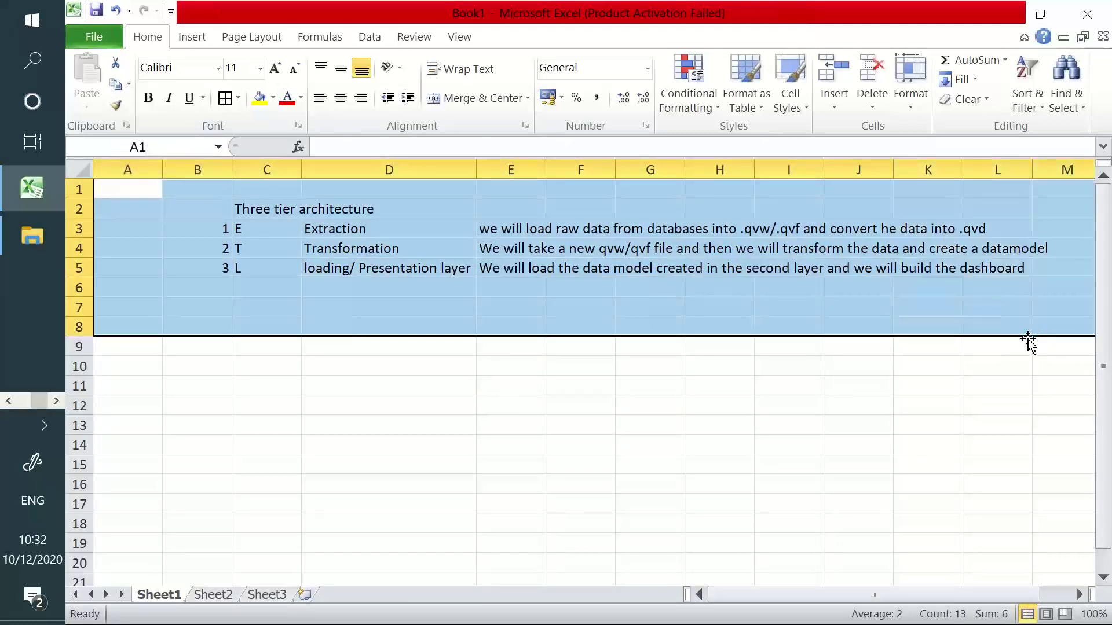
Review the transformation and loading descriptions in E4:E5 and the three layer names in D3:D5
left_click(502, 268)
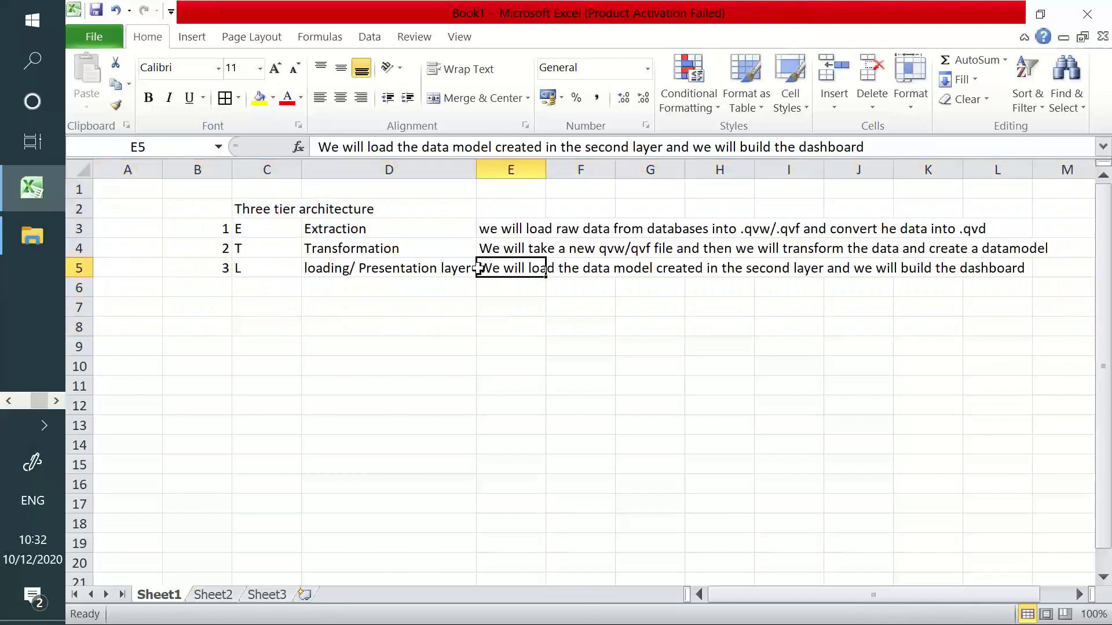
left_click_drag(511, 267, 963, 268)
left_click_drag(498, 248, 877, 248)
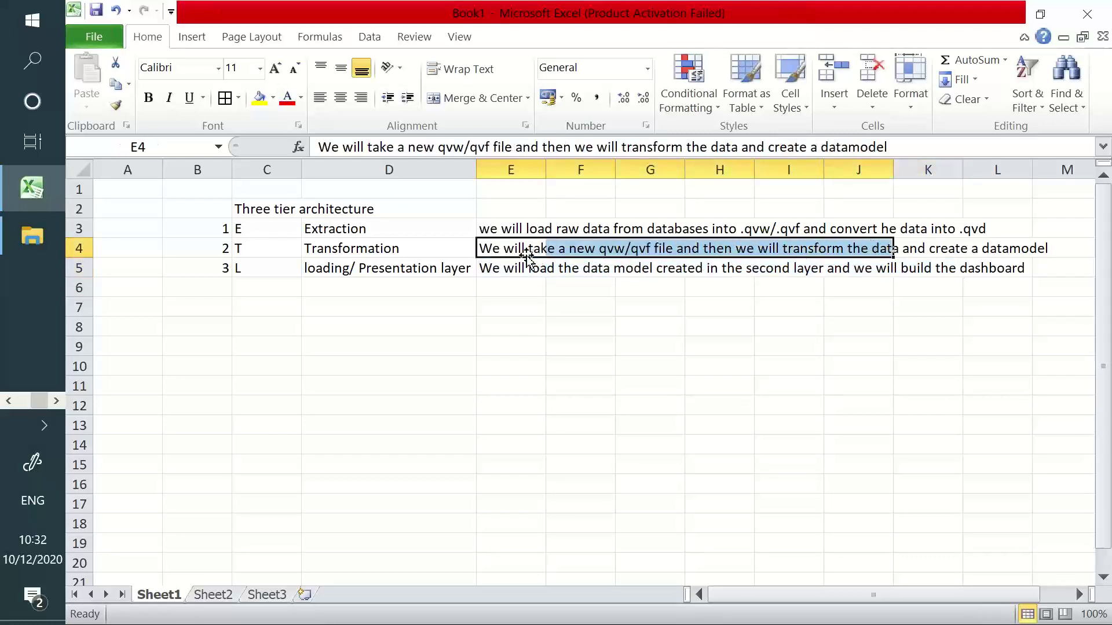
left_click_drag(510, 267, 863, 273)
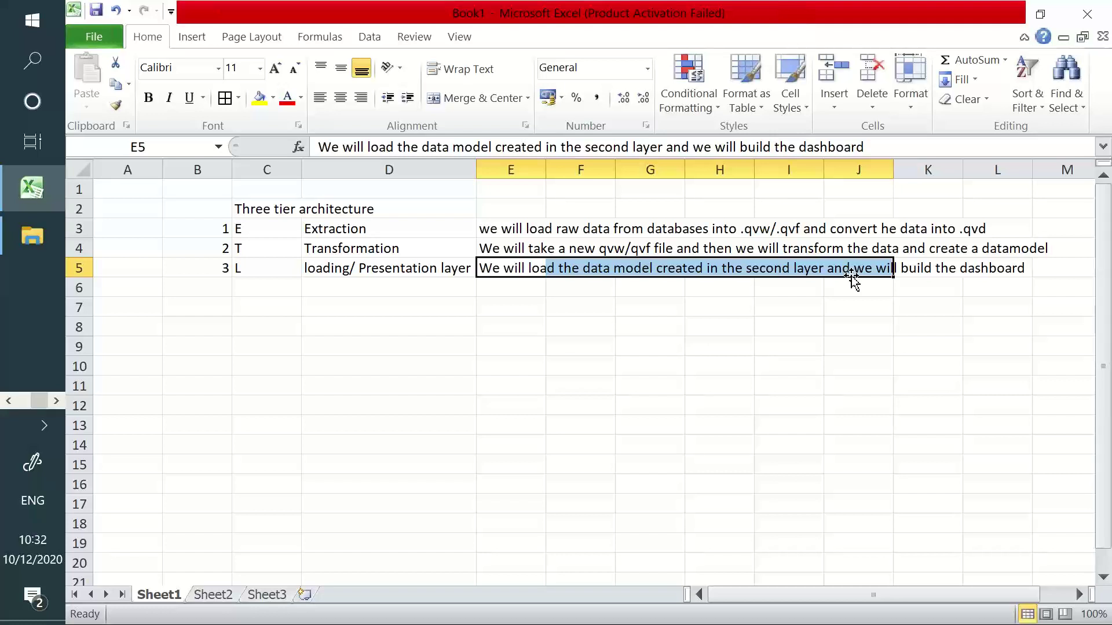
left_click(368, 251)
left_click(377, 236)
left_click(377, 269)
left_click(384, 247)
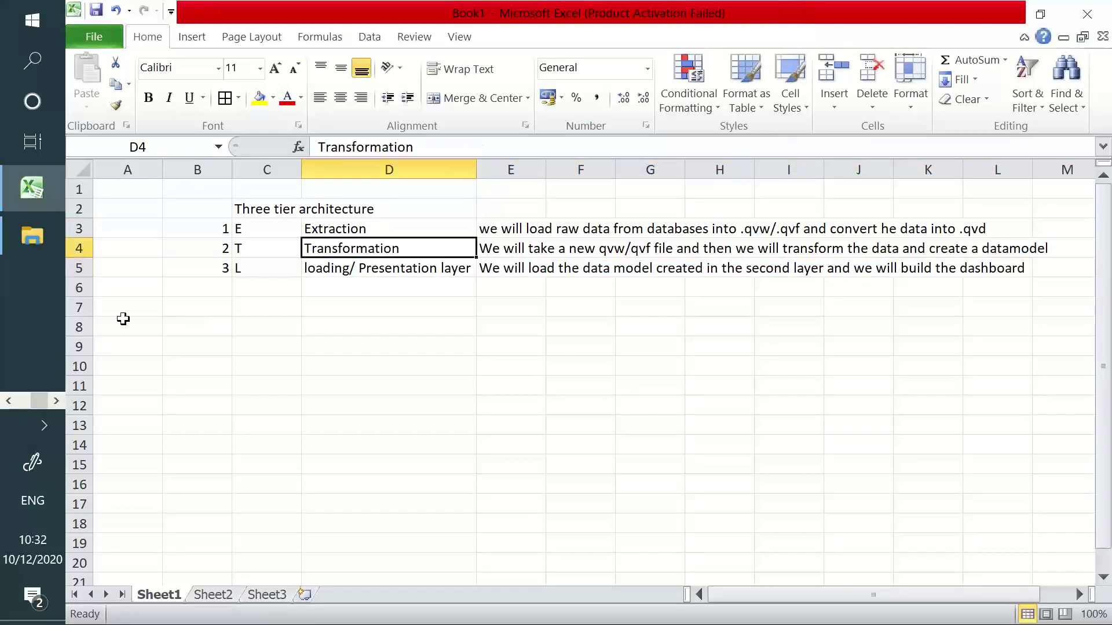
Switch to File Explorer and open the Sales Dashboard folder inside Qlik View Source Documents on drive D
left_click(12, 401)
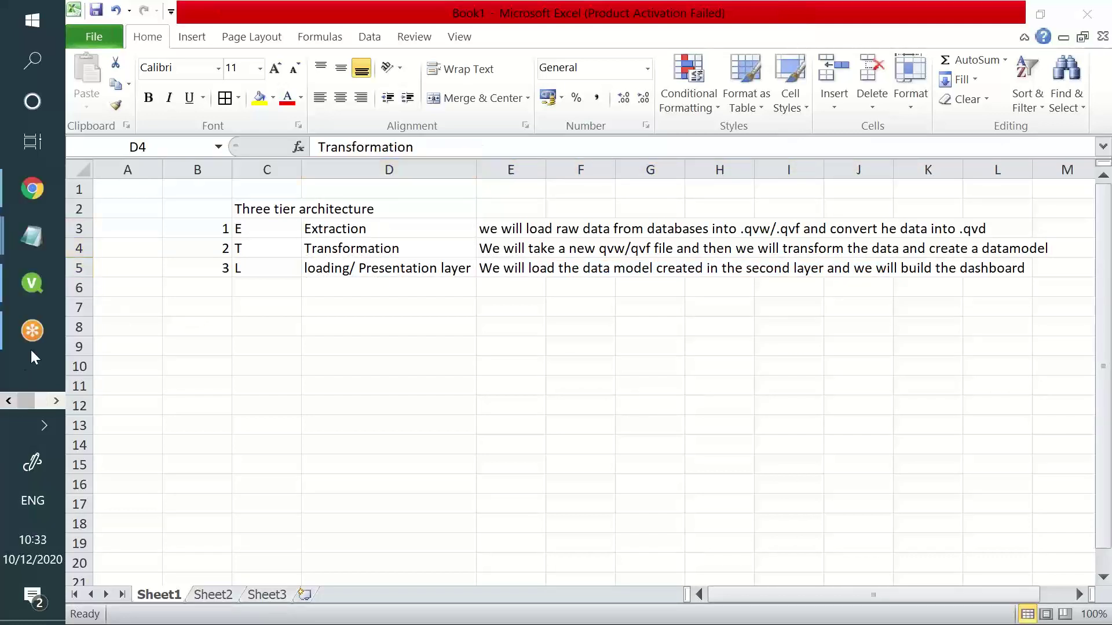
left_click(47, 295)
left_click(57, 401)
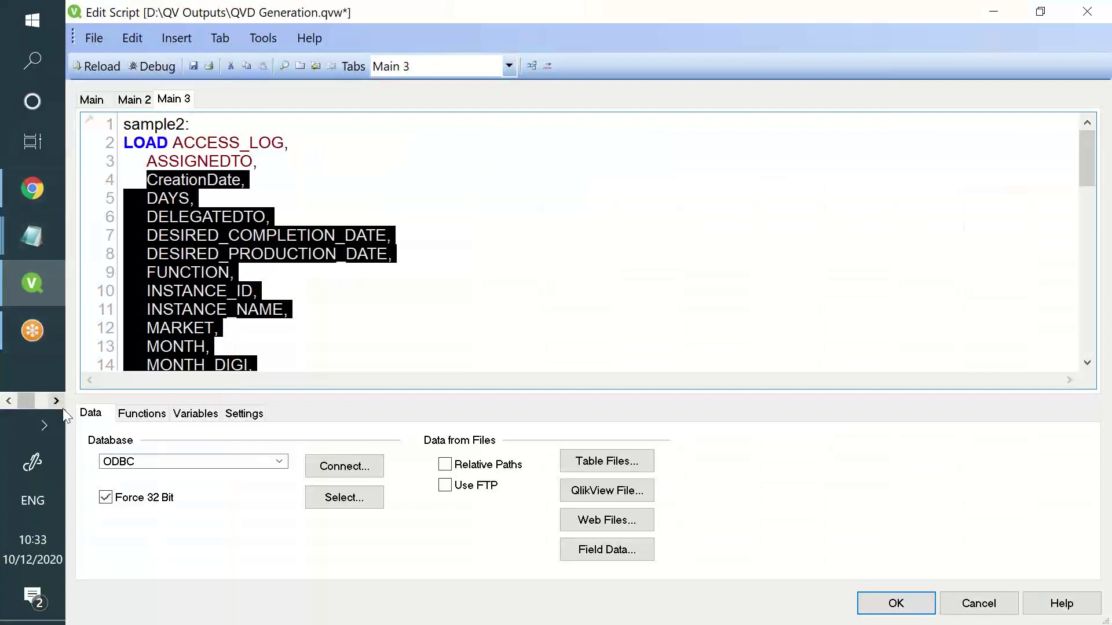
left_click(51, 245)
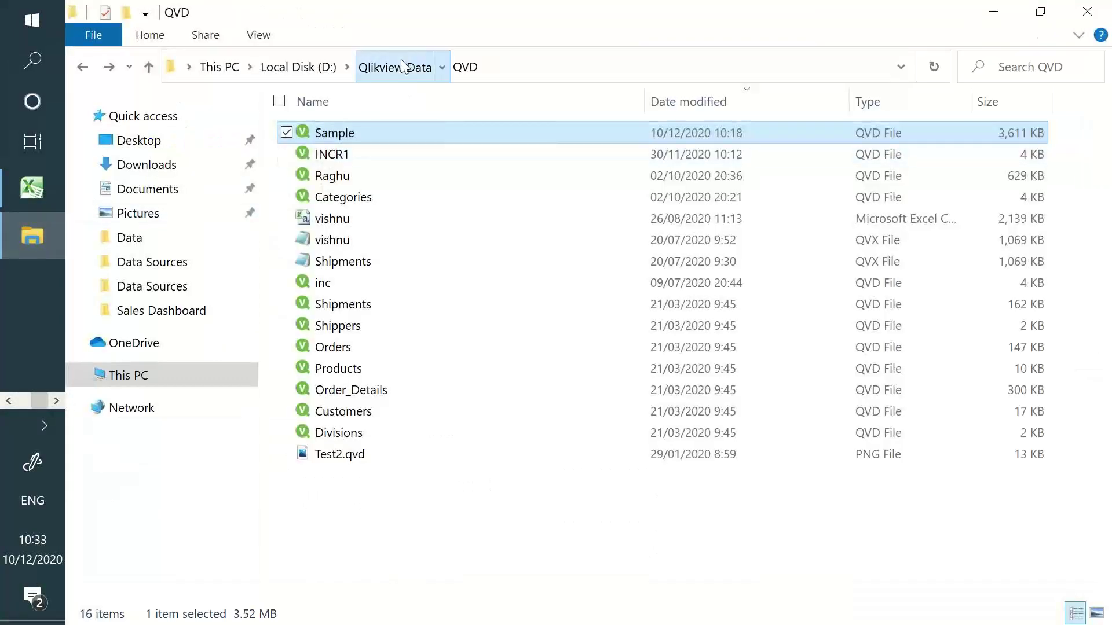
left_click(403, 67)
left_click(298, 67)
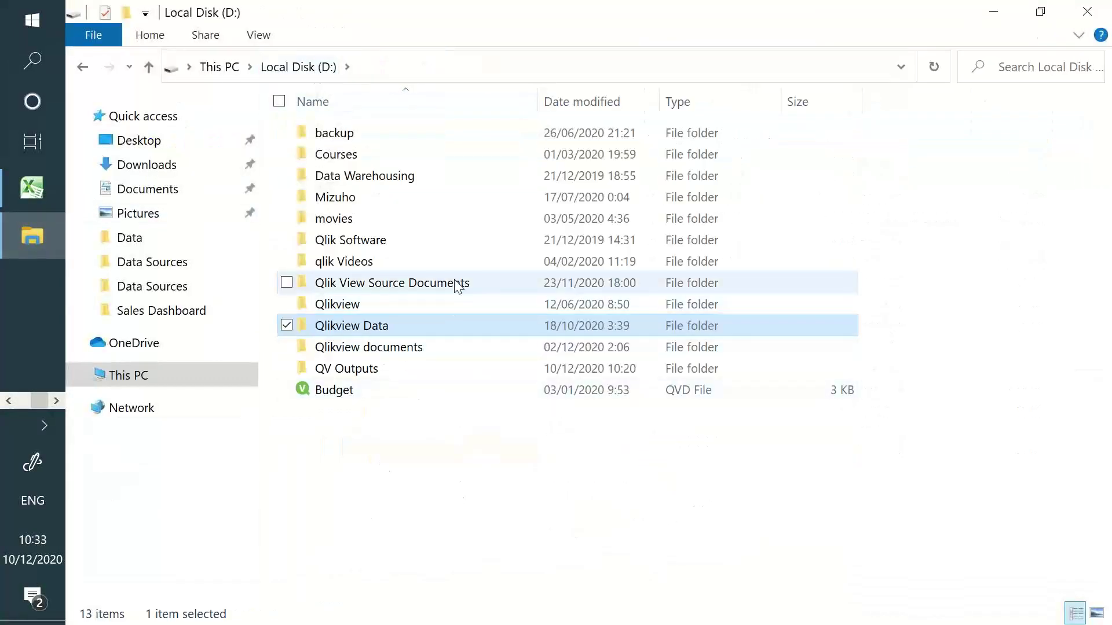
double_click(458, 286)
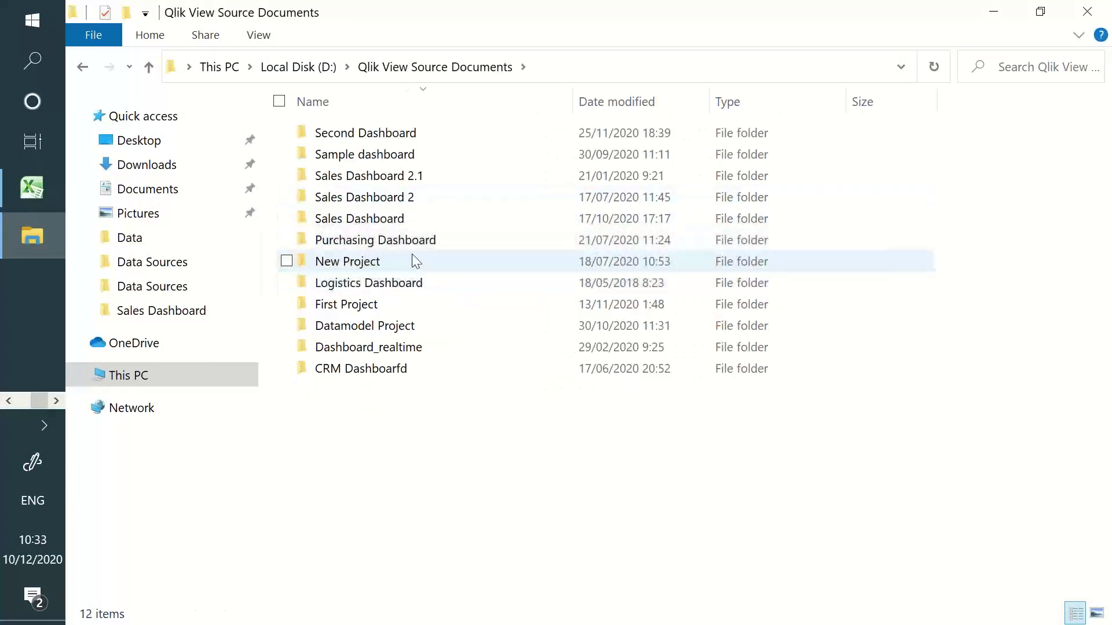
double_click(436, 223)
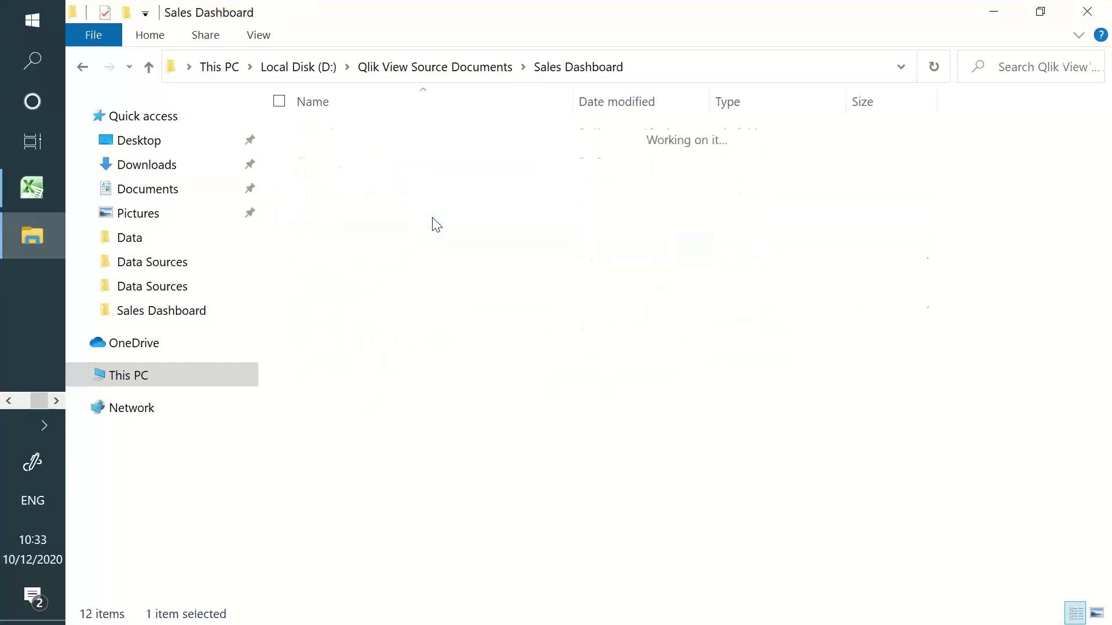
Open the Data Sources folder and select the Copy of Sofia-Data workbook
left_click(438, 137)
double_click(440, 139)
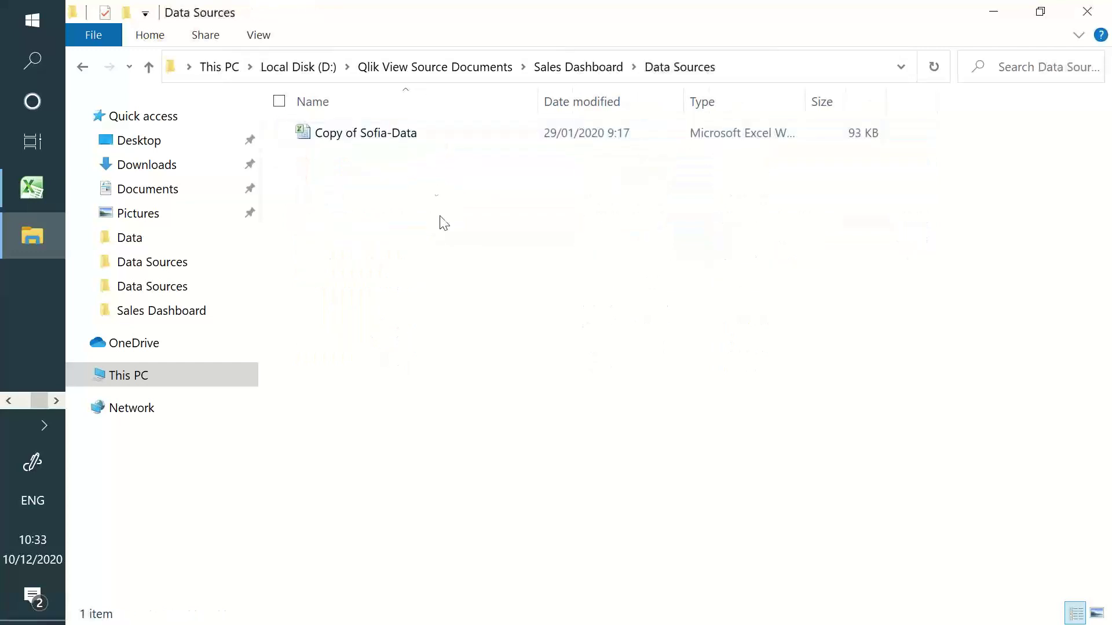
left_click(451, 131)
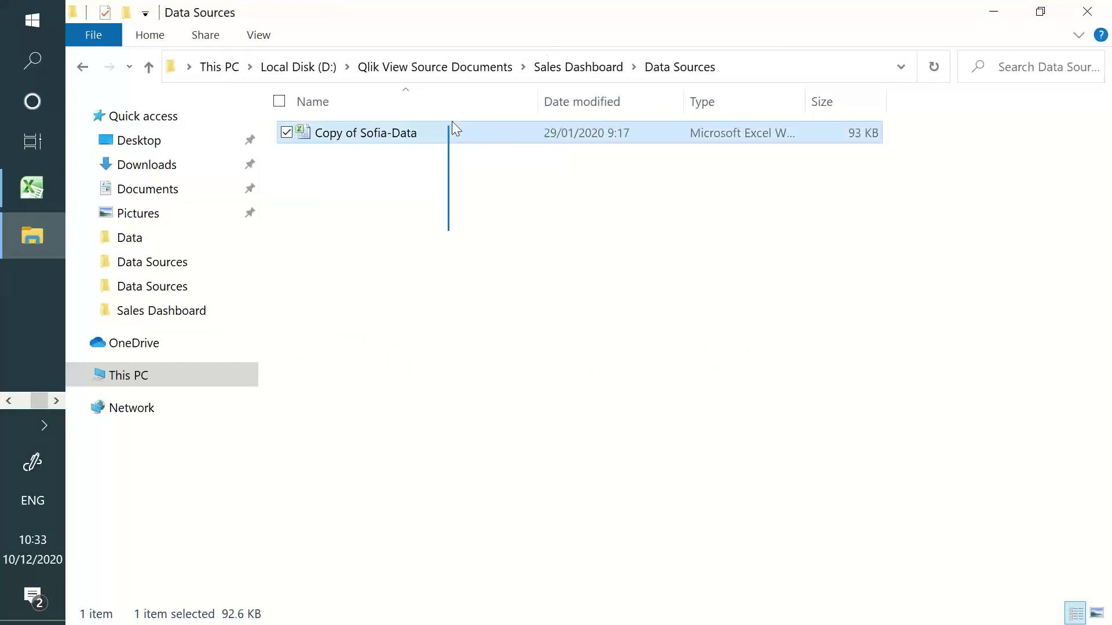
Open the Sales Dashboard's Extractor Sources folder and examine its QlikView documents, including Country, Oracle data source, Sales and Salesman
left_click(574, 64)
left_click(424, 179)
double_click(426, 184)
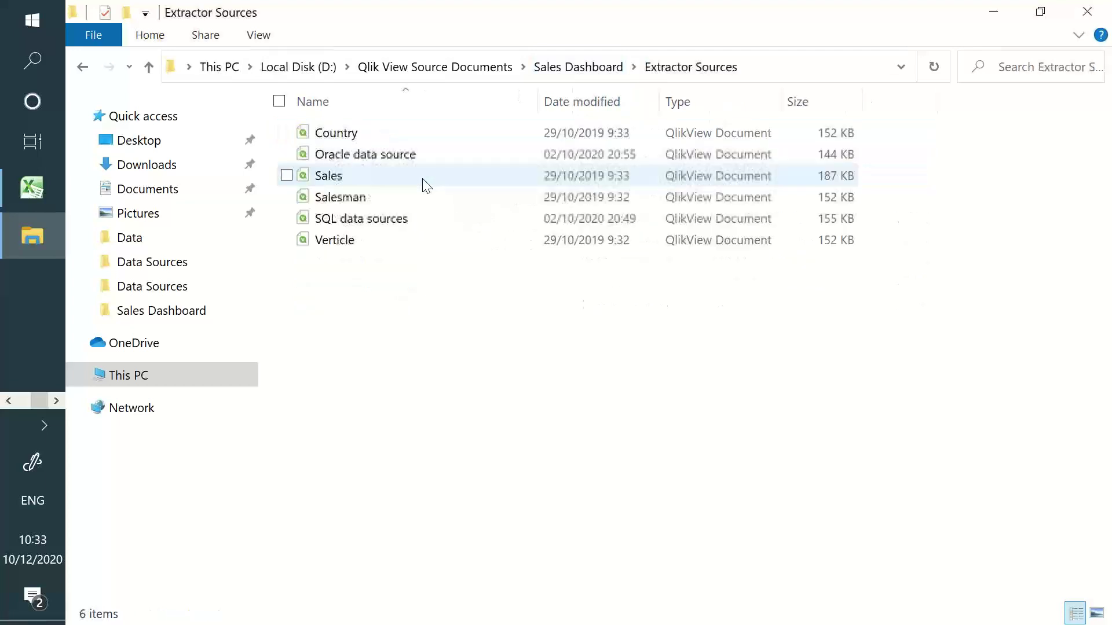
left_click_drag(425, 294, 417, 136)
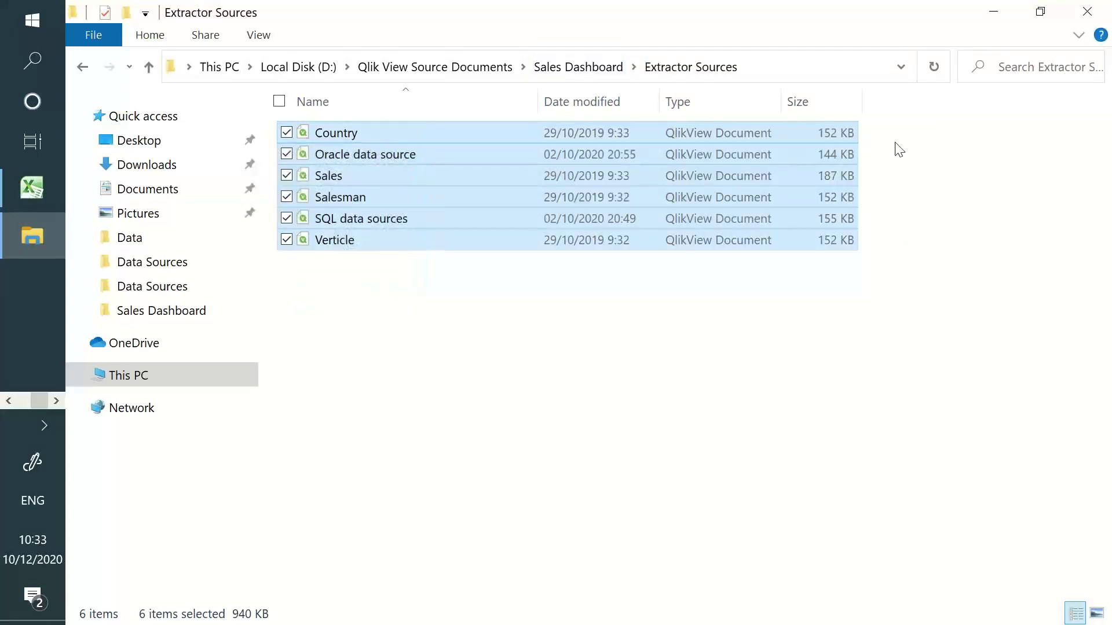
left_click_drag(894, 139, 348, 135)
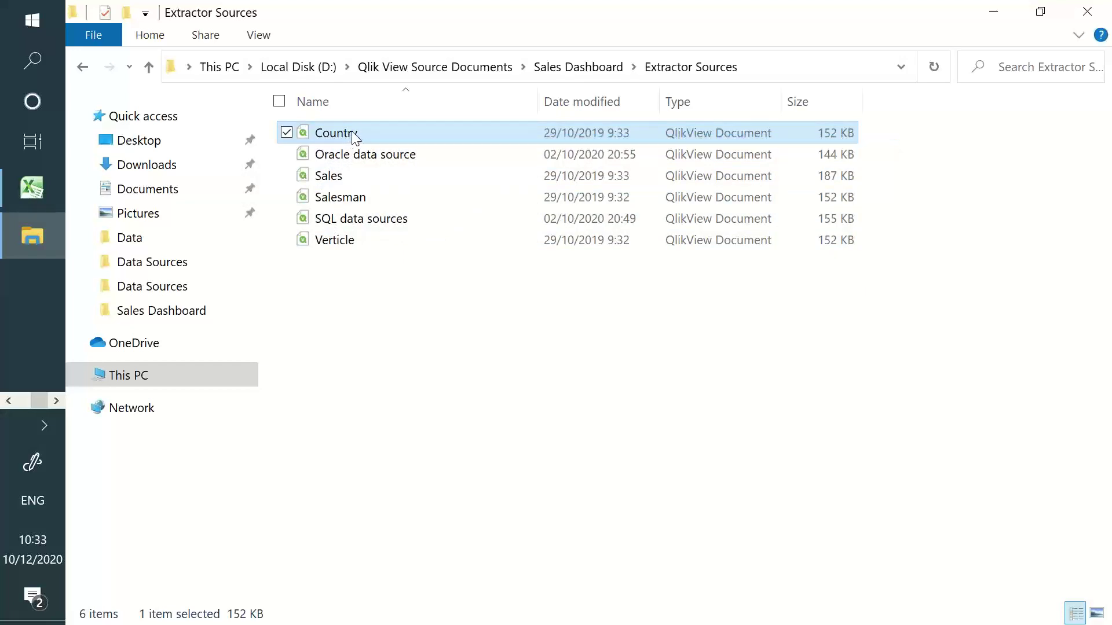
left_click(345, 155)
left_click(344, 173)
left_click(343, 198)
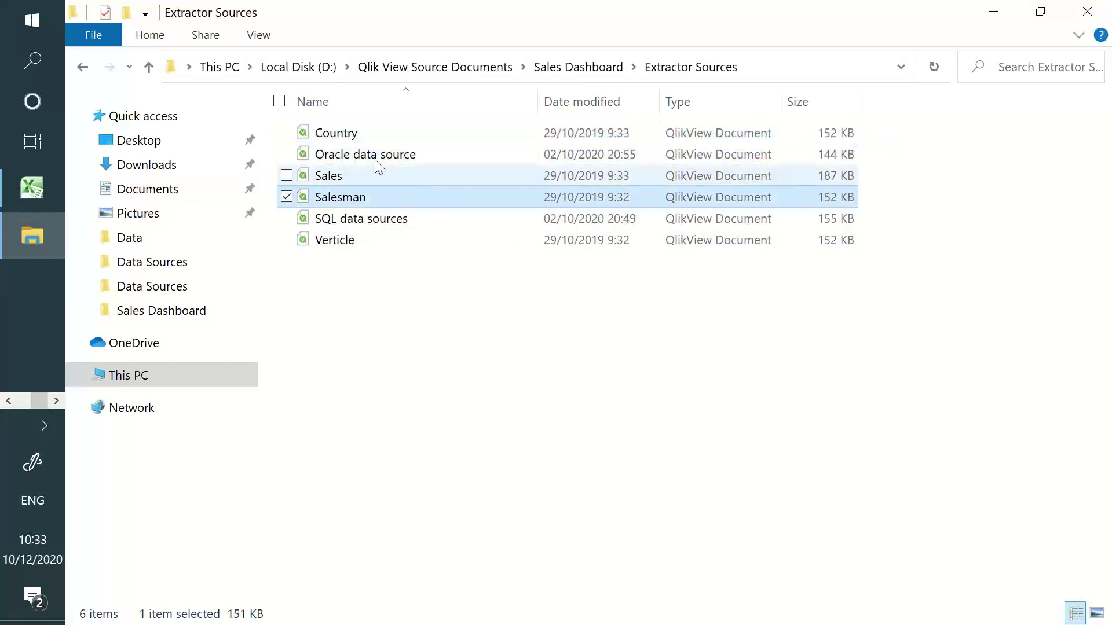
Revisit the Data Sources folder's Excel workbook and return to the Extractor Sources folder to relate the raw data to its extractors
left_click(579, 68)
left_click(384, 126)
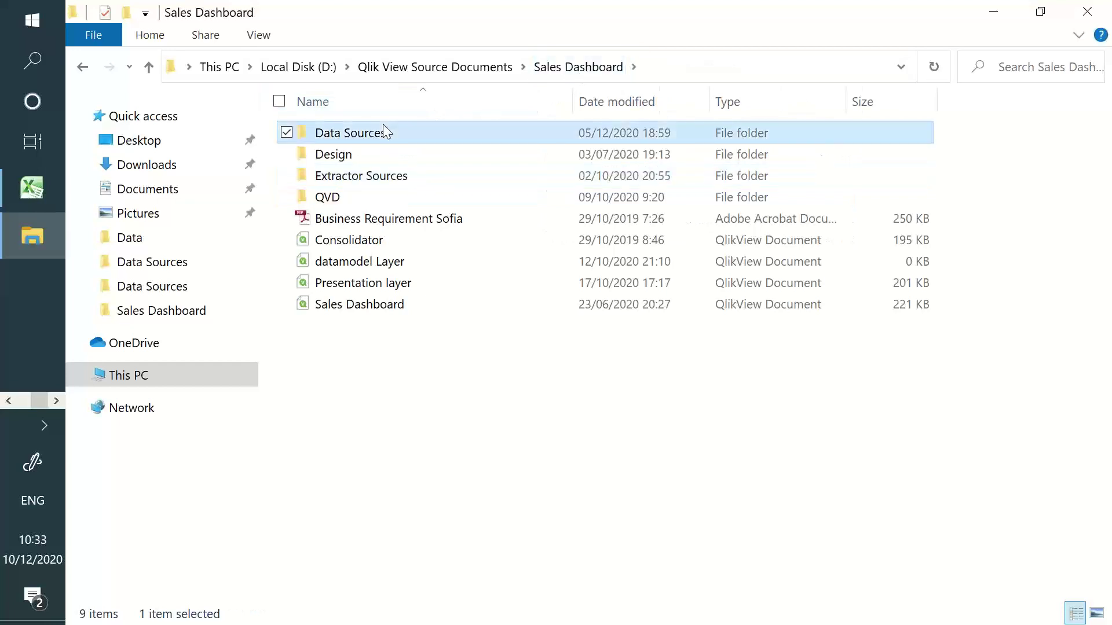
double_click(383, 126)
left_click(367, 139)
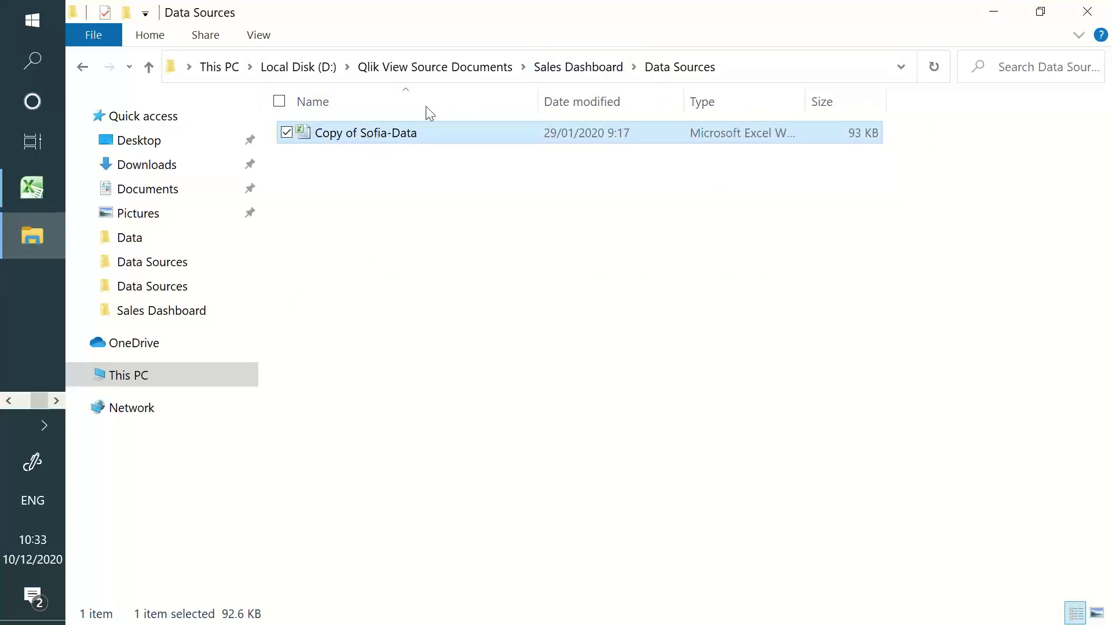
left_click(540, 79)
left_click(394, 176)
double_click(390, 176)
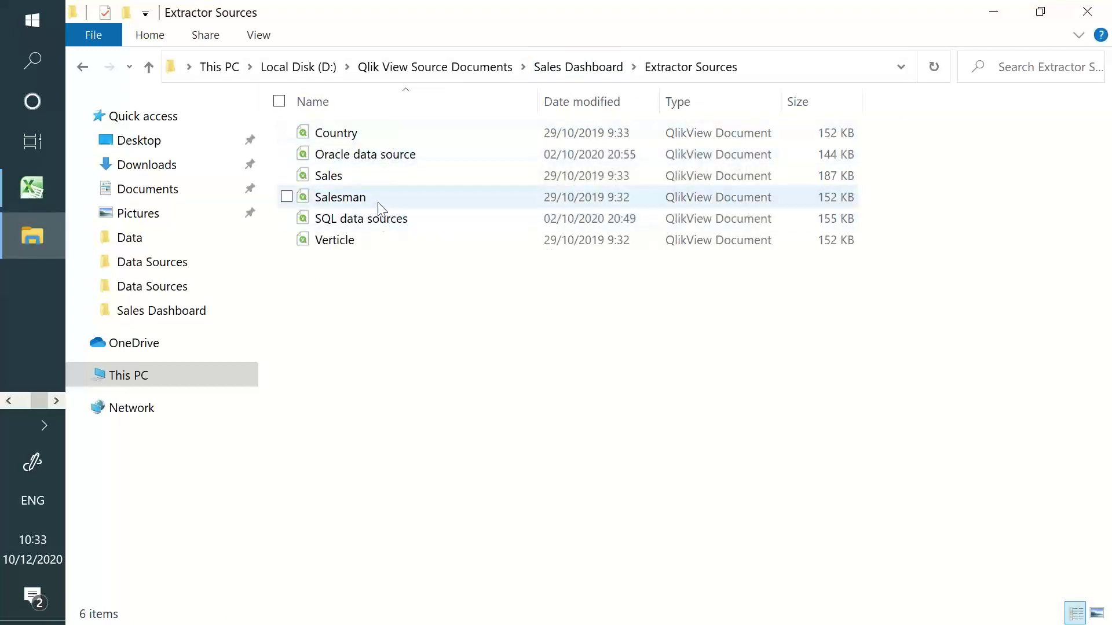
Open the Sales Dashboard's QVD folder and select the QVD files from INCQVD to Verticle
left_click(578, 67)
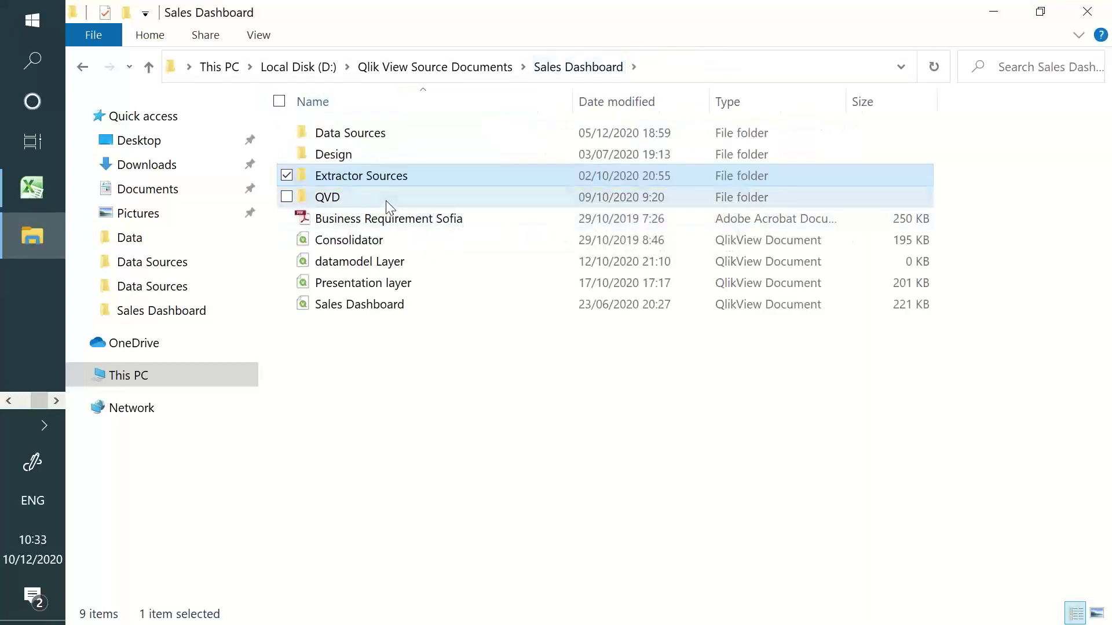
double_click(385, 199)
left_click_drag(373, 326, 387, 152)
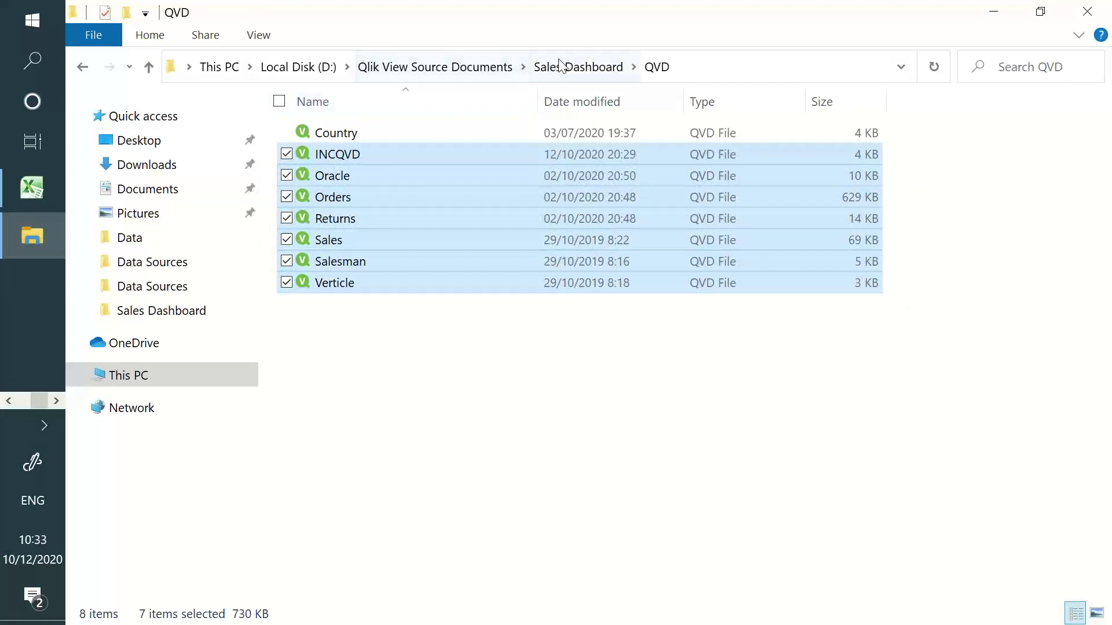
Return to the Sales Dashboard folder and inspect the Consolidator, datamodel Layer and Presentation layer documents
left_click(577, 67)
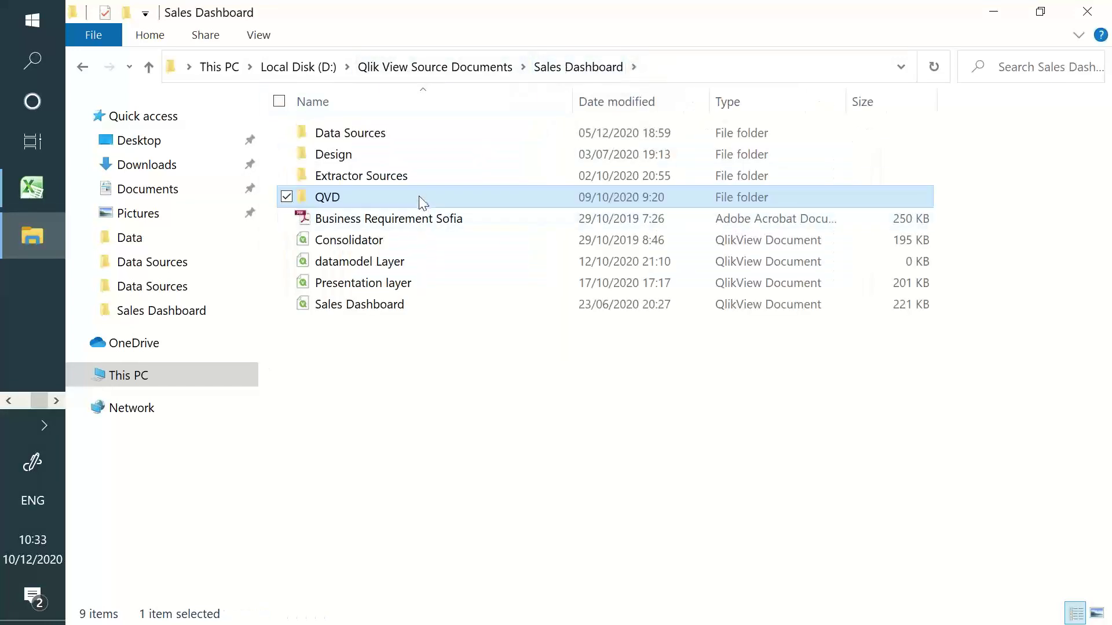
left_click(400, 241)
left_click(354, 261)
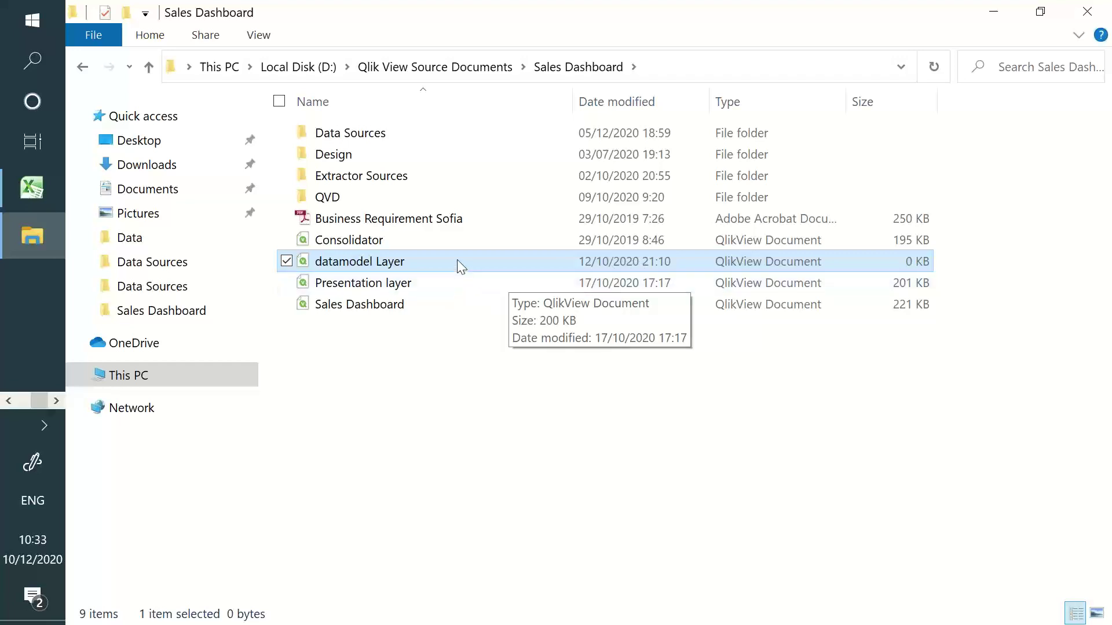
left_click(532, 284)
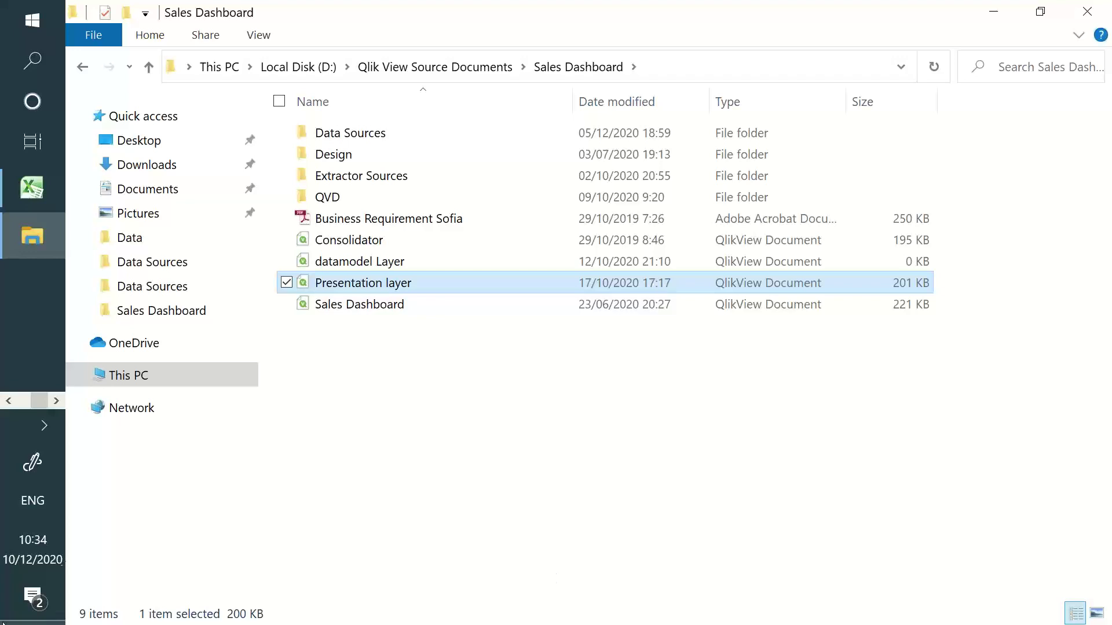
Switch to the Excel workbook and review the three architecture layers in rows 3 to 5
left_click(51, 182)
left_click_drag(228, 219, 1016, 286)
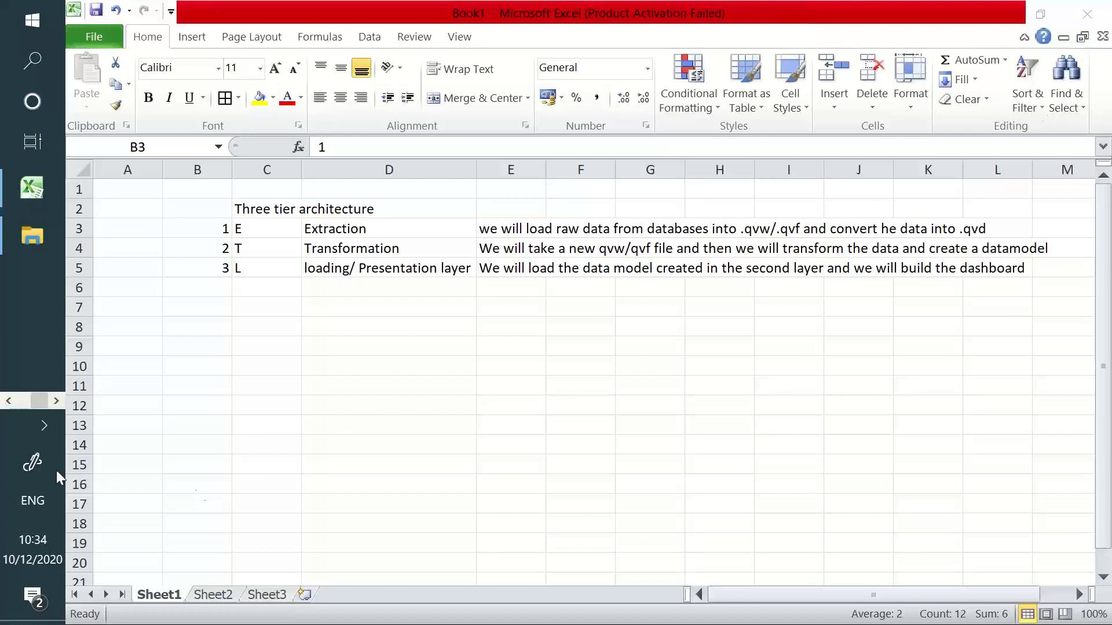
Switch to Qlik Sense in Chrome and open the Demo app from Your apps
left_click(9, 401)
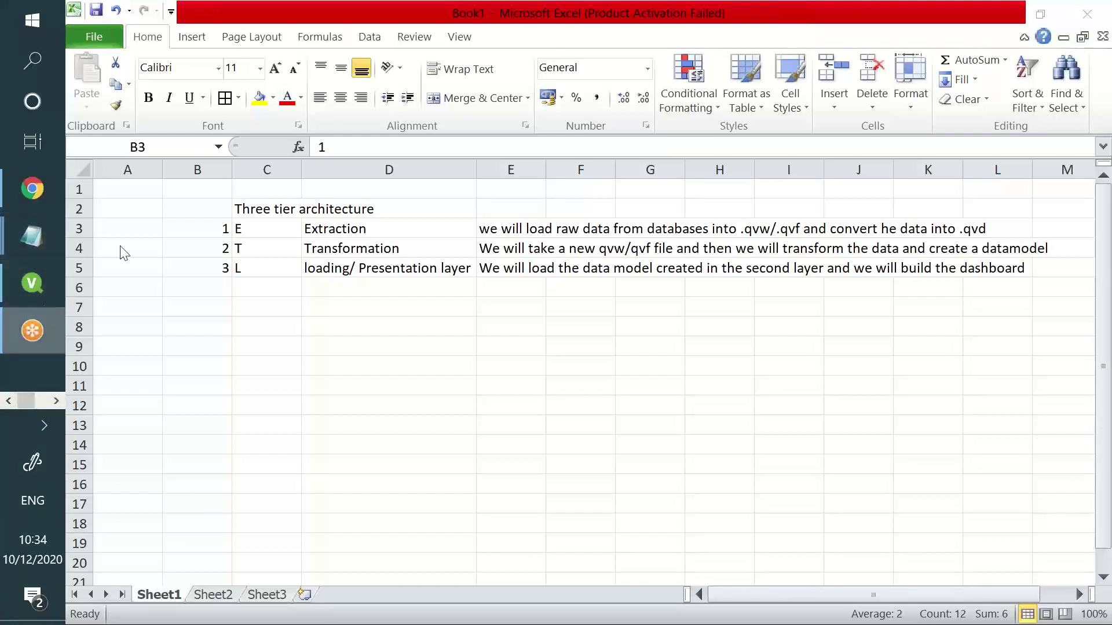
left_click(55, 189)
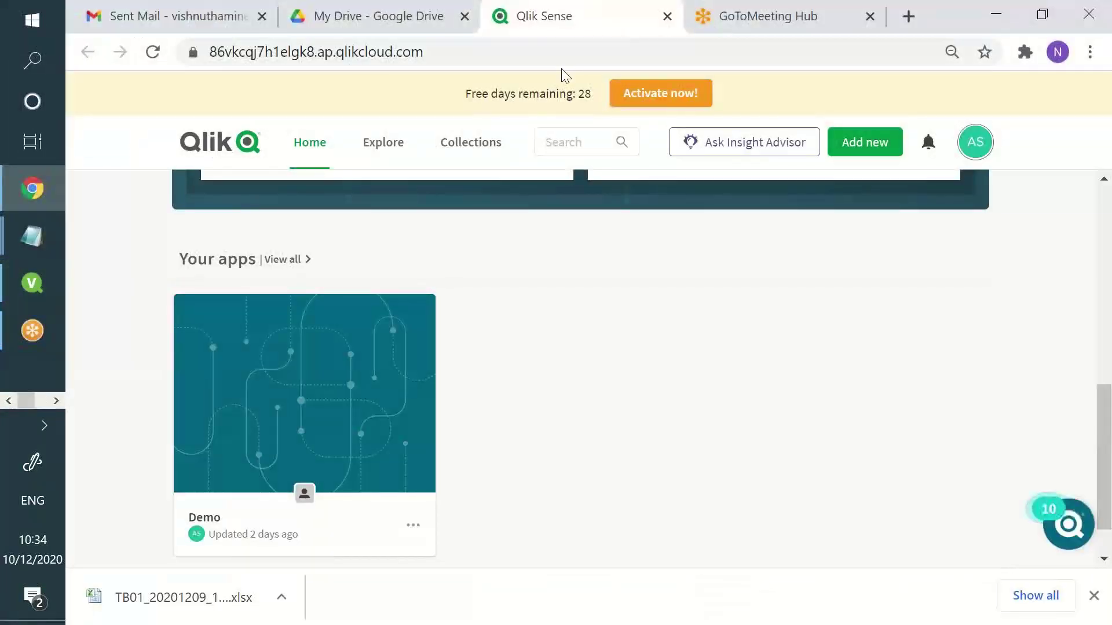
mouse_move(409, 390)
scroll(426, 382, "down", 1)
left_click(306, 310)
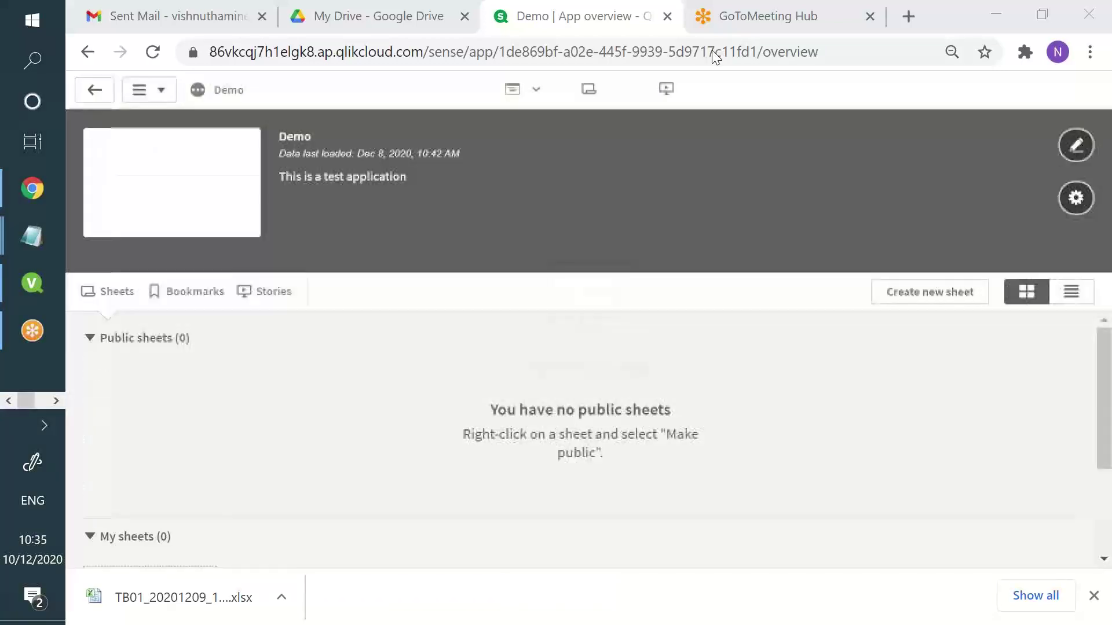
Look over the Demo app's public and personal sheets, and open its Data load editor
scroll(463, 457, "down", 3)
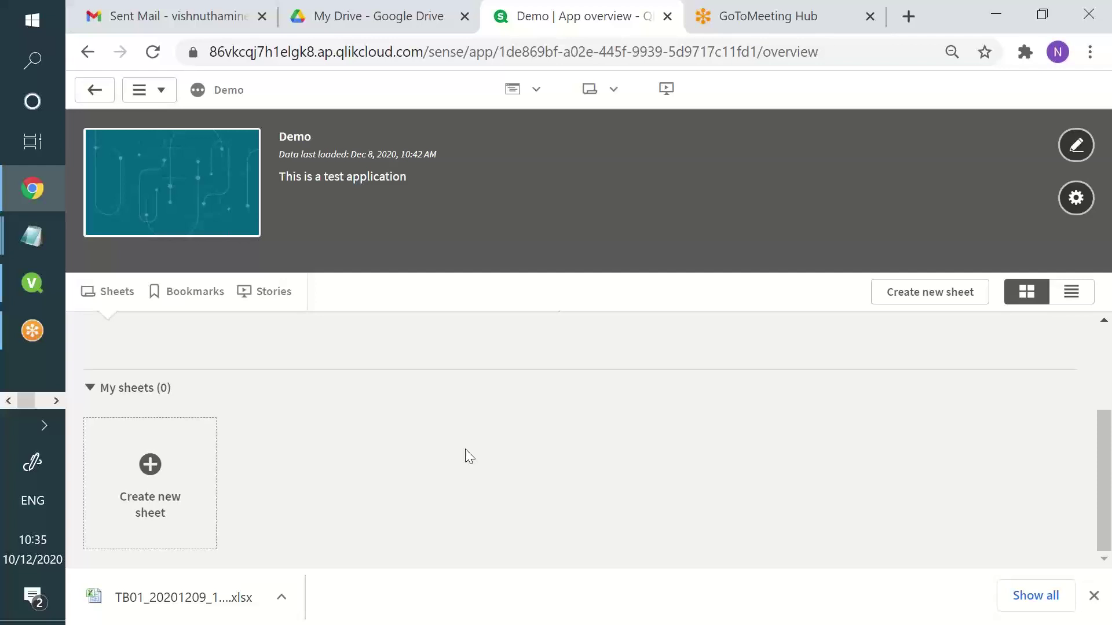
scroll(465, 450, "up", 3)
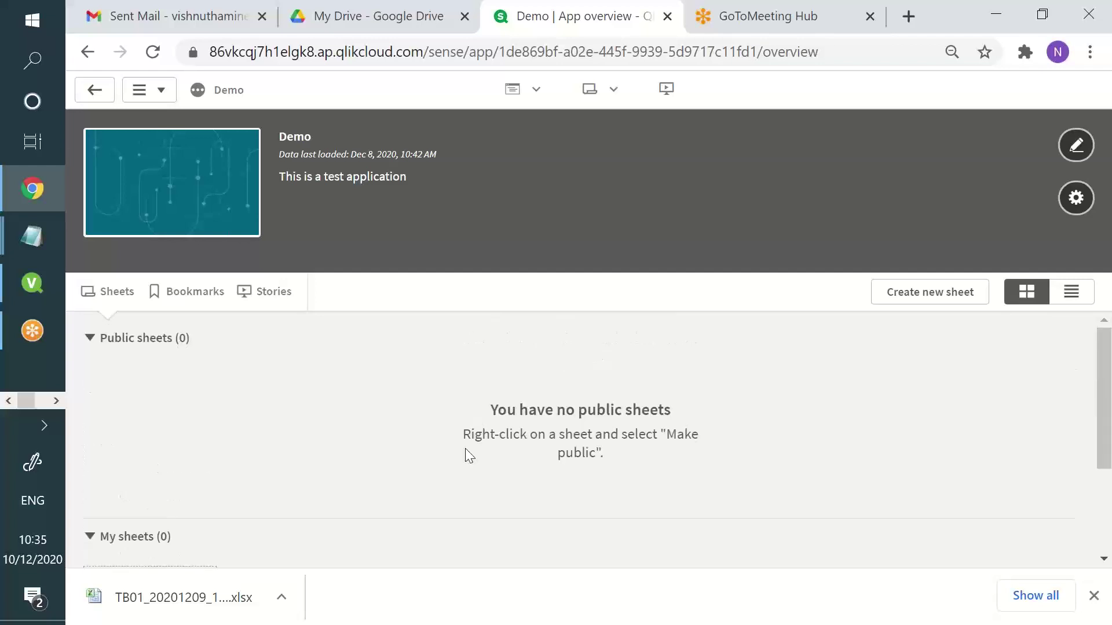
scroll(426, 474, "down", 3)
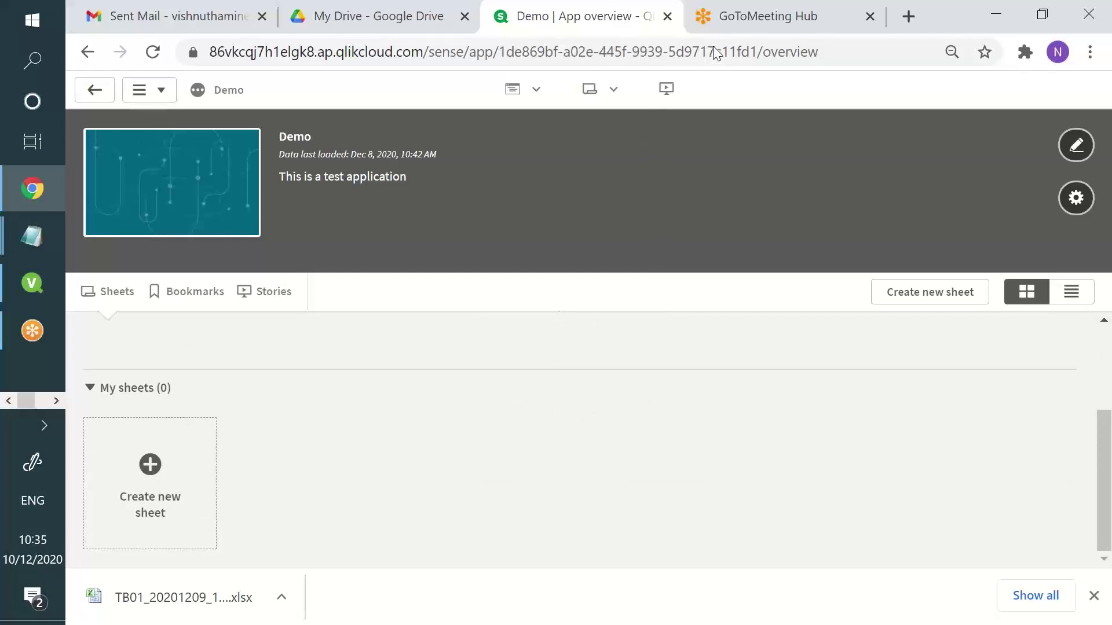
scroll(248, 509, "up", 3)
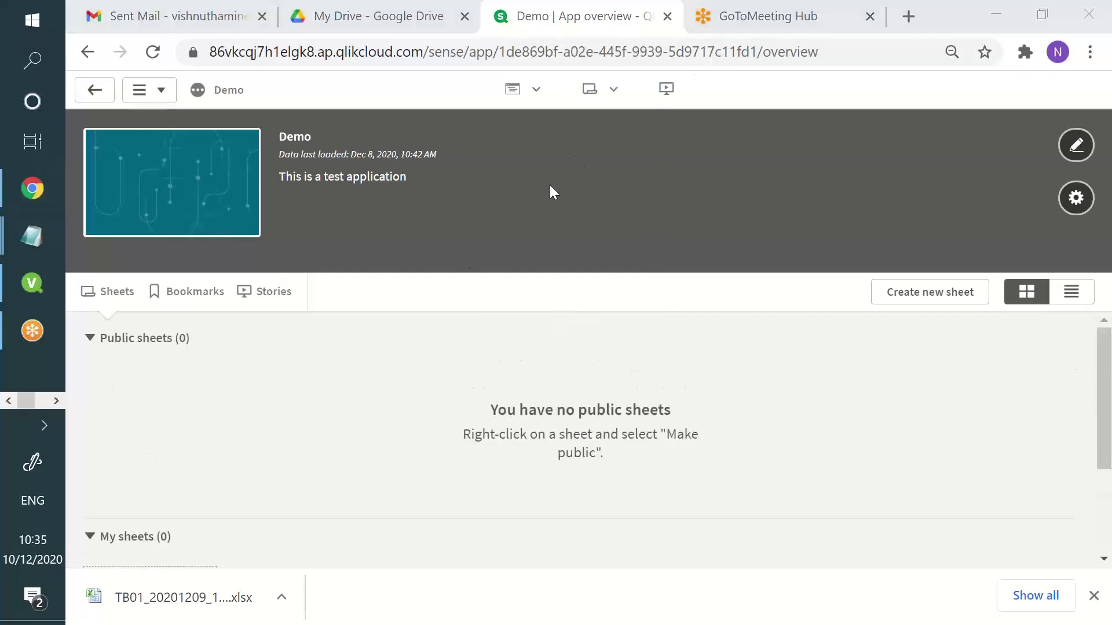
left_click(536, 90)
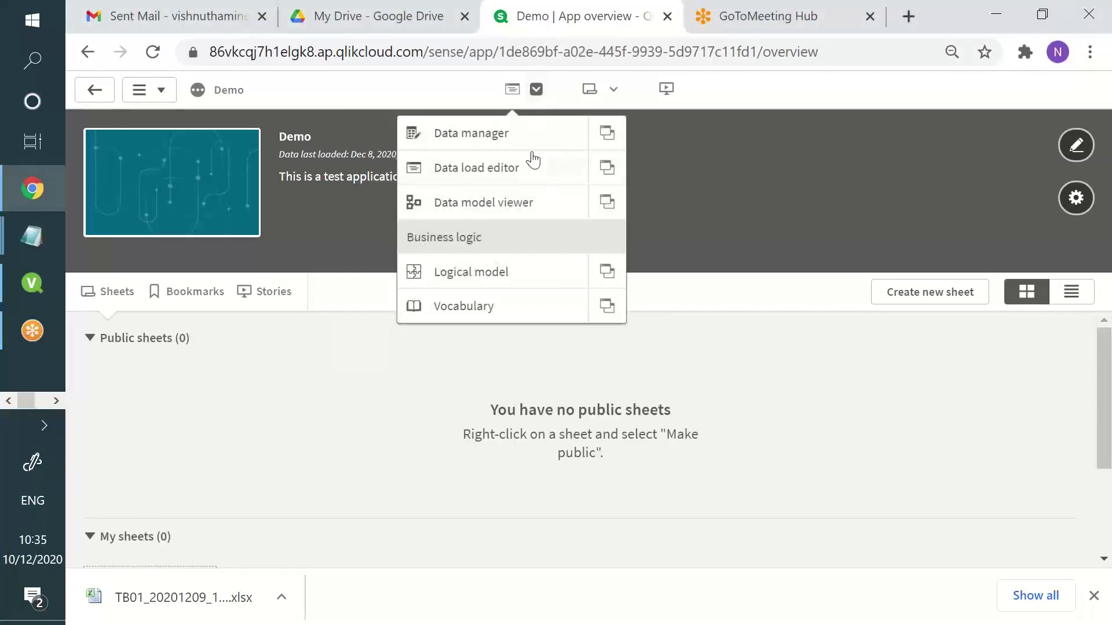
left_click(583, 169)
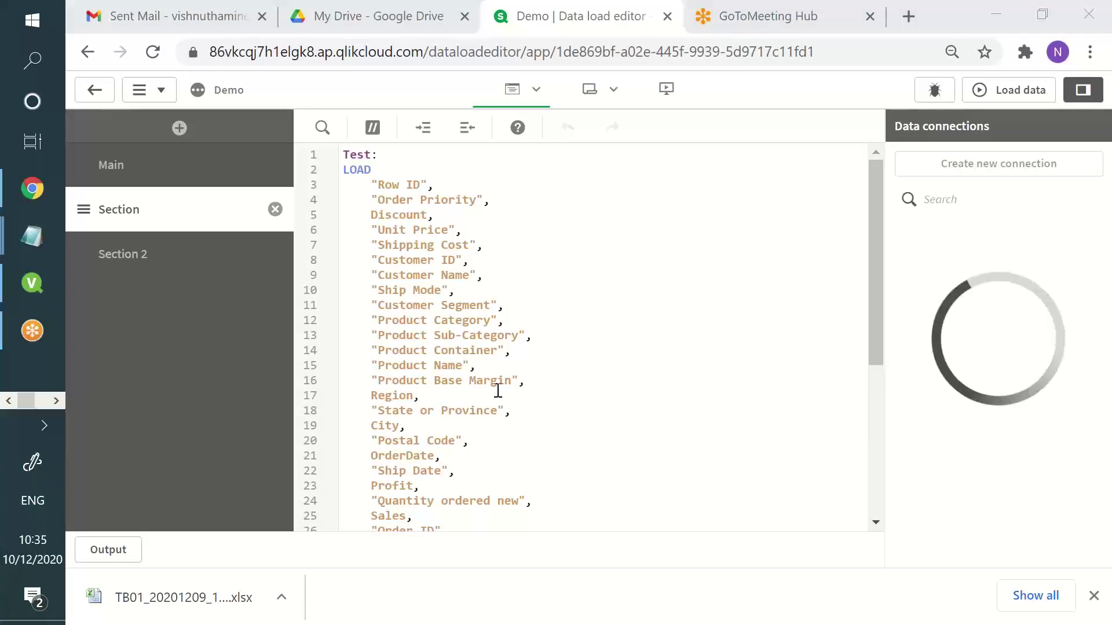
Delete the entire load script, including the Test, Test2 and Test3 tables, from the script section named Section
scroll(505, 371, "down", 5)
left_click(513, 412)
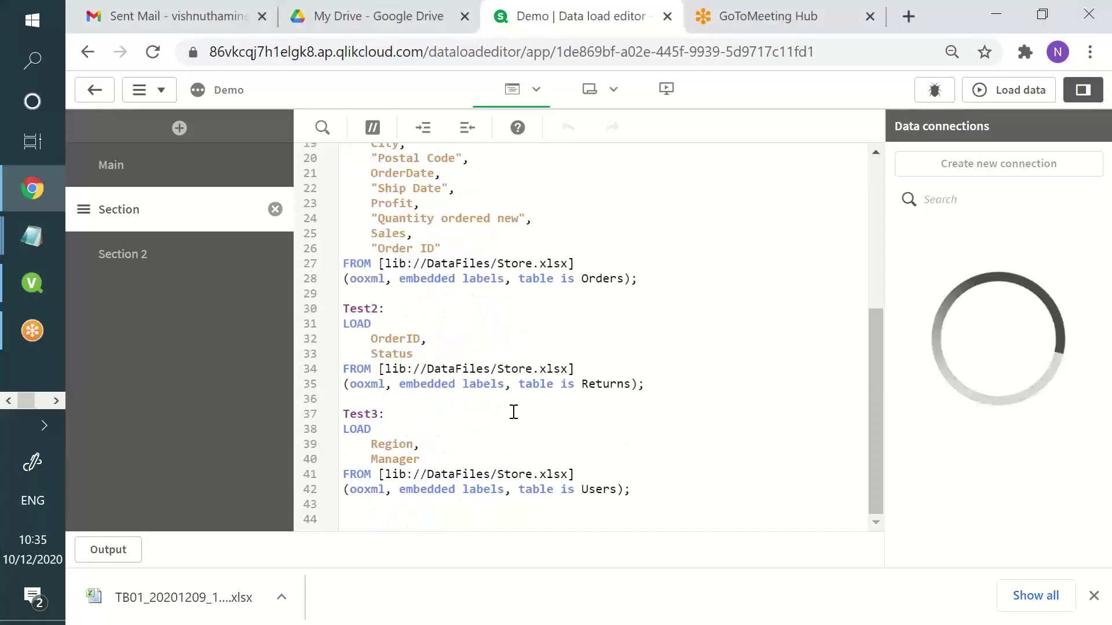
key("ctrl+a")
key("Delete")
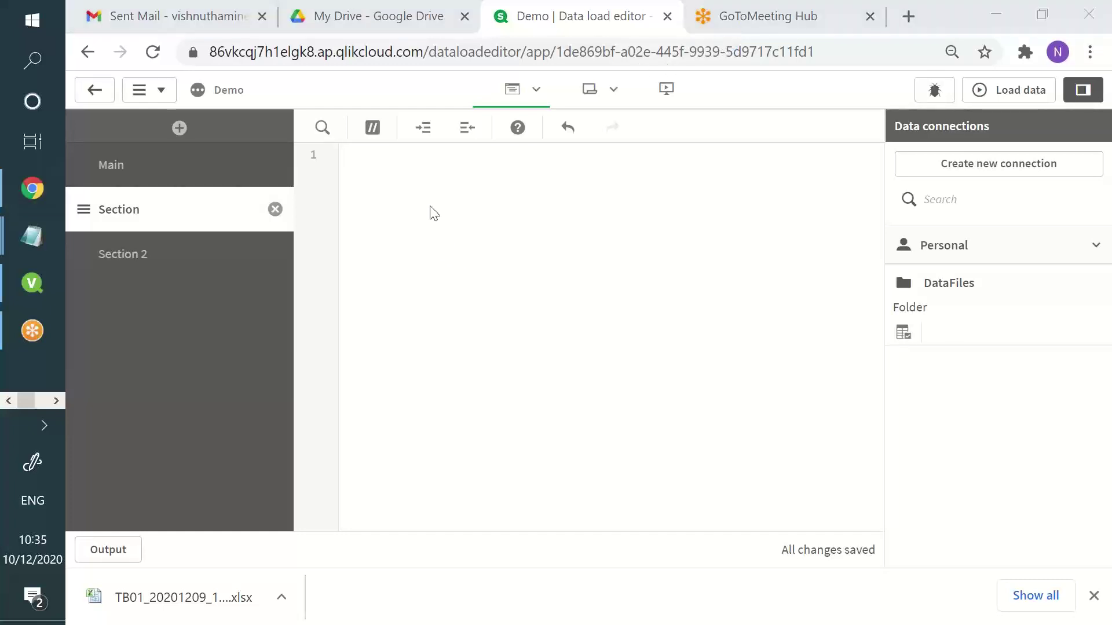
Delete the script section named Section 2 and confirm the deletion
left_click(166, 246)
left_click(275, 255)
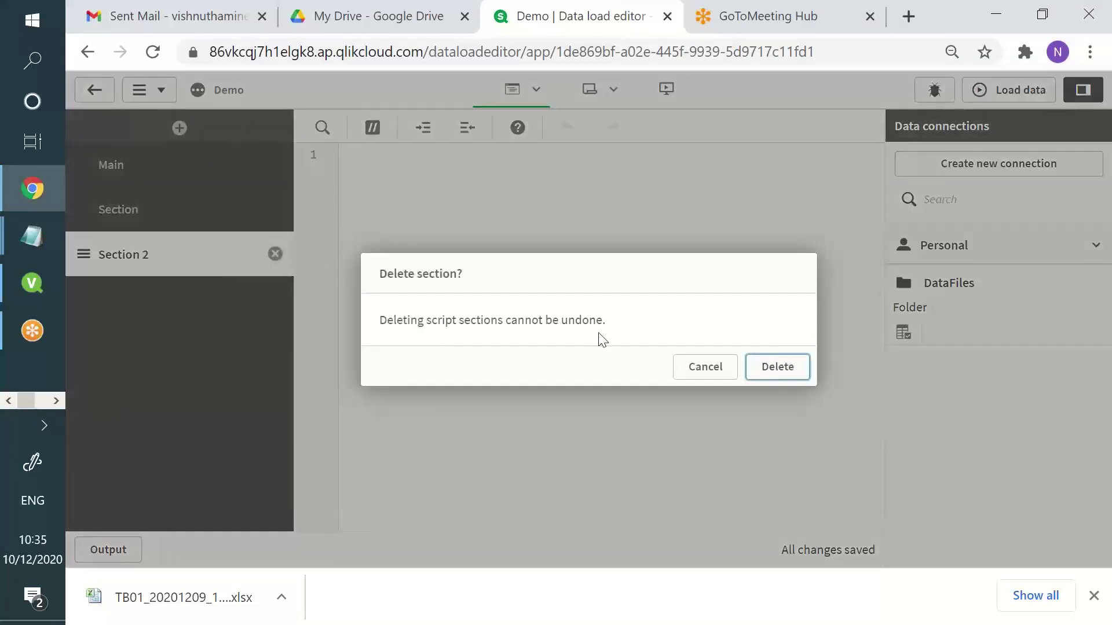
left_click(777, 367)
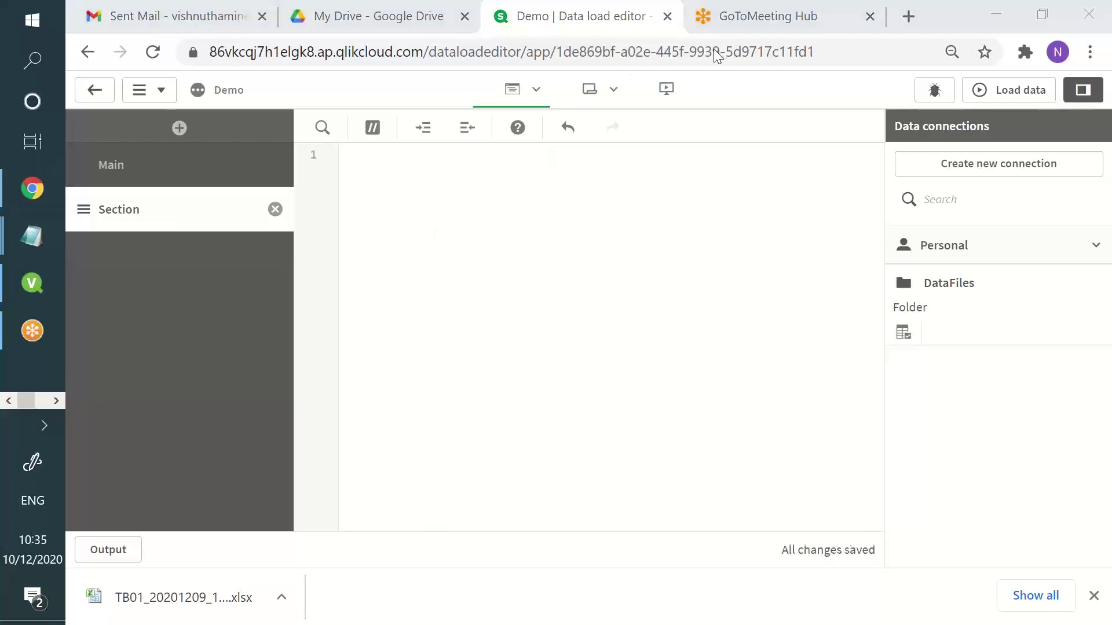
Check the Main script section, return to Section and close the browser's downloads bar
left_click(111, 179)
left_click(138, 205)
left_click(1093, 596)
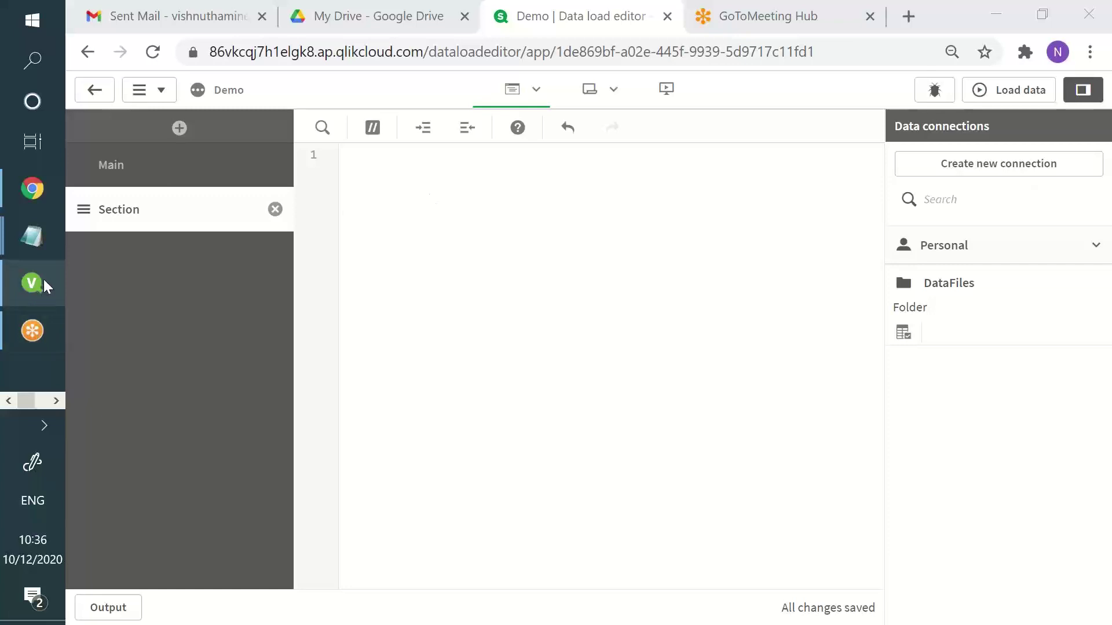
Switch to the QVD Generation.qvw document in QlikView
mouse_move(43, 279)
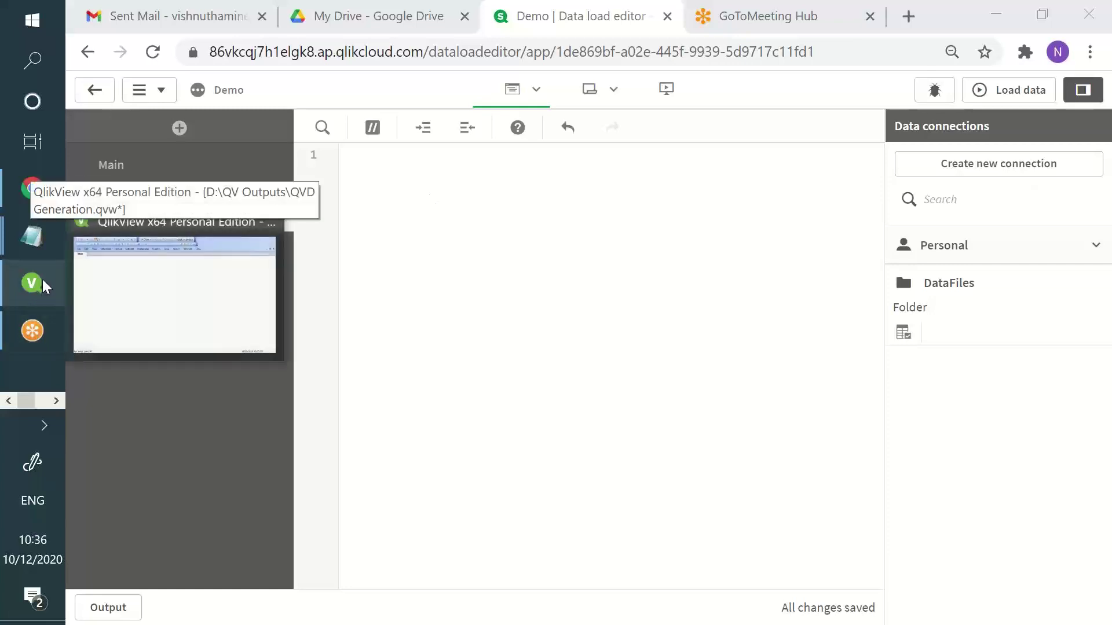